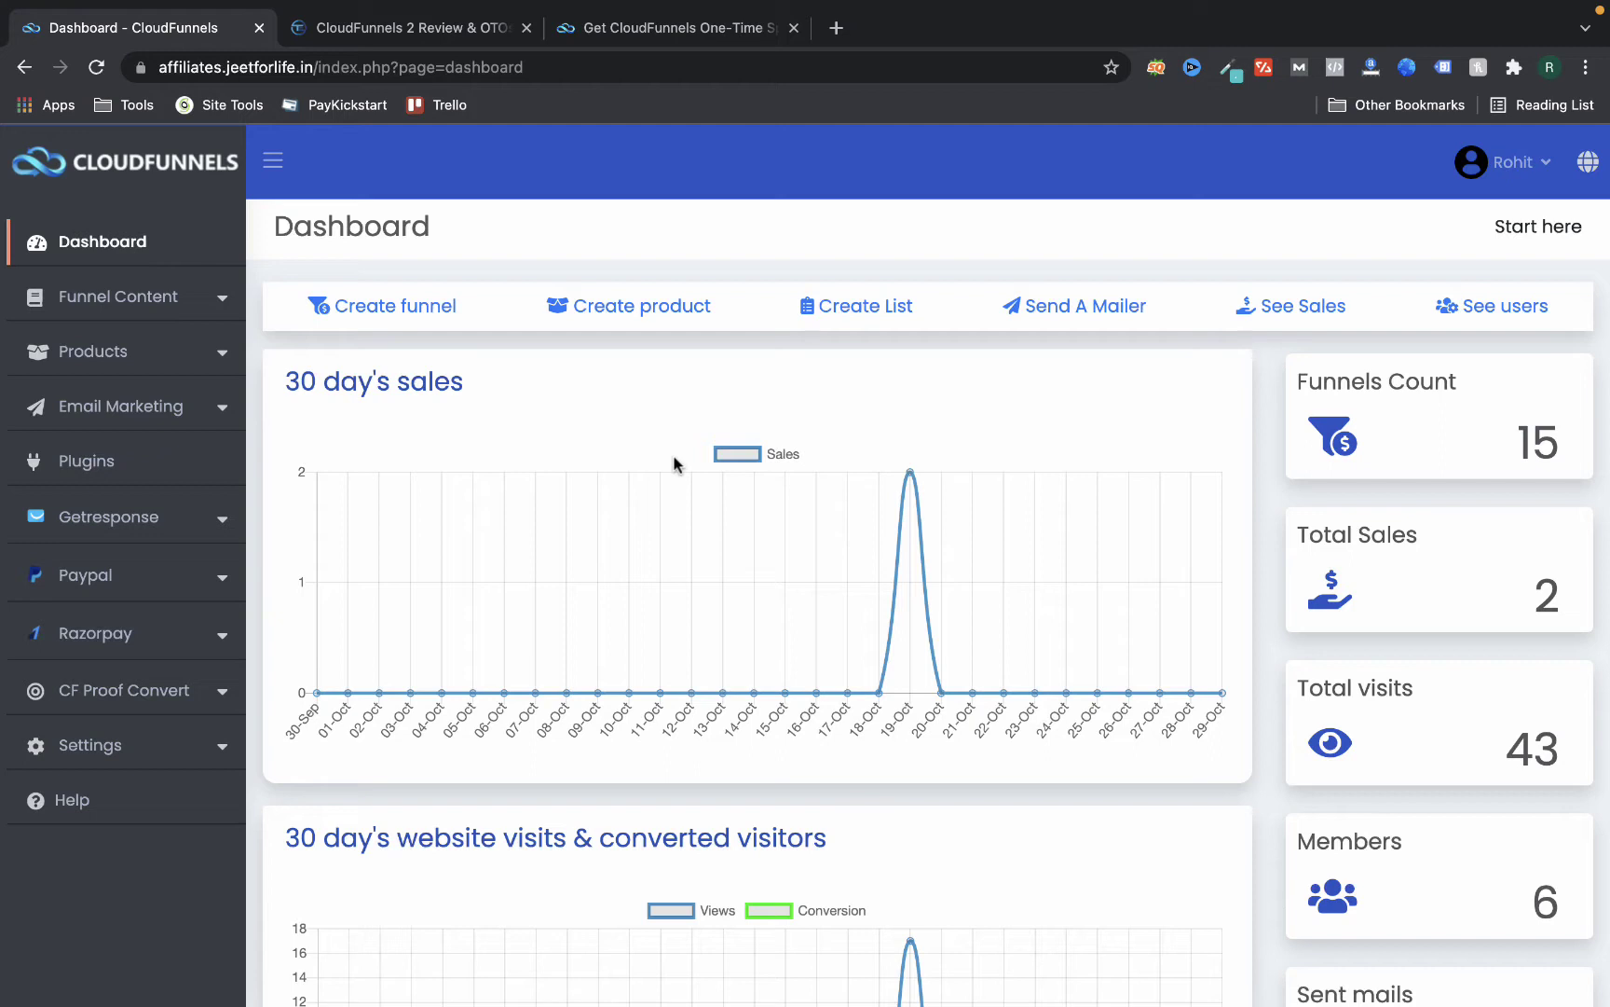
Examine the dashboard's statistics cards, 30-day sales, visits, mail and membership reports, and the latest funnels list
scroll(673, 461, down, 1)
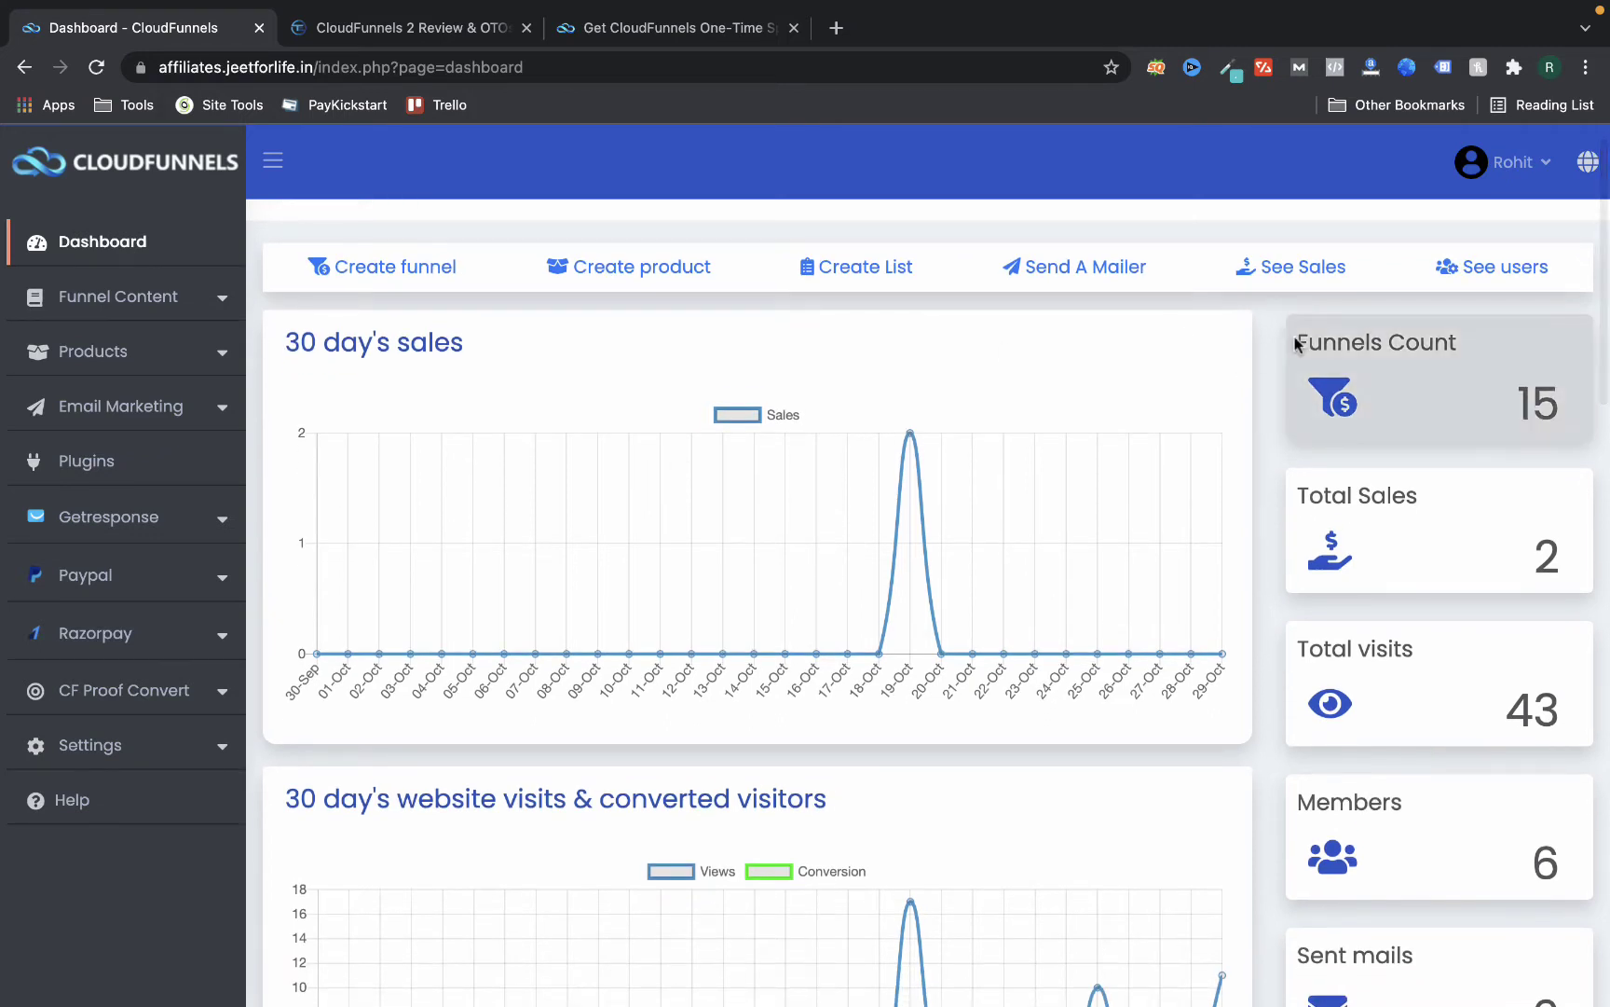
scroll(1086, 349, down, 2)
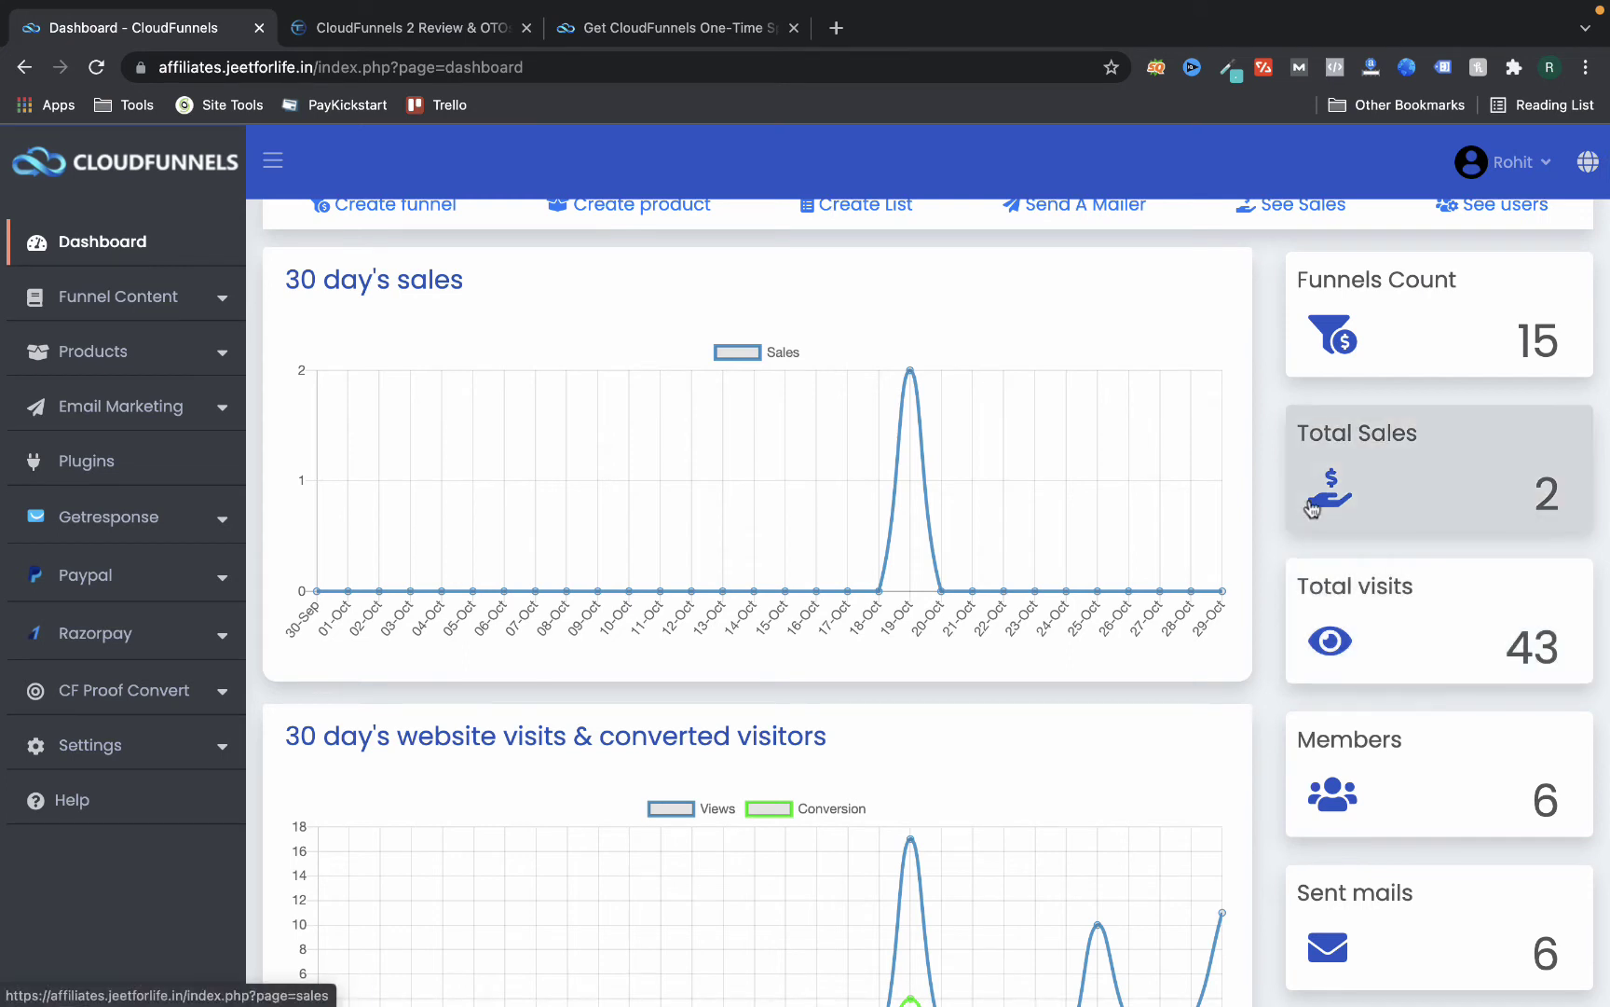
scroll(1351, 466, down, 1)
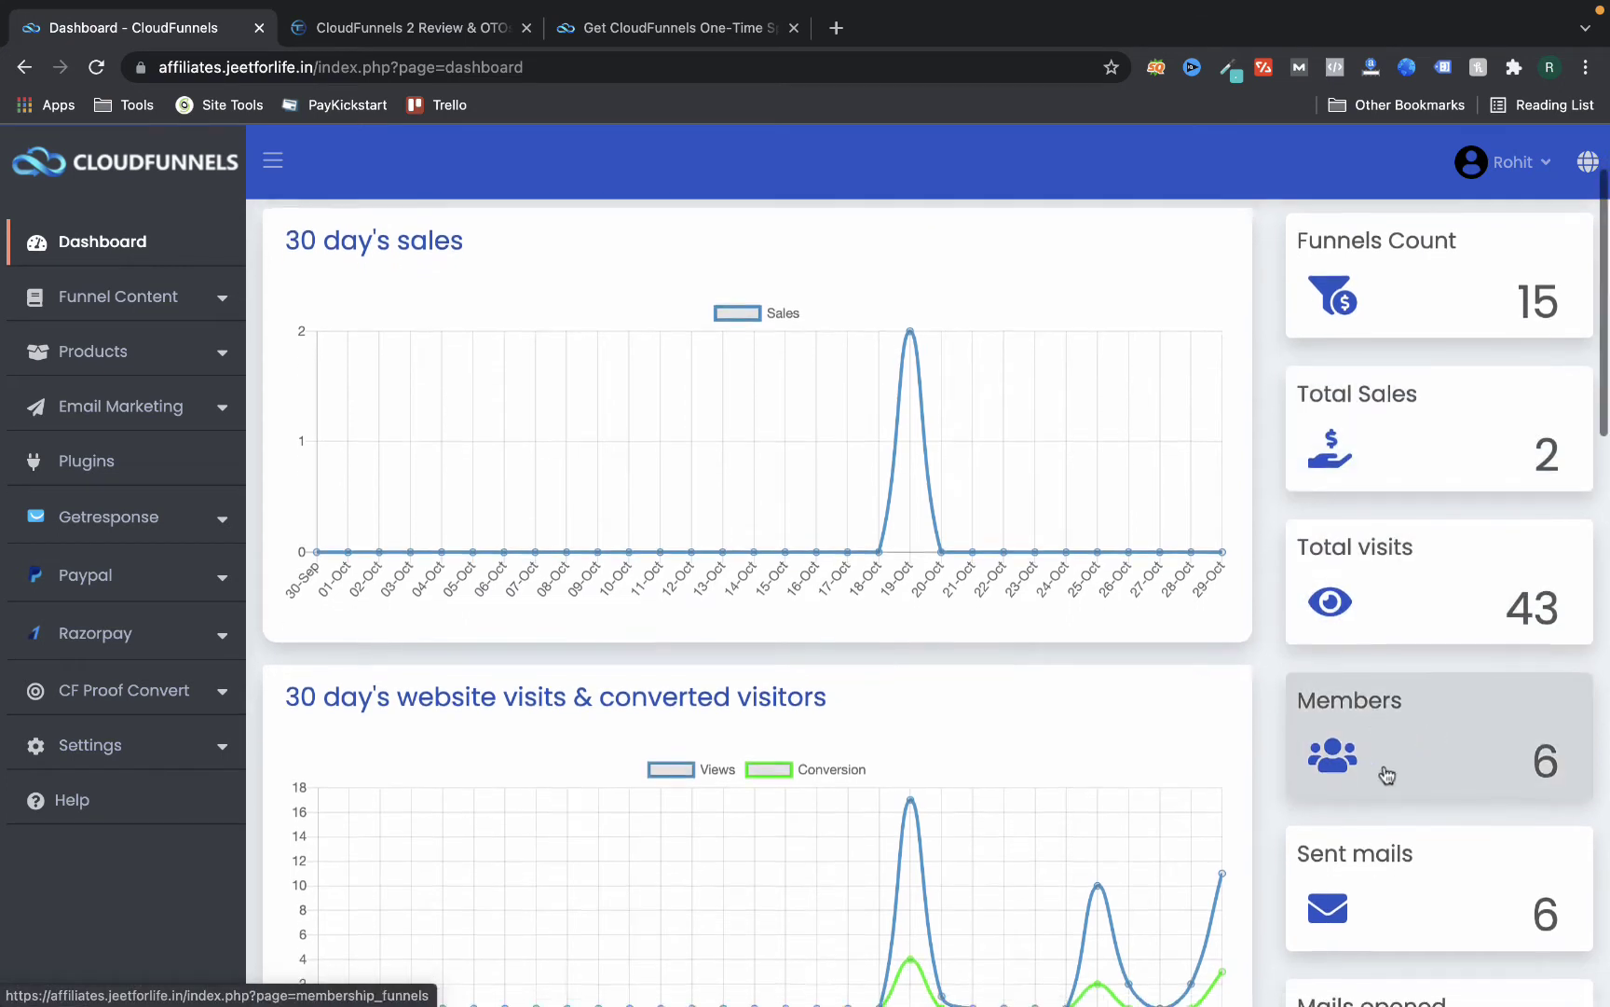
scroll(1430, 743, down, 2)
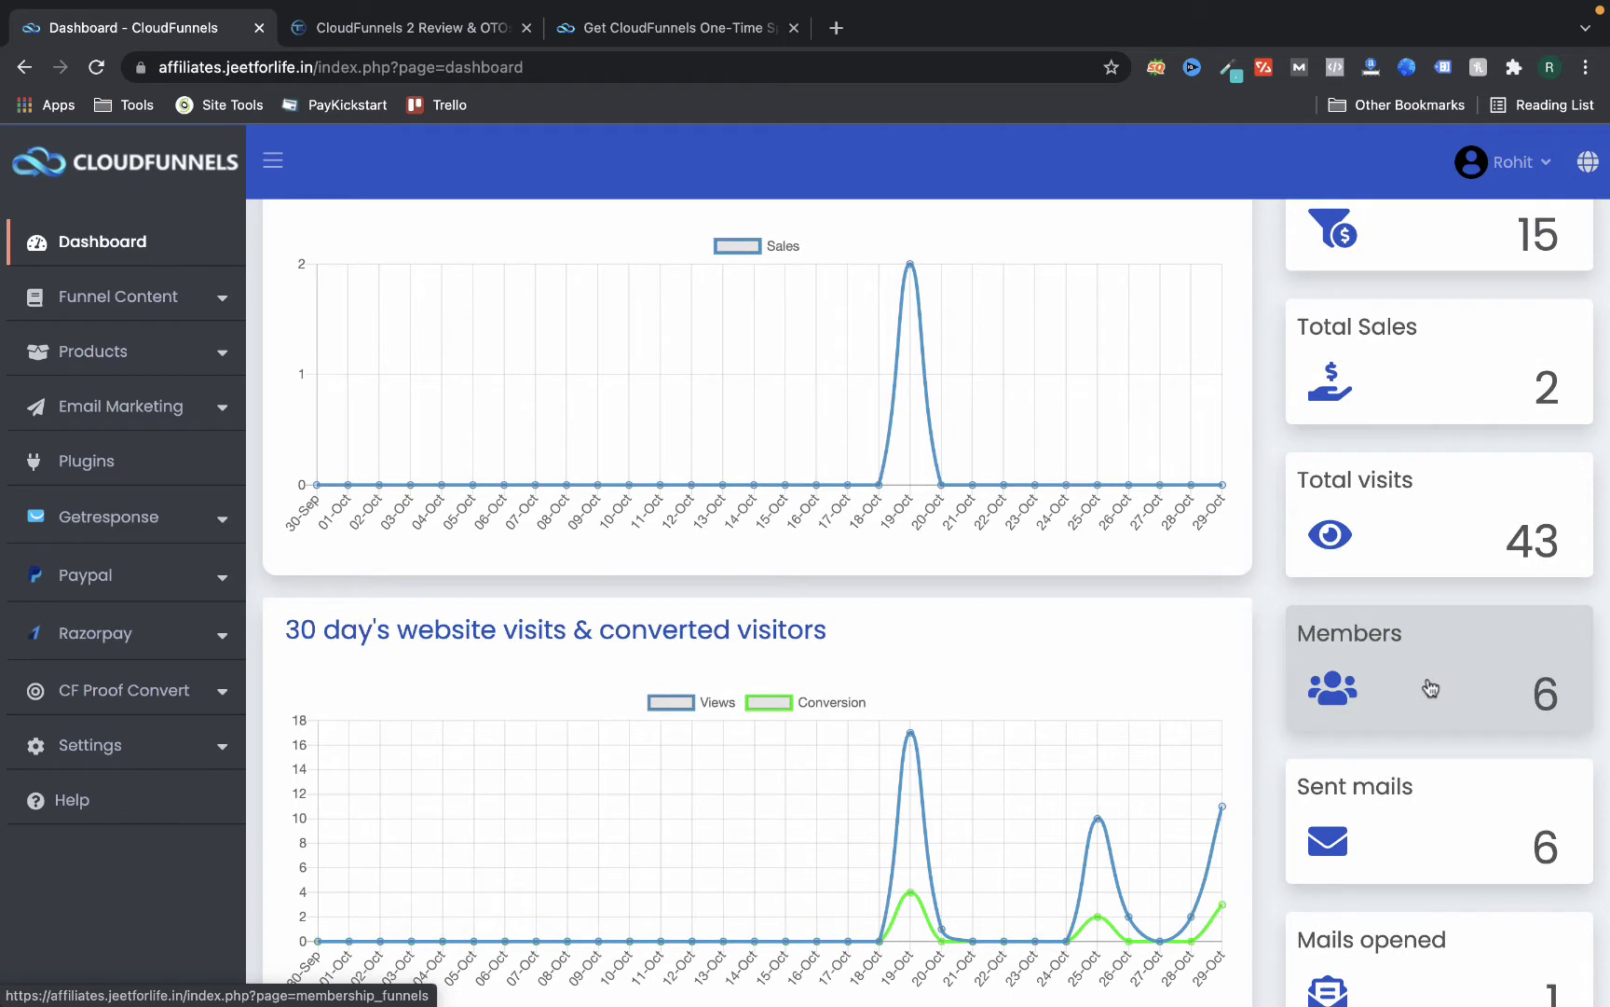
scroll(1431, 688, down, 1)
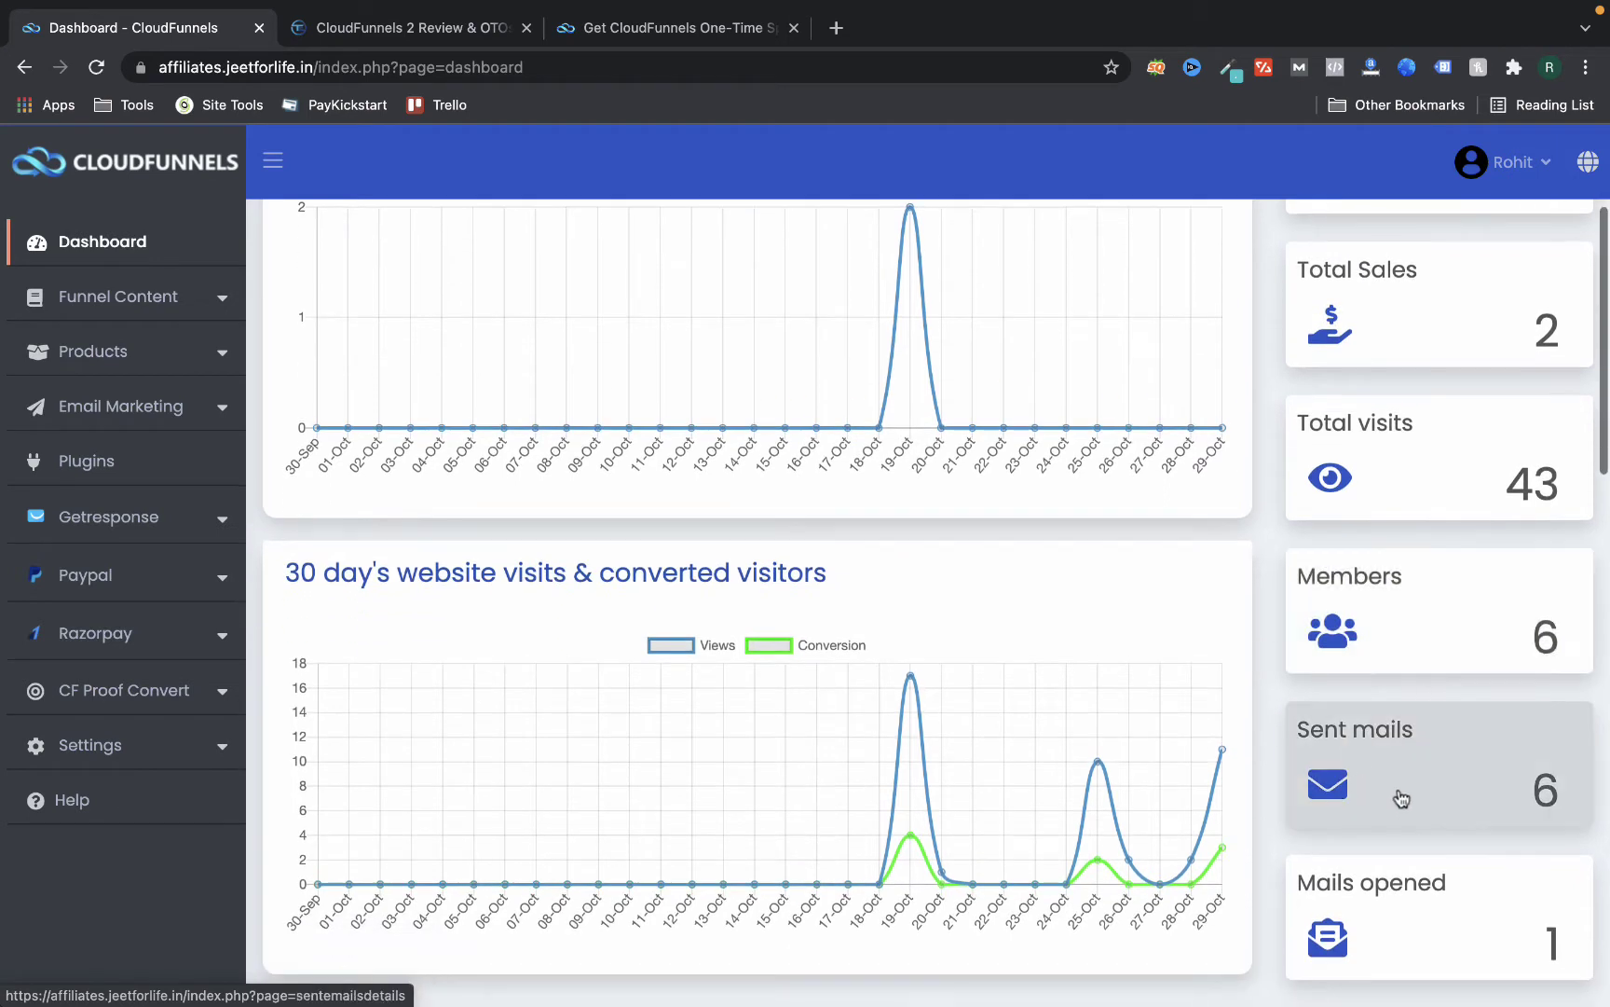
scroll(1322, 694, up, 1)
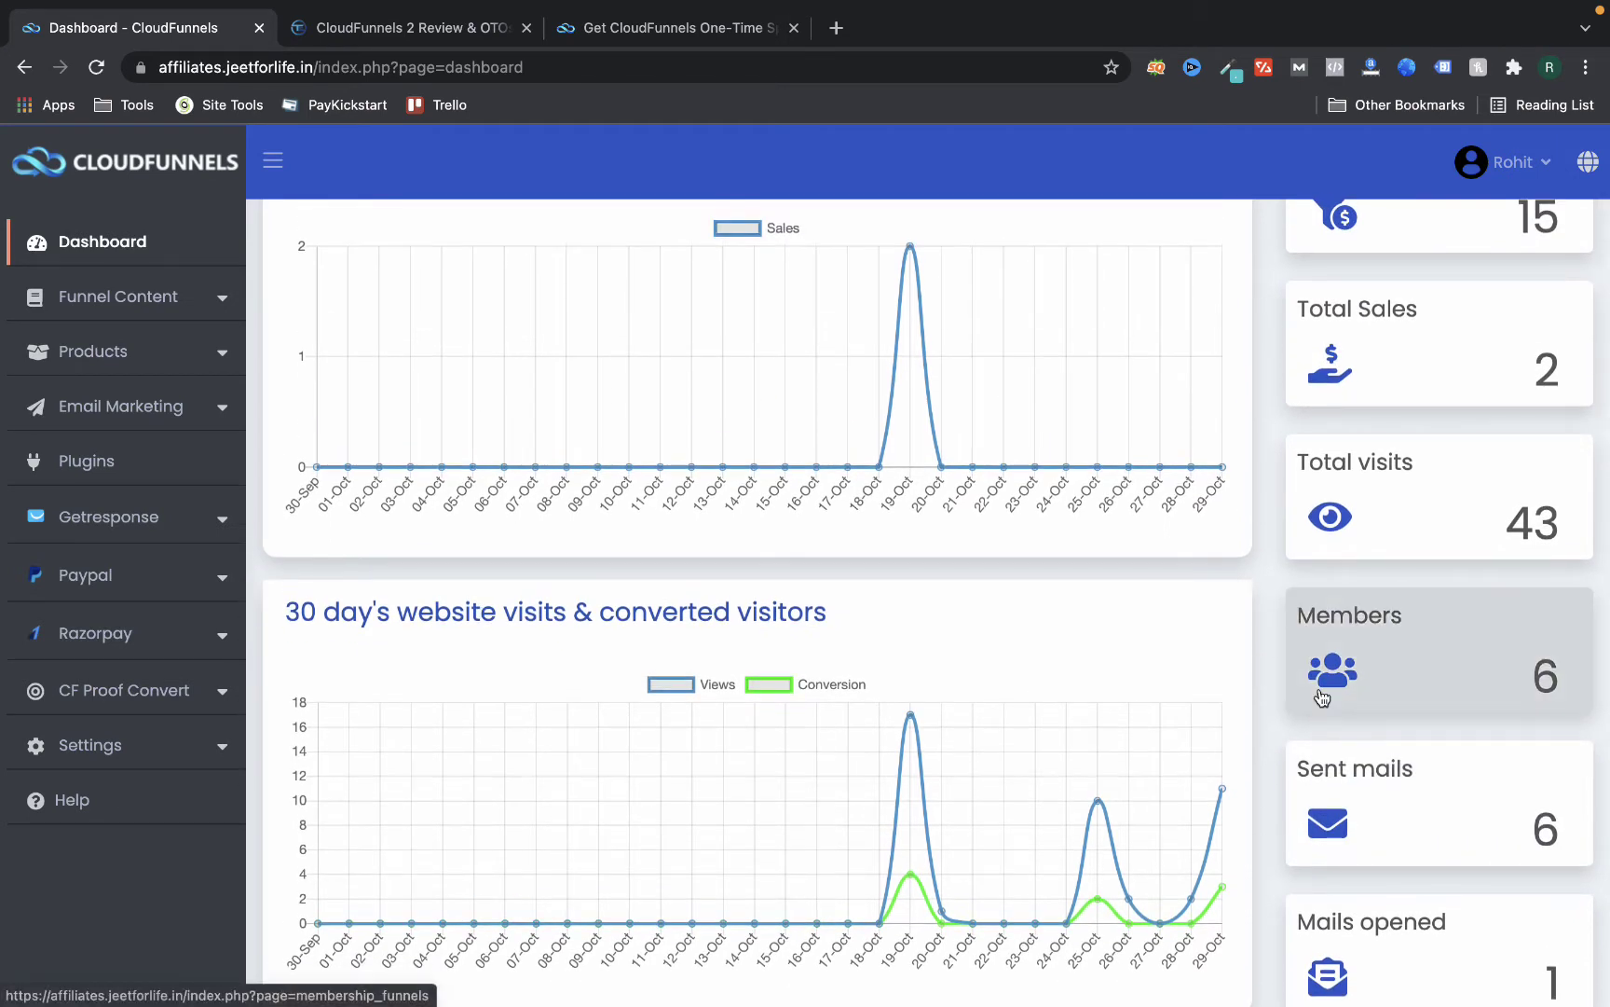
scroll(1322, 694, up, 5)
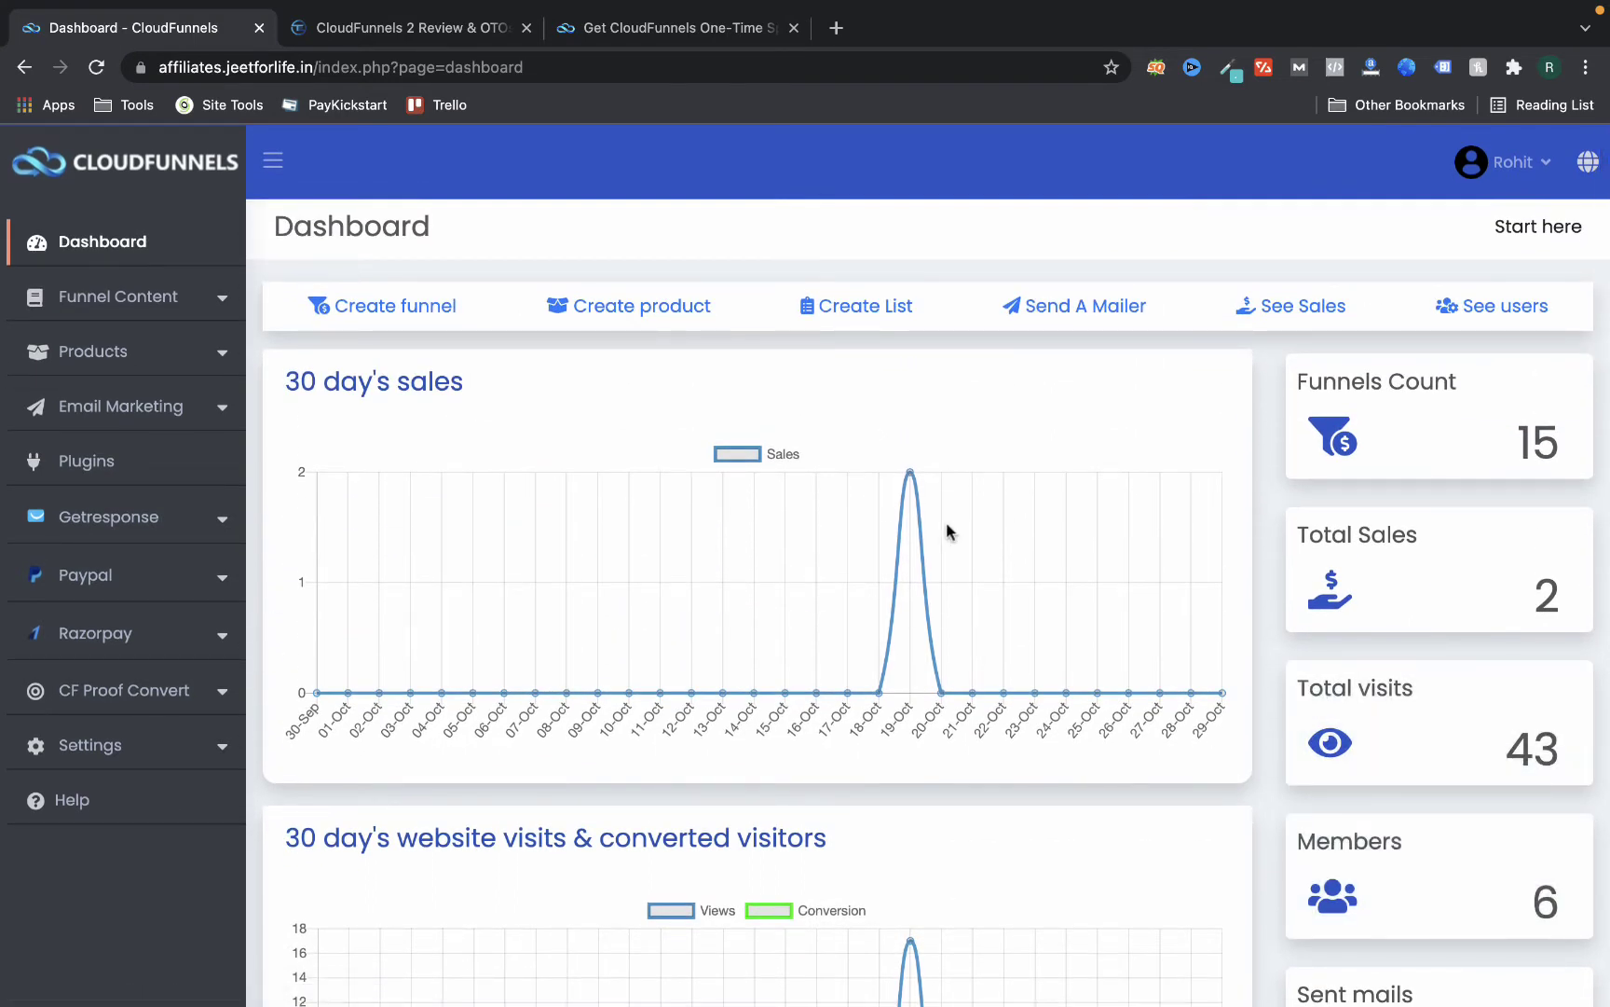
scroll(948, 531, down, 10)
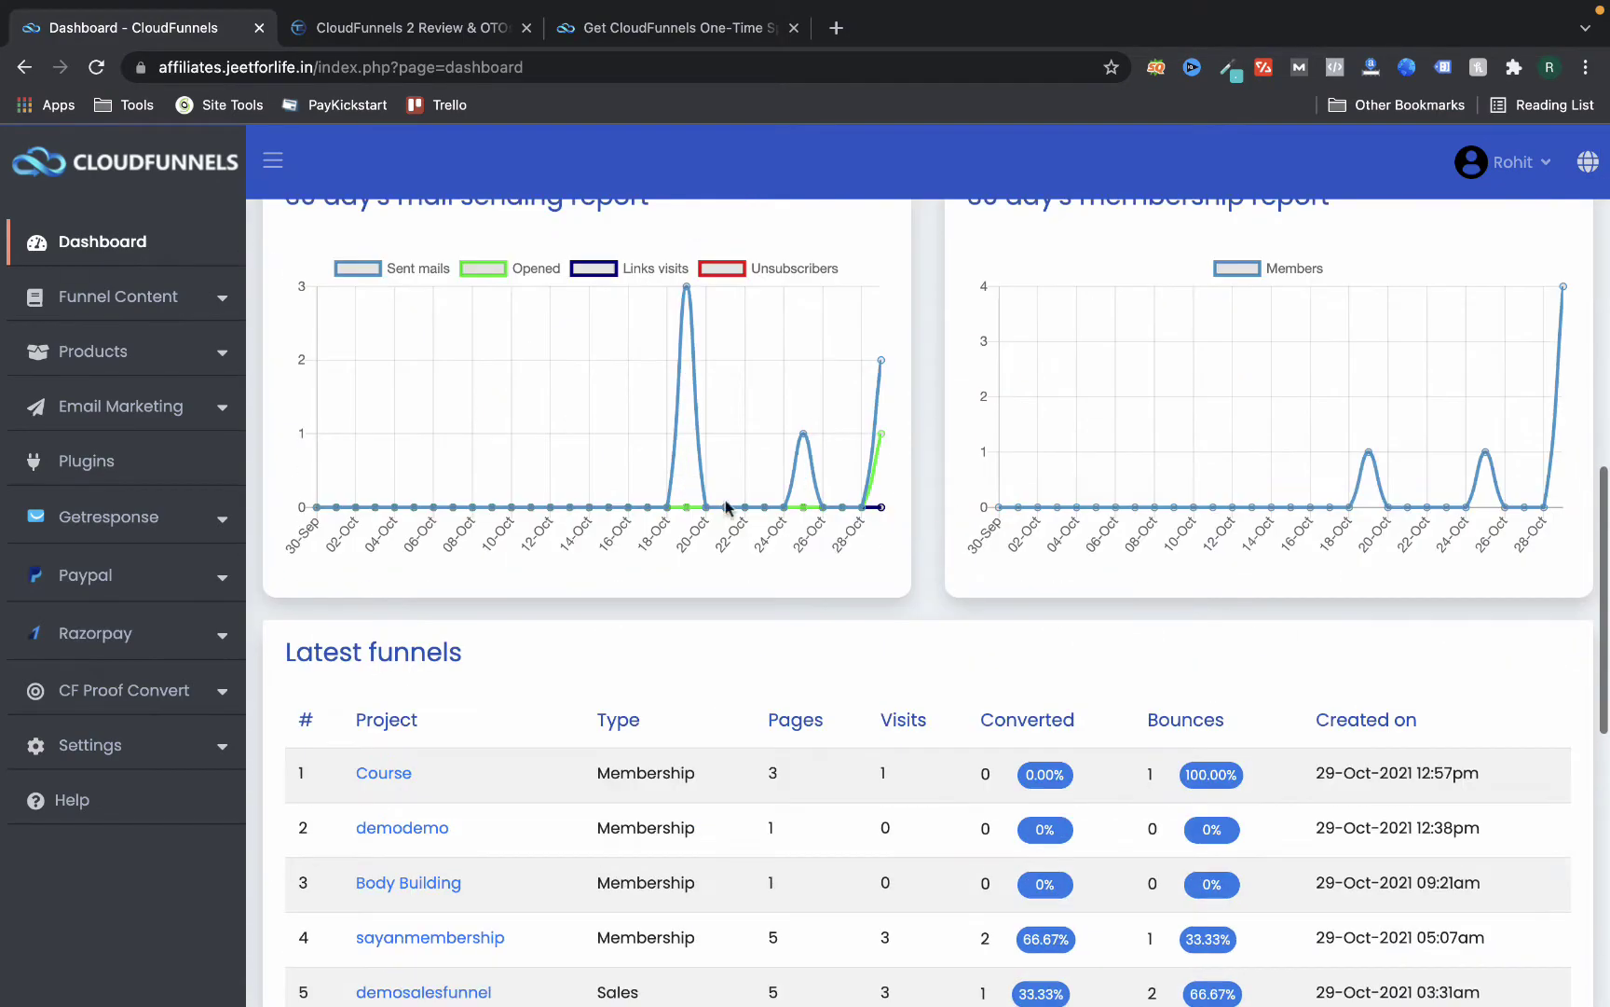
scroll(849, 510, down, 1)
scroll(848, 510, up, 1)
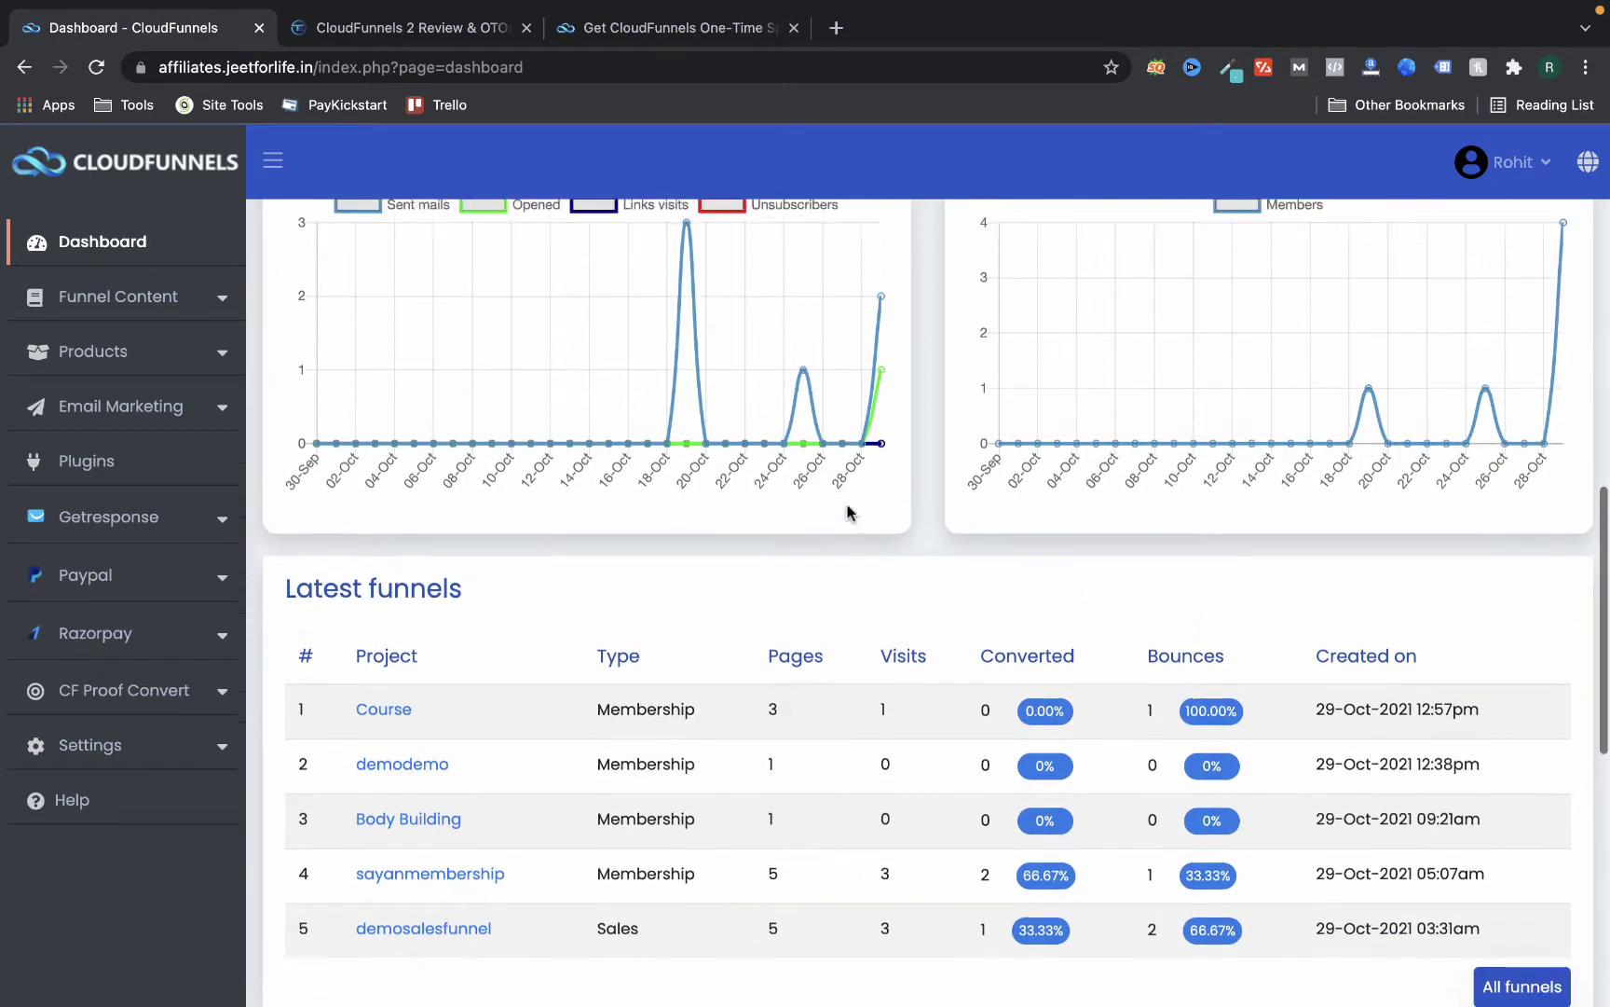
scroll(848, 511, up, 3)
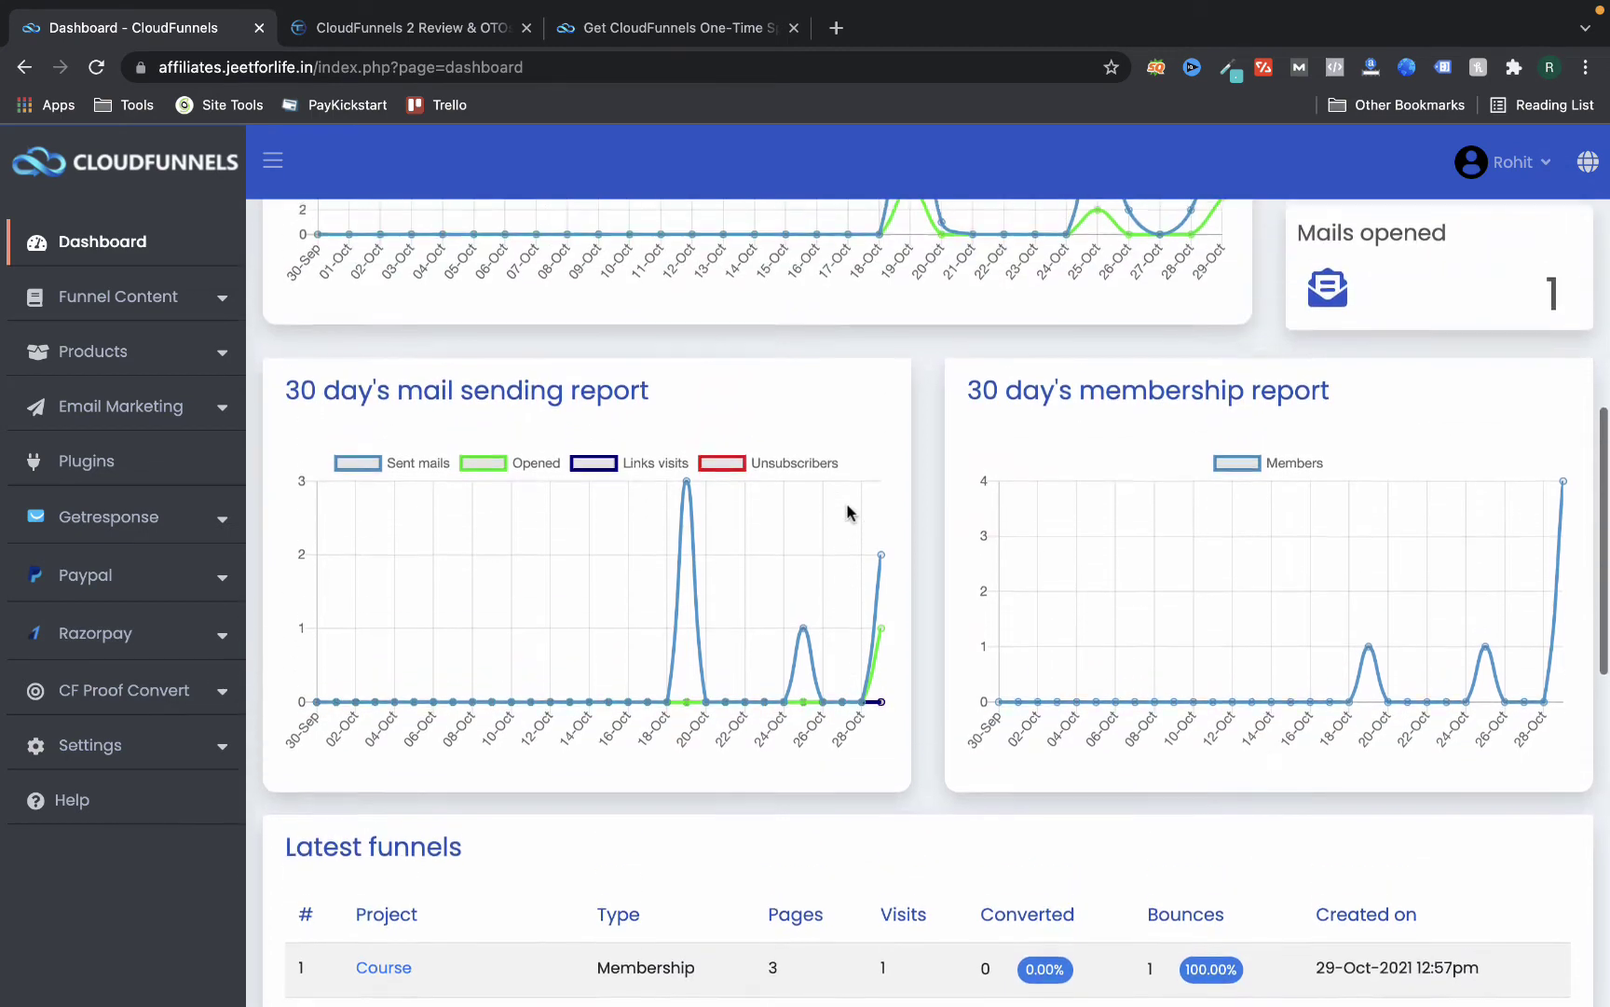
scroll(848, 511, up, 10)
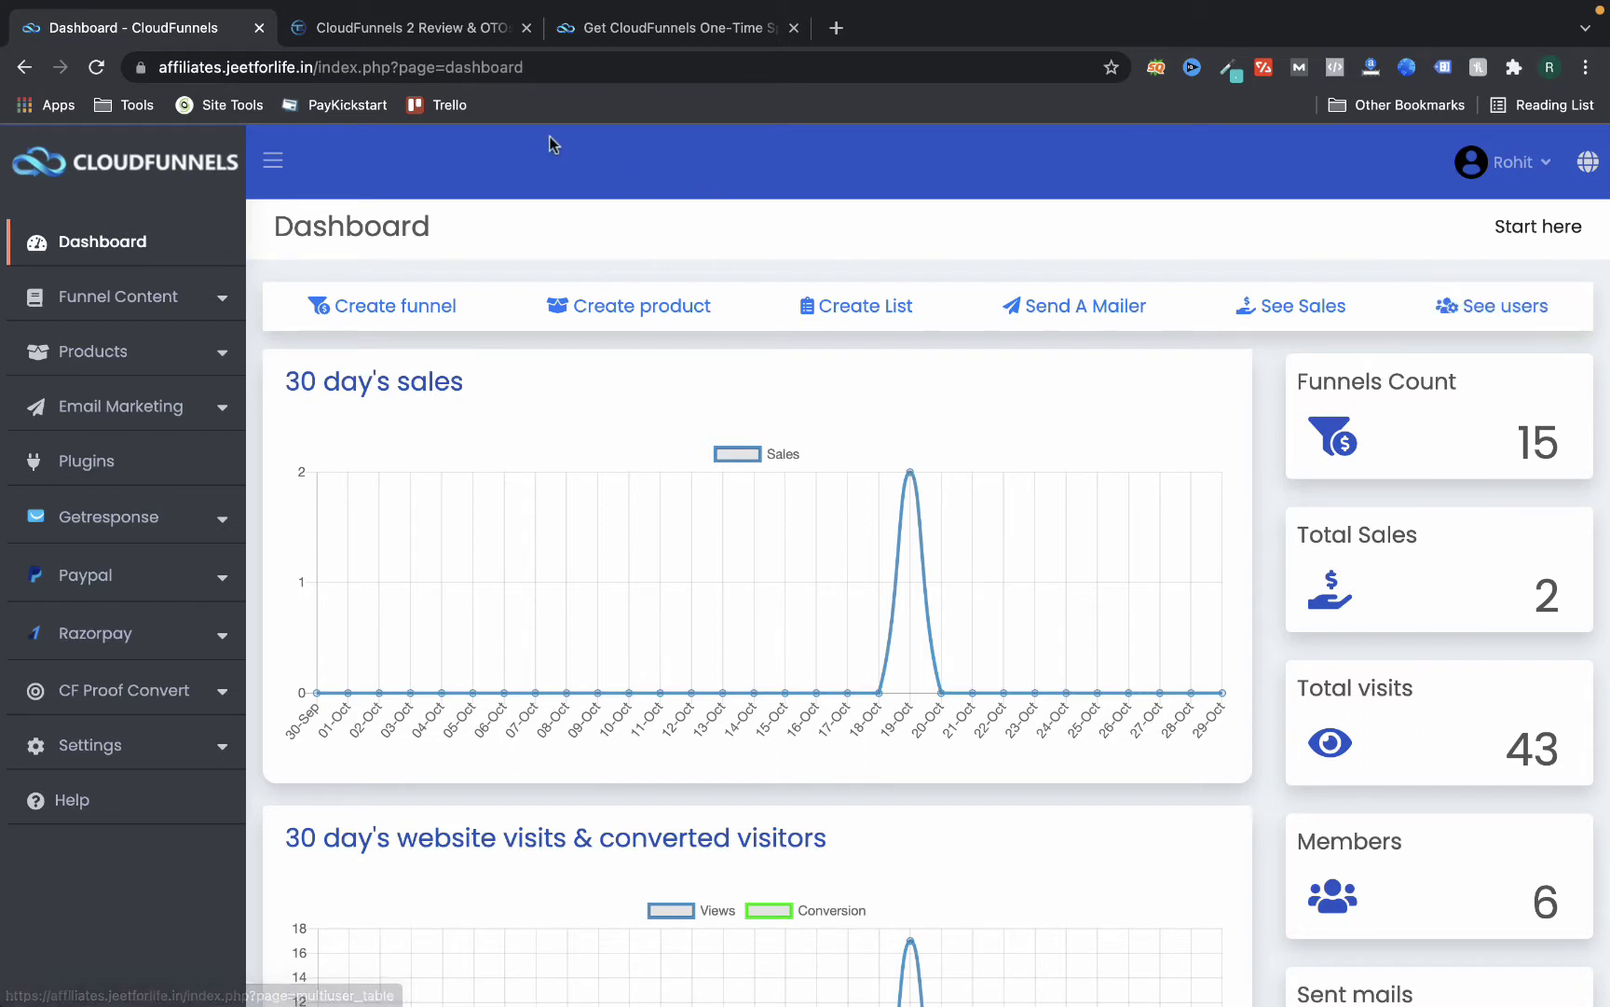
Switch to the CloudFunnels 2 review article on TechEvoke and read the OTOs/Upgrades section through to the conclusion
click(386, 36)
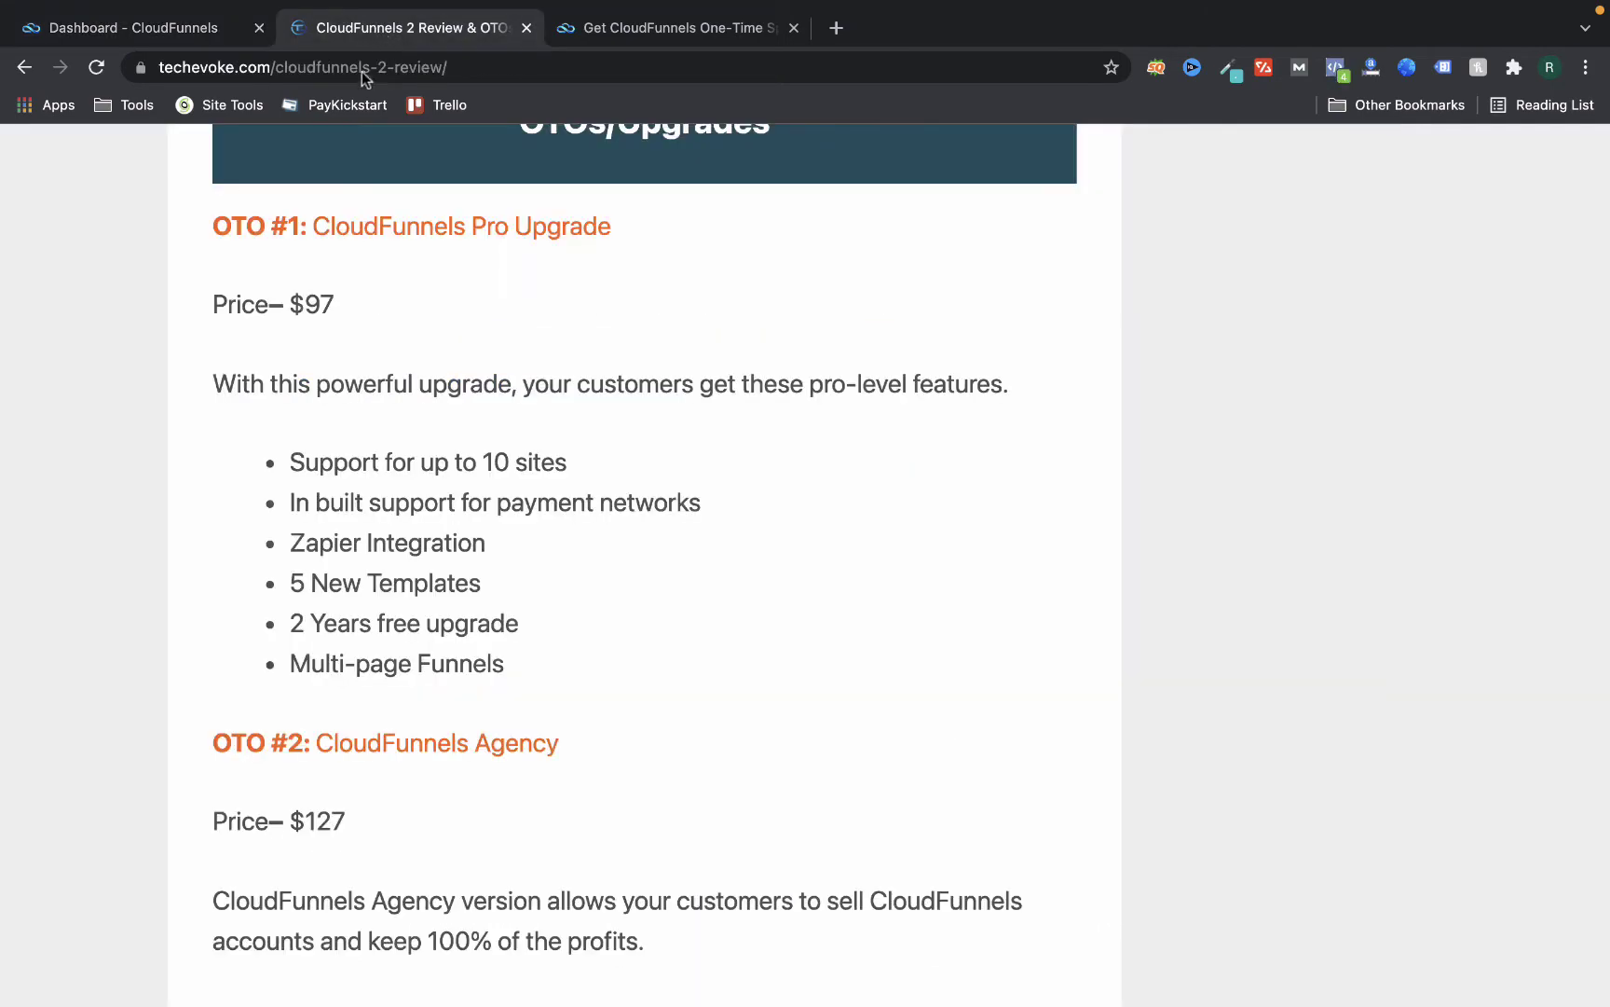
scroll(269, 485, down, 8)
scroll(266, 479, up, 6)
scroll(266, 479, up, 15)
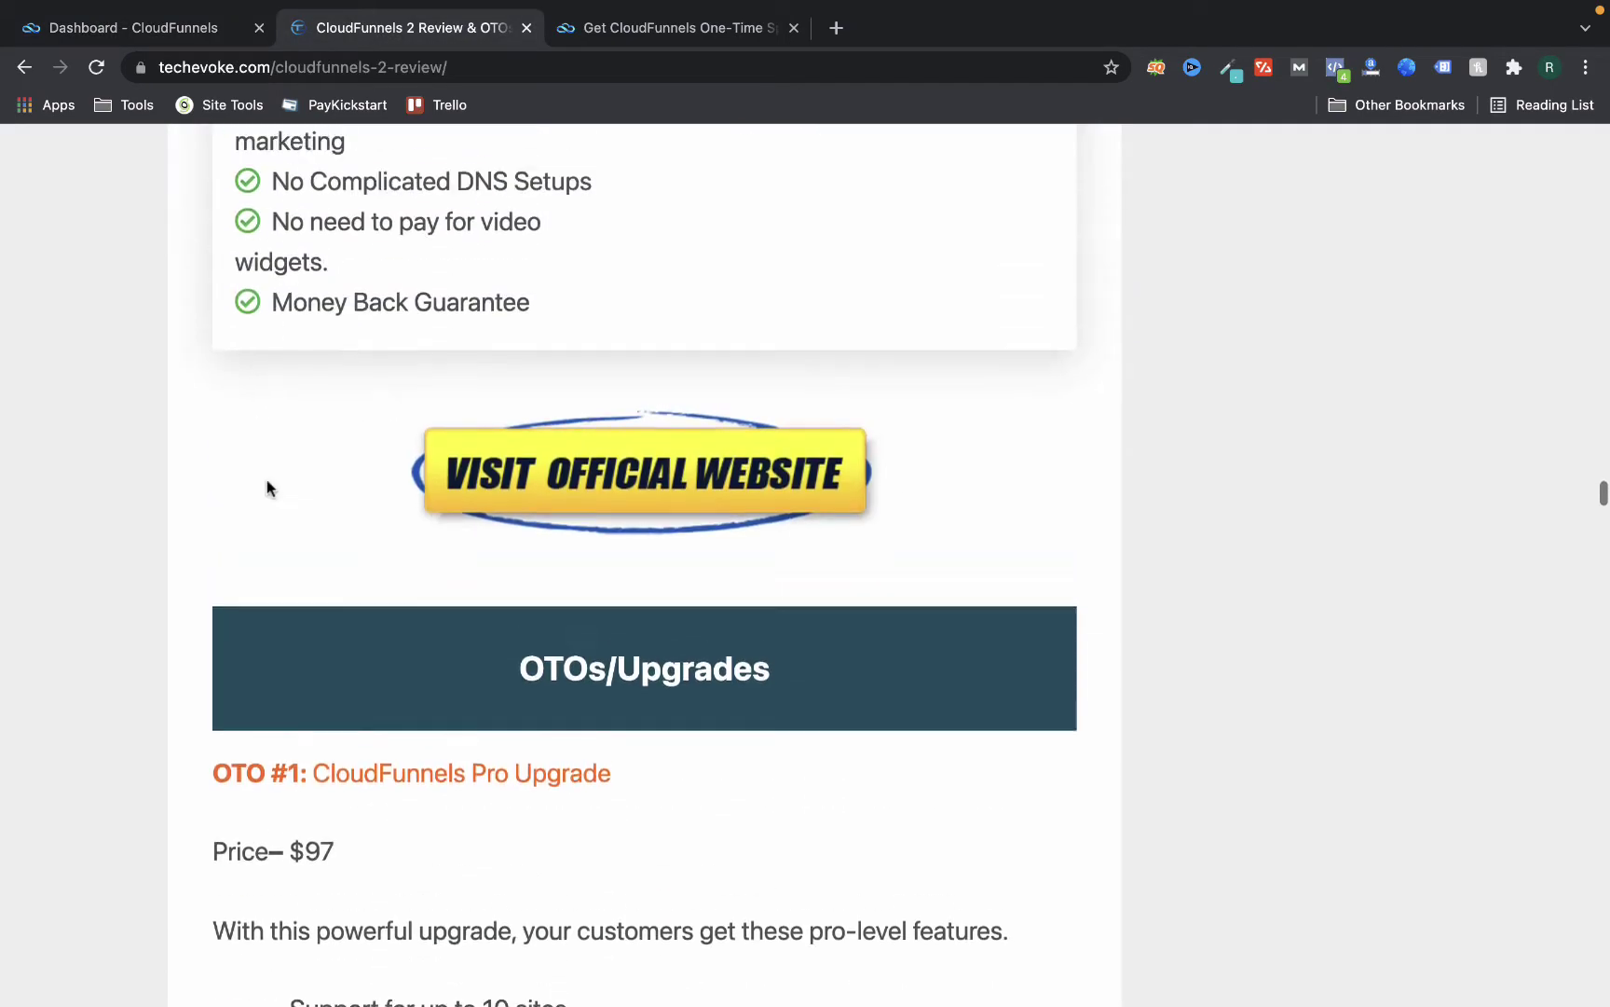
scroll(269, 478, down, 5)
scroll(65, 568, down, 3)
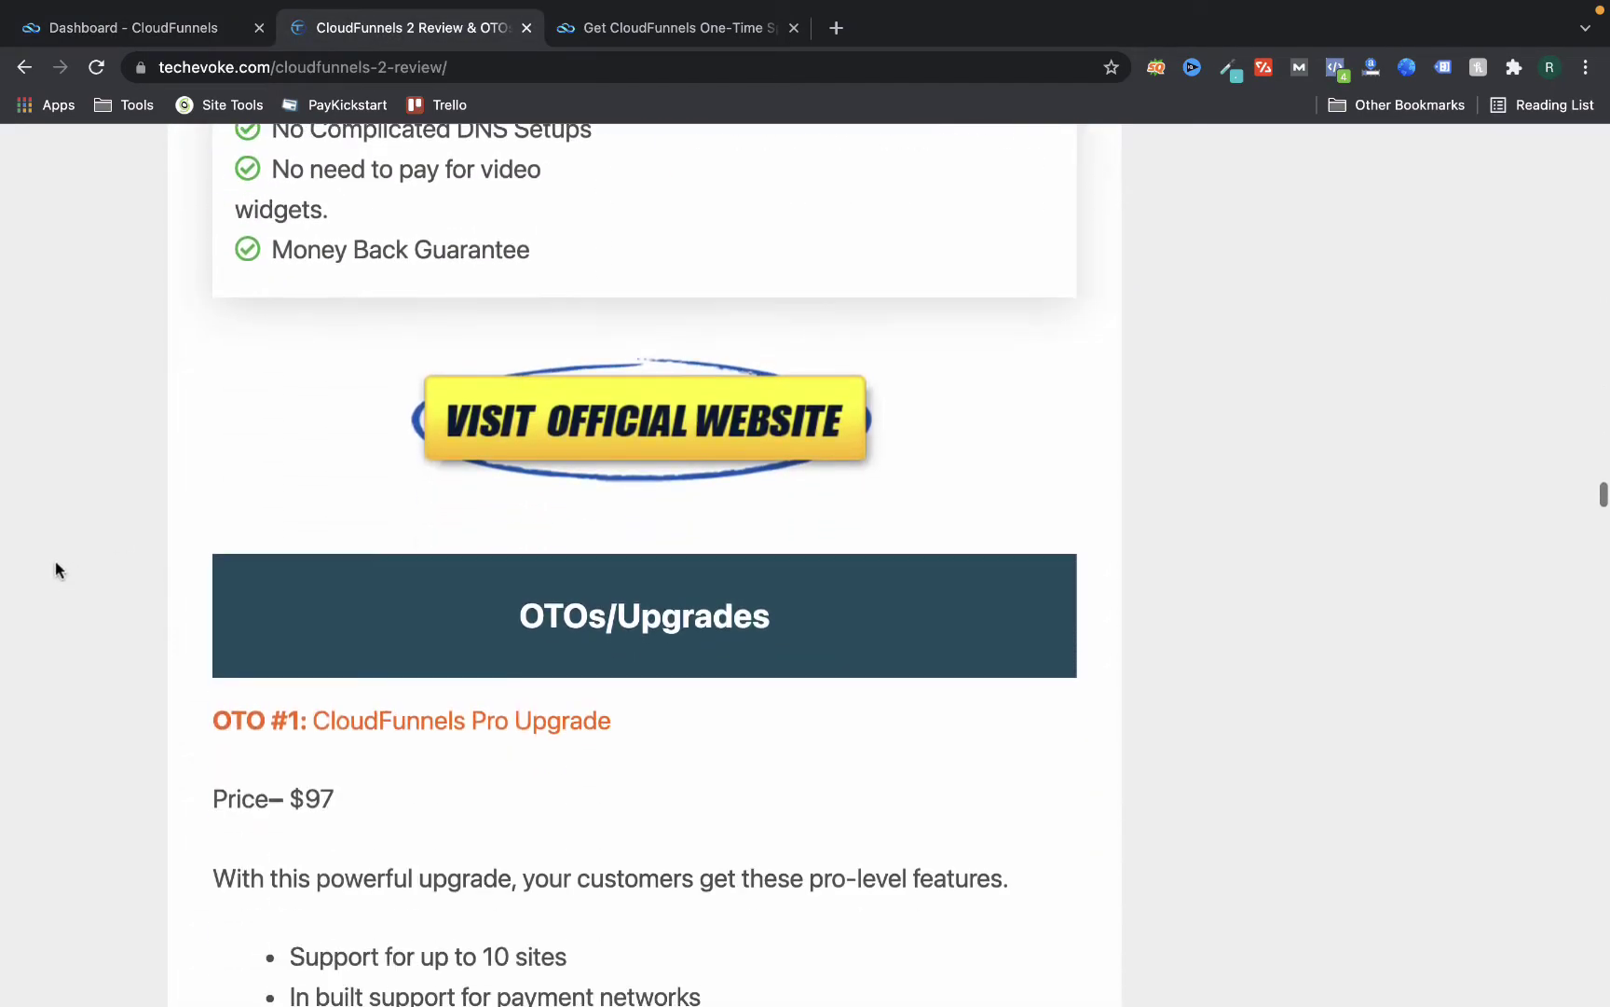
scroll(745, 629, down, 15)
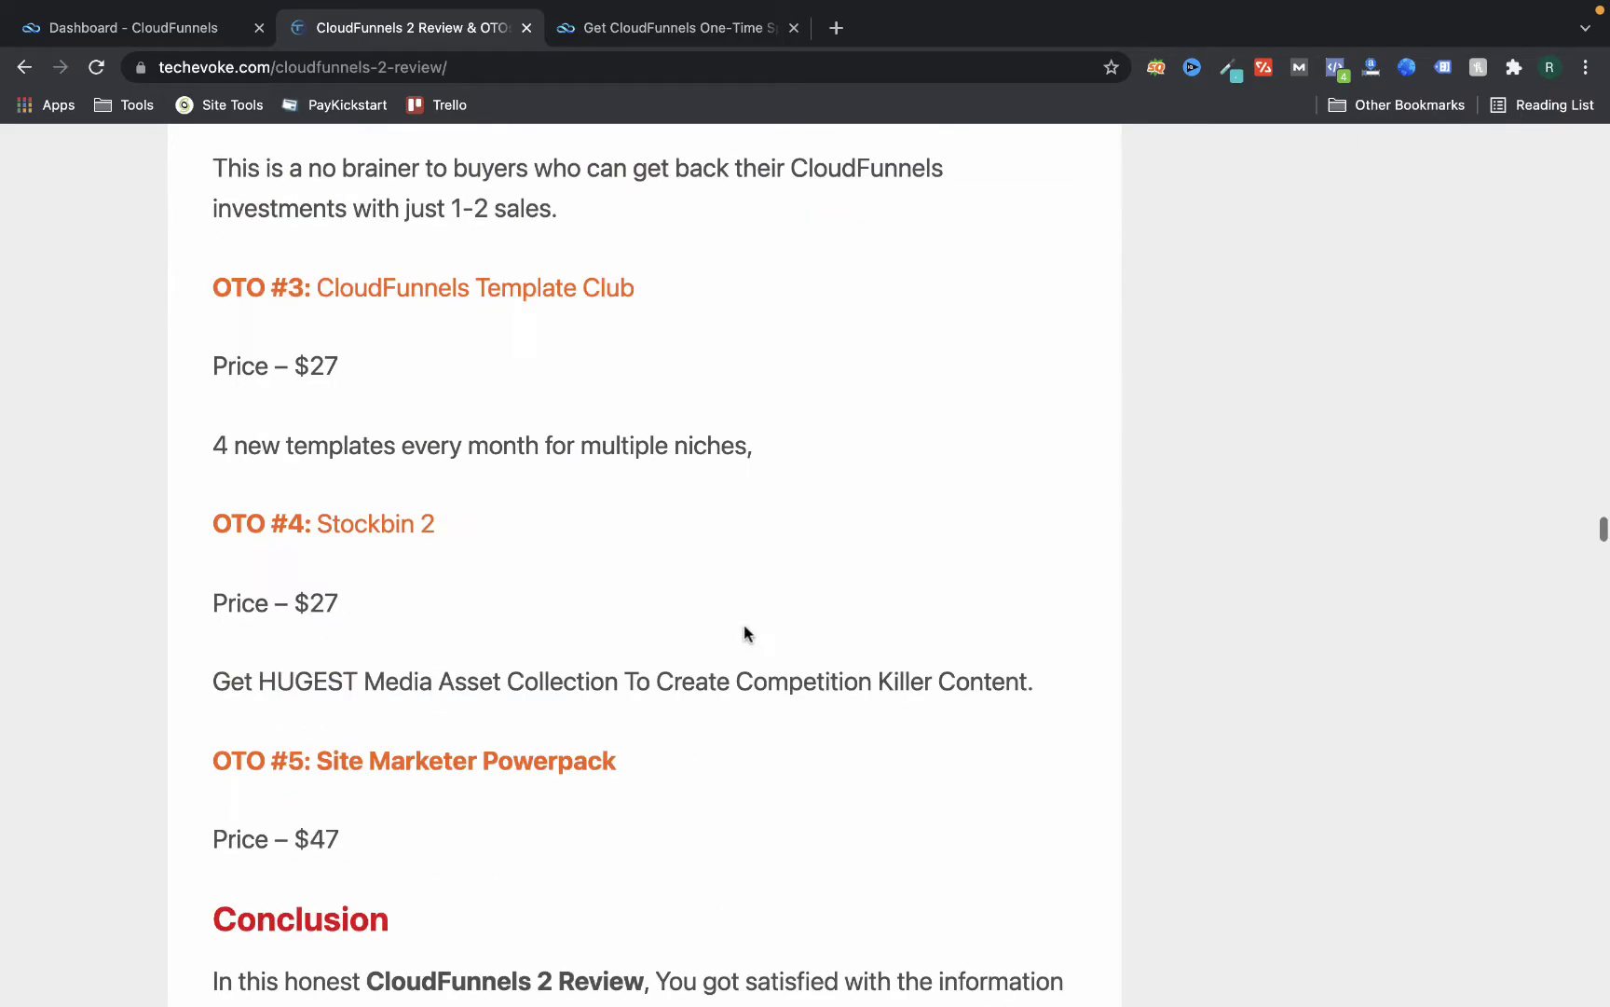
scroll(746, 633, up, 6)
scroll(746, 633, down, 10)
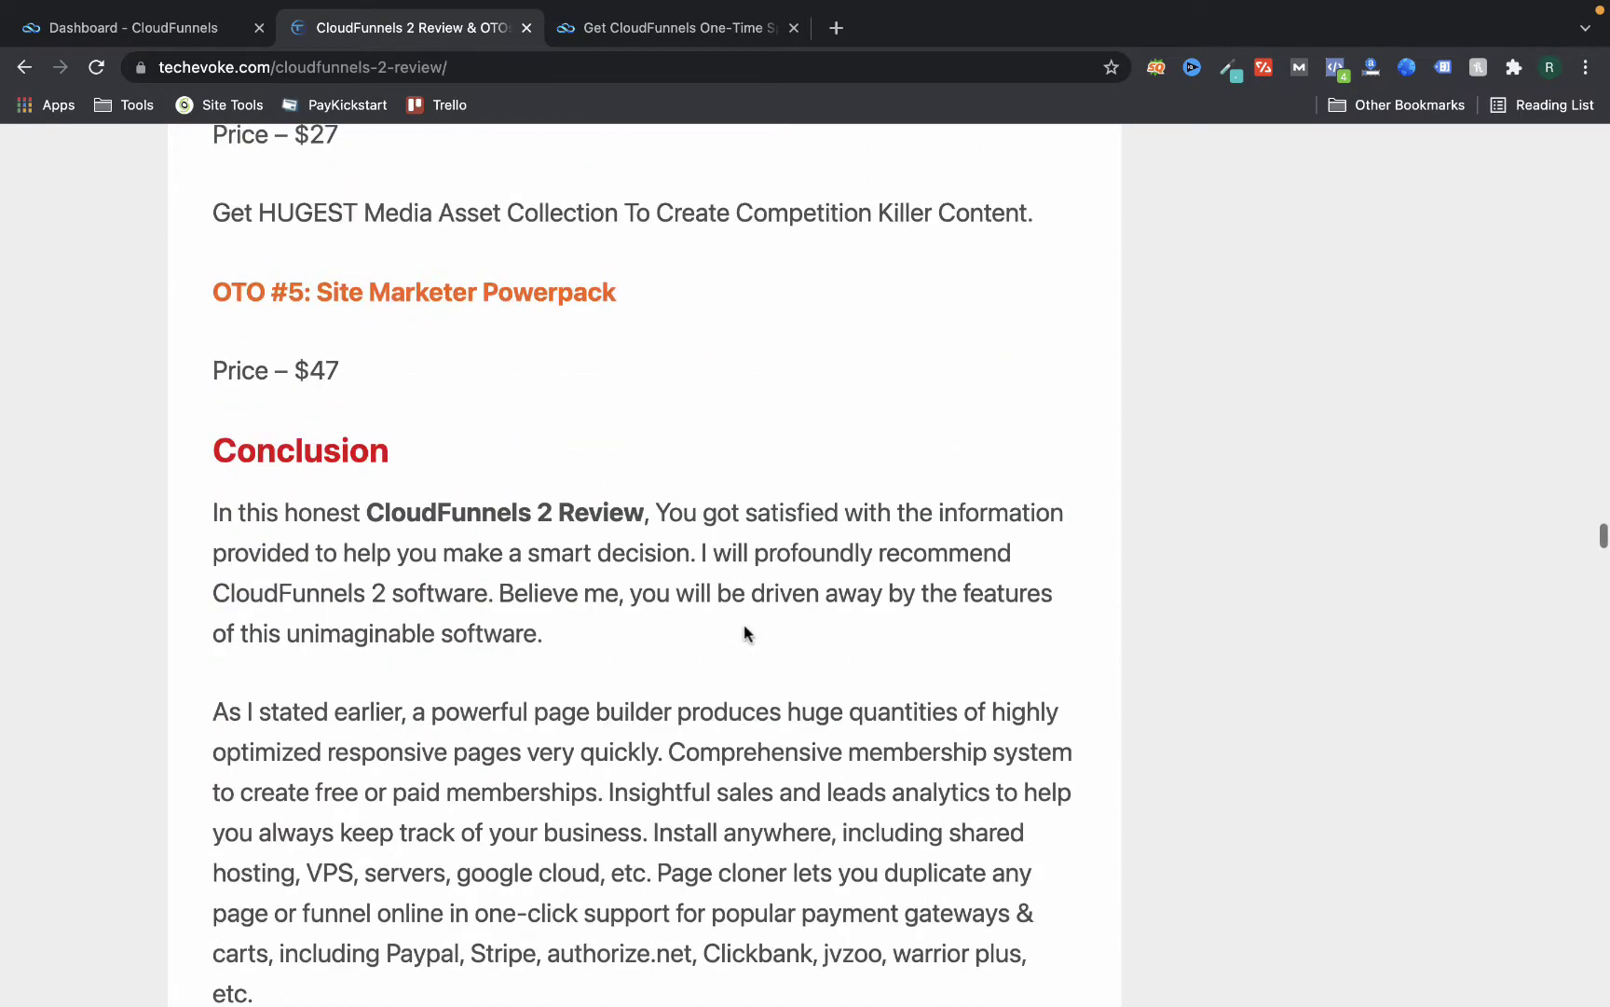
Look through the vendor bonuses in the review article, from Sales Funnel Optimization Strategies to SEO Harvester Jeet
scroll(744, 631, down, 5)
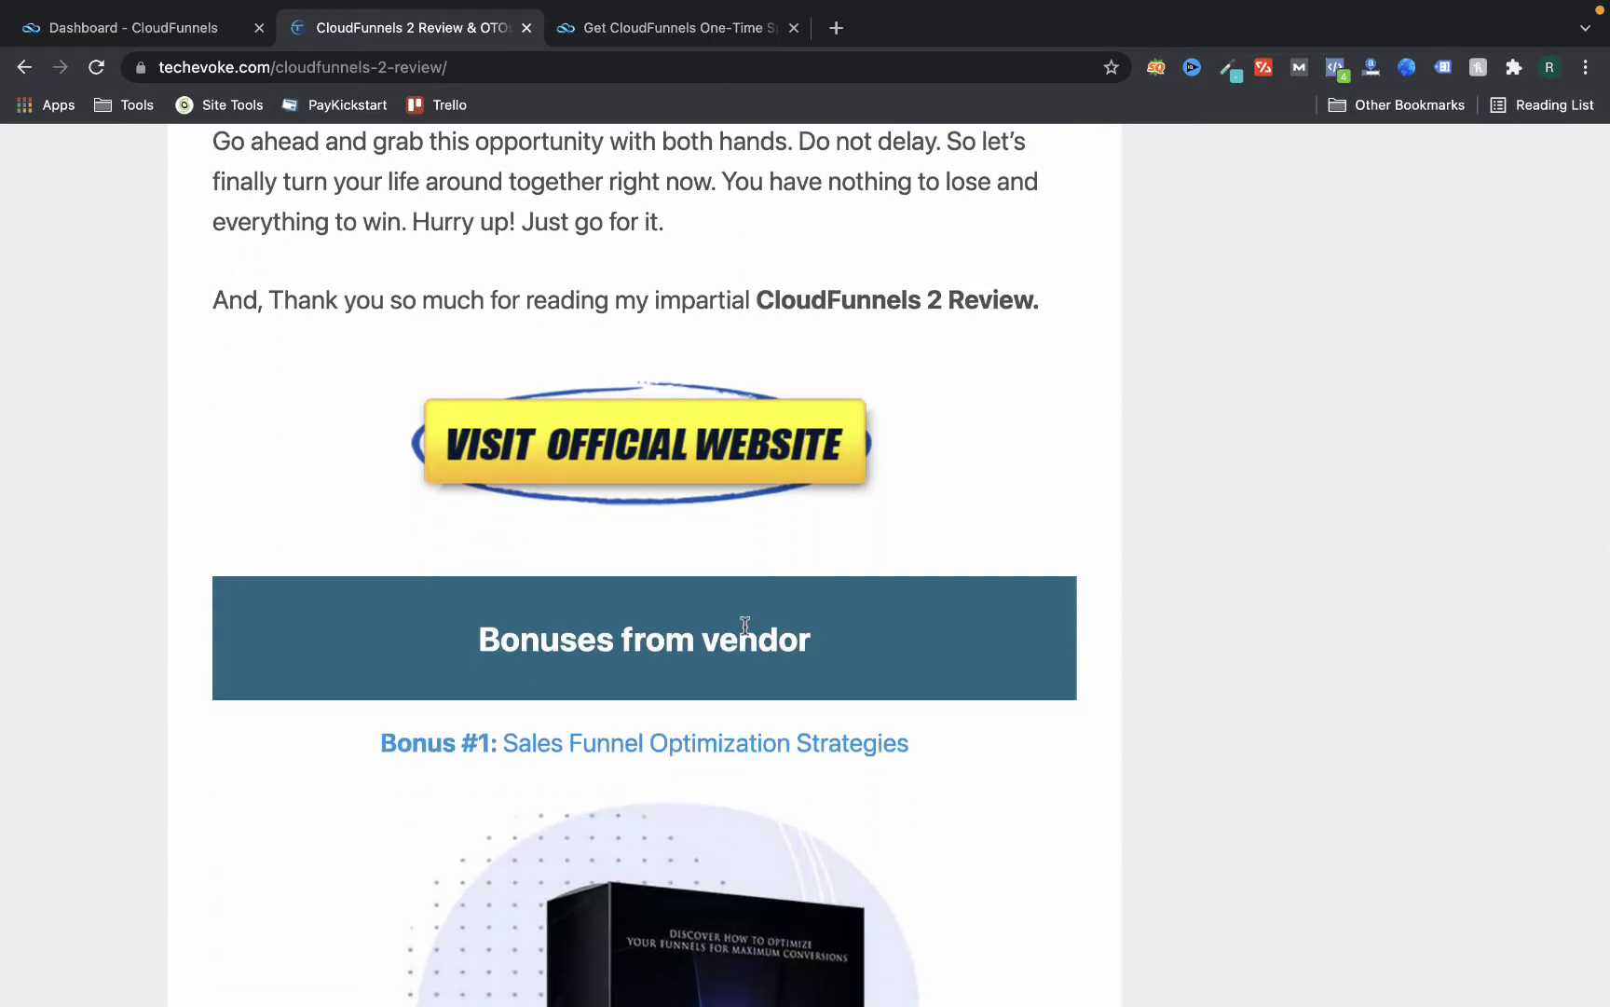
scroll(745, 624, down, 10)
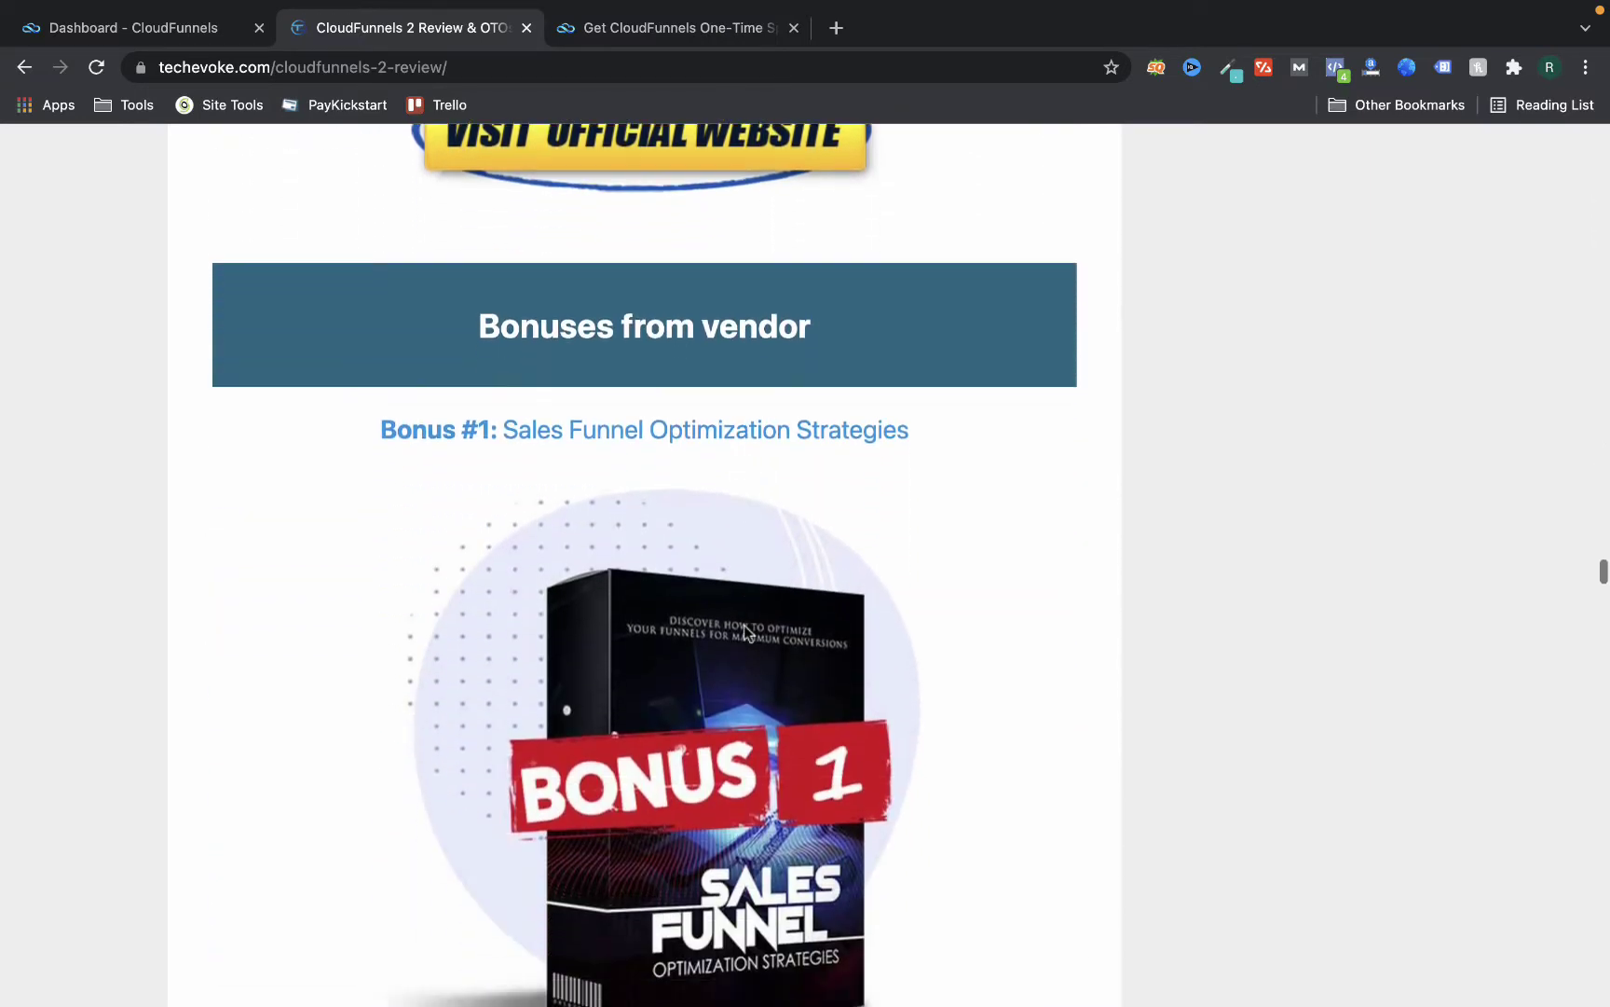
scroll(743, 624, down, 20)
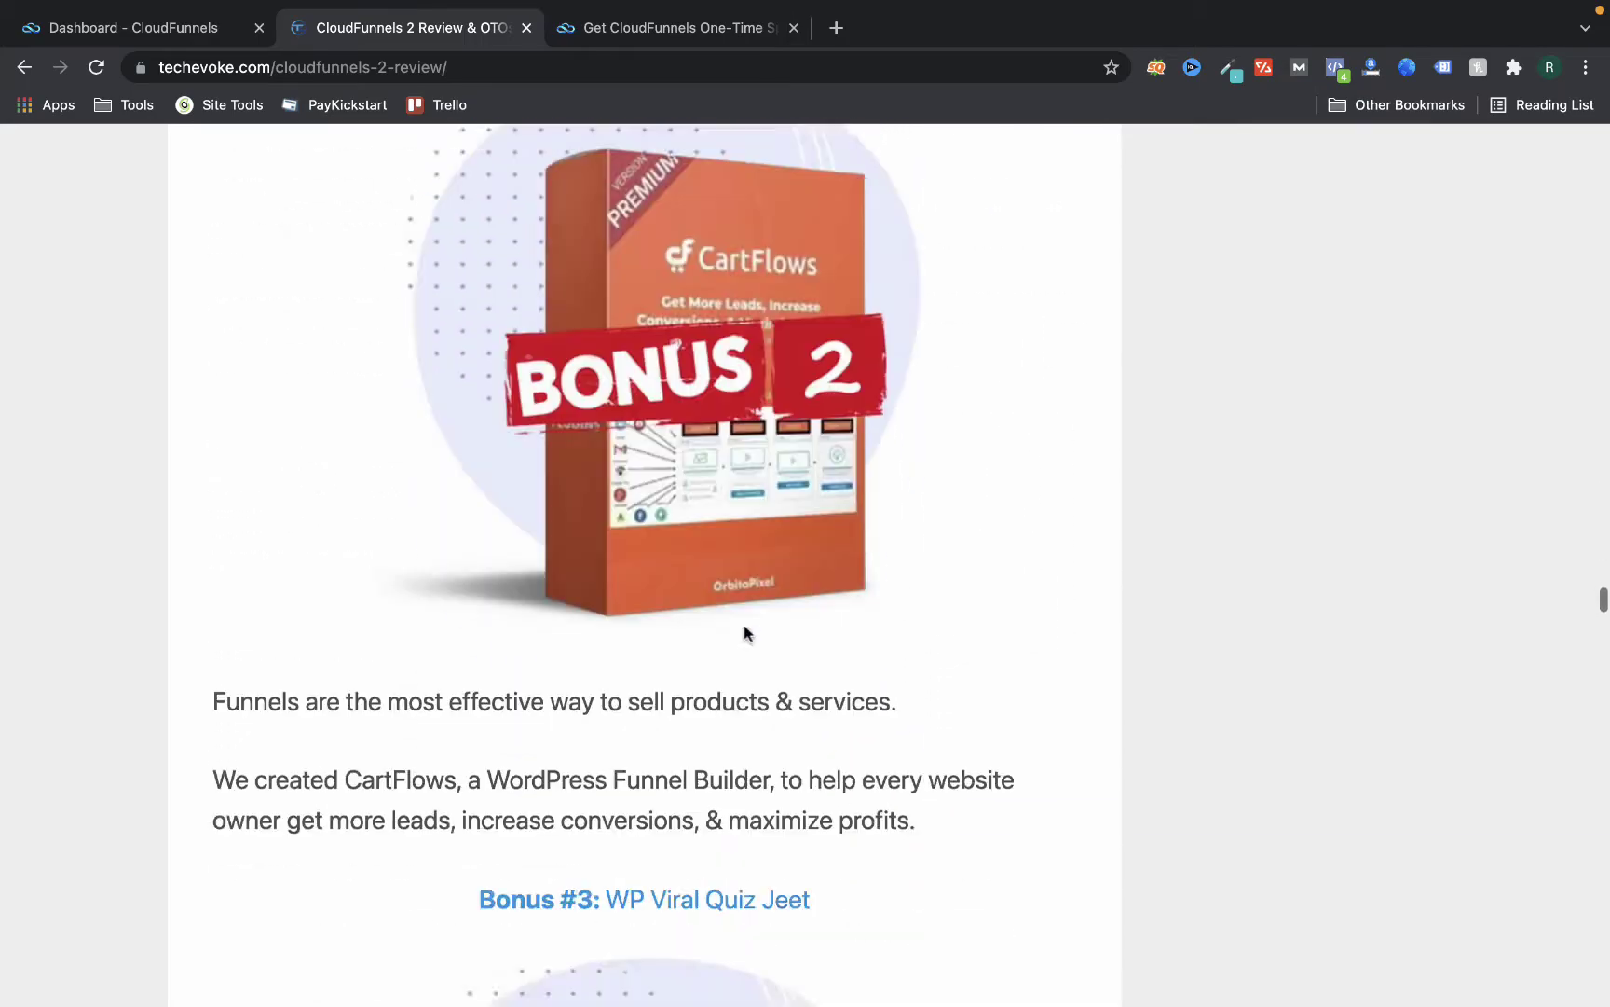
scroll(743, 631, down, 20)
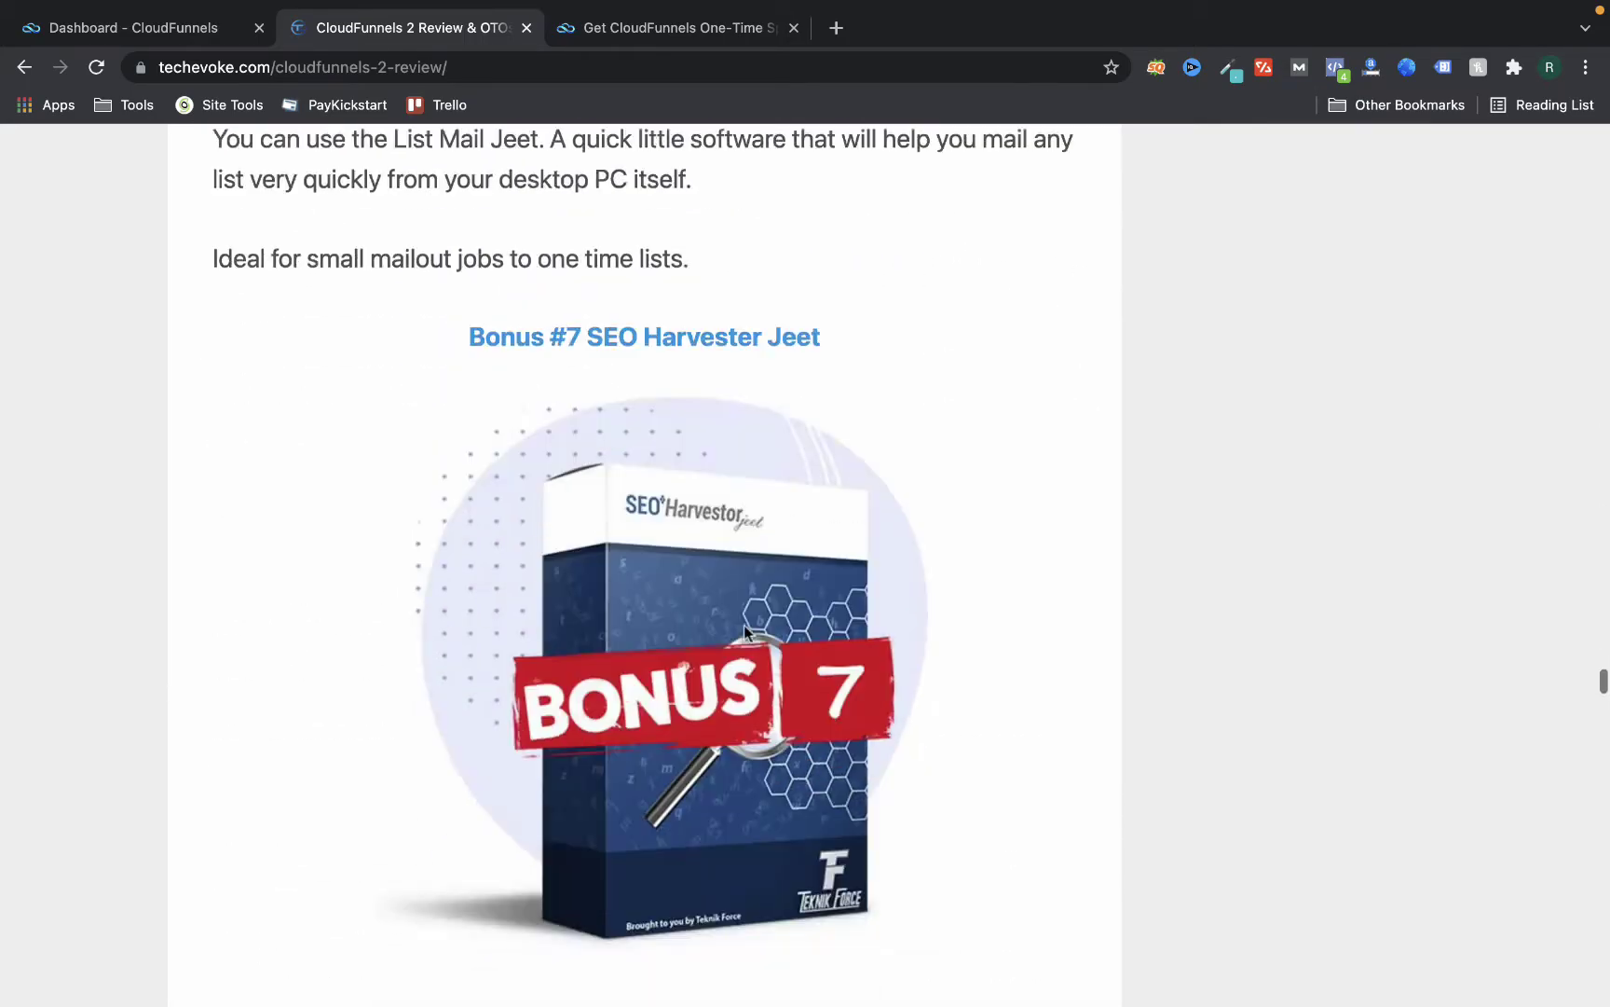
scroll(744, 630, up, 5)
scroll(744, 631, up, 1)
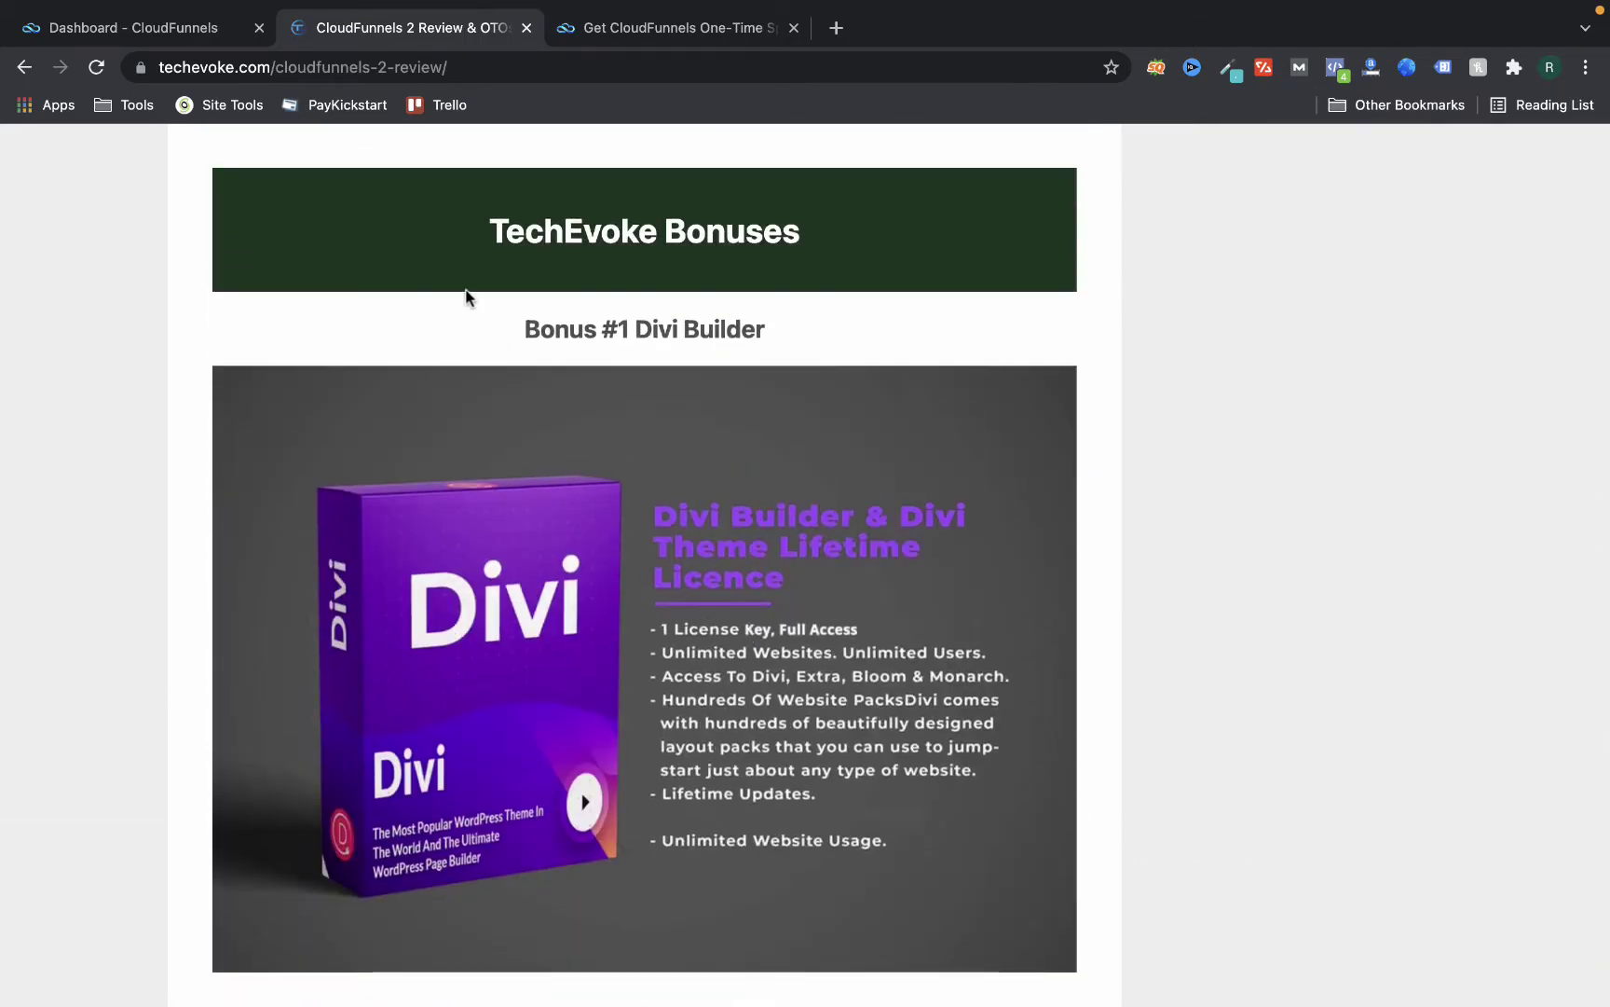
Highlight part of the TechEvoke Bonuses heading and look through the bonuses listed under it
drag(814, 244, 687, 214)
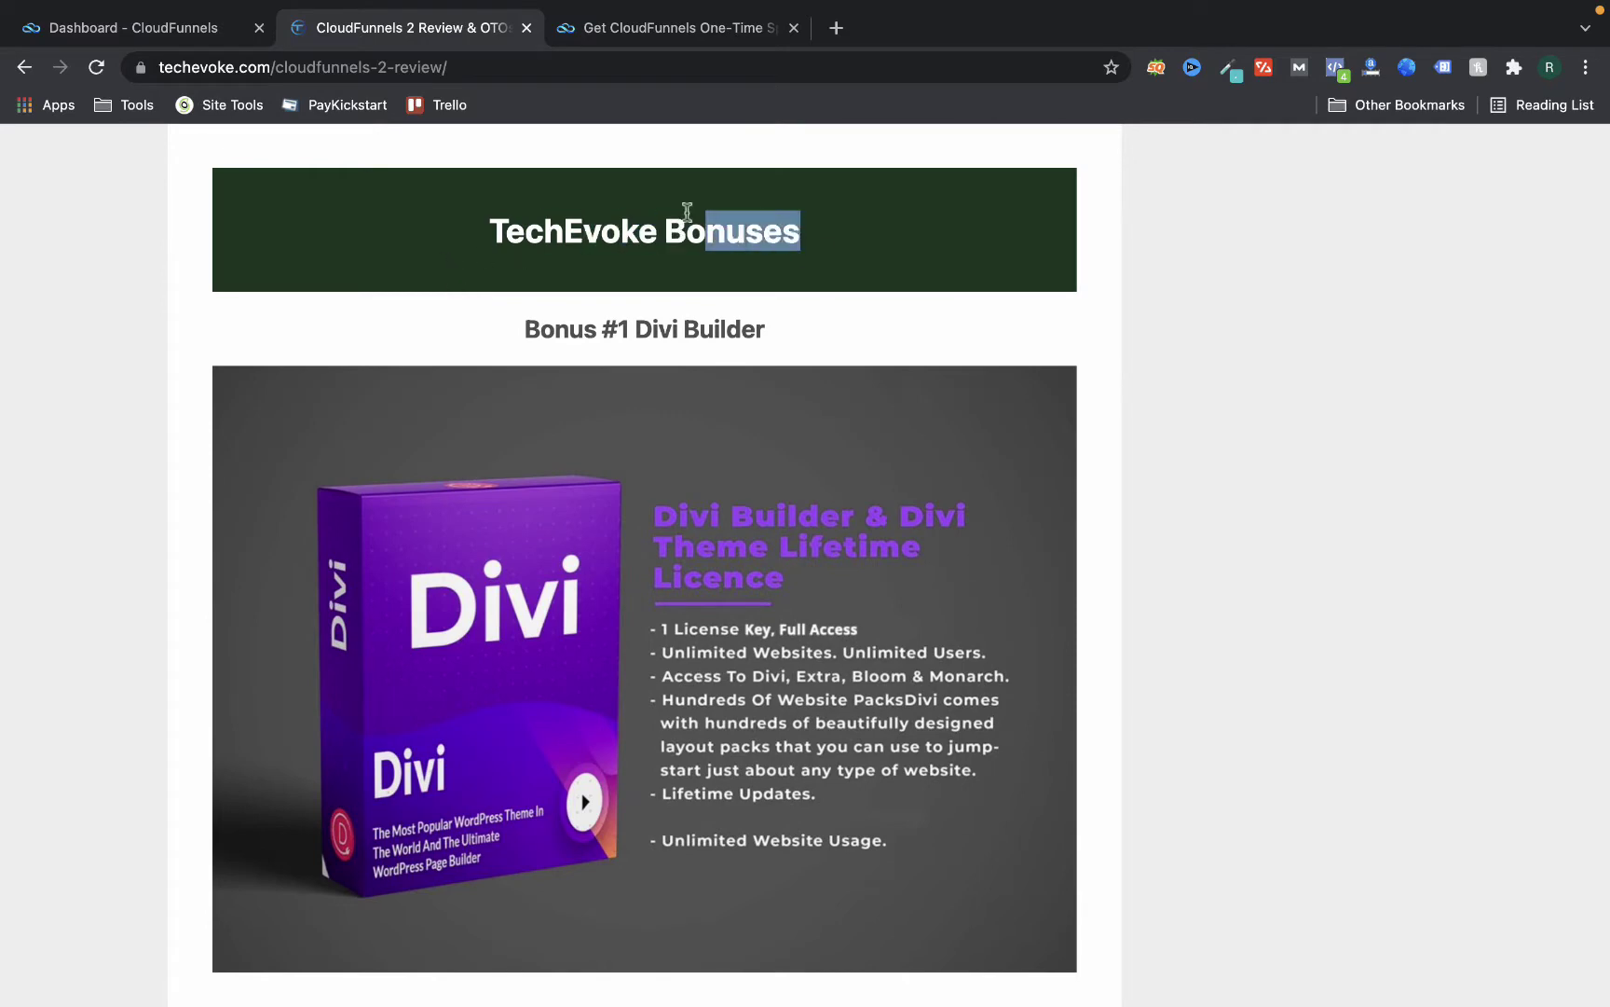
scroll(687, 214, down, 4)
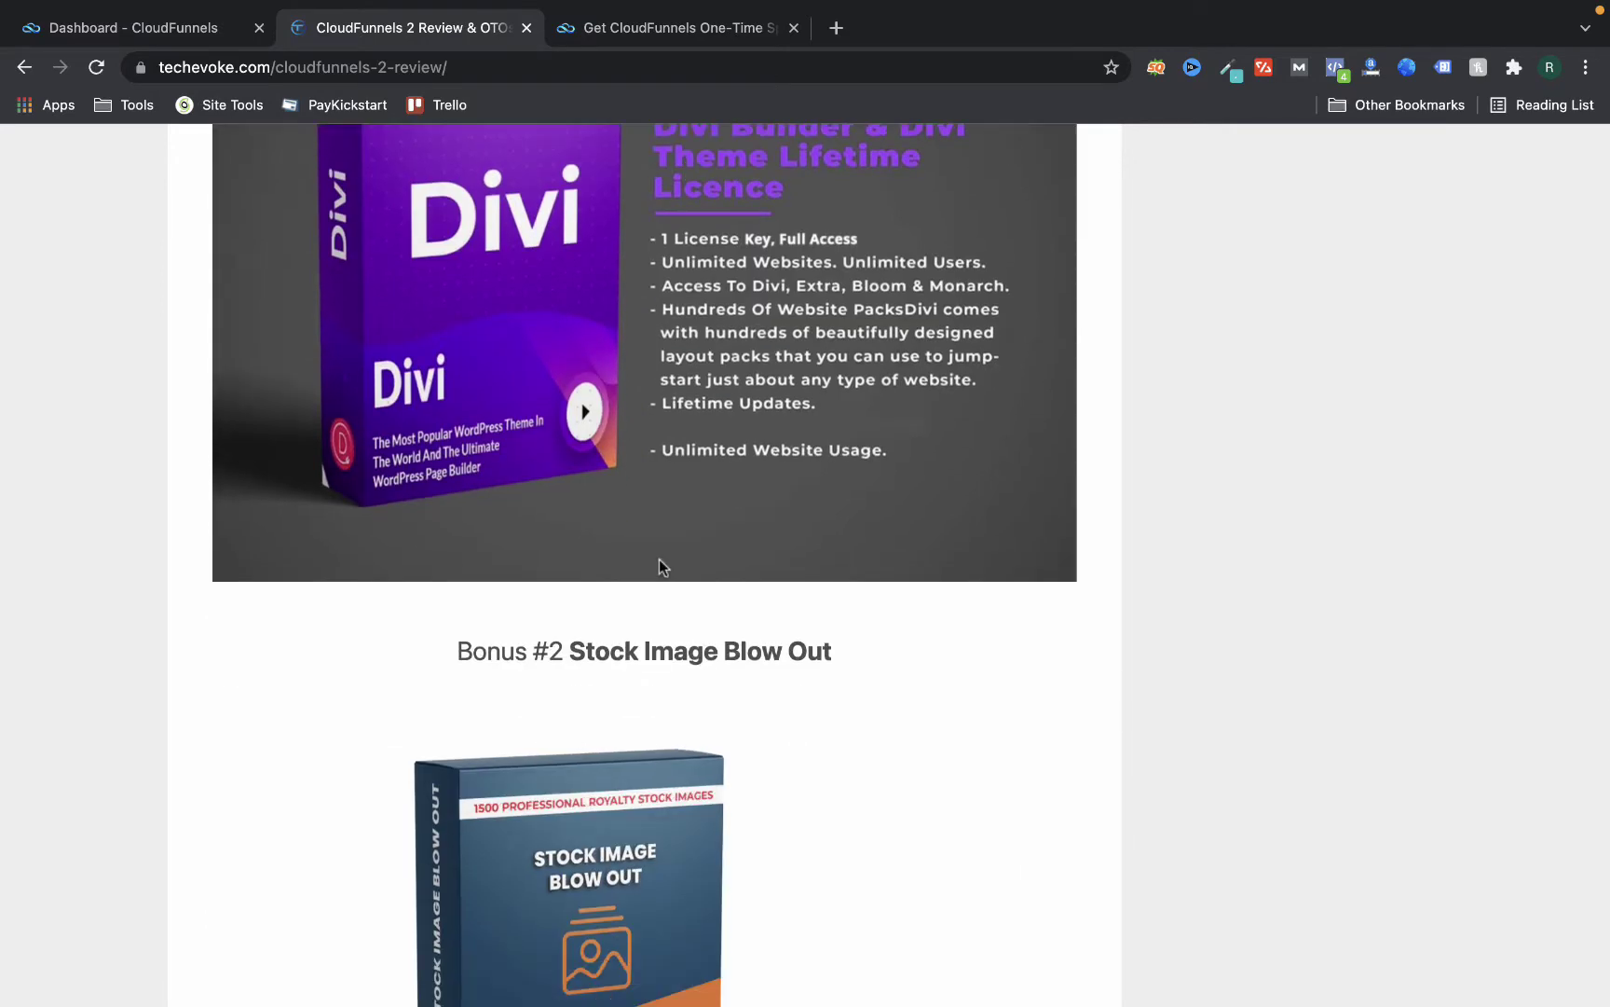
scroll(659, 559, up, 9)
scroll(659, 567, down, 2)
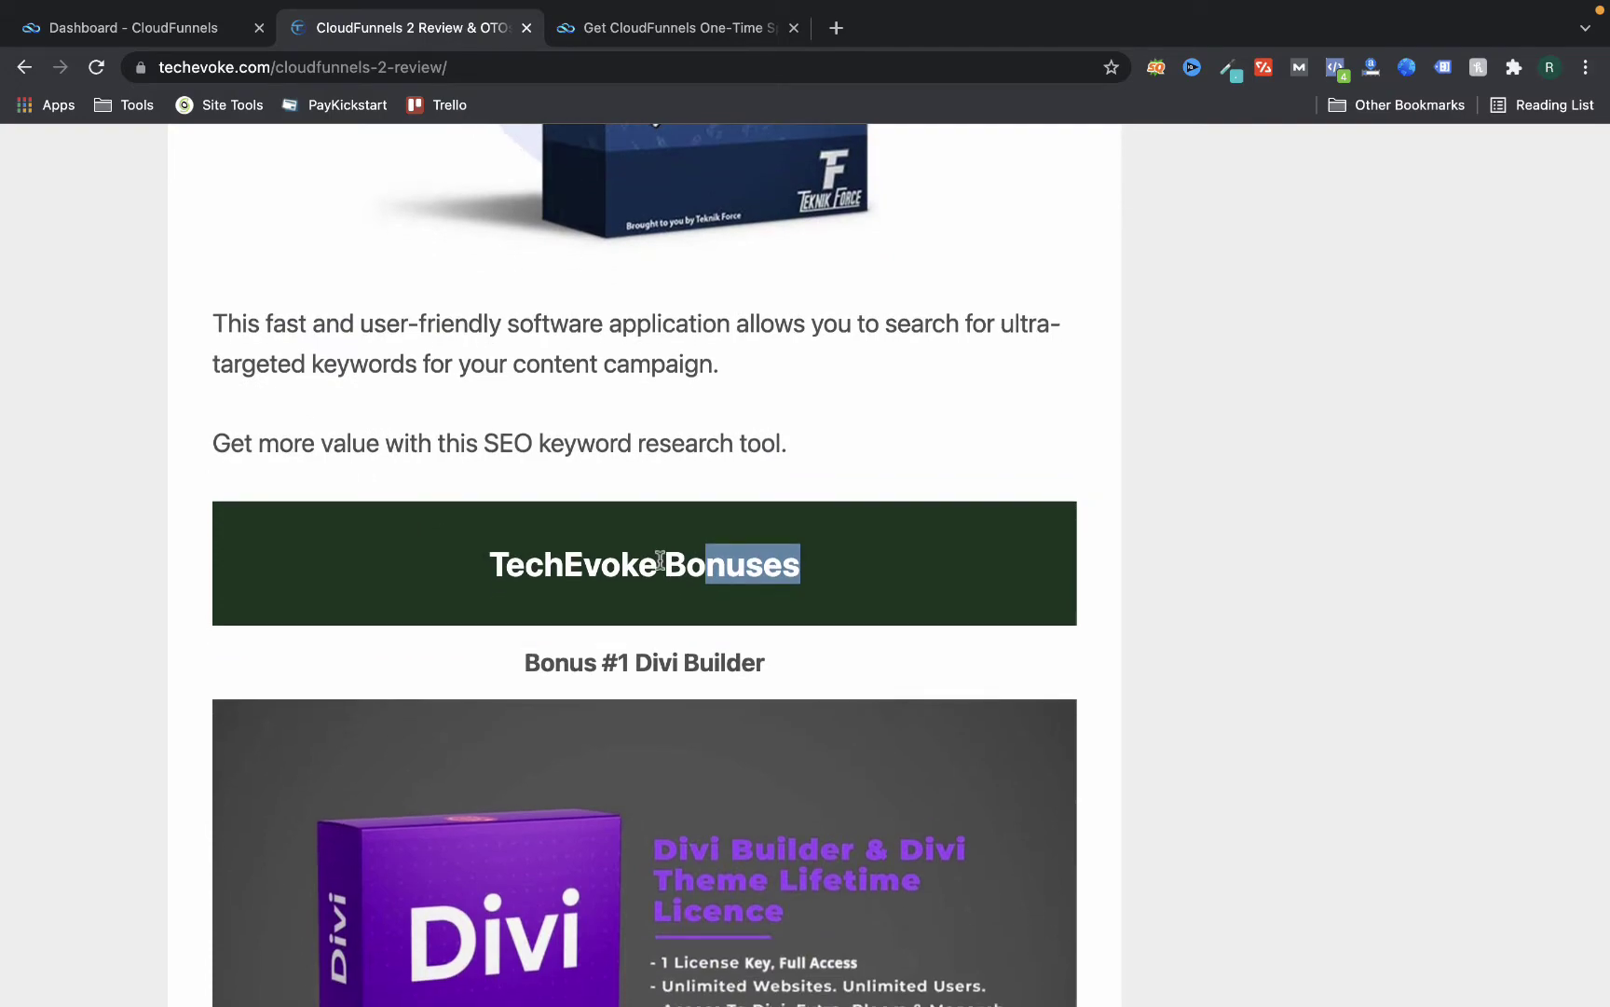
scroll(659, 559, down, 20)
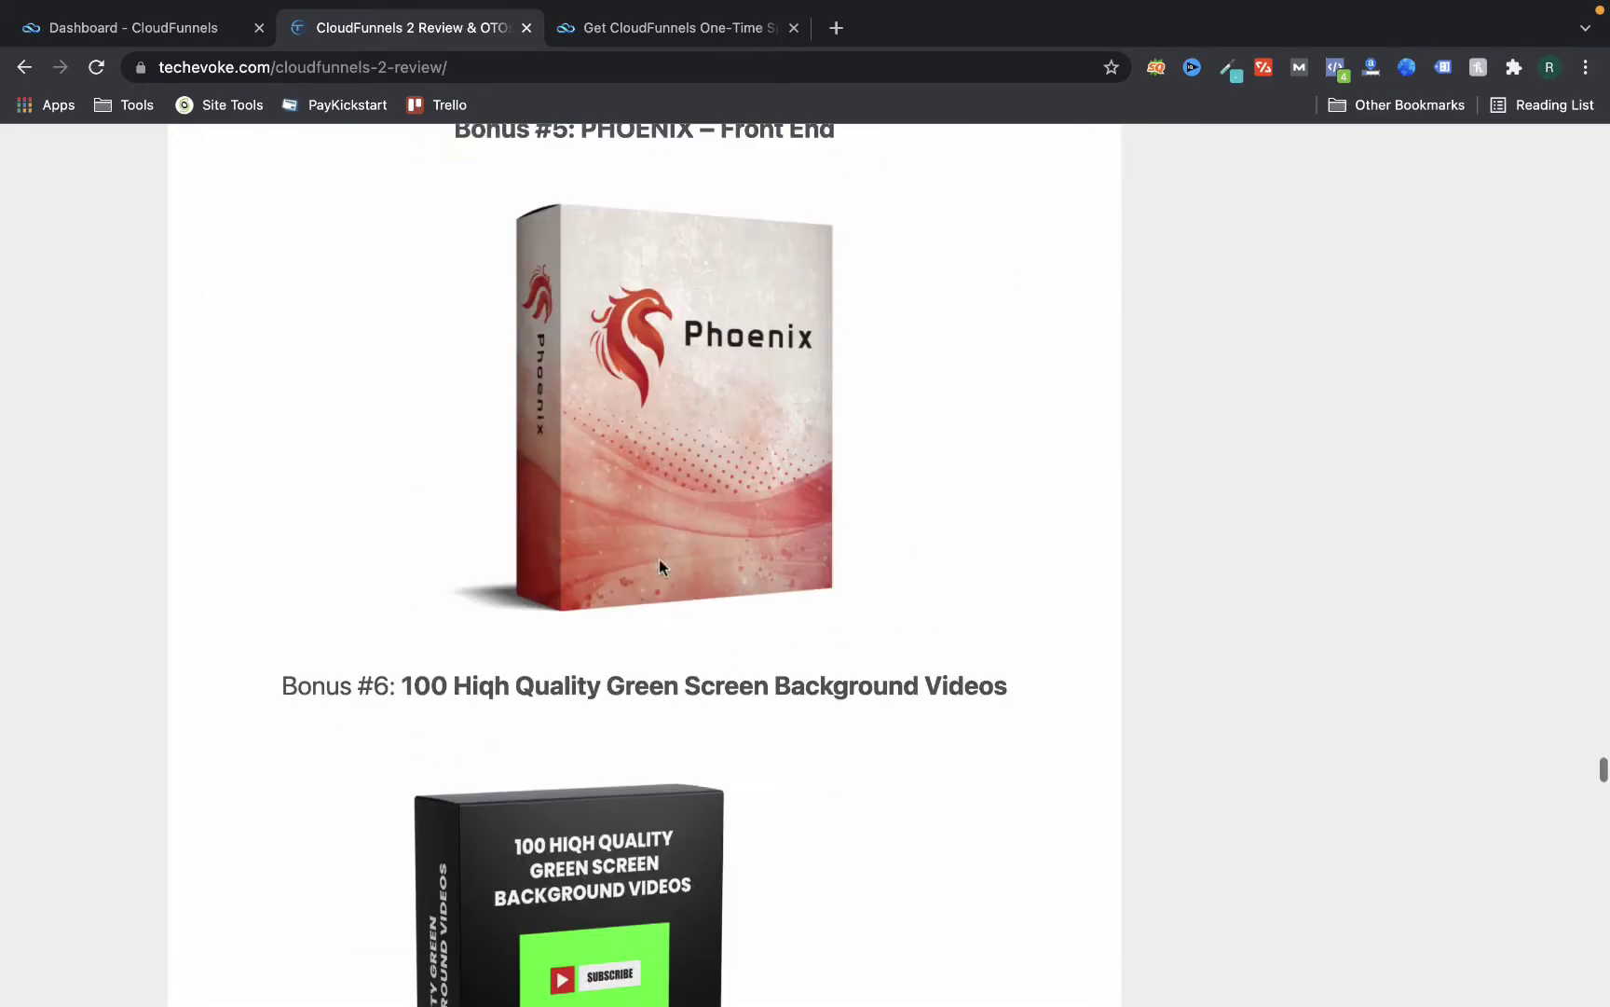
scroll(660, 566, down, 5)
scroll(660, 566, up, 20)
scroll(660, 566, down, 6)
scroll(660, 566, up, 16)
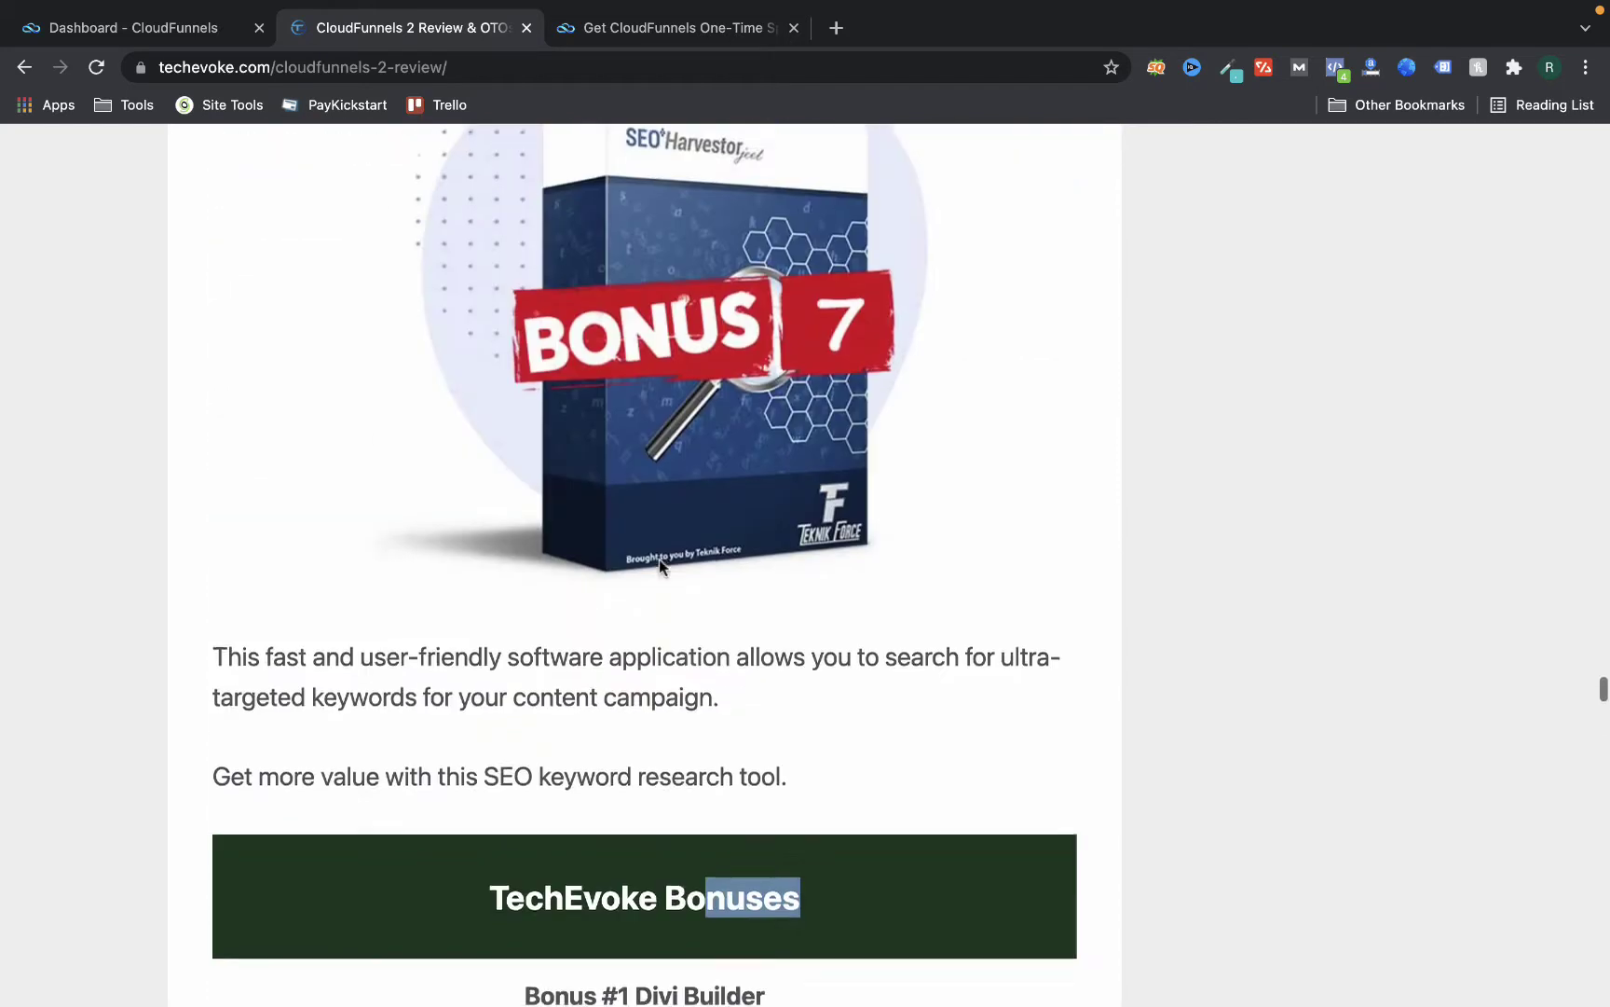
Go back to the beginning of the review article and skim its table of contents, overview and live demo section
scroll(659, 564, up, 20)
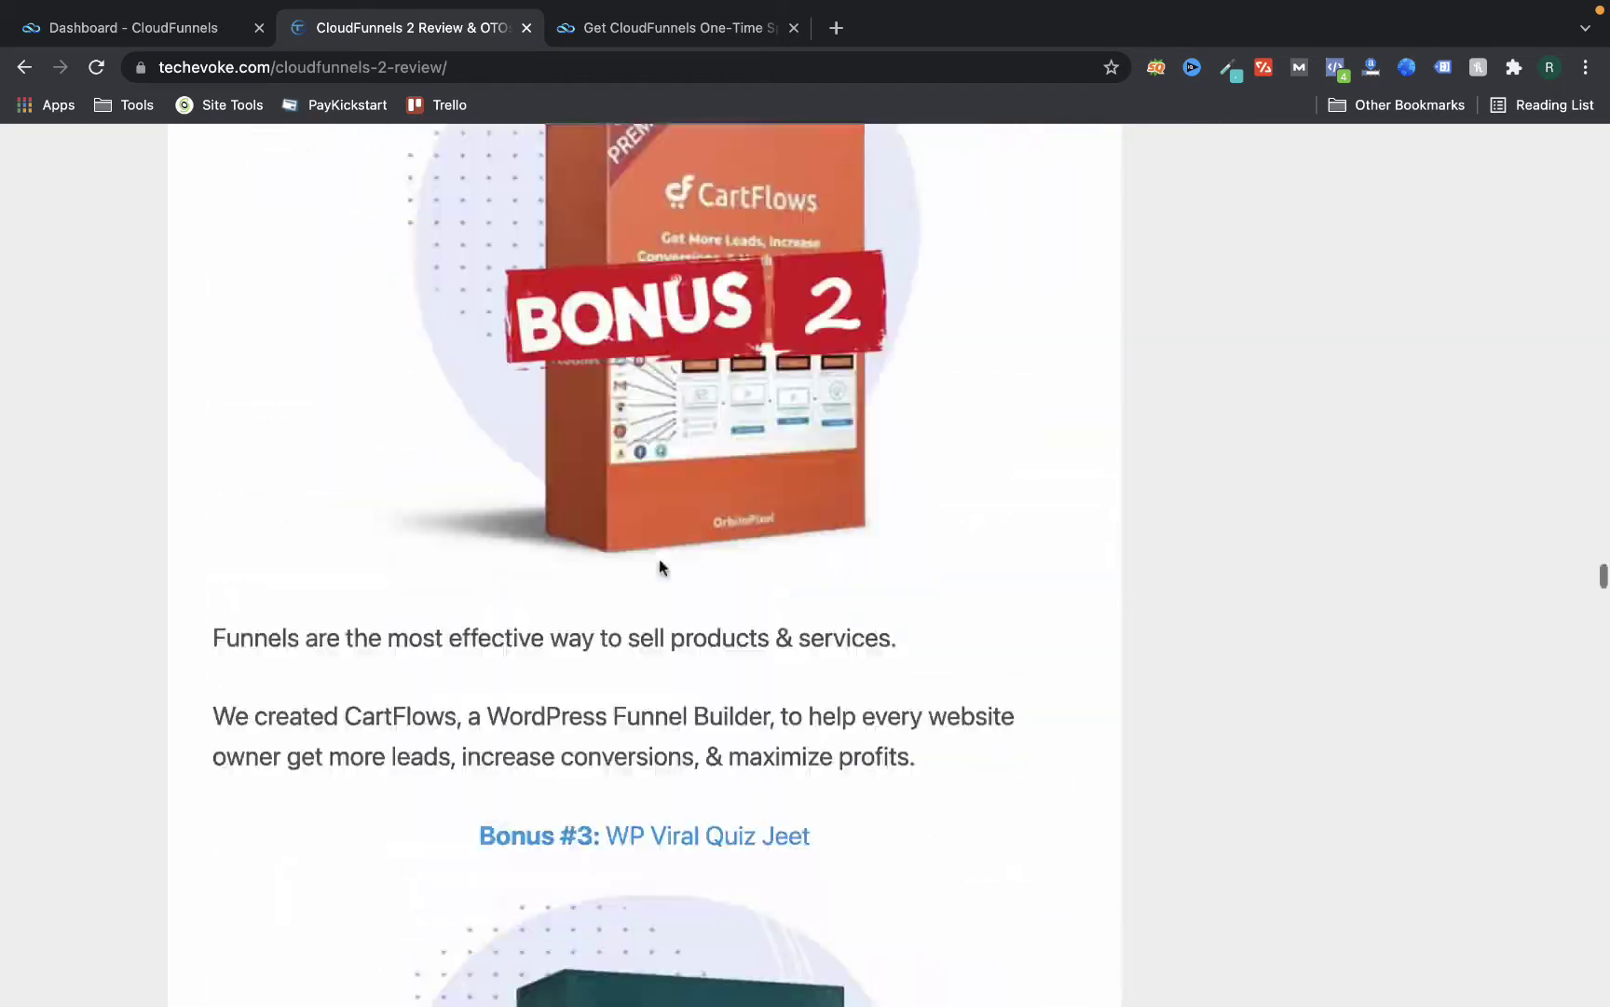
scroll(659, 560, up, 20)
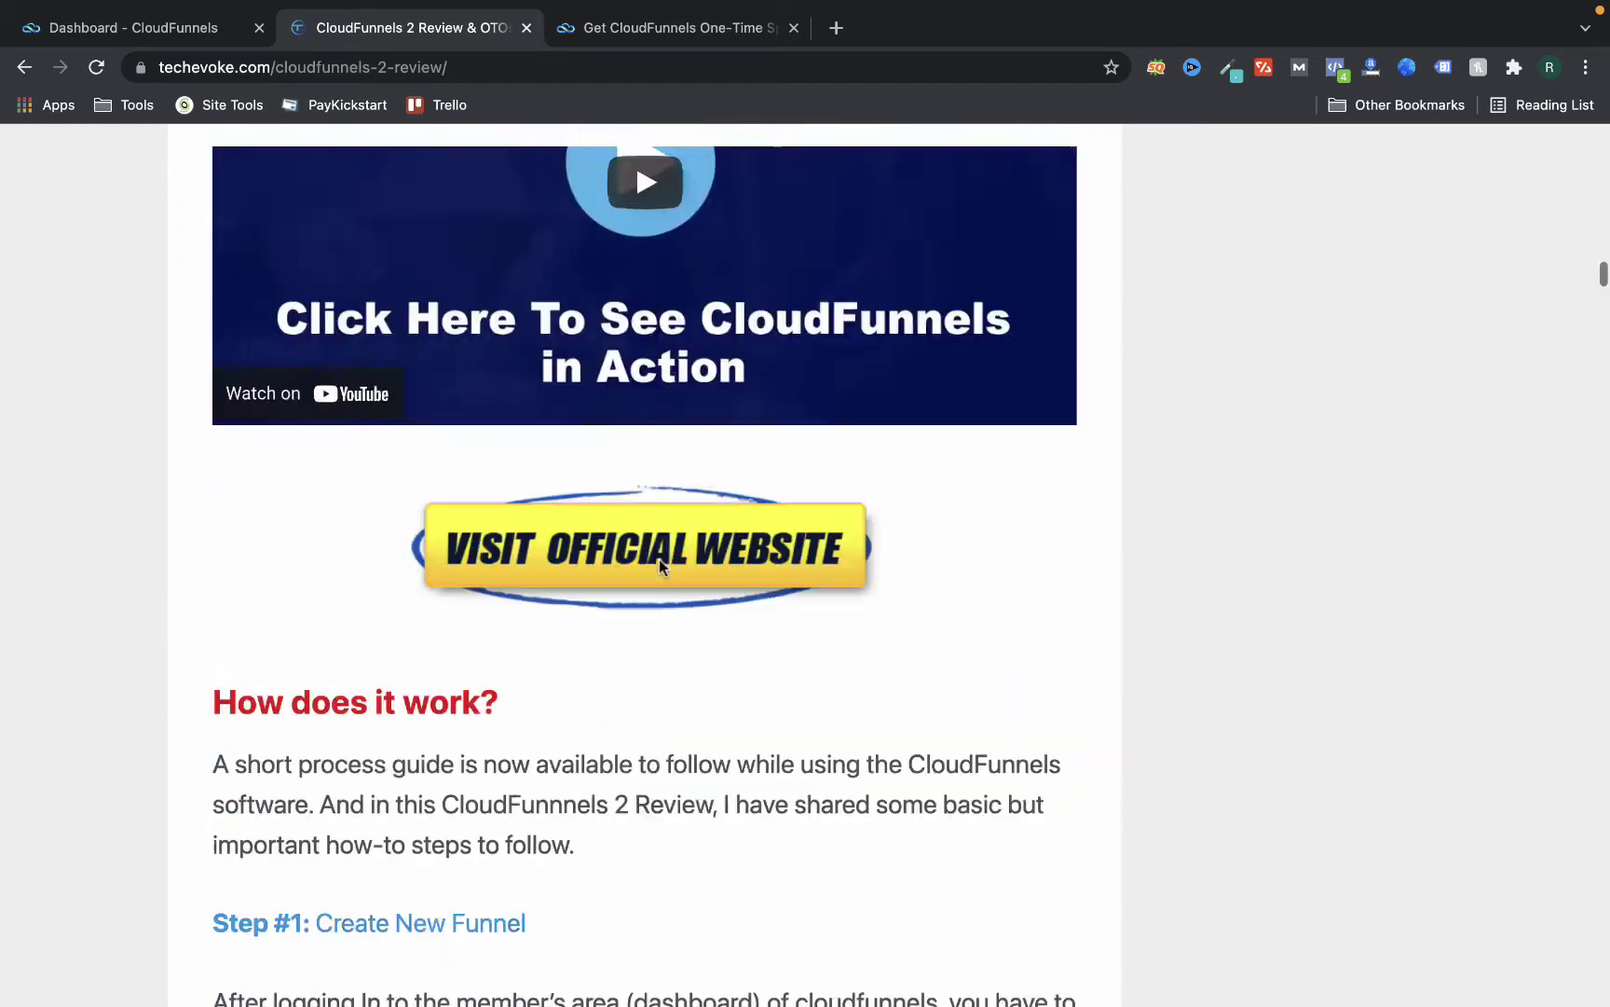
scroll(659, 560, up, 20)
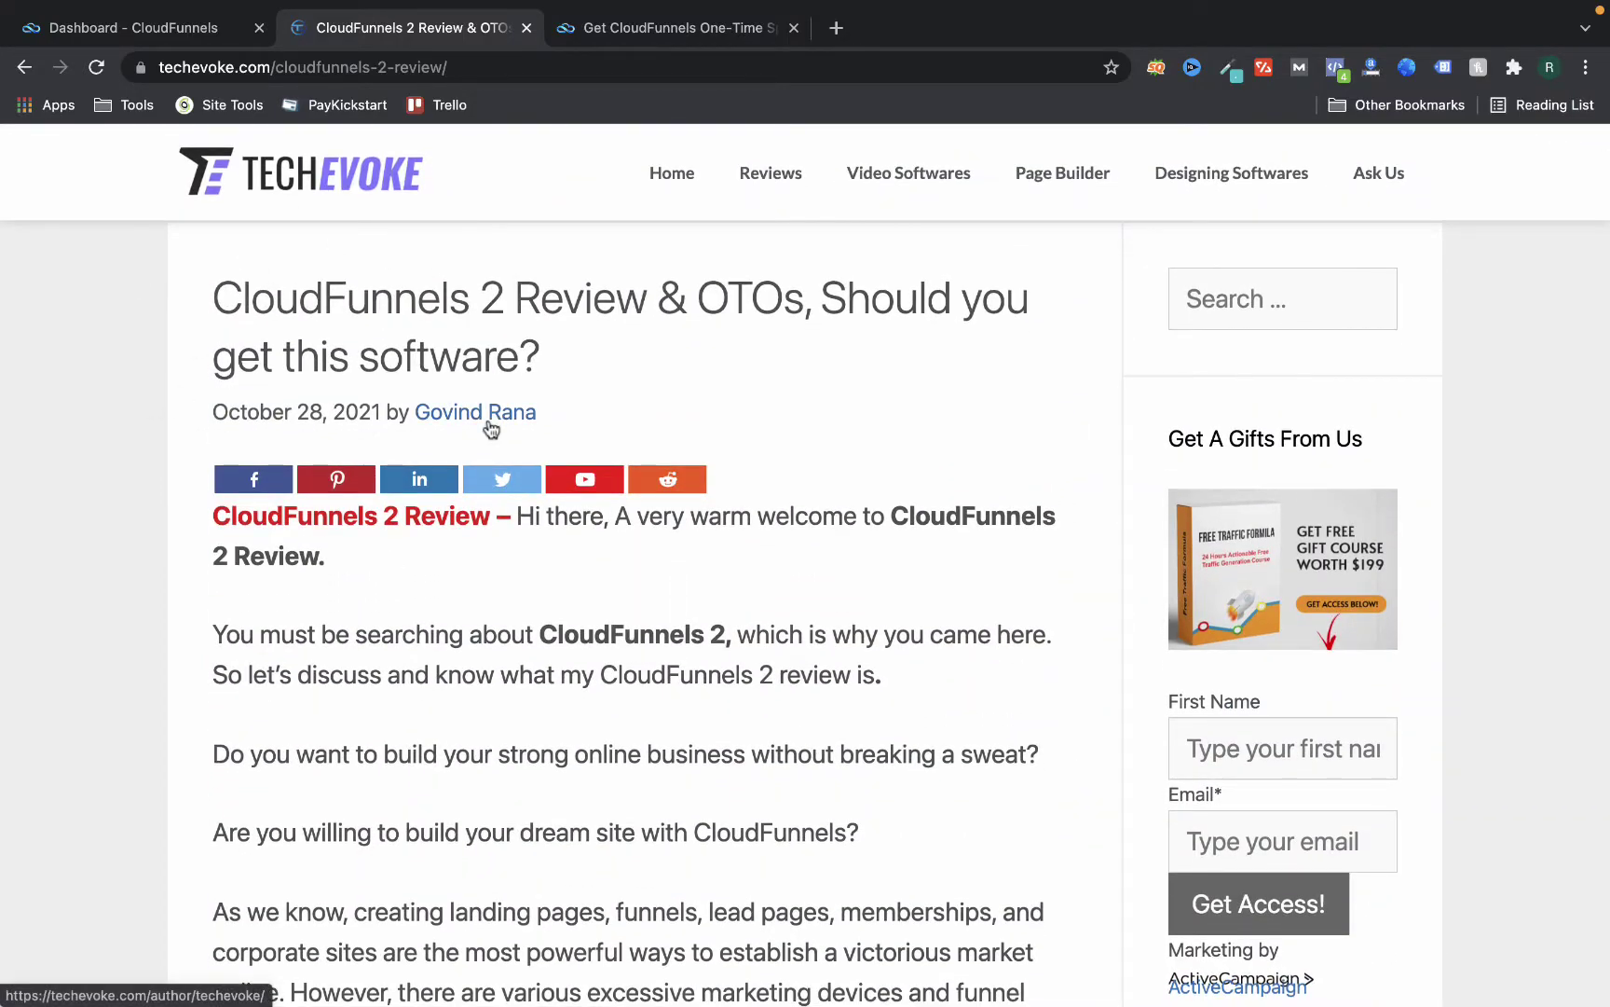
scroll(491, 429, down, 15)
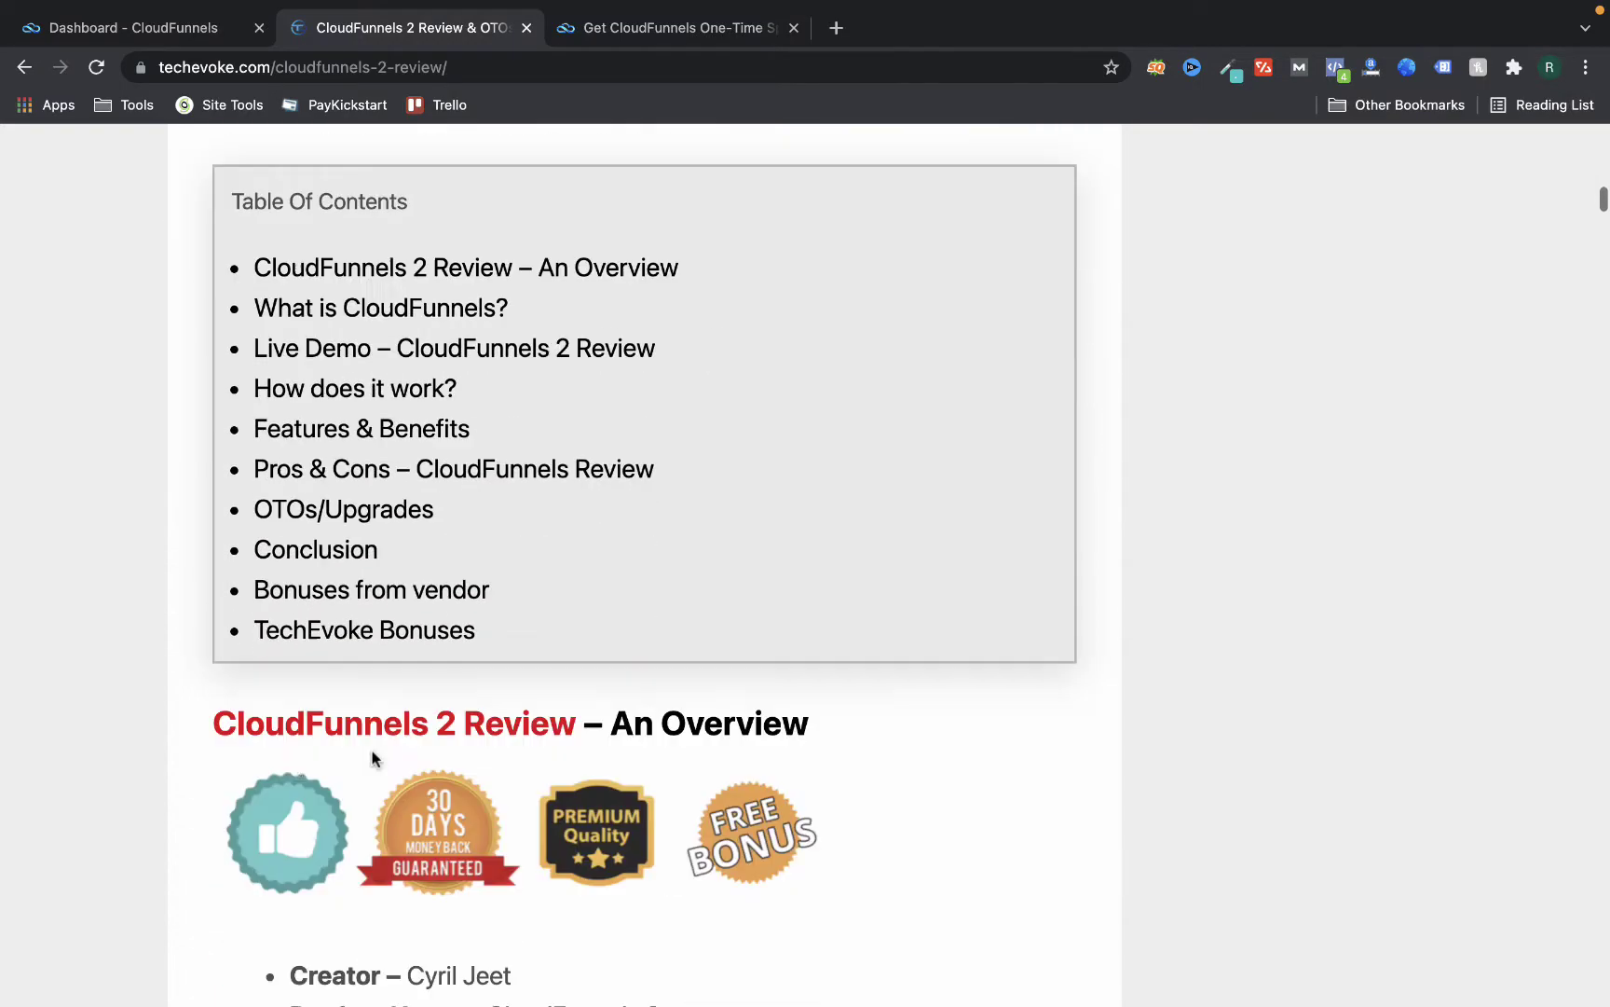
scroll(429, 630, down, 18)
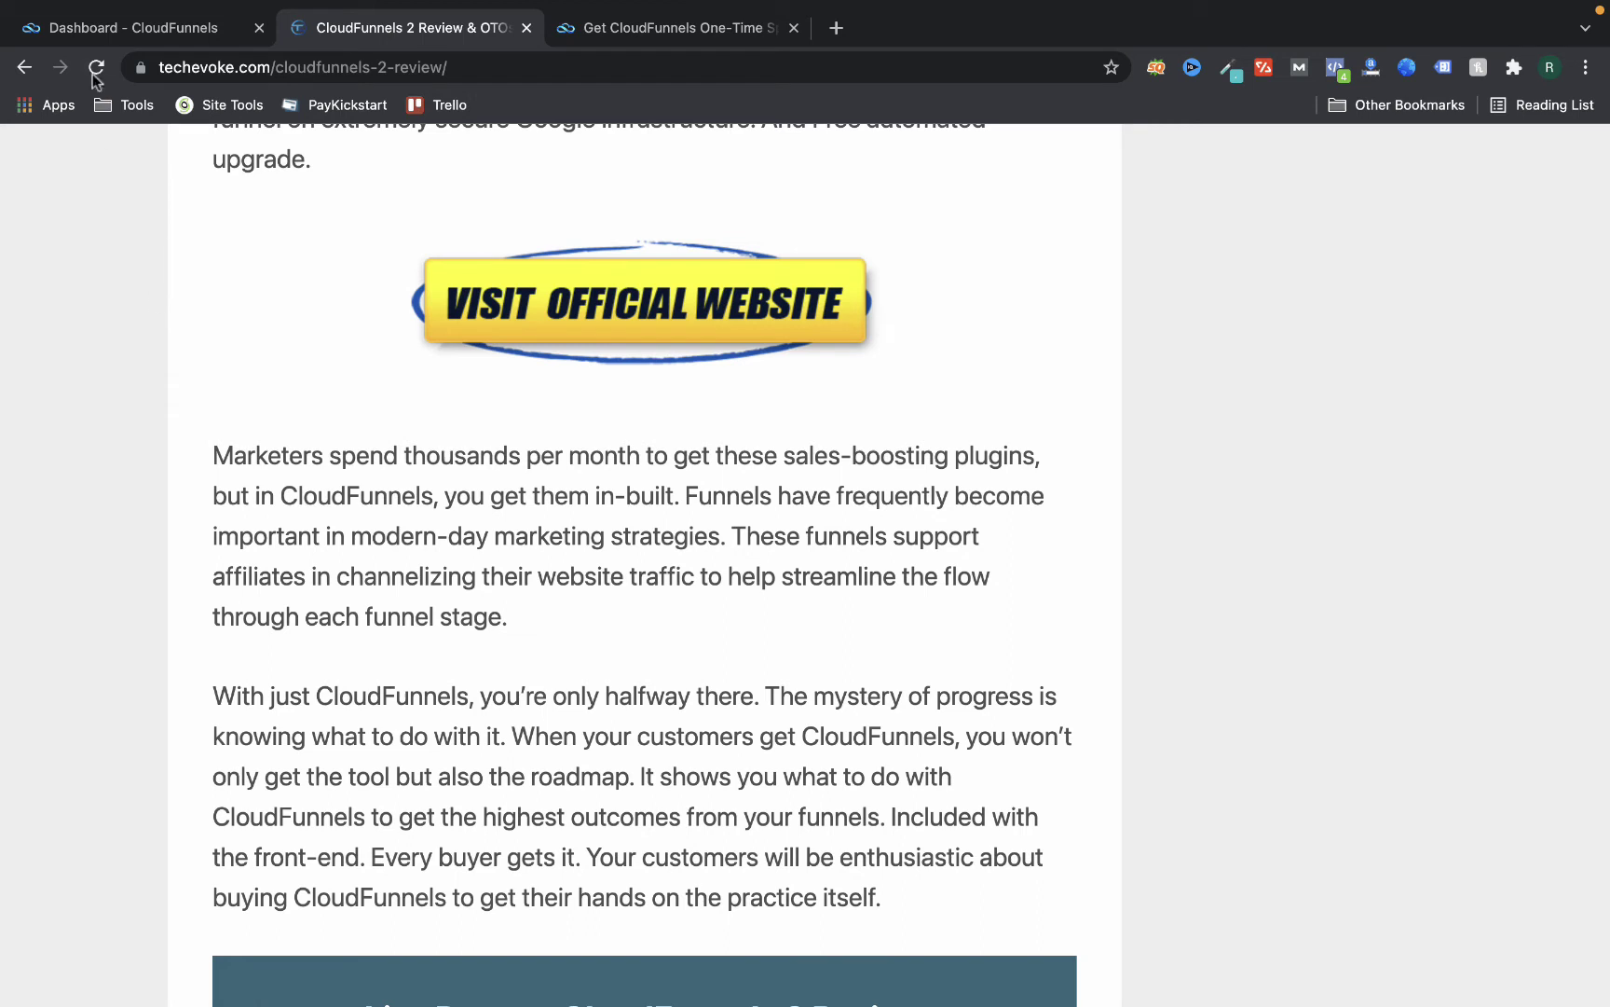
scroll(177, 321, down, 10)
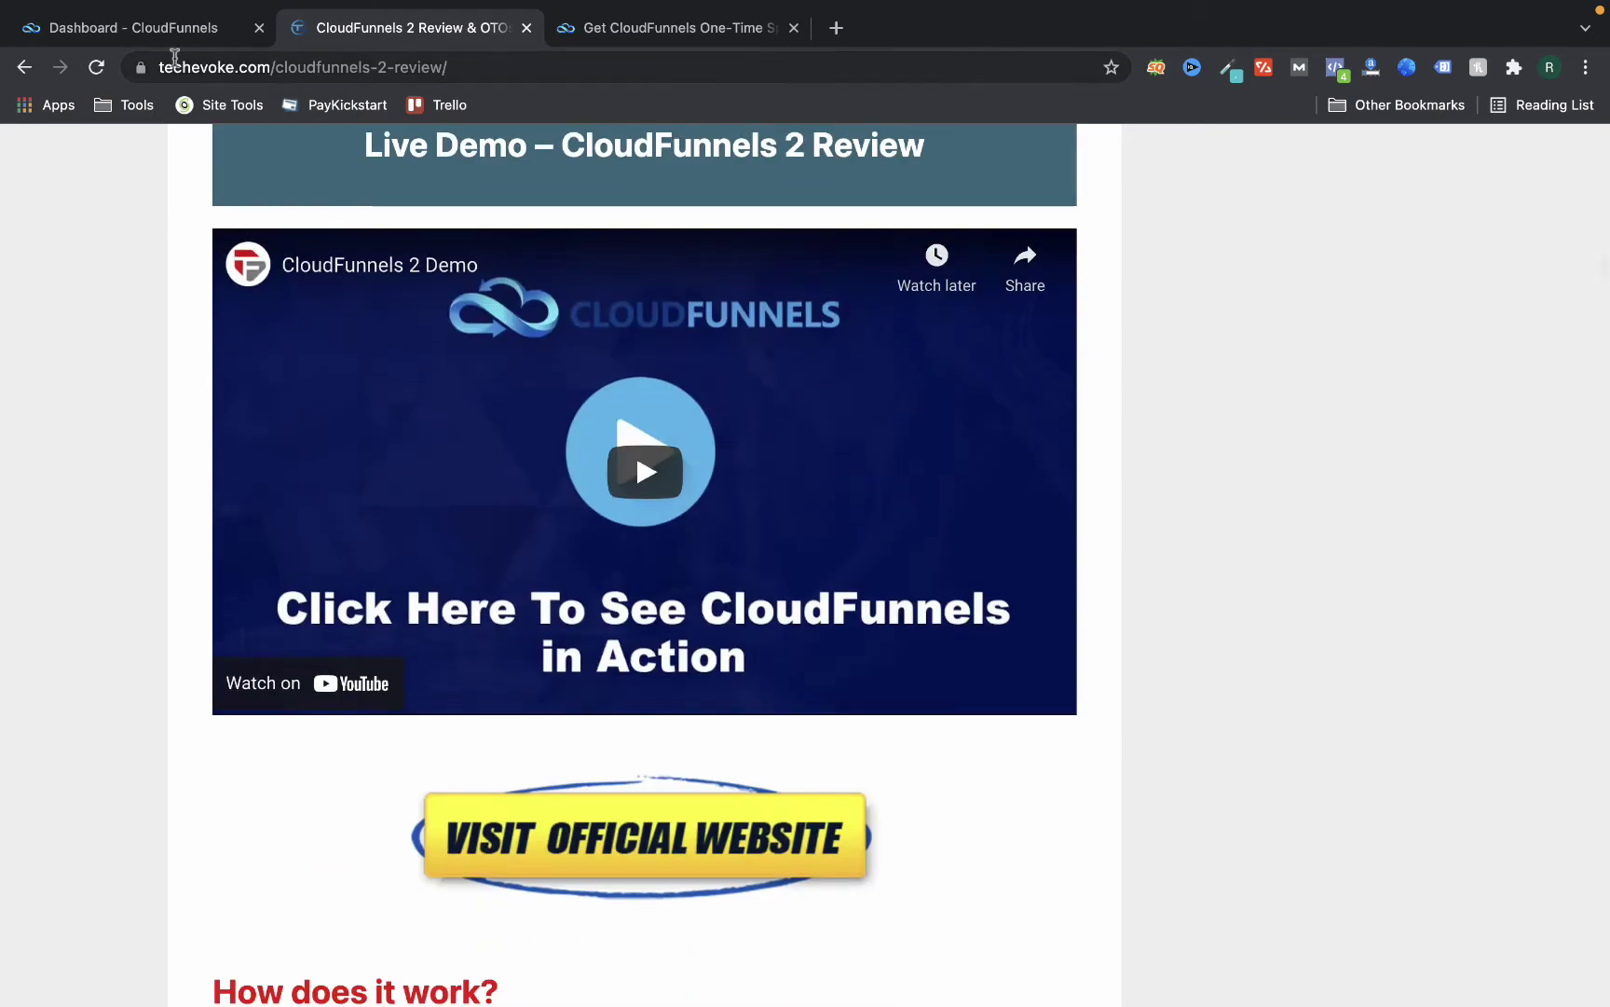
Return to the CloudFunnels dashboard and look over its sales and visits reports again
click(166, 29)
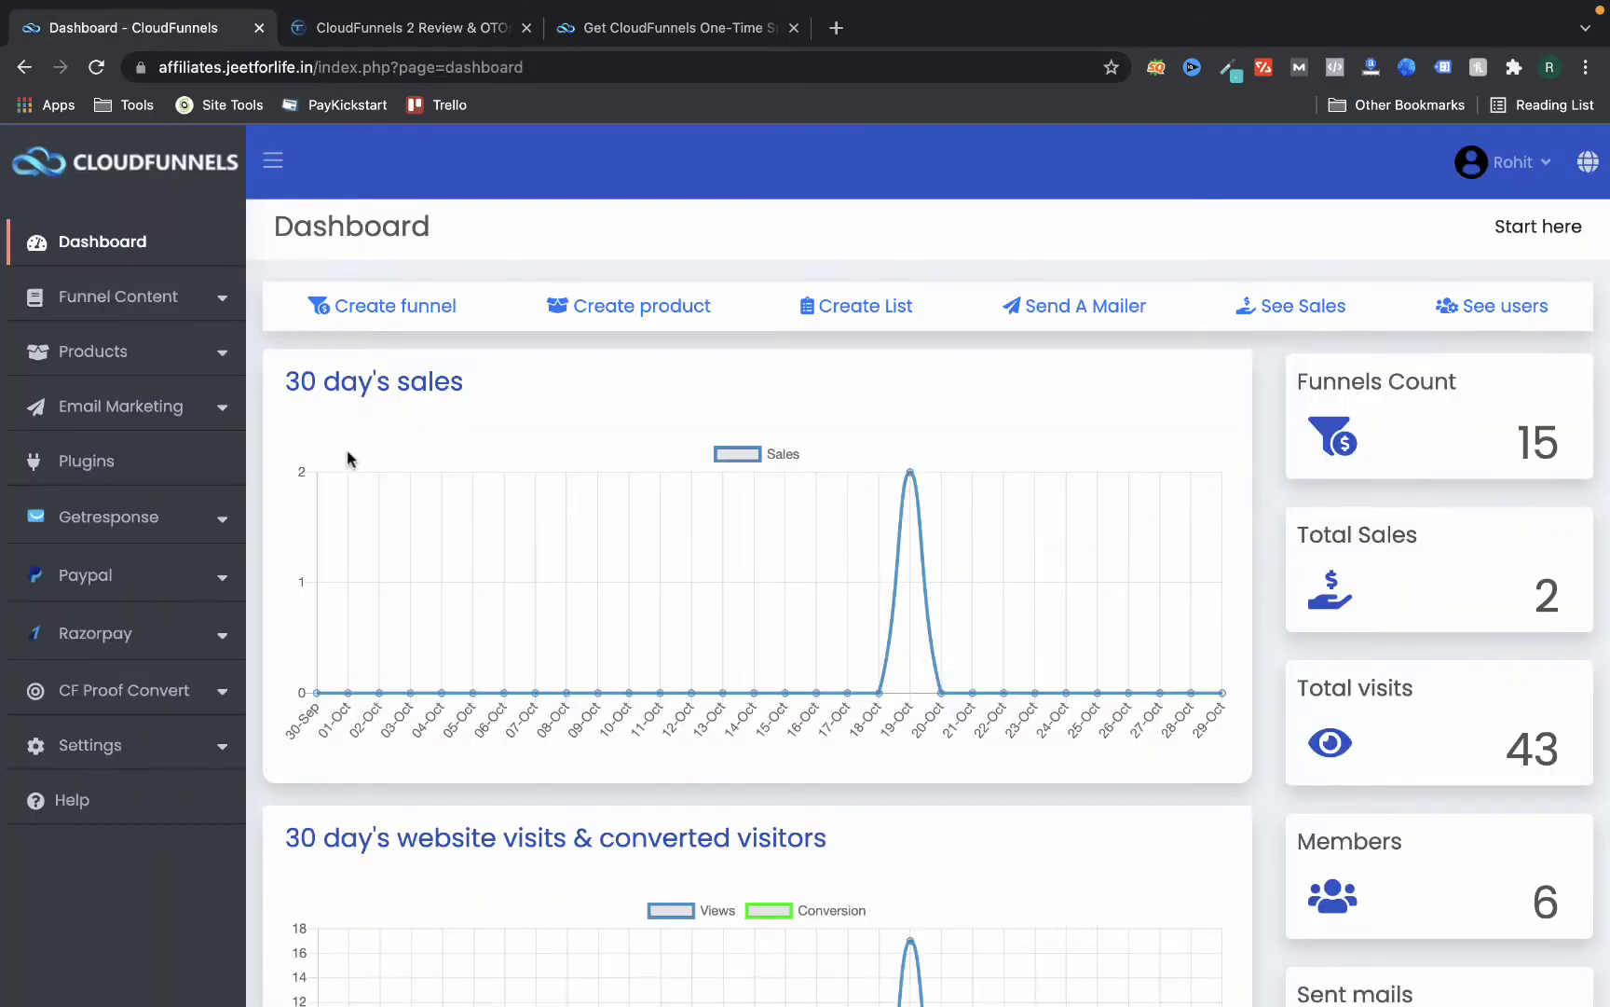
scroll(348, 452, down, 2)
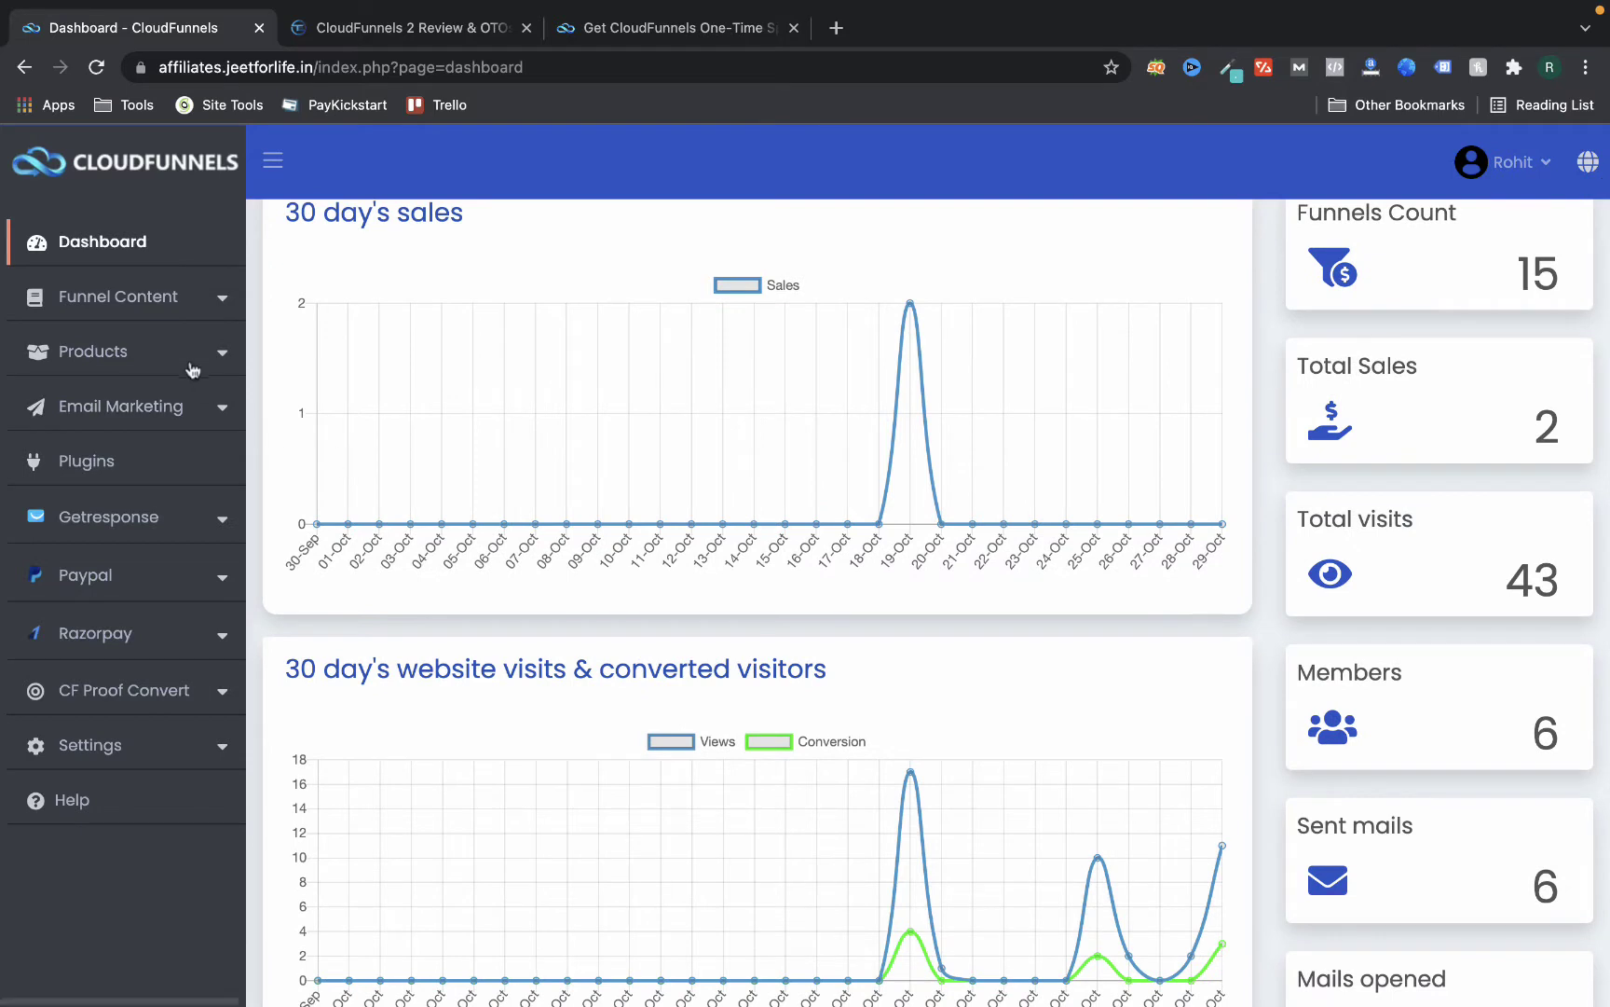
scroll(348, 451, up, 3)
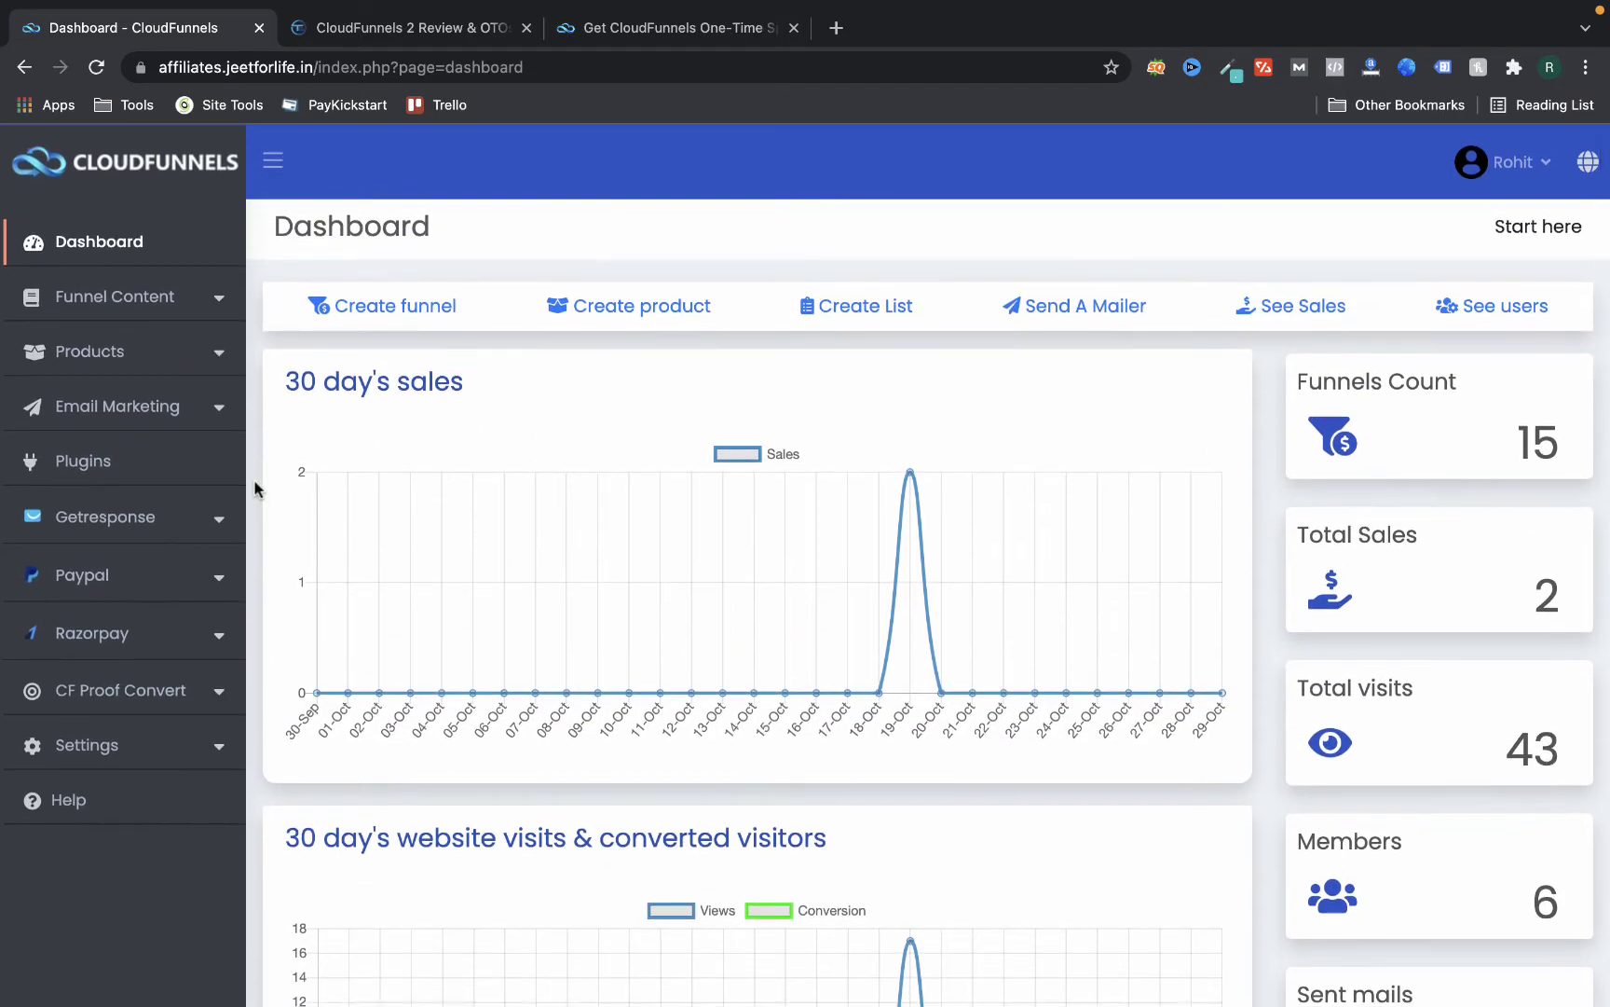
Open the Funnels and sites list, look through the existing projects and start creating a new funnel
click(112, 319)
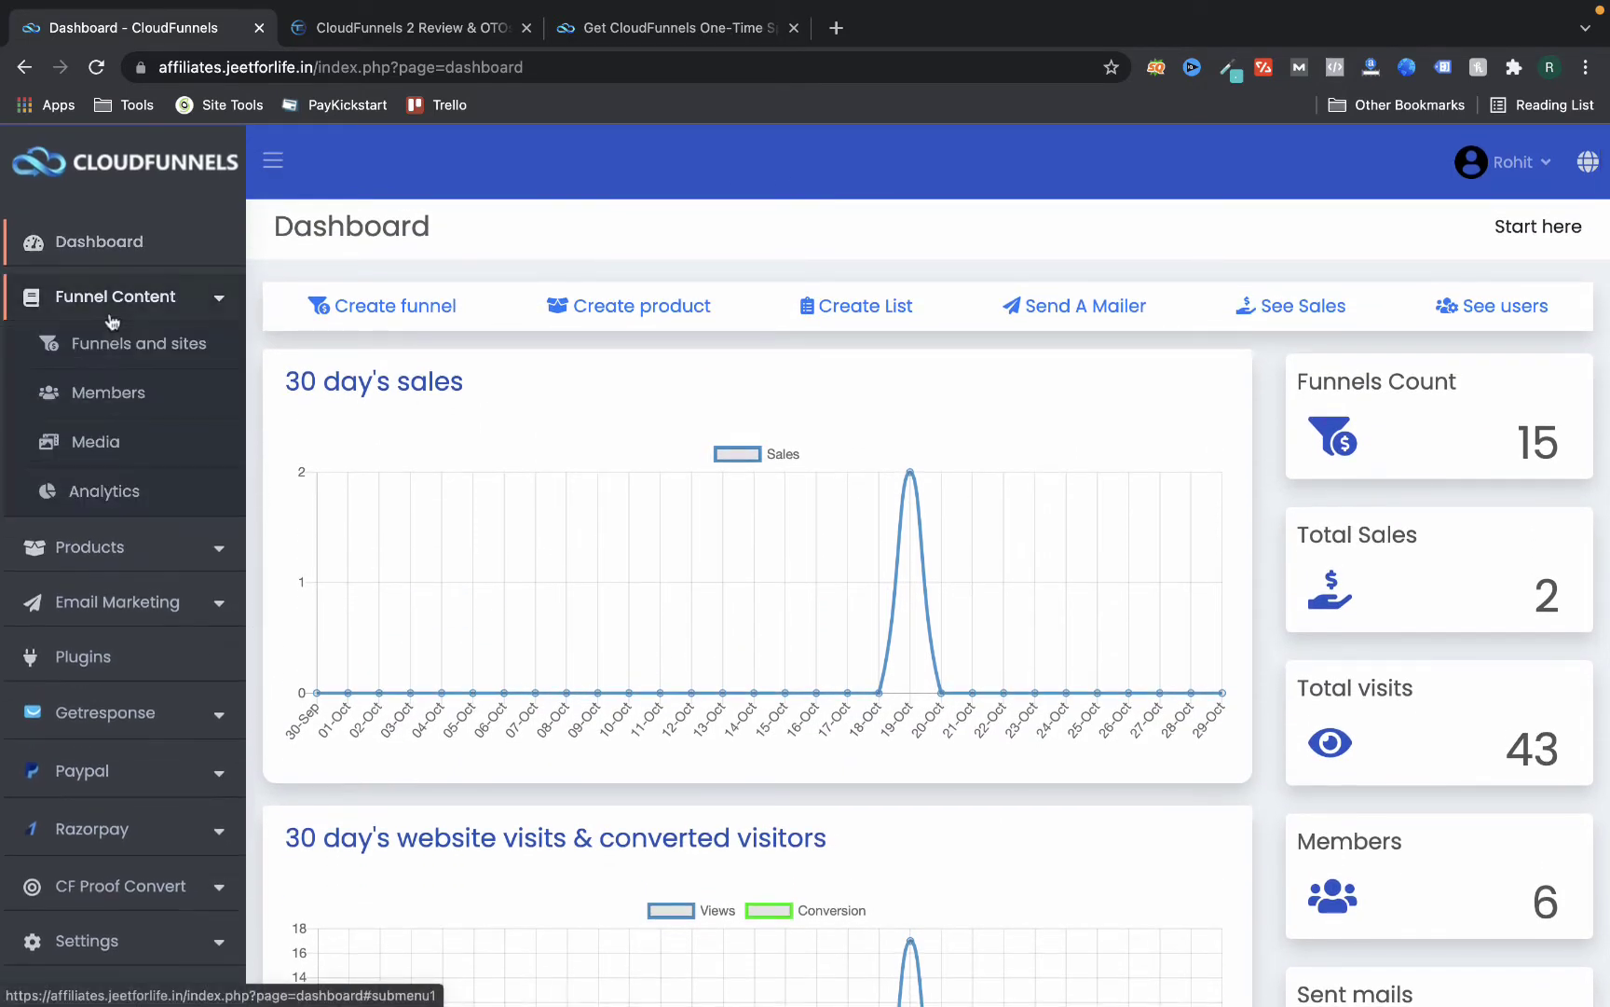
click(135, 345)
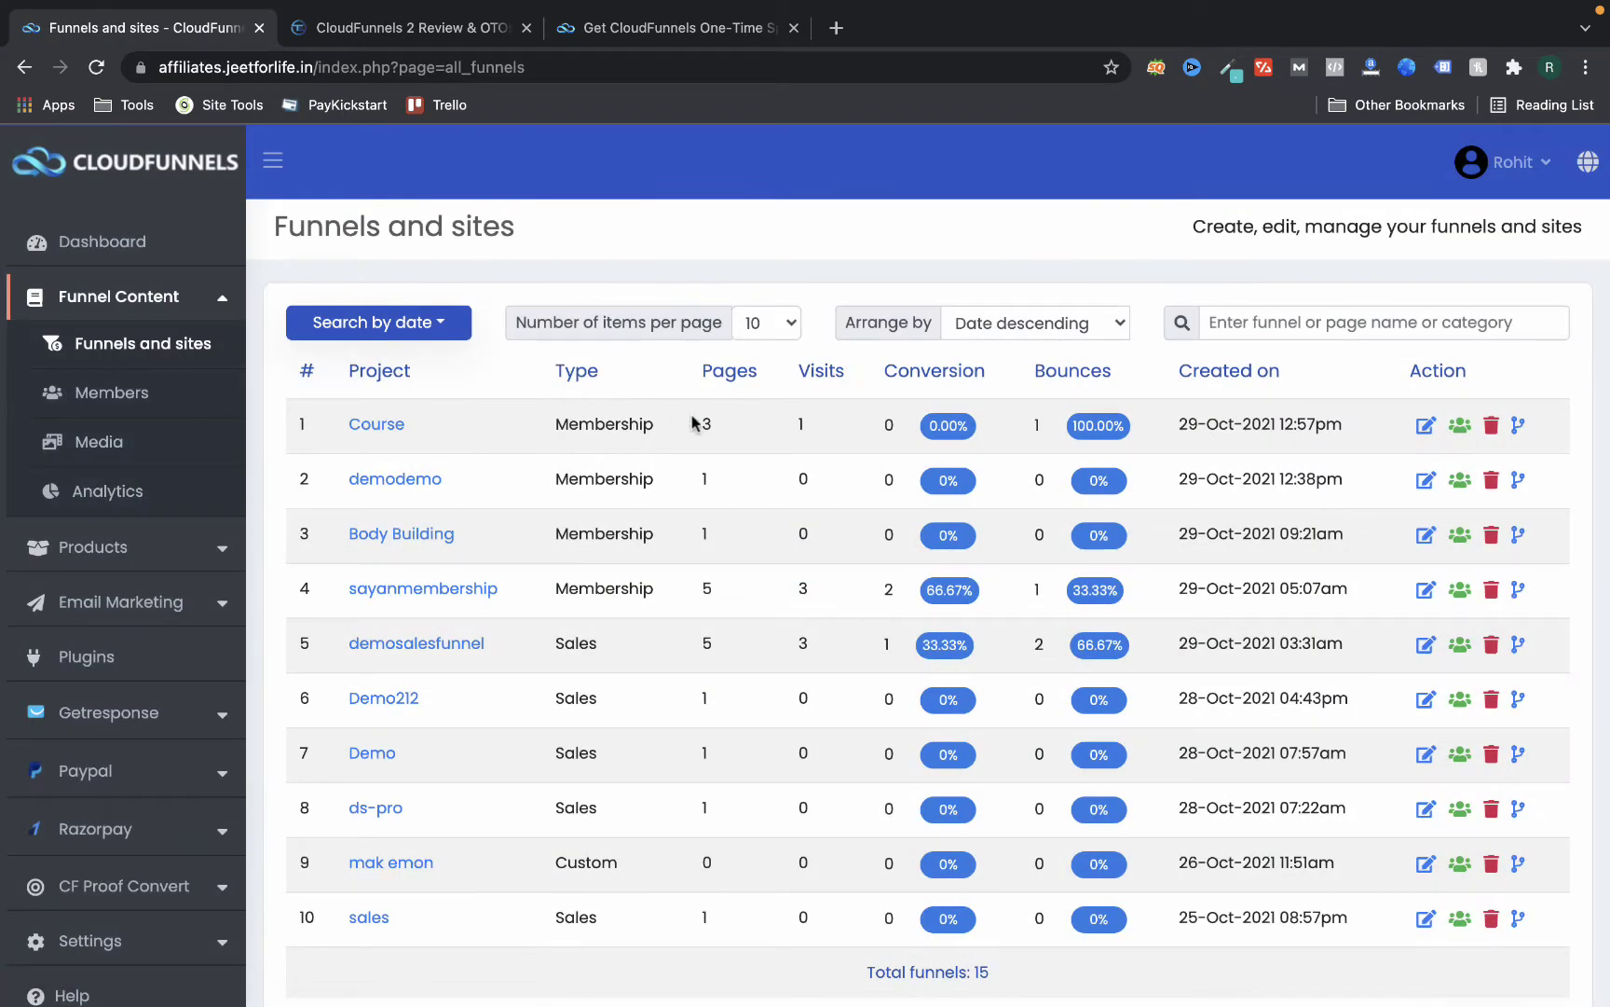
scroll(439, 573, down, 1)
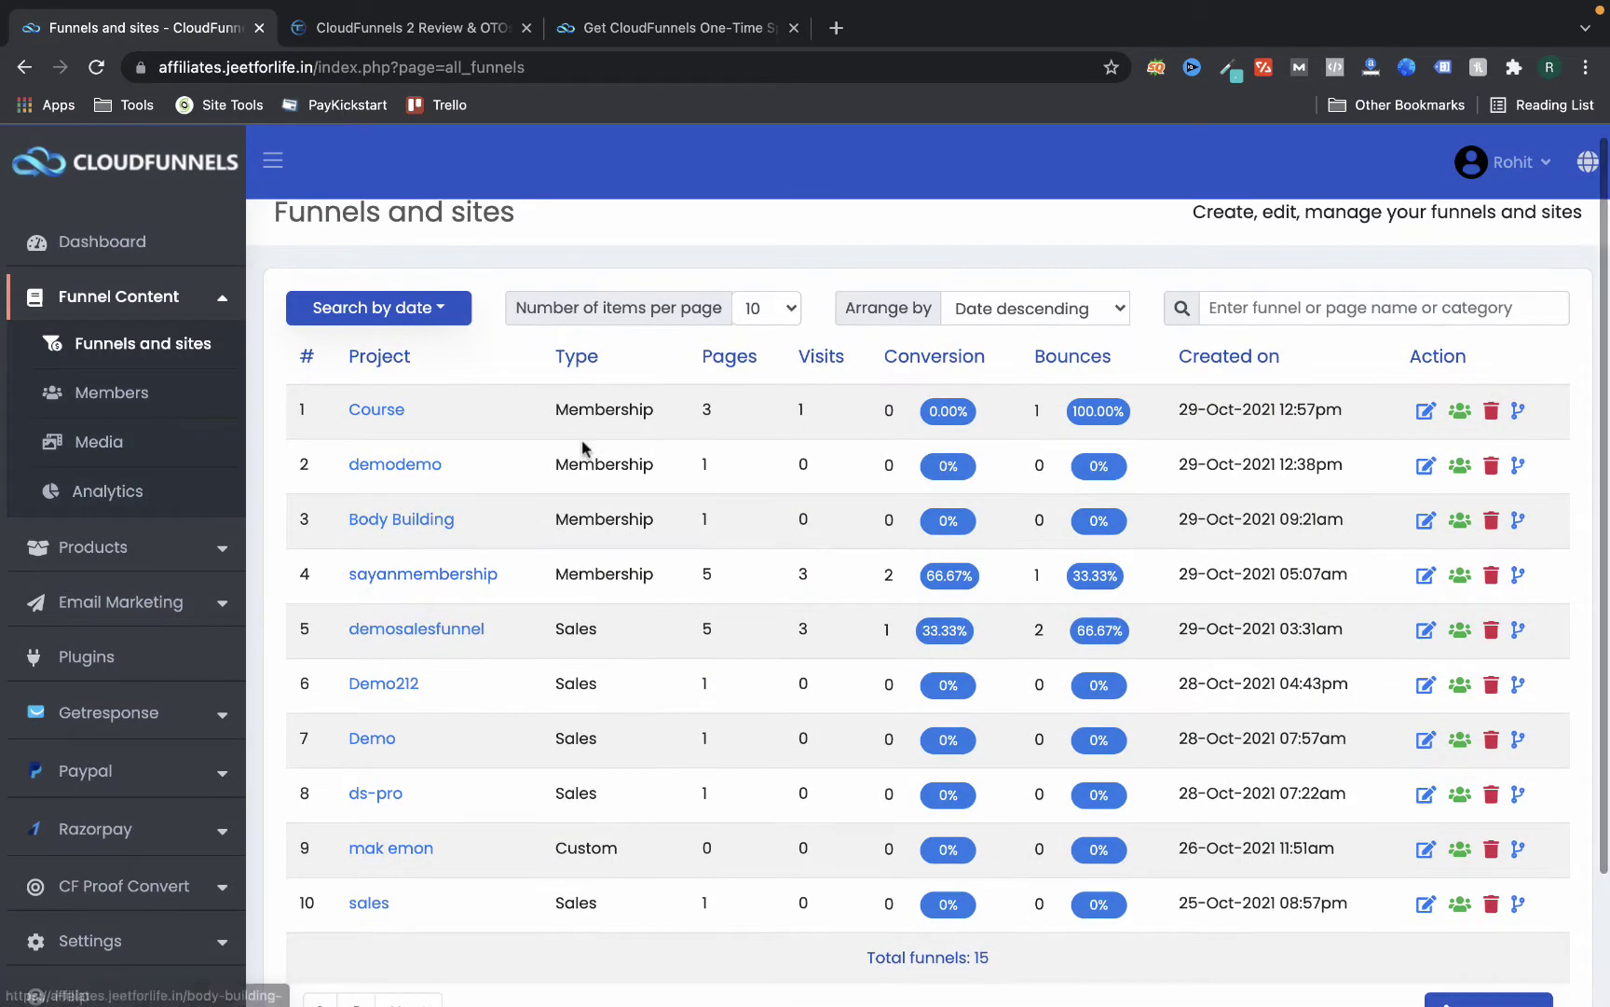
scroll(585, 448, down, 3)
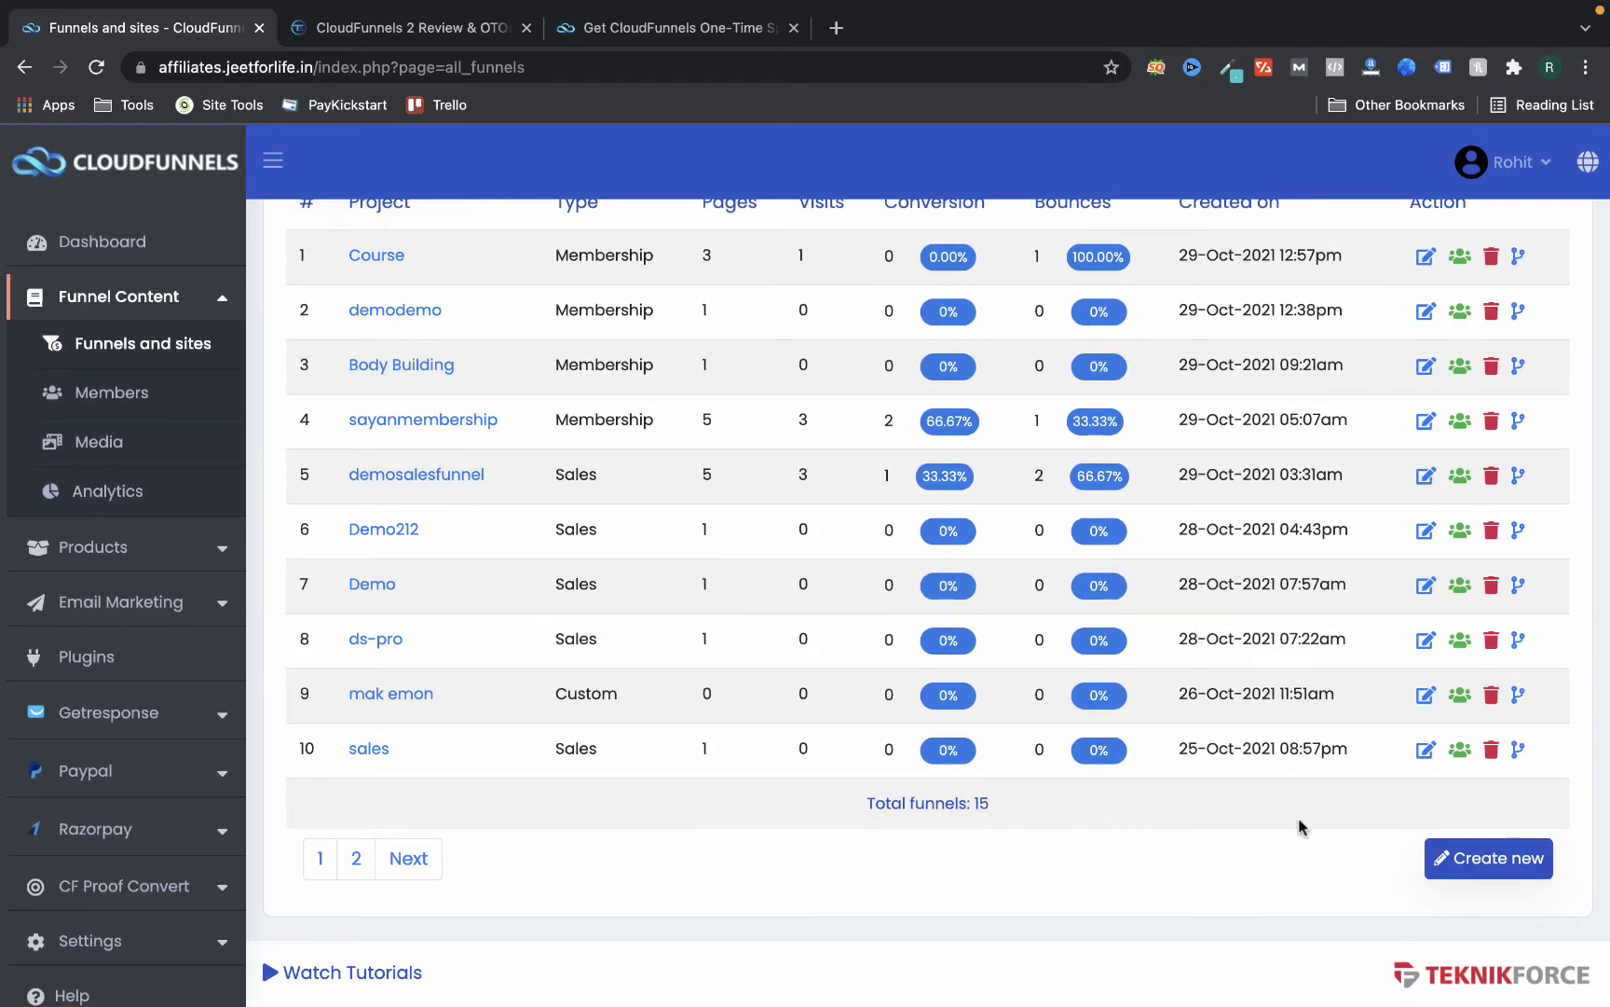
click(1464, 865)
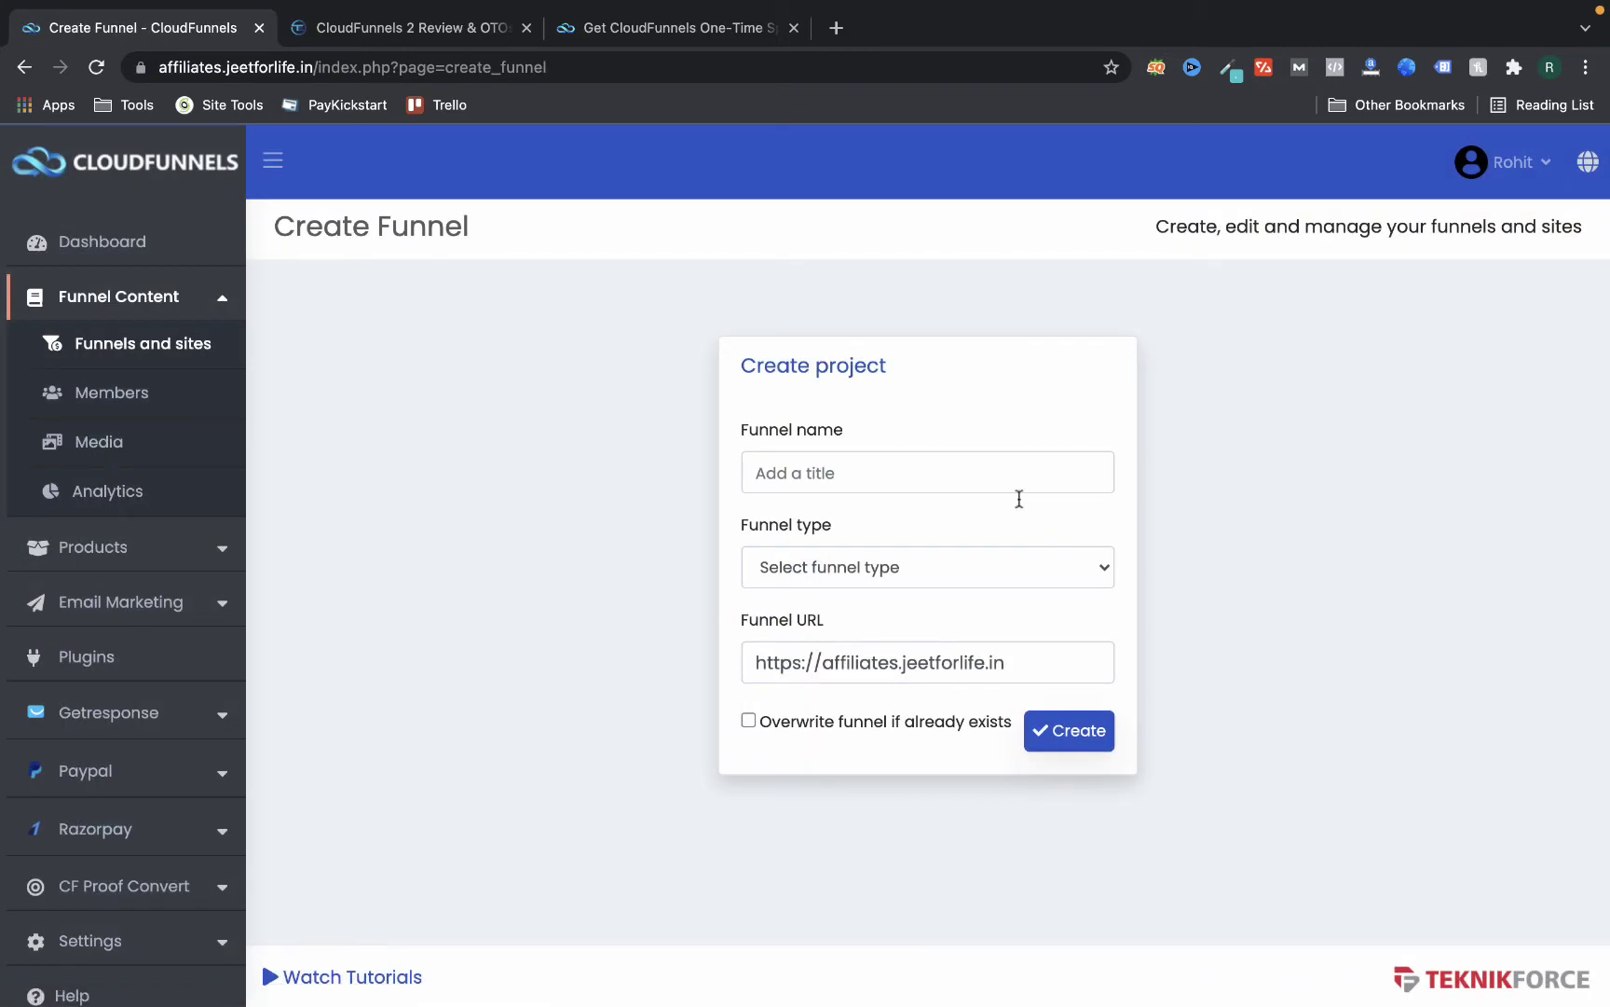
Name the new funnel "New Funnel review"
click(978, 473)
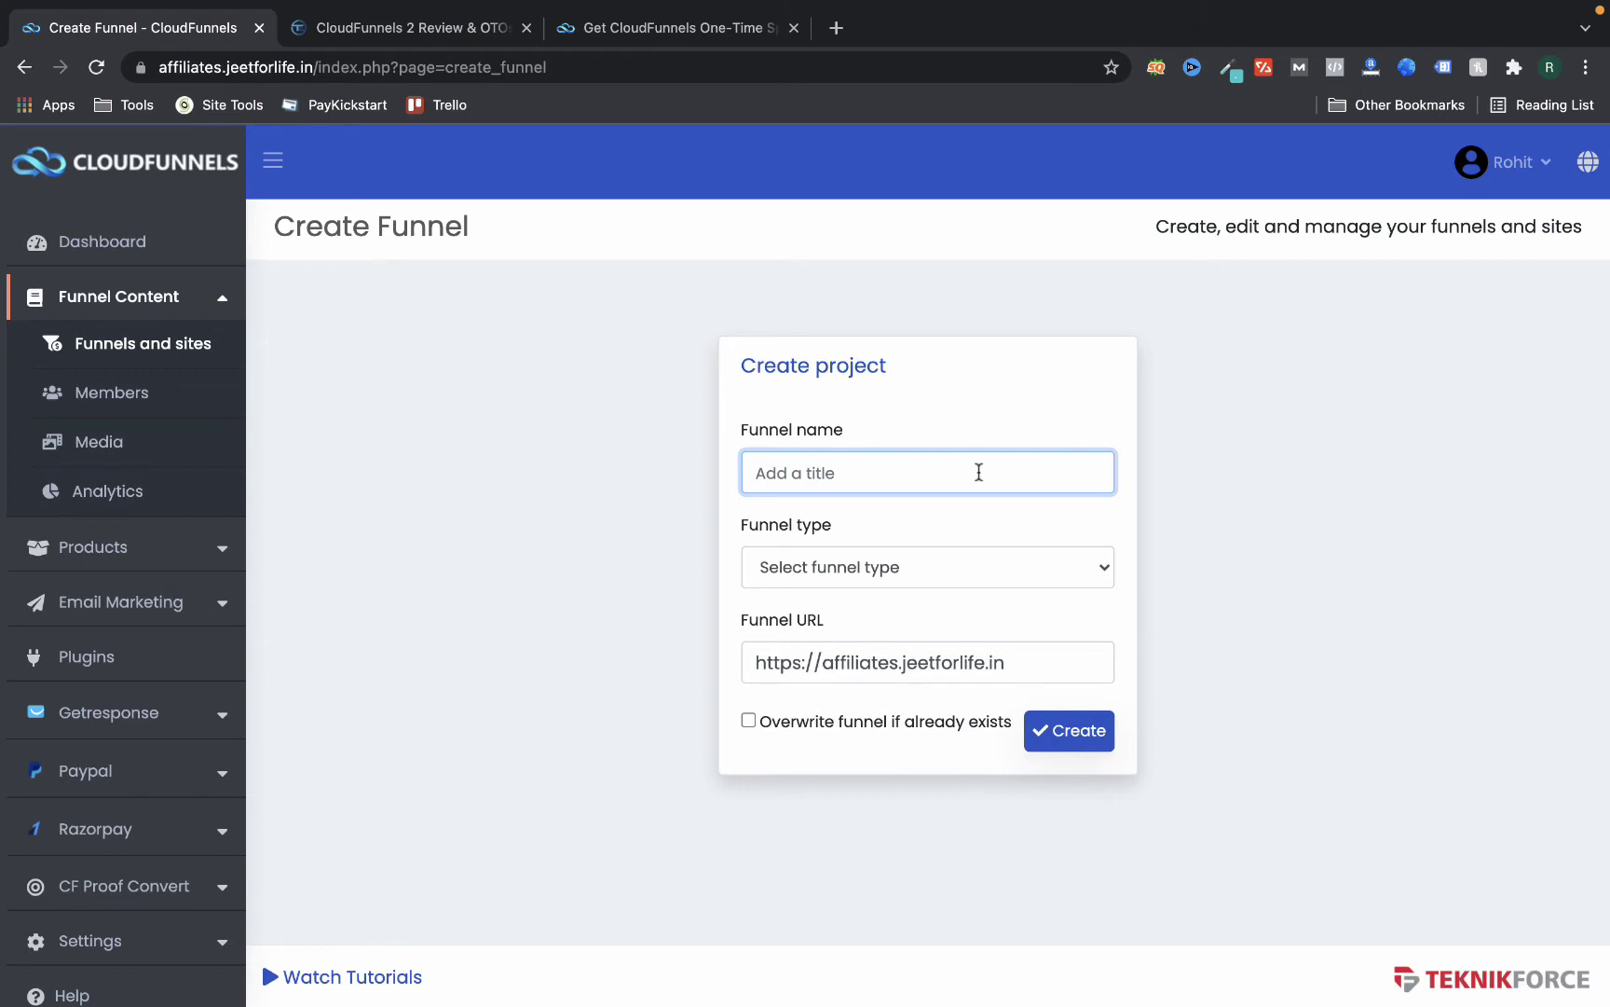
text(New Funnle)
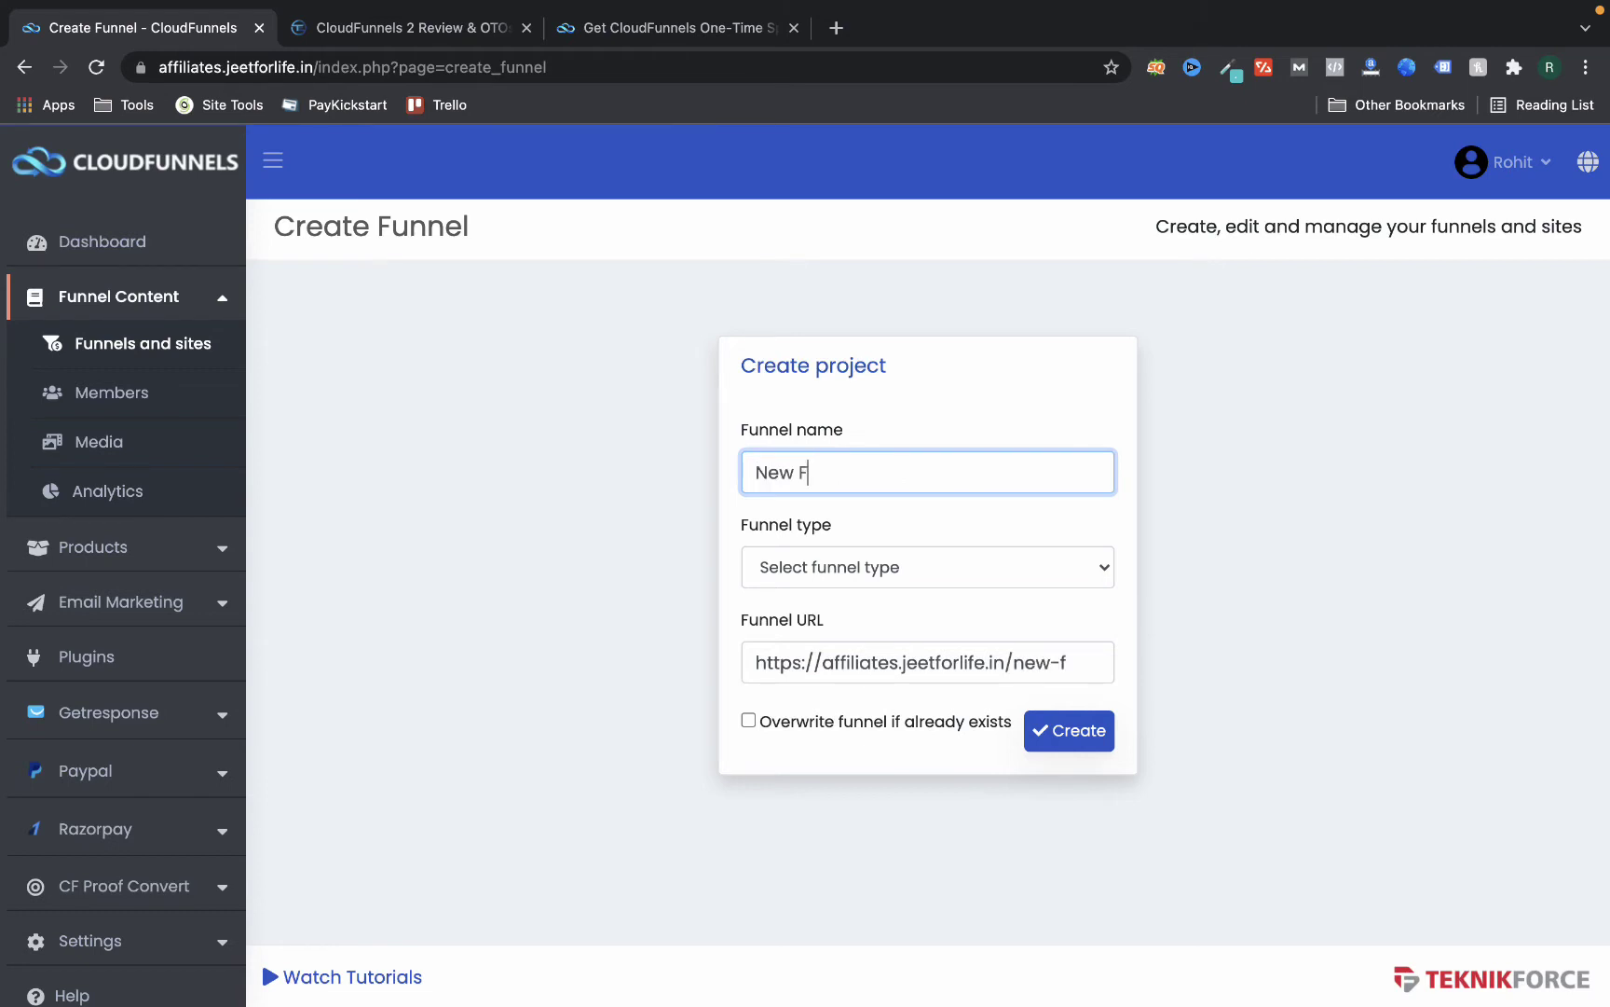
key(BackSpace)
key(BackSpace)
text(e)
key(BackSpace)
key(BackSpace)
text(el review)
Set the funnel type to Sales and create the funnel
click(994, 567)
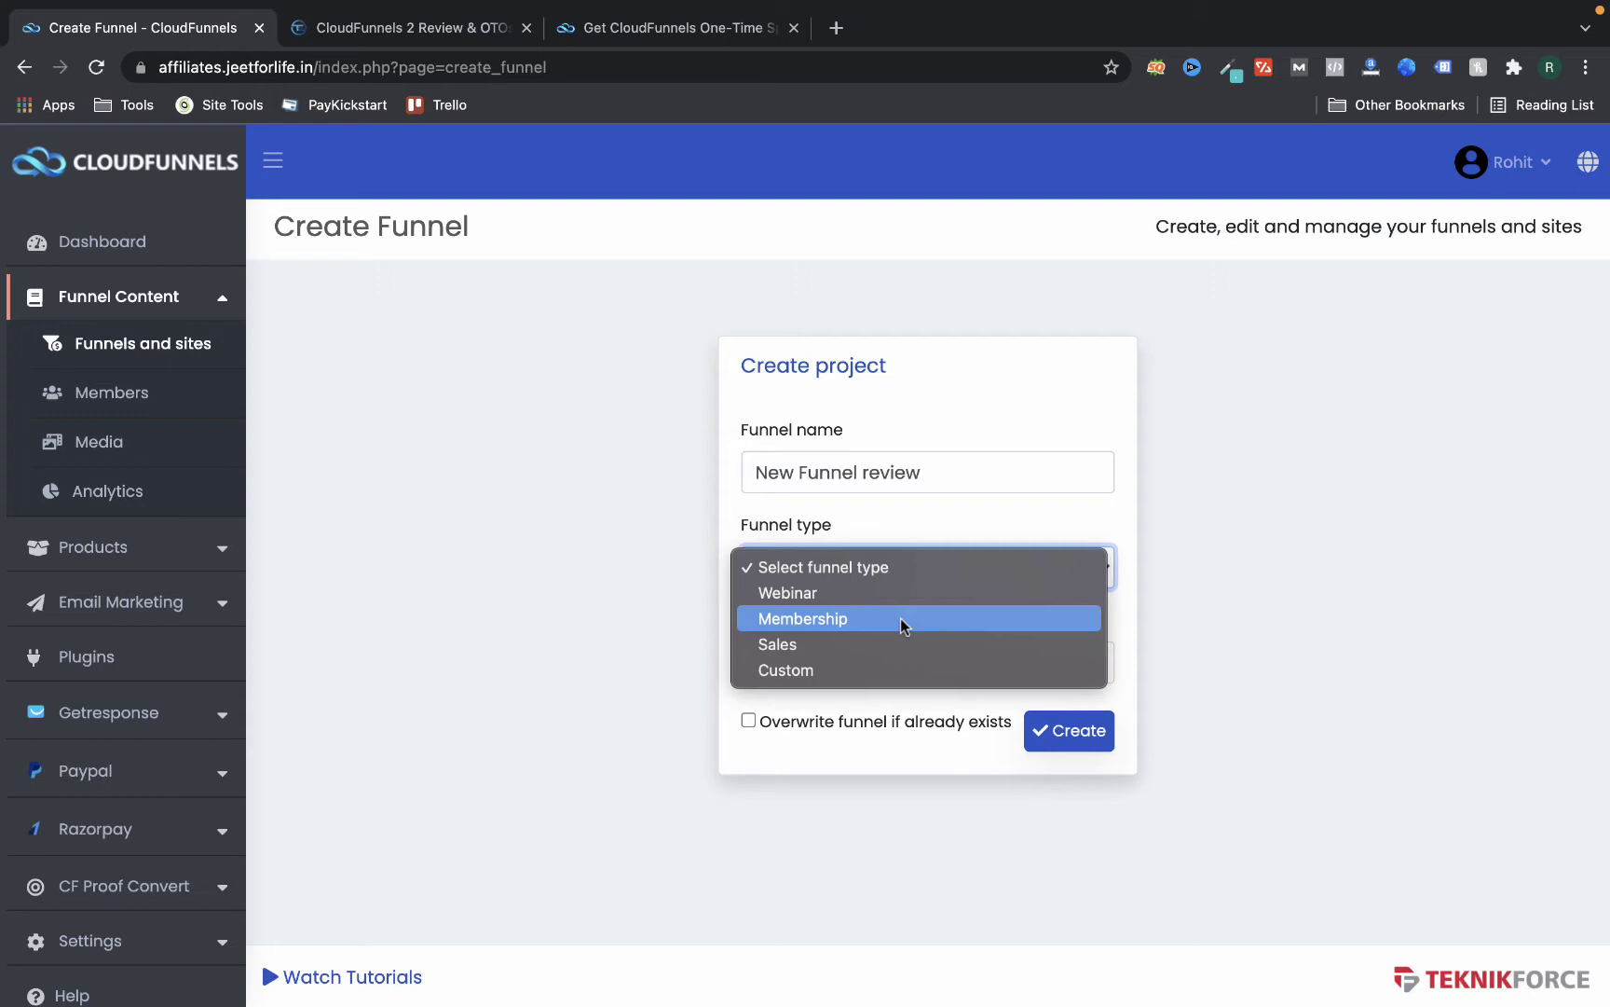
click(835, 645)
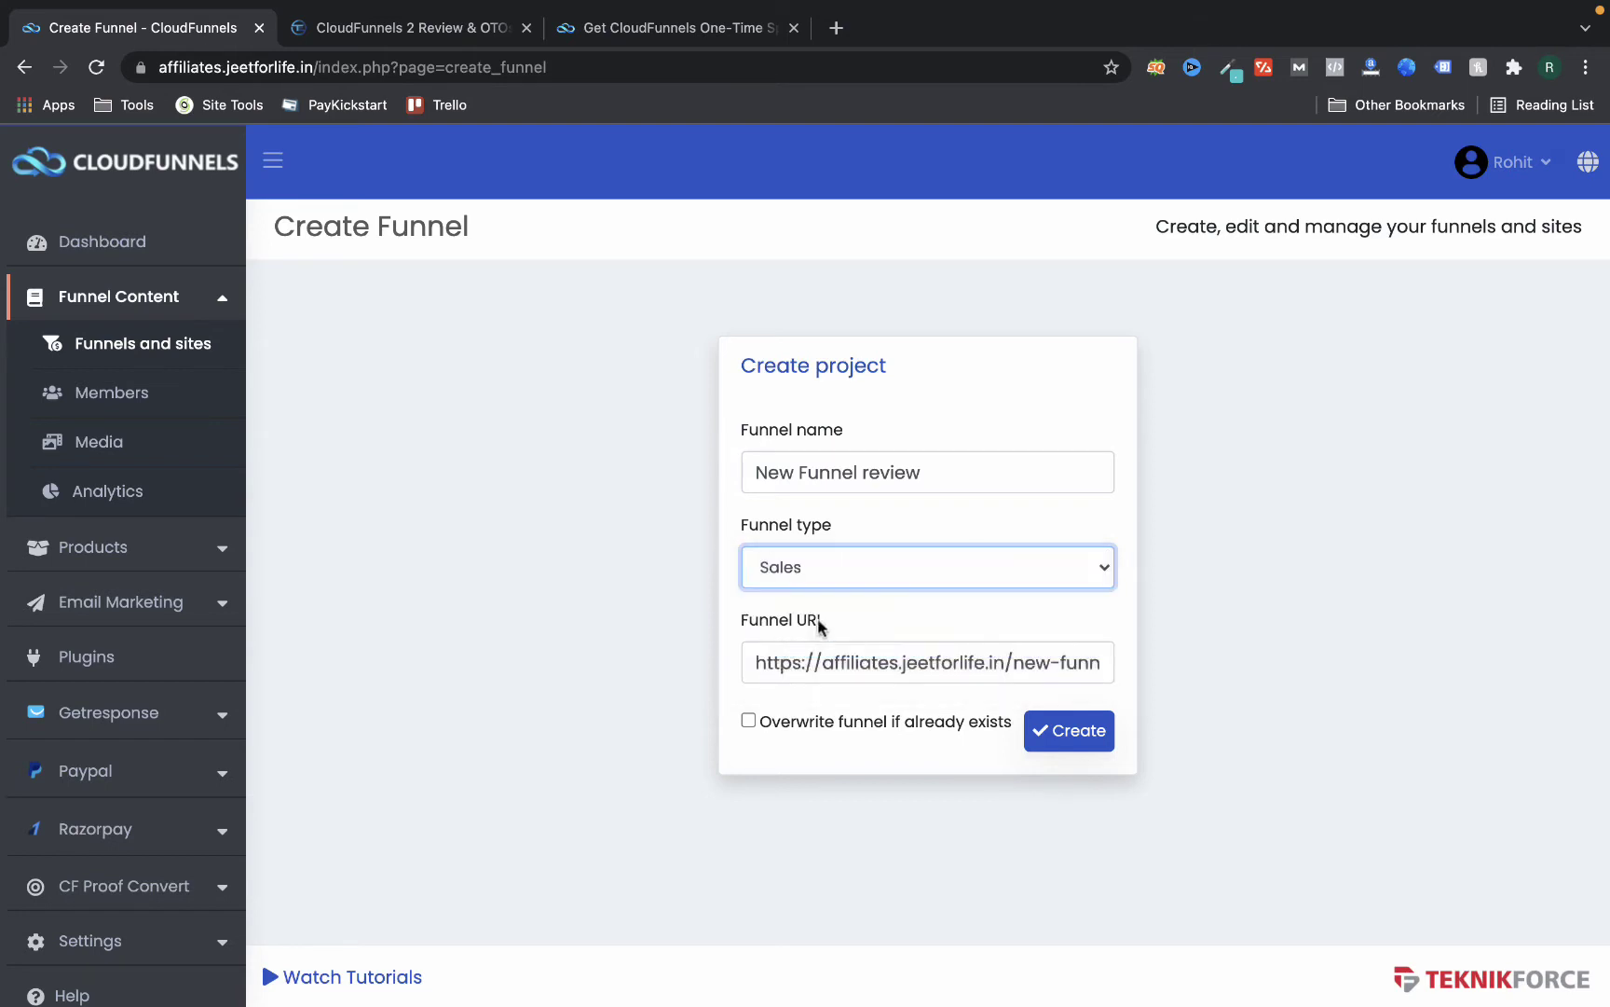
click(878, 567)
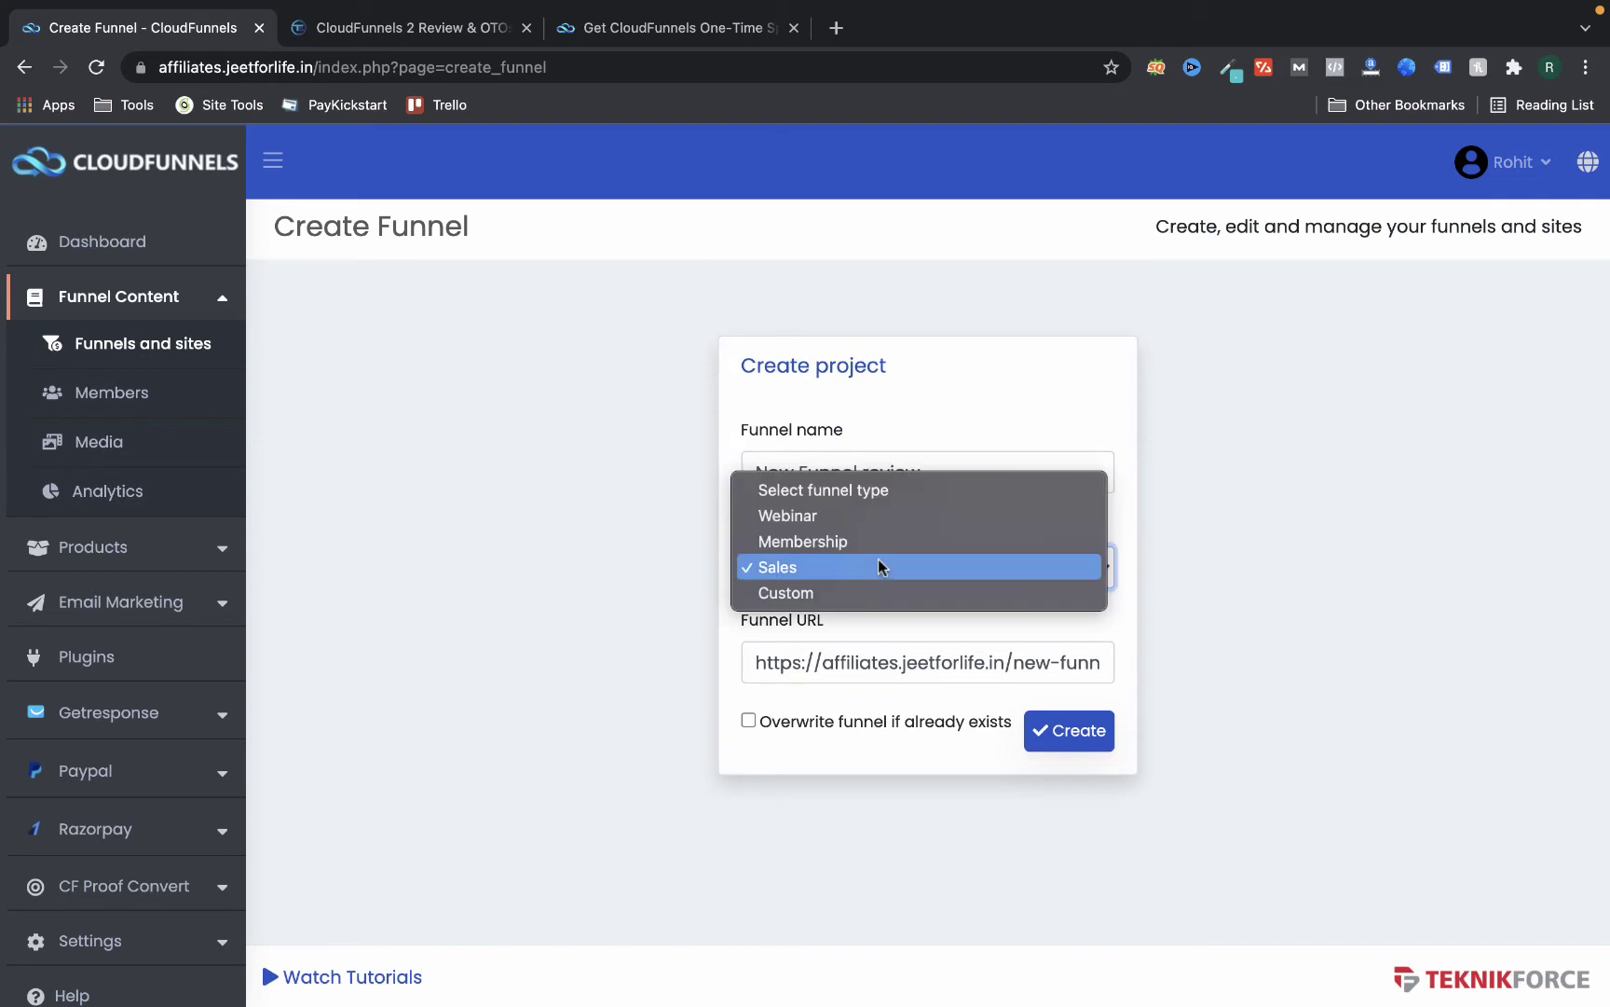
click(807, 567)
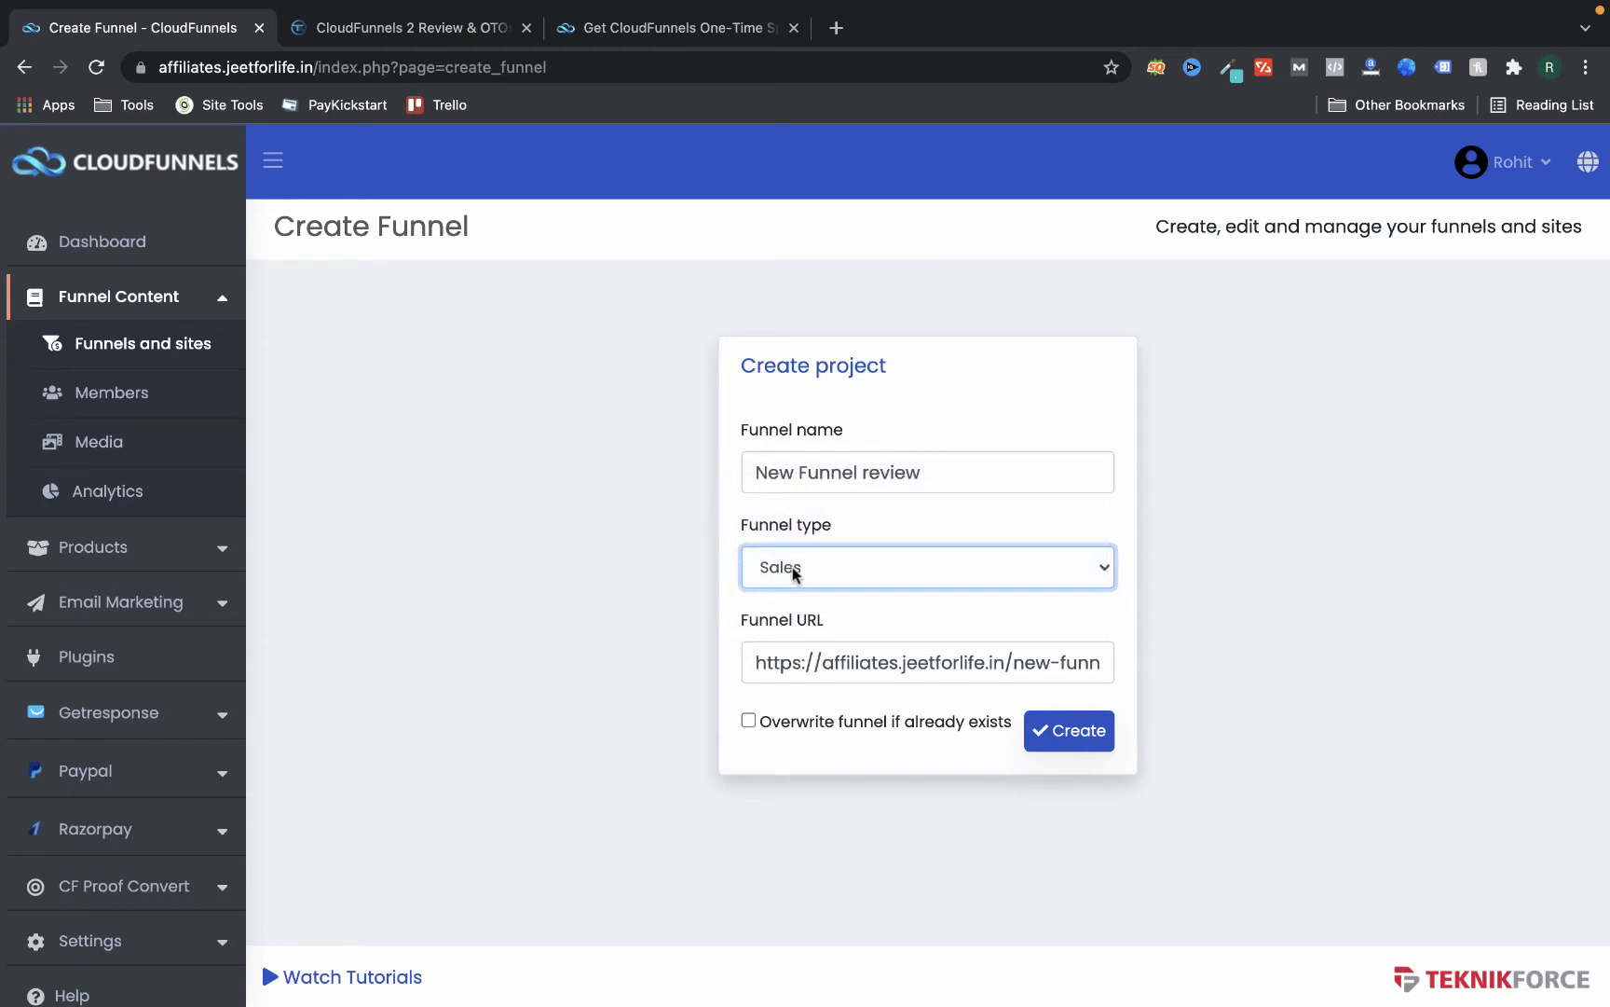
click(1044, 735)
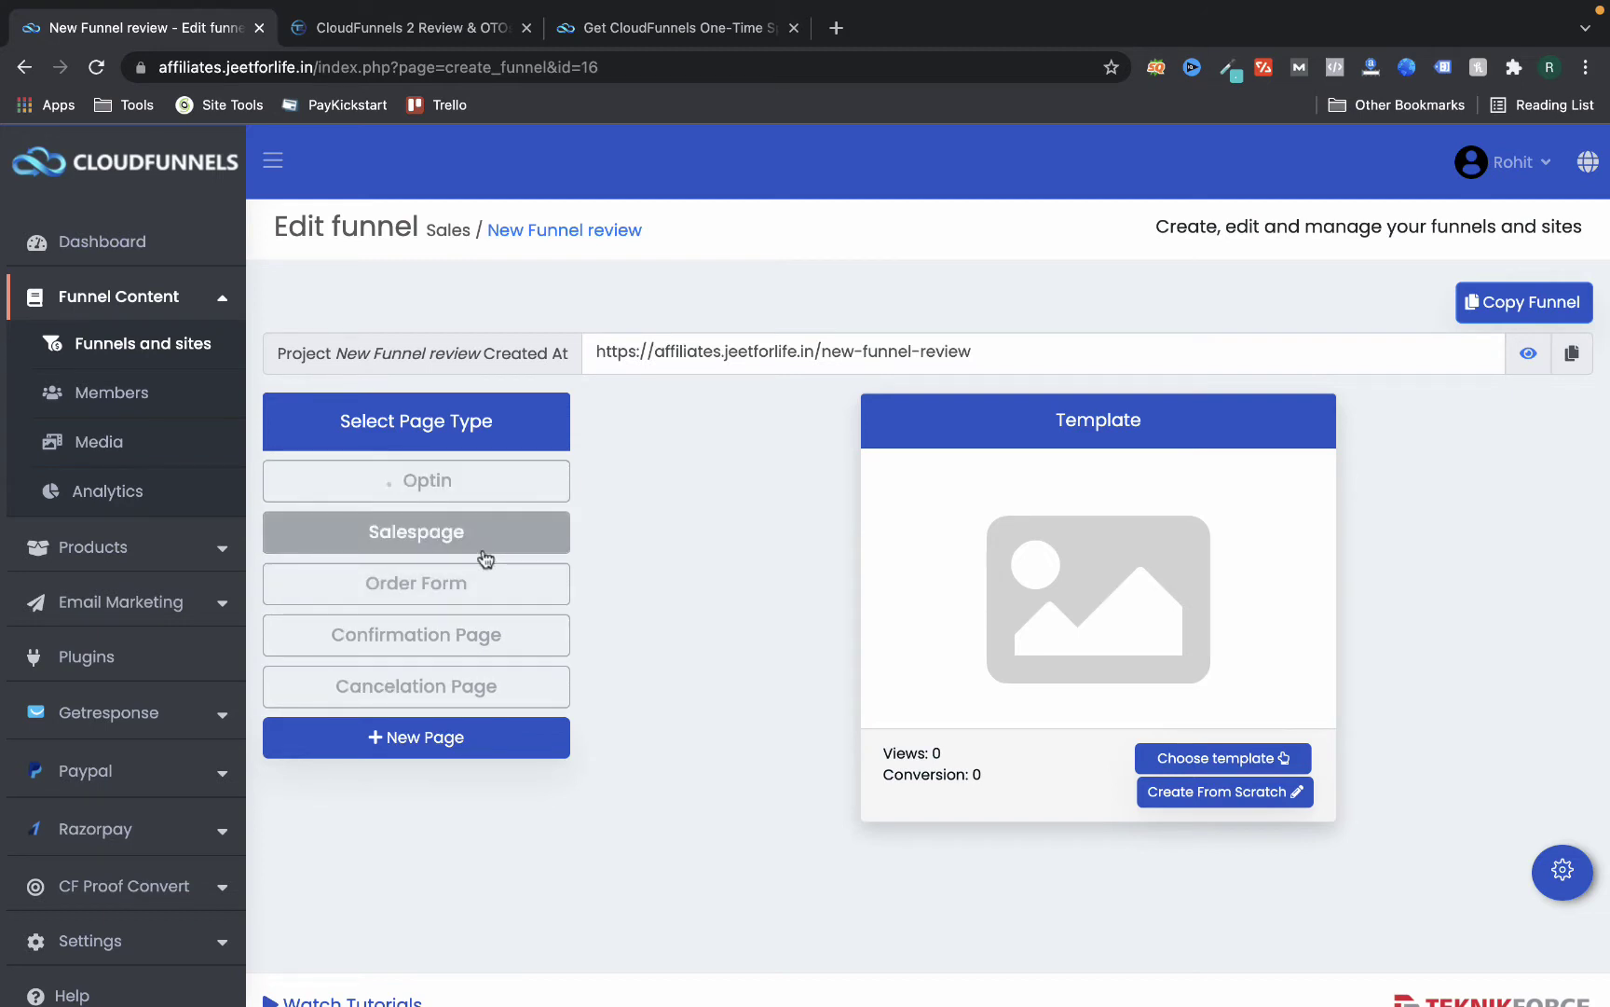
Browse the templates for the funnel's Optin page and apply the Optin-1 template
click(458, 483)
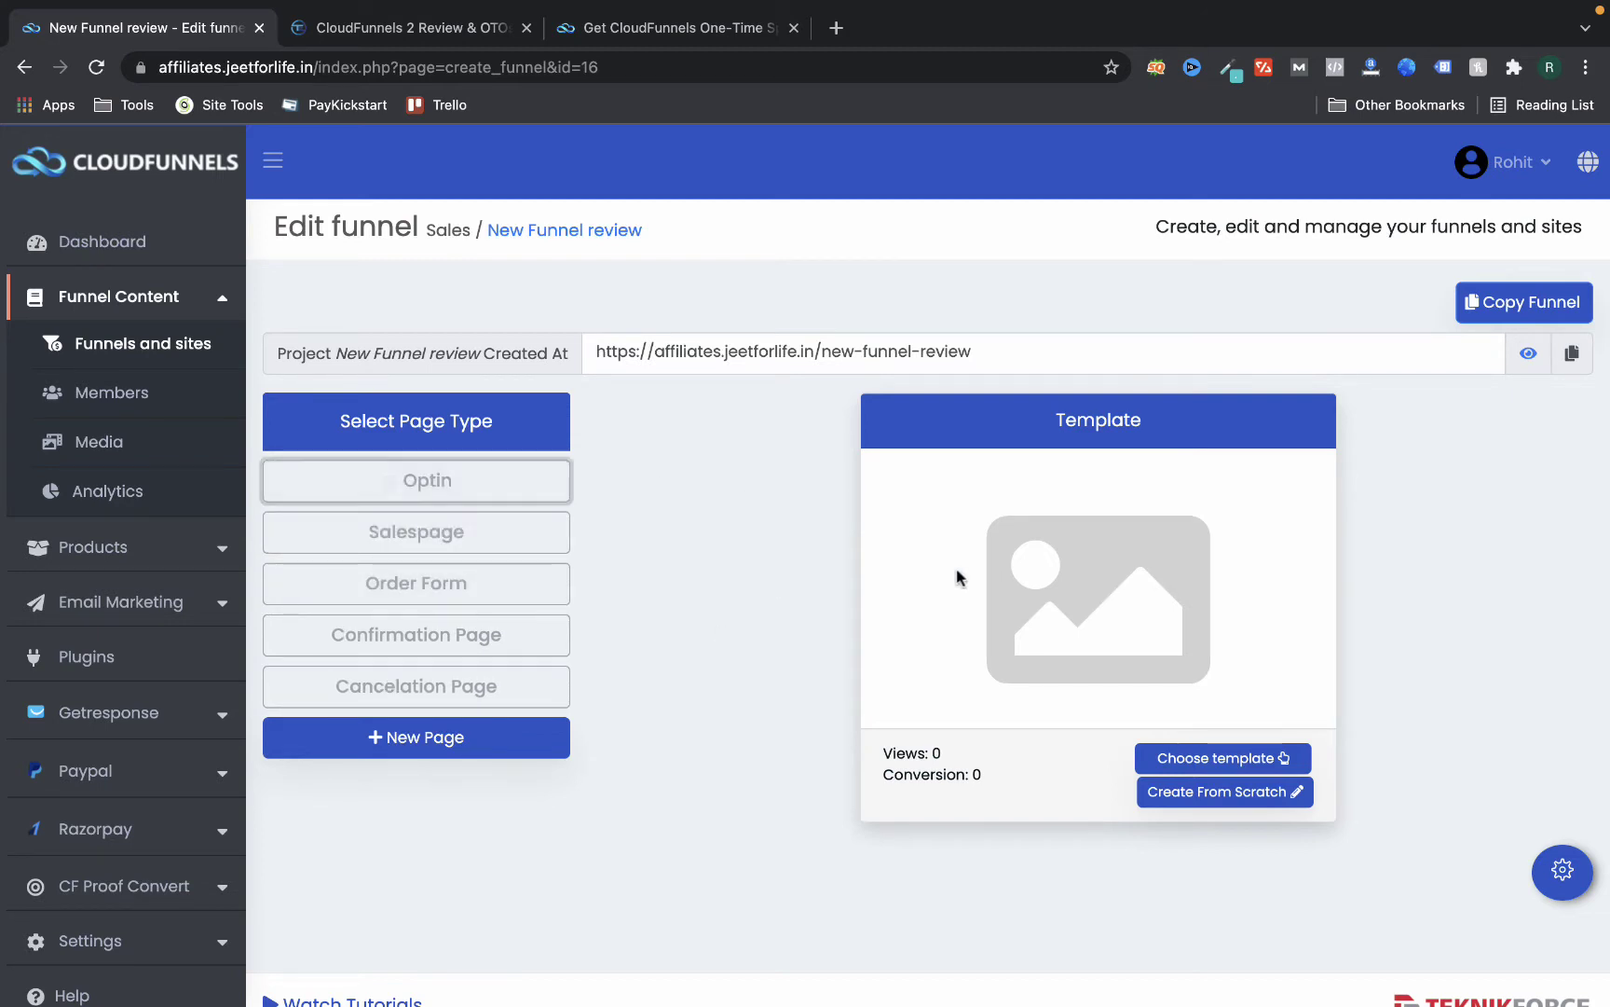
click(1160, 757)
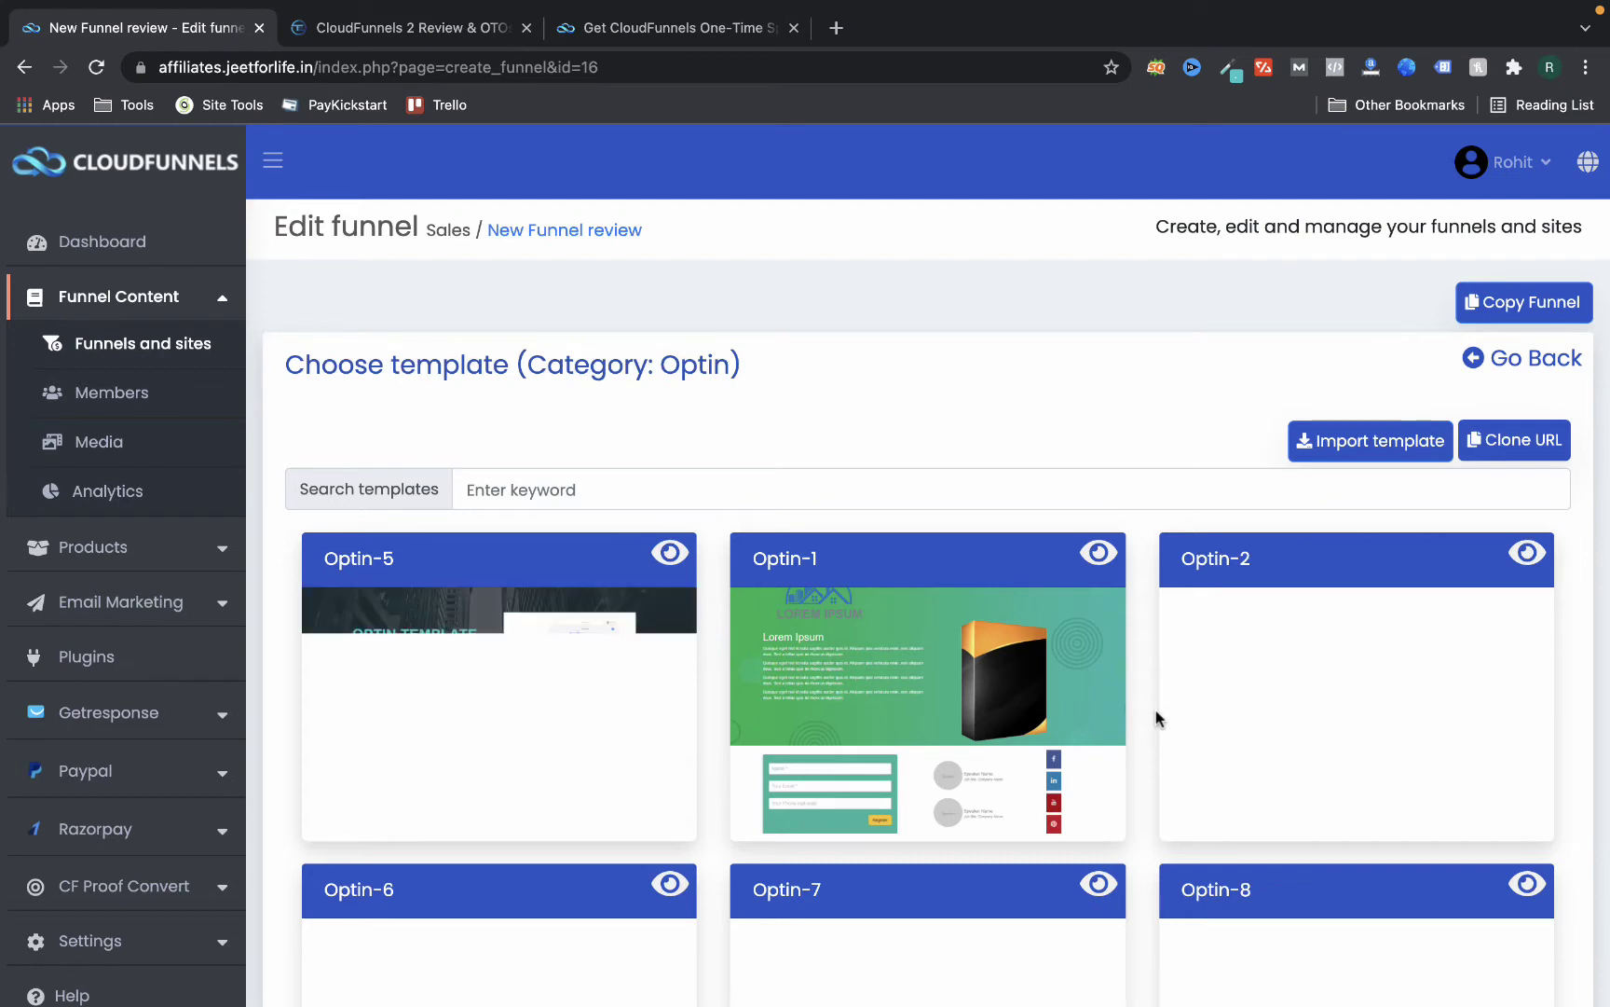
scroll(1156, 709, down, 1)
mouse_move(991, 685)
scroll(932, 671, down, 1)
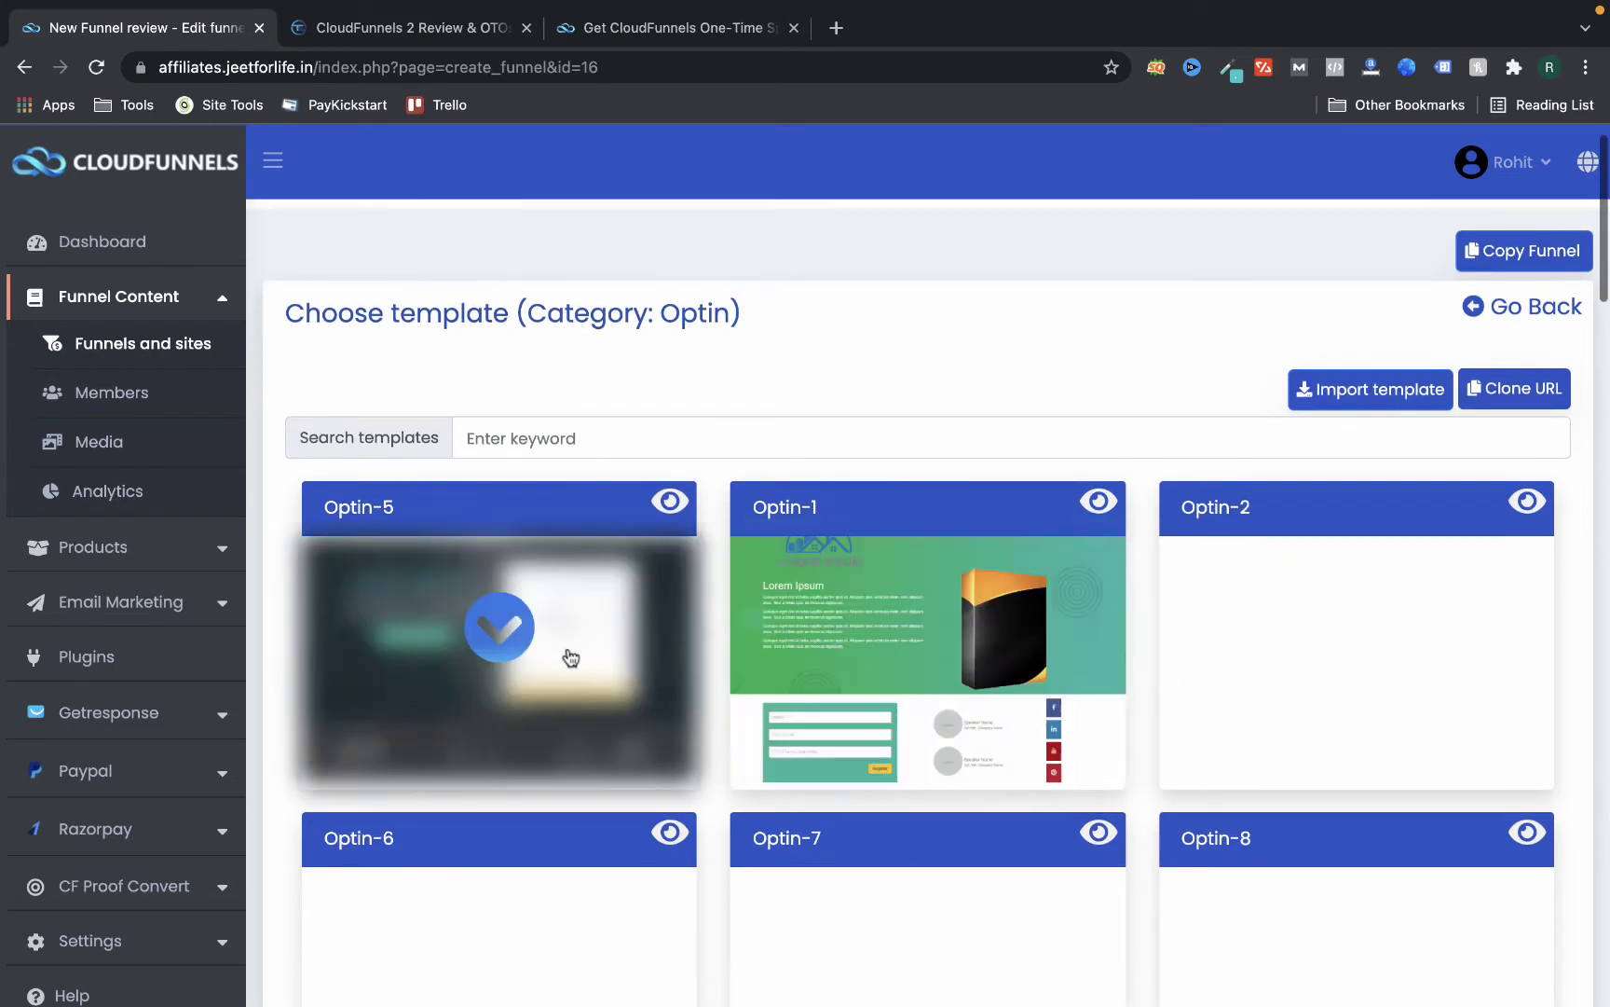
scroll(876, 661, down, 4)
scroll(904, 536, up, 1)
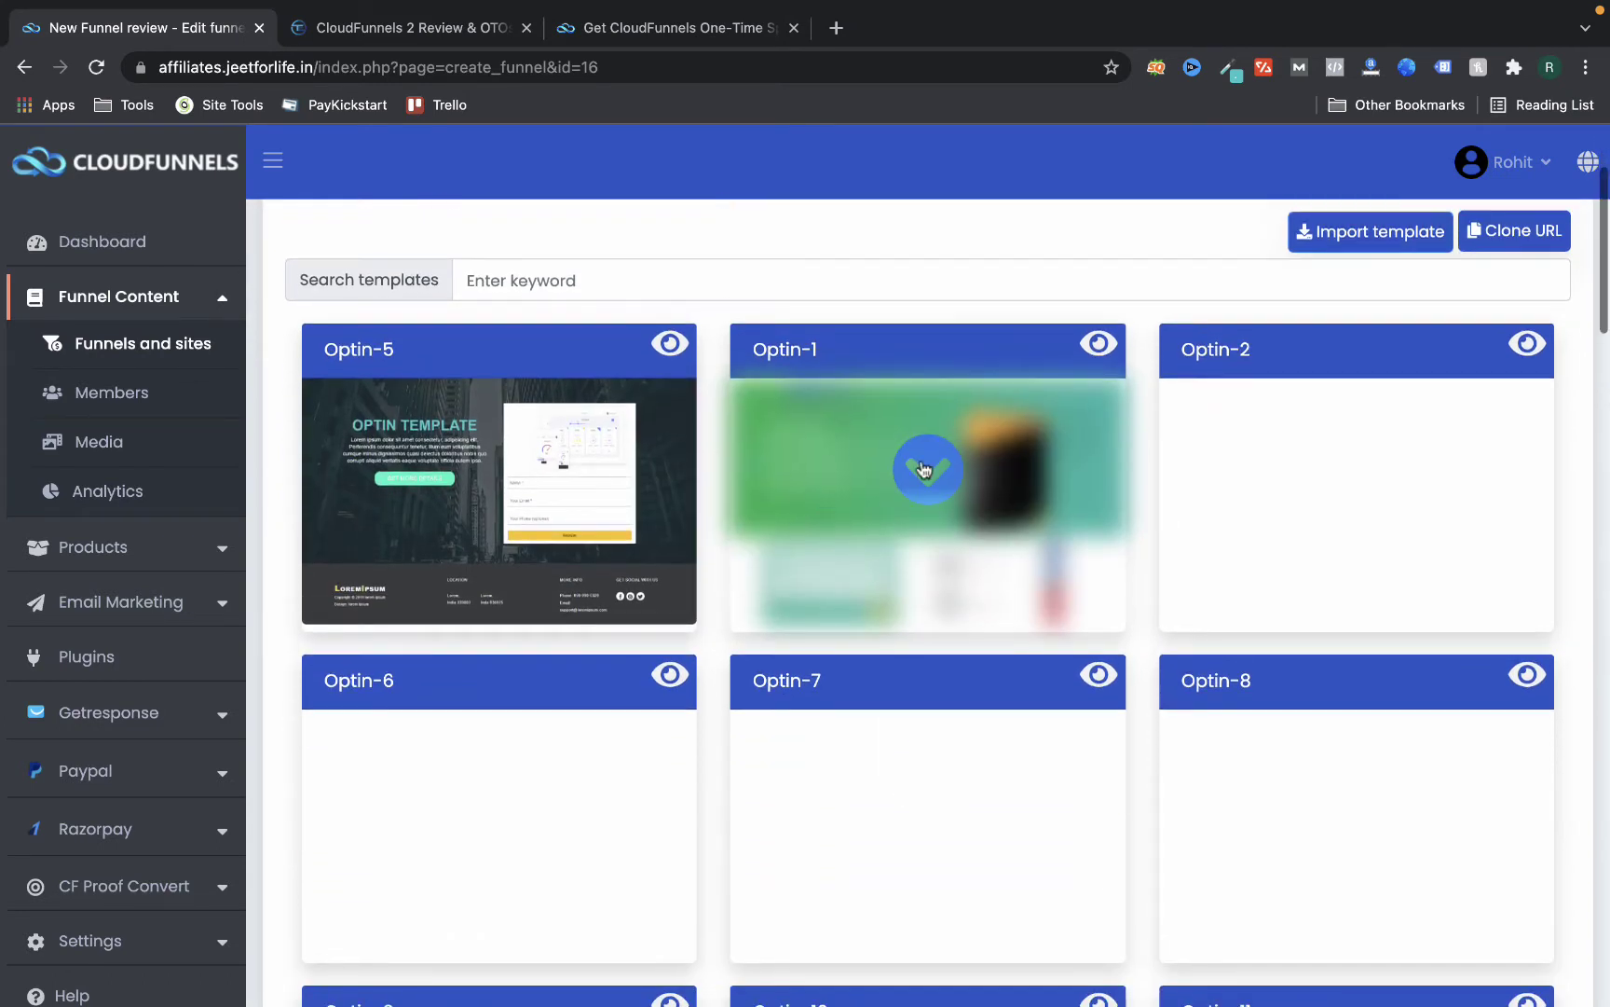
click(927, 469)
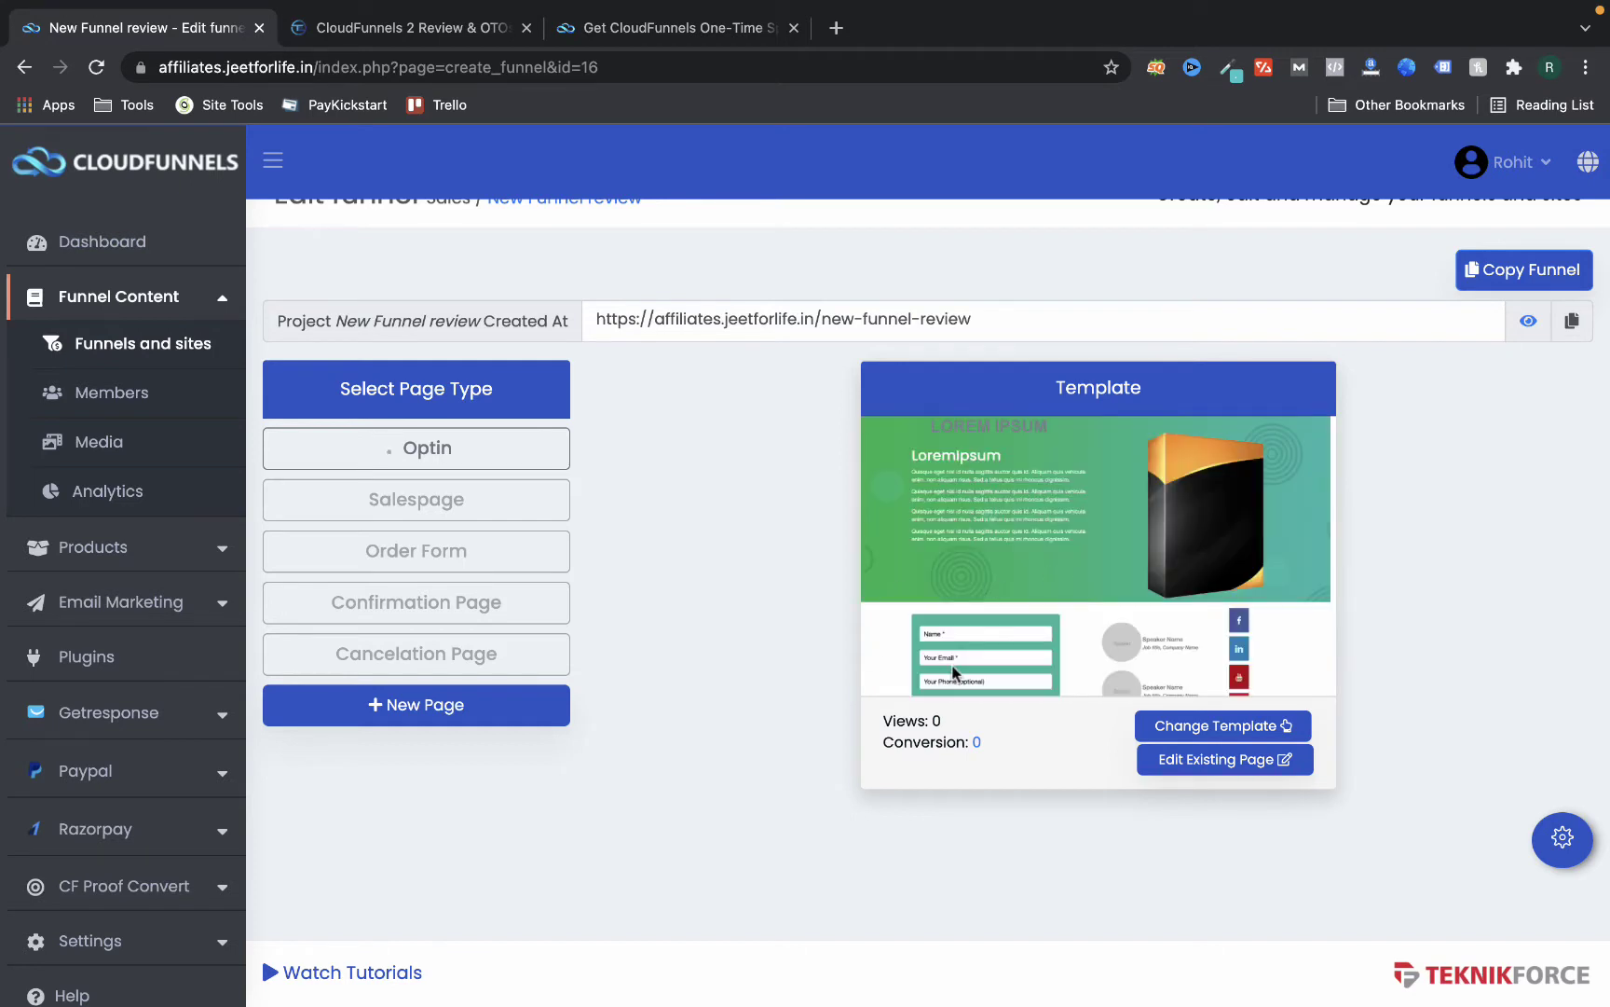
Open the Optin page in the page editor, select its Lorem Ipsum heading and look over the layout and heading settings
click(1179, 768)
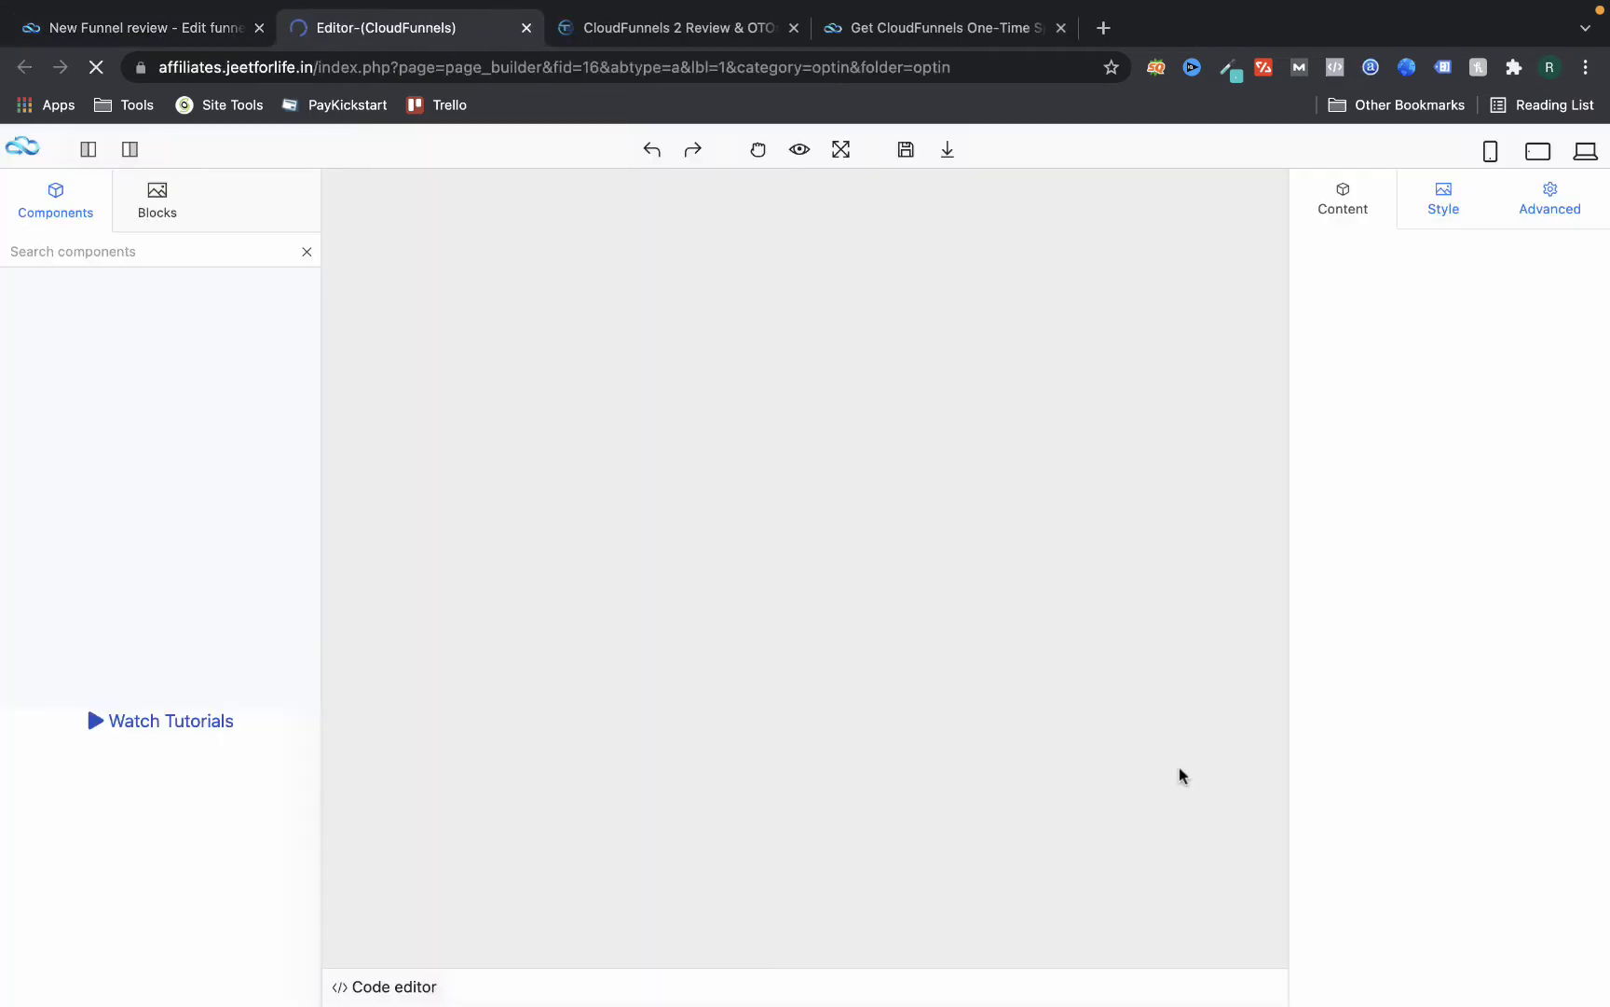
key(ctrl+shift+Tab)
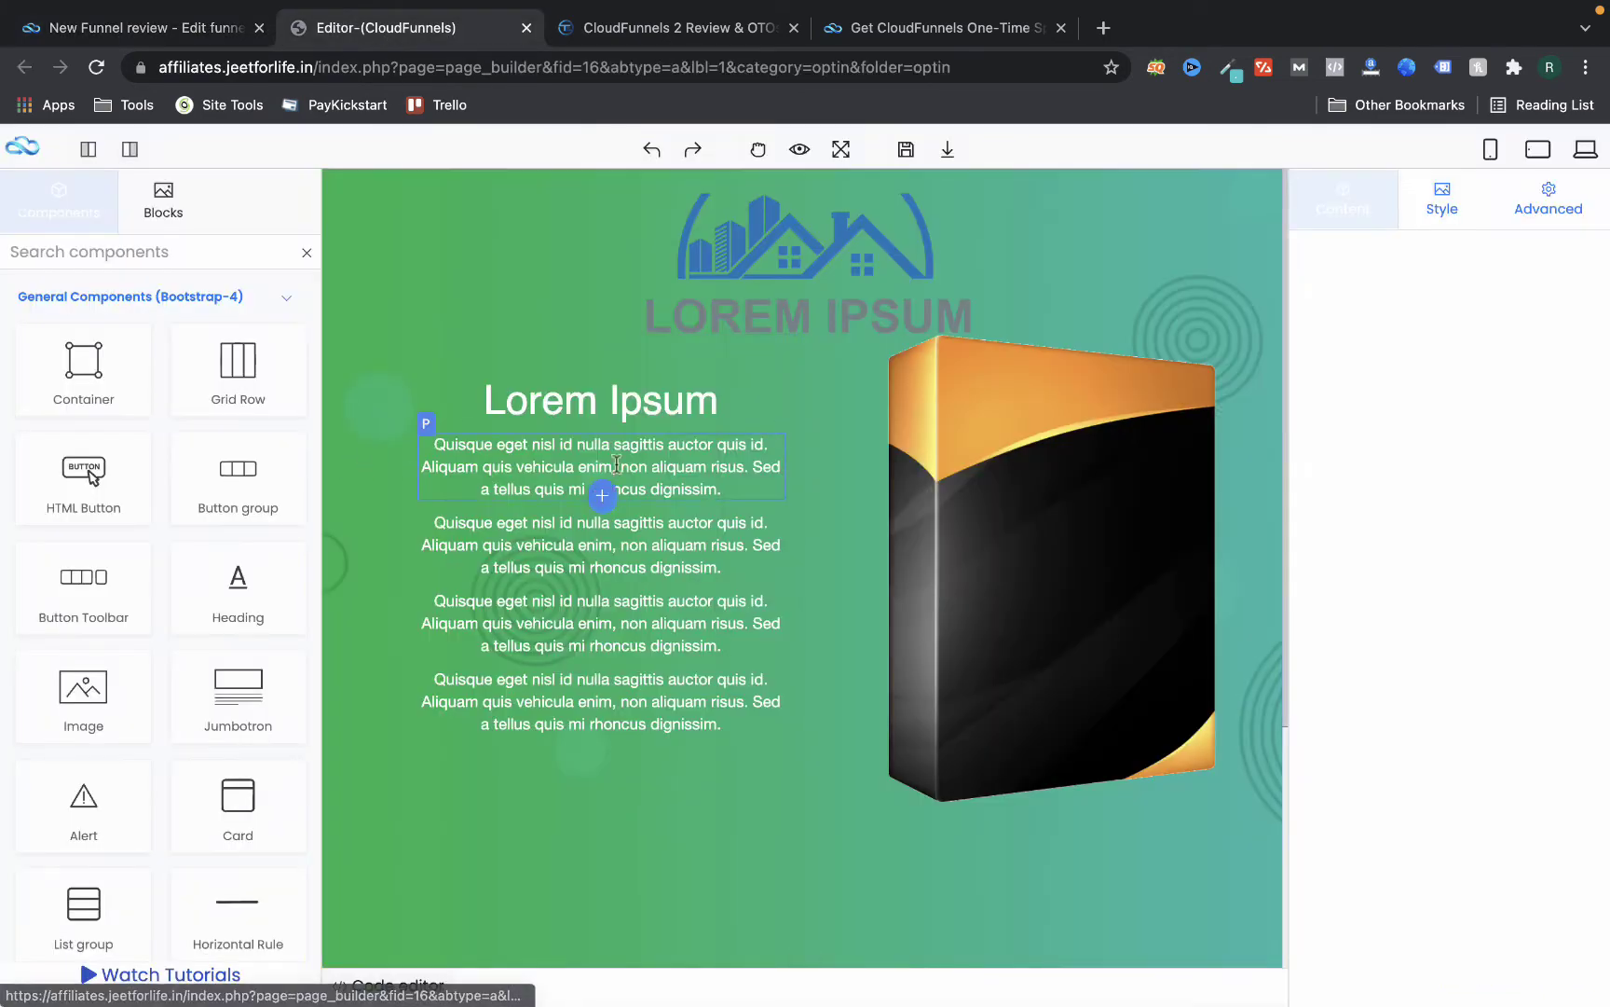
scroll(652, 475, down, 5)
scroll(680, 486, up, 2)
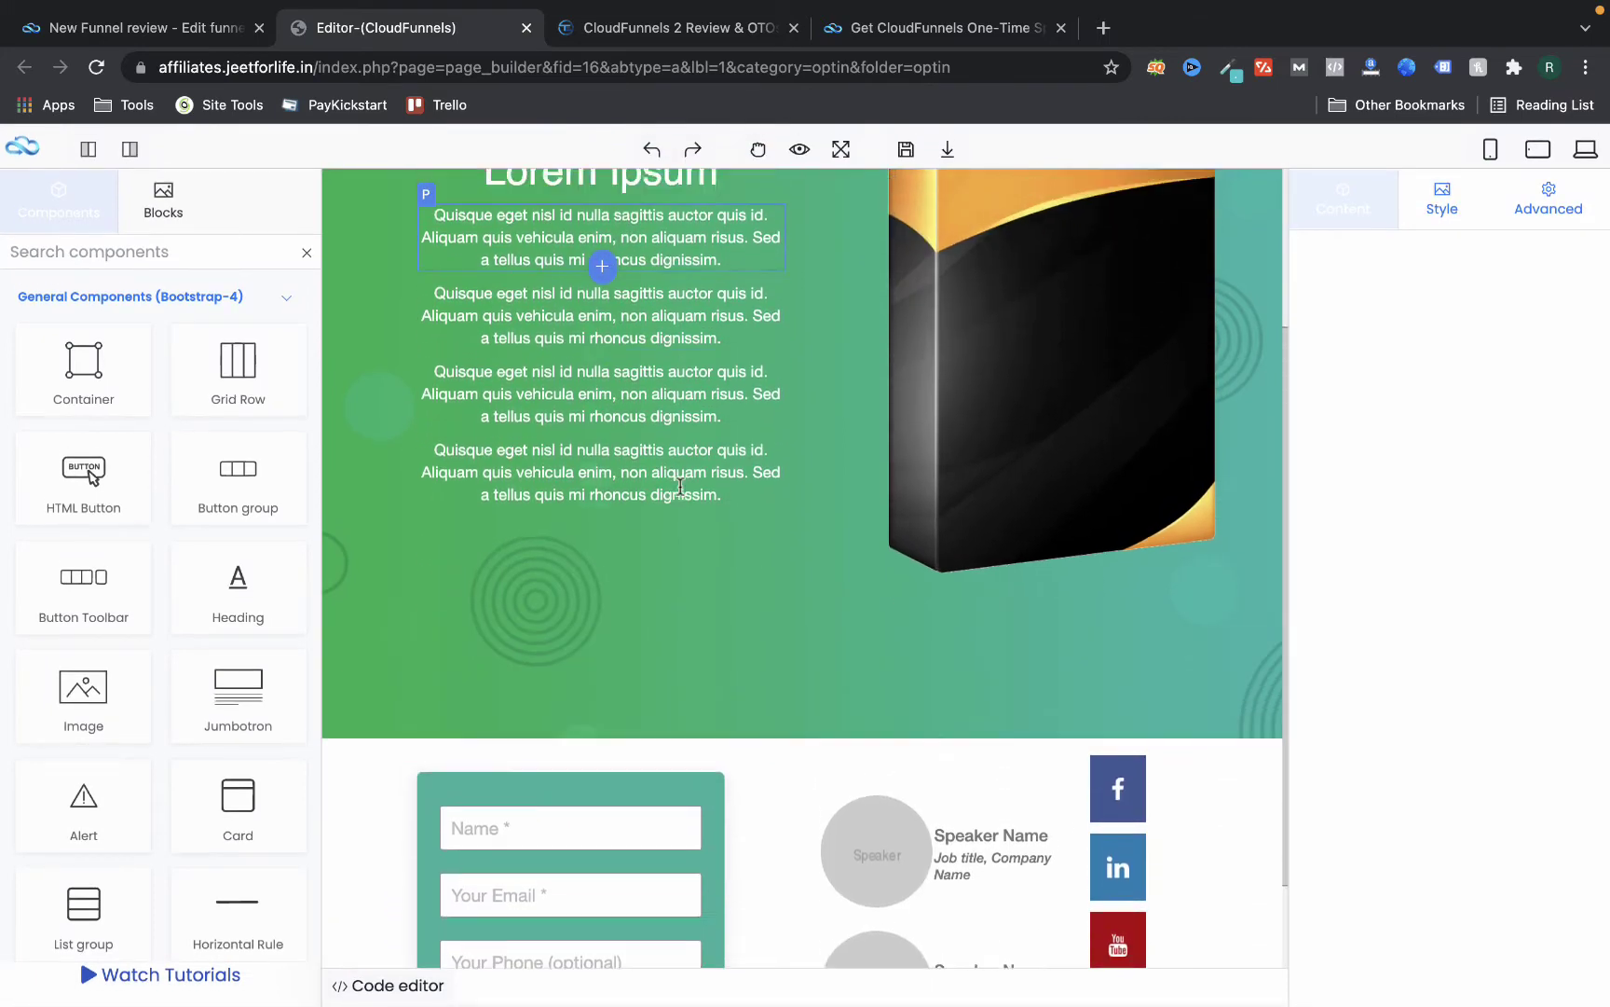
scroll(681, 485, up, 3)
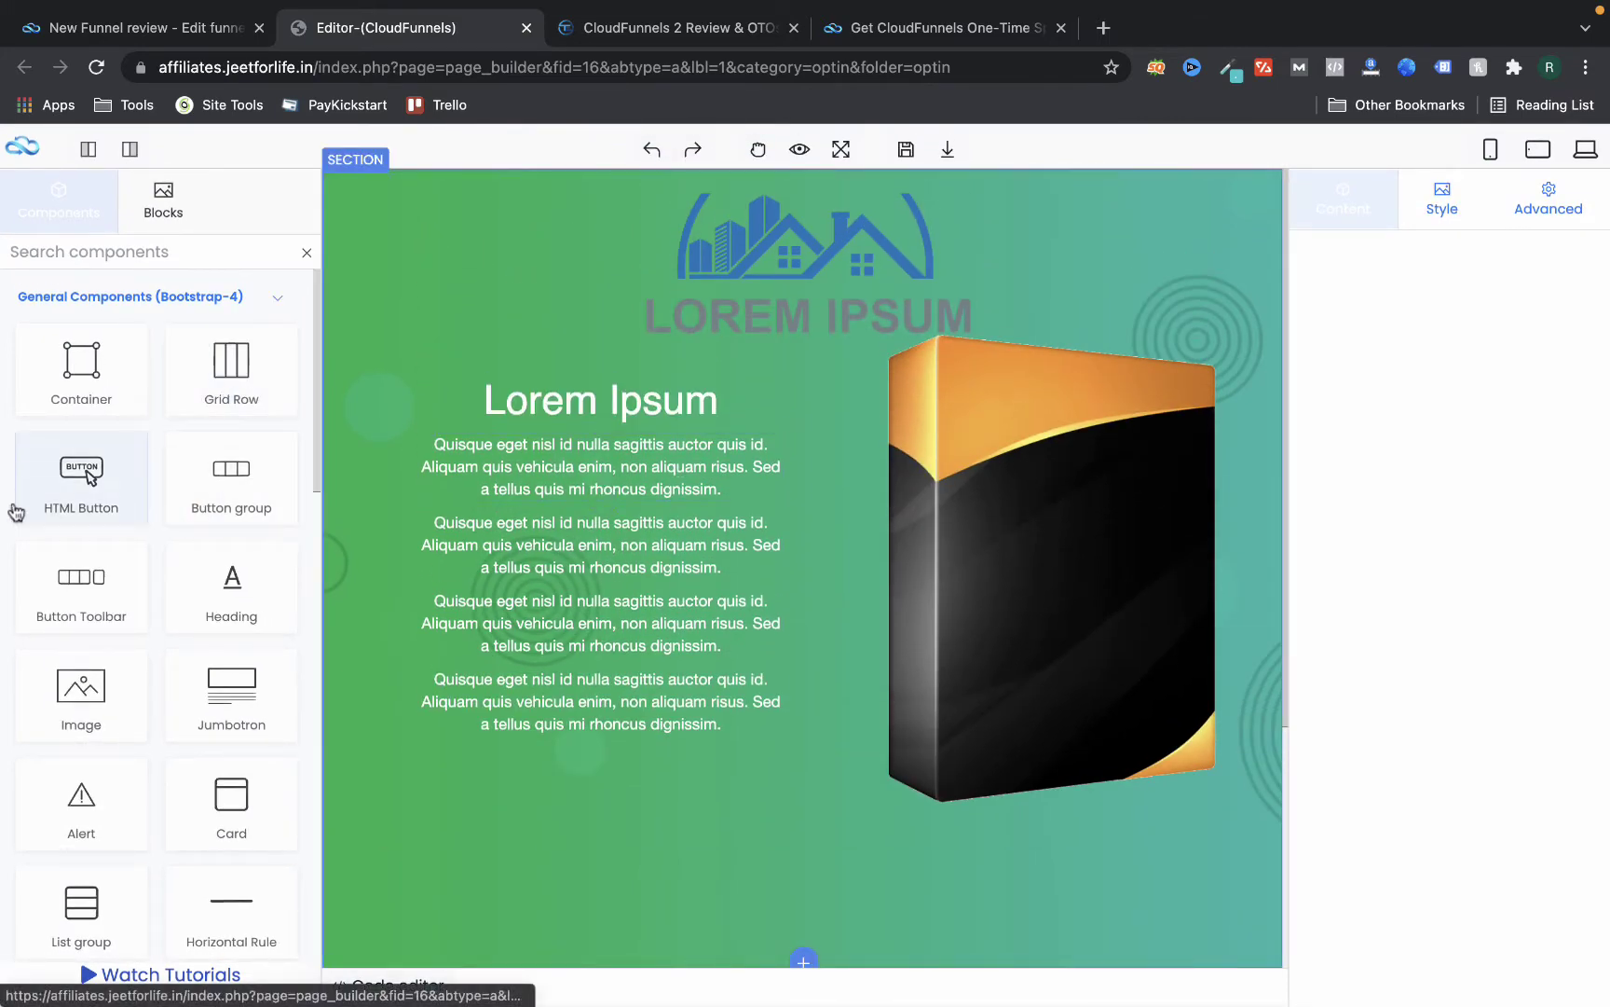
click(550, 403)
scroll(640, 604, down, 4)
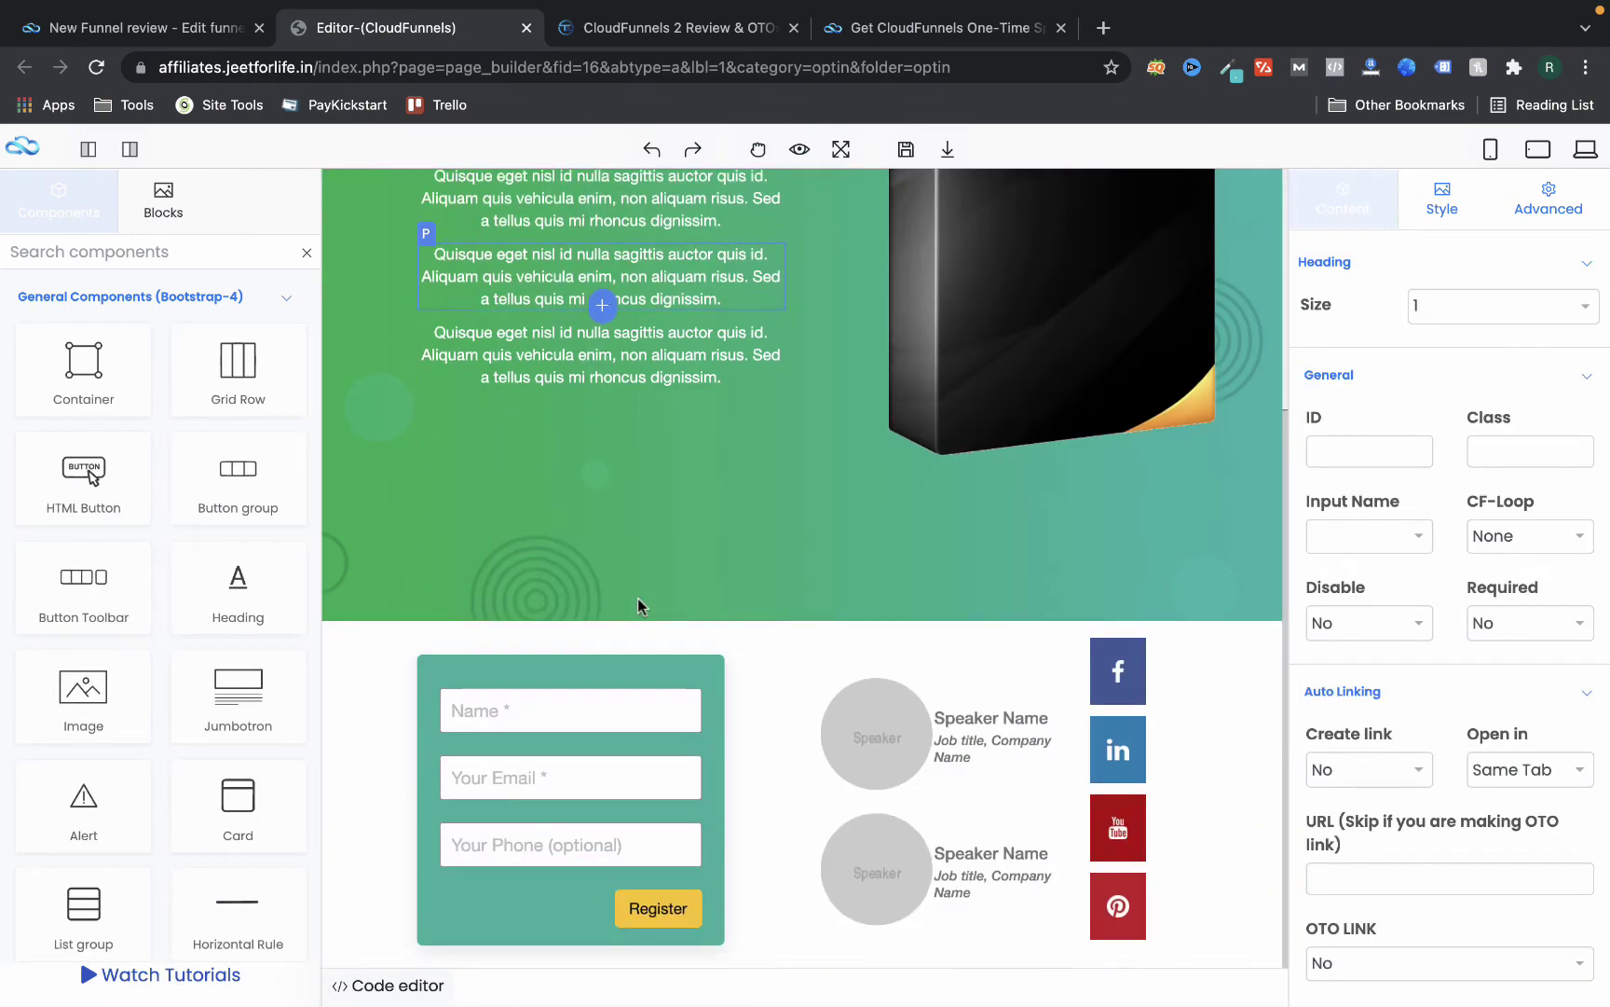
scroll(640, 529, up, 3)
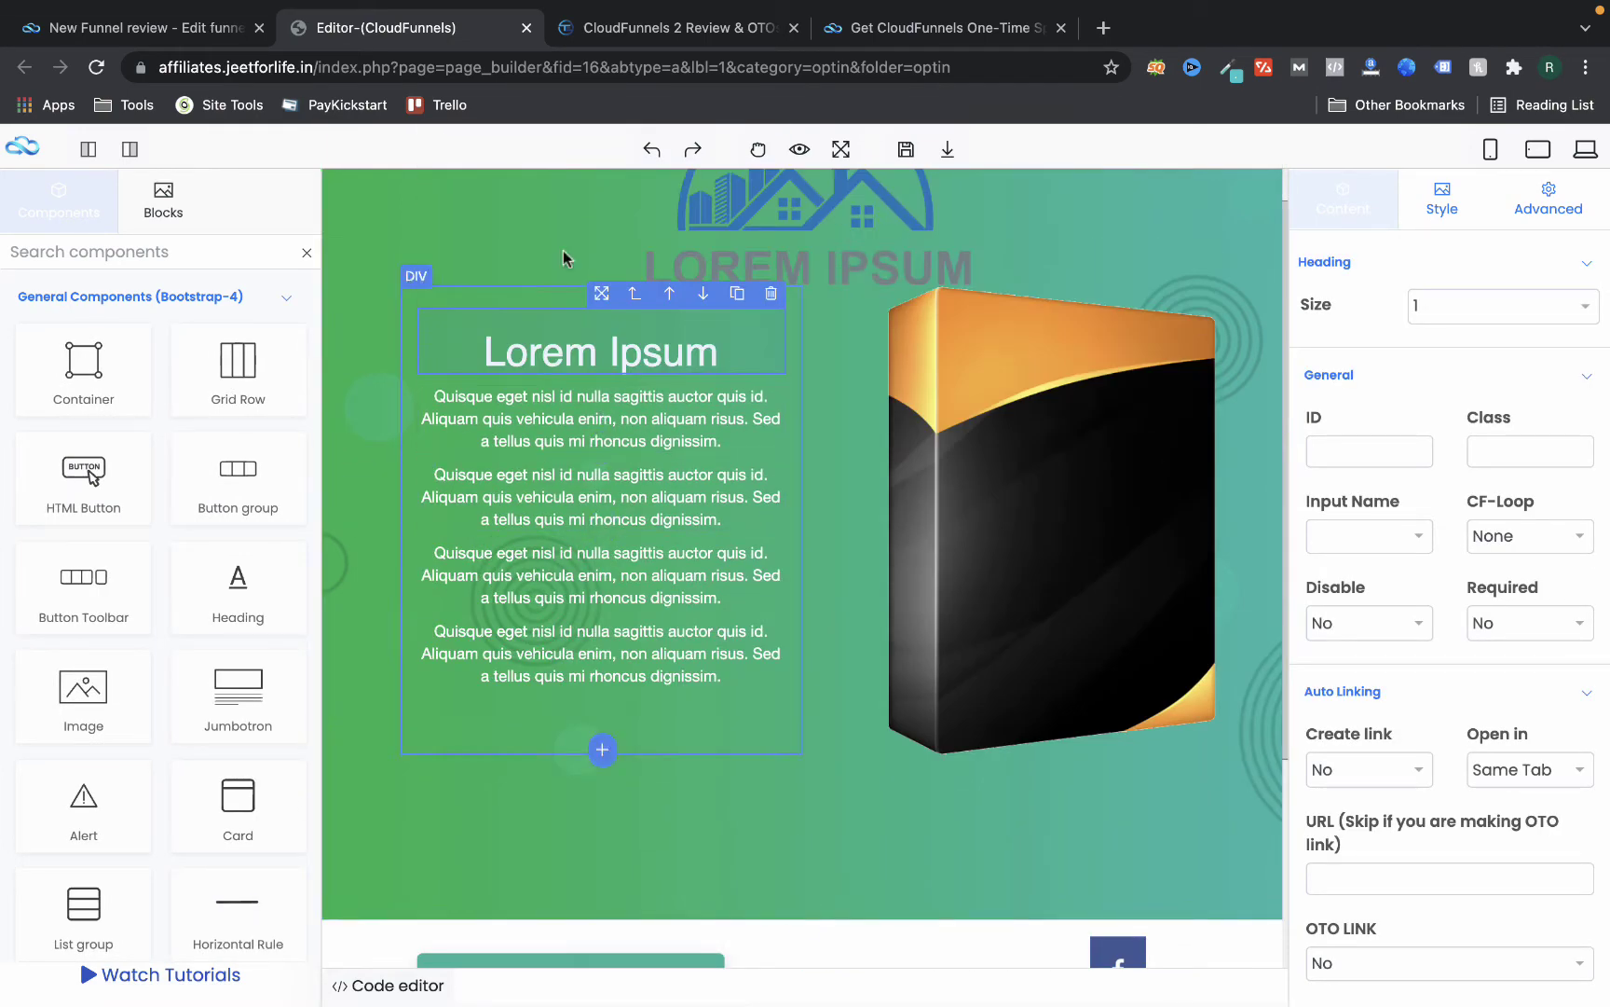
Return to the funnel's edit page and change the Optin page's template to Optin-6
click(186, 28)
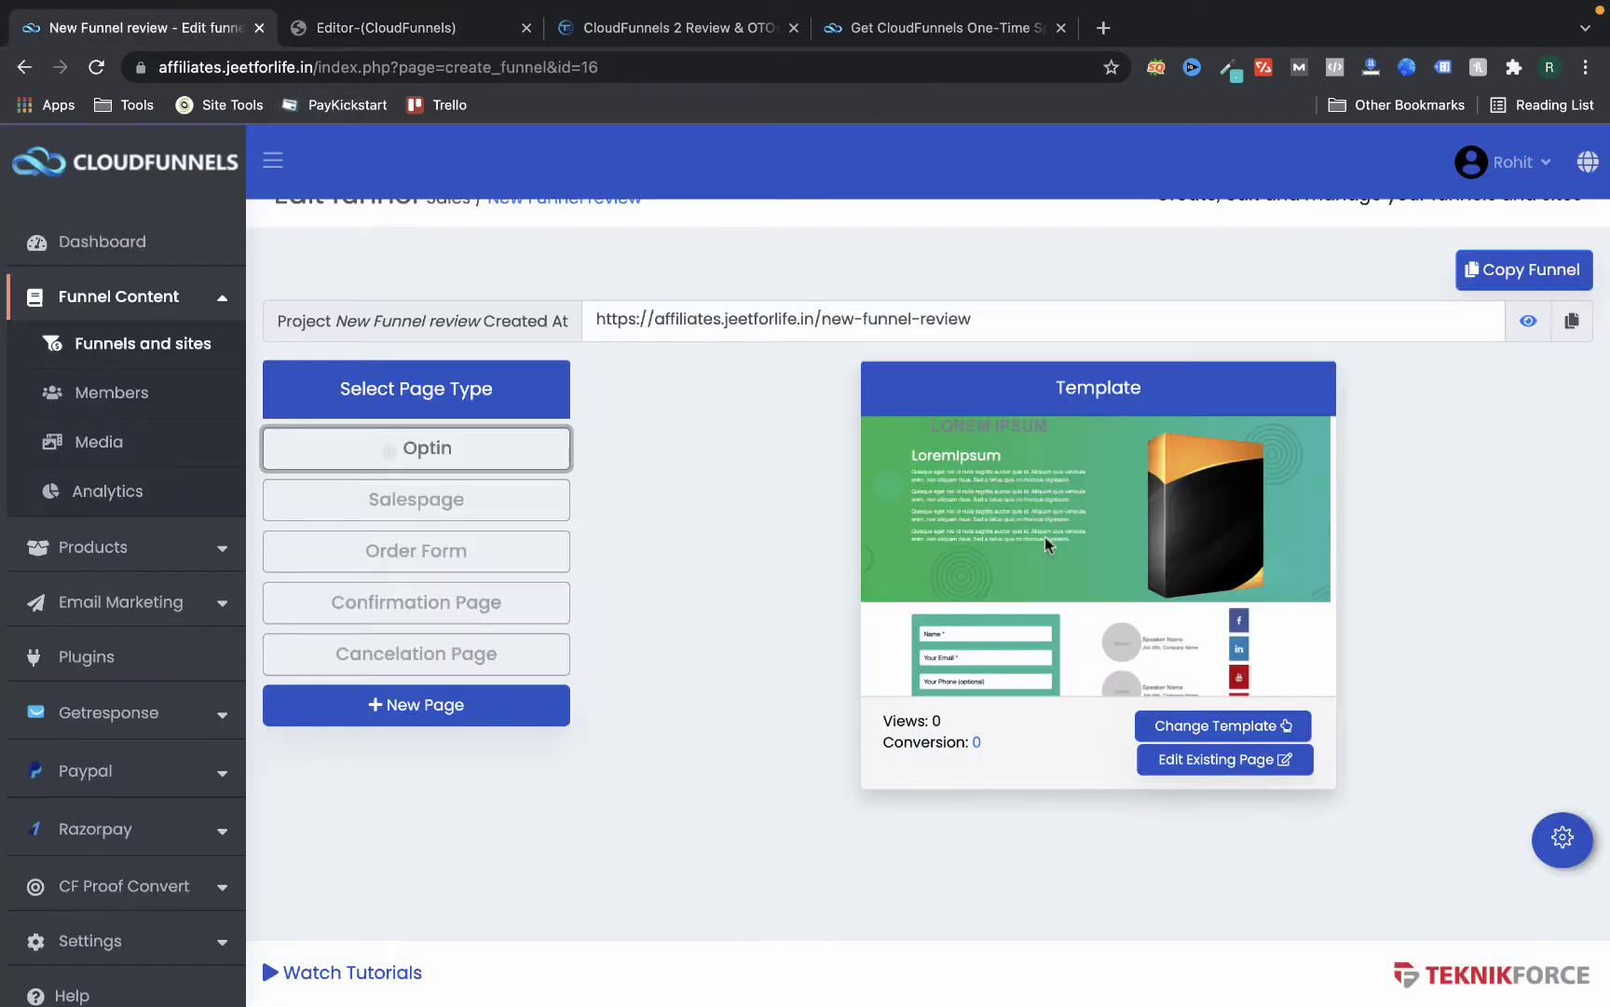
click(1255, 716)
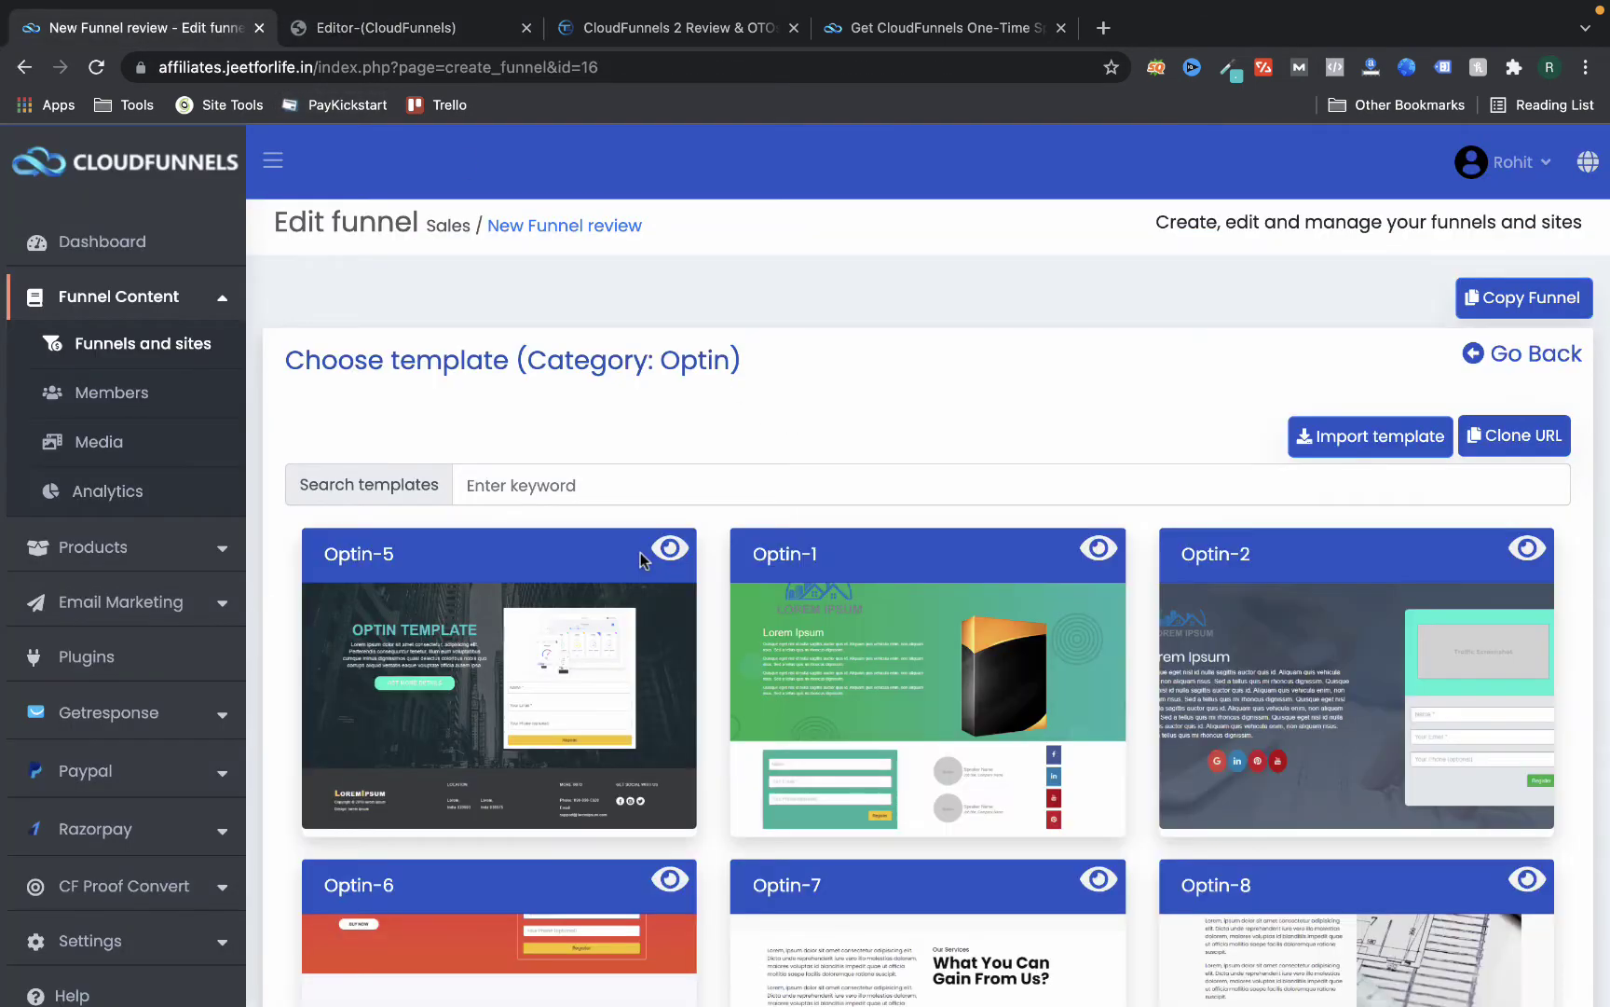
scroll(640, 559, down, 6)
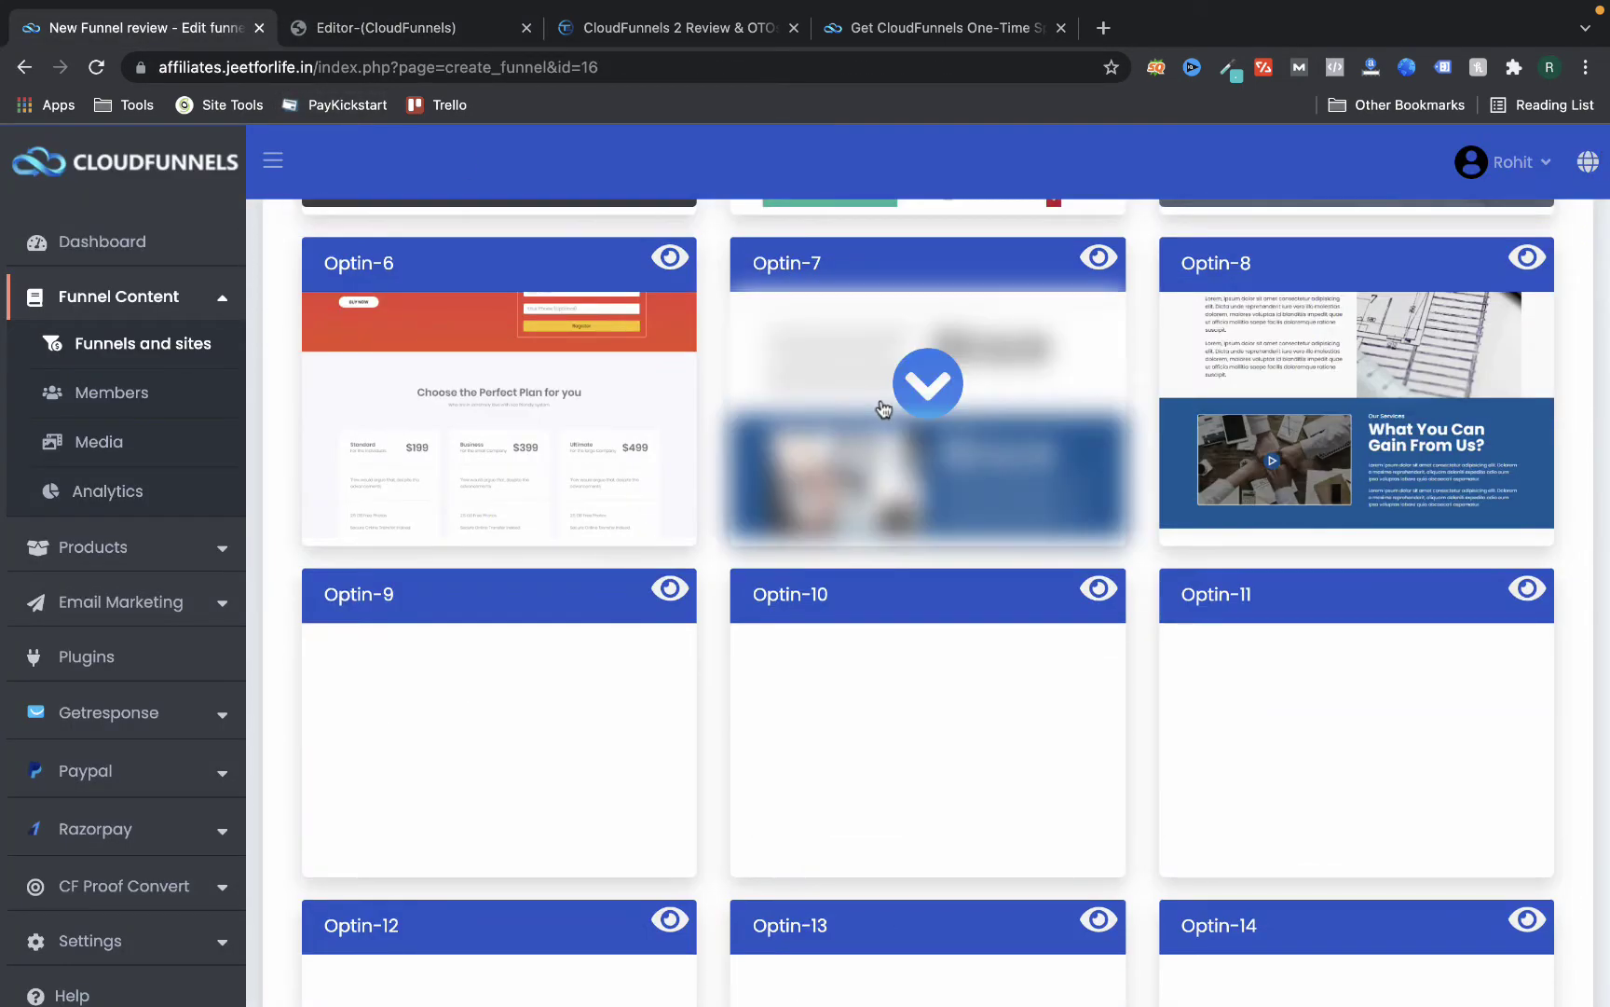
click(499, 401)
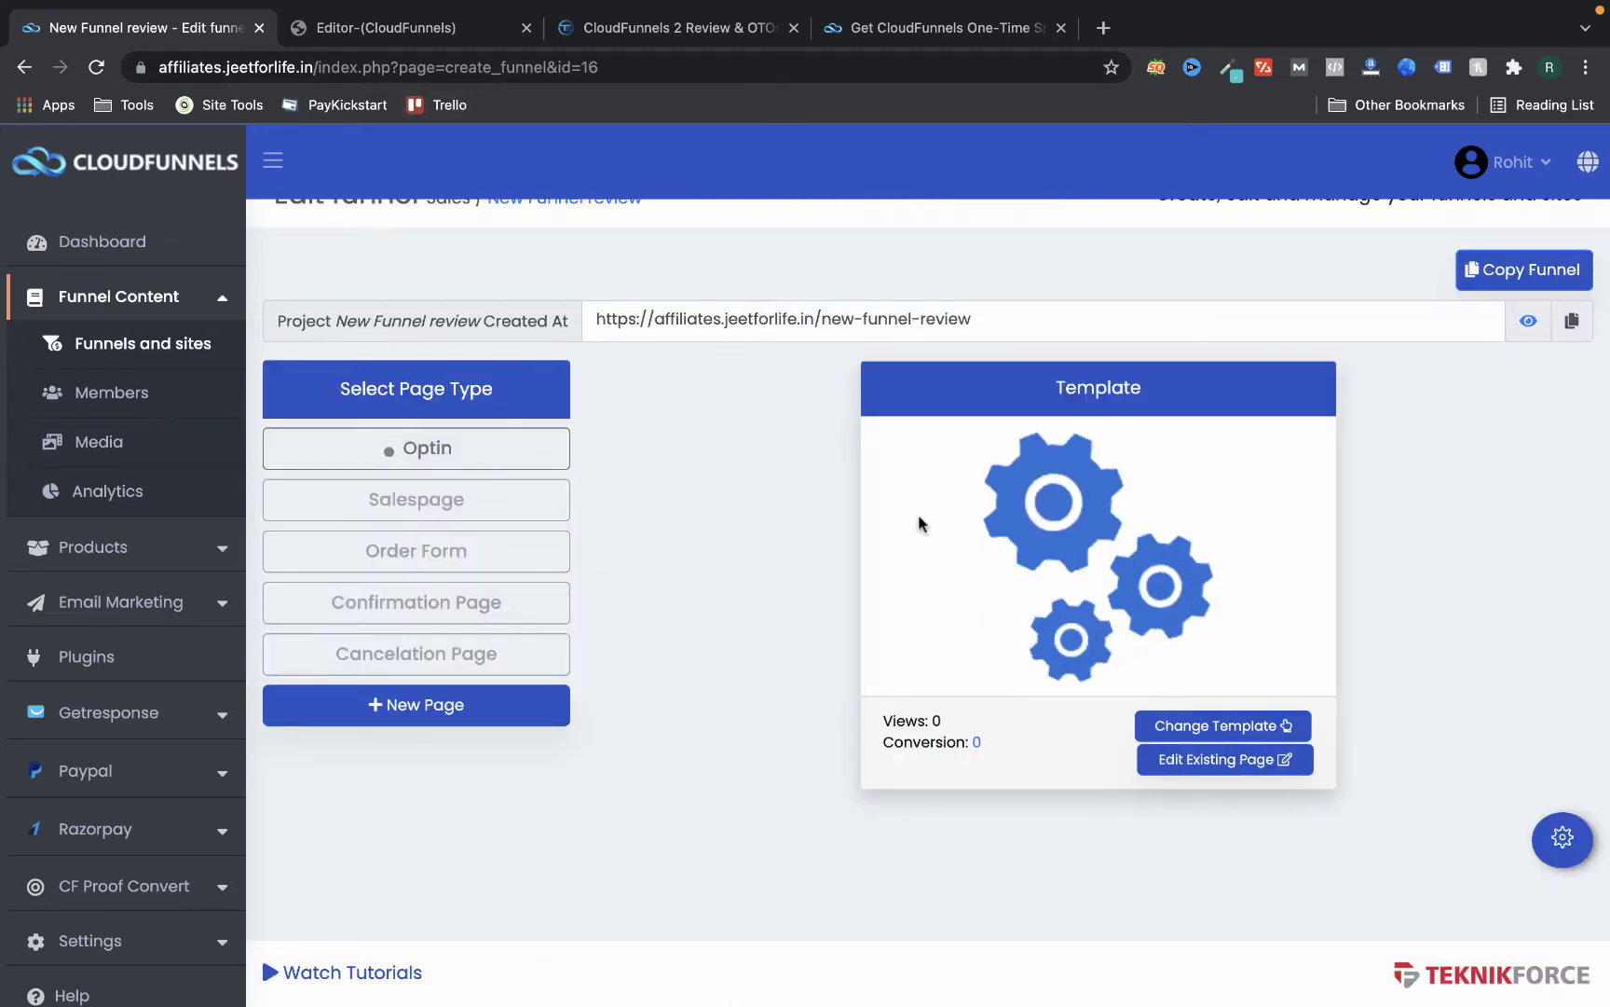
Reopen the Optin page in the editor, discarding unsaved changes, and look through the new layout from header to pricing plans
click(1190, 762)
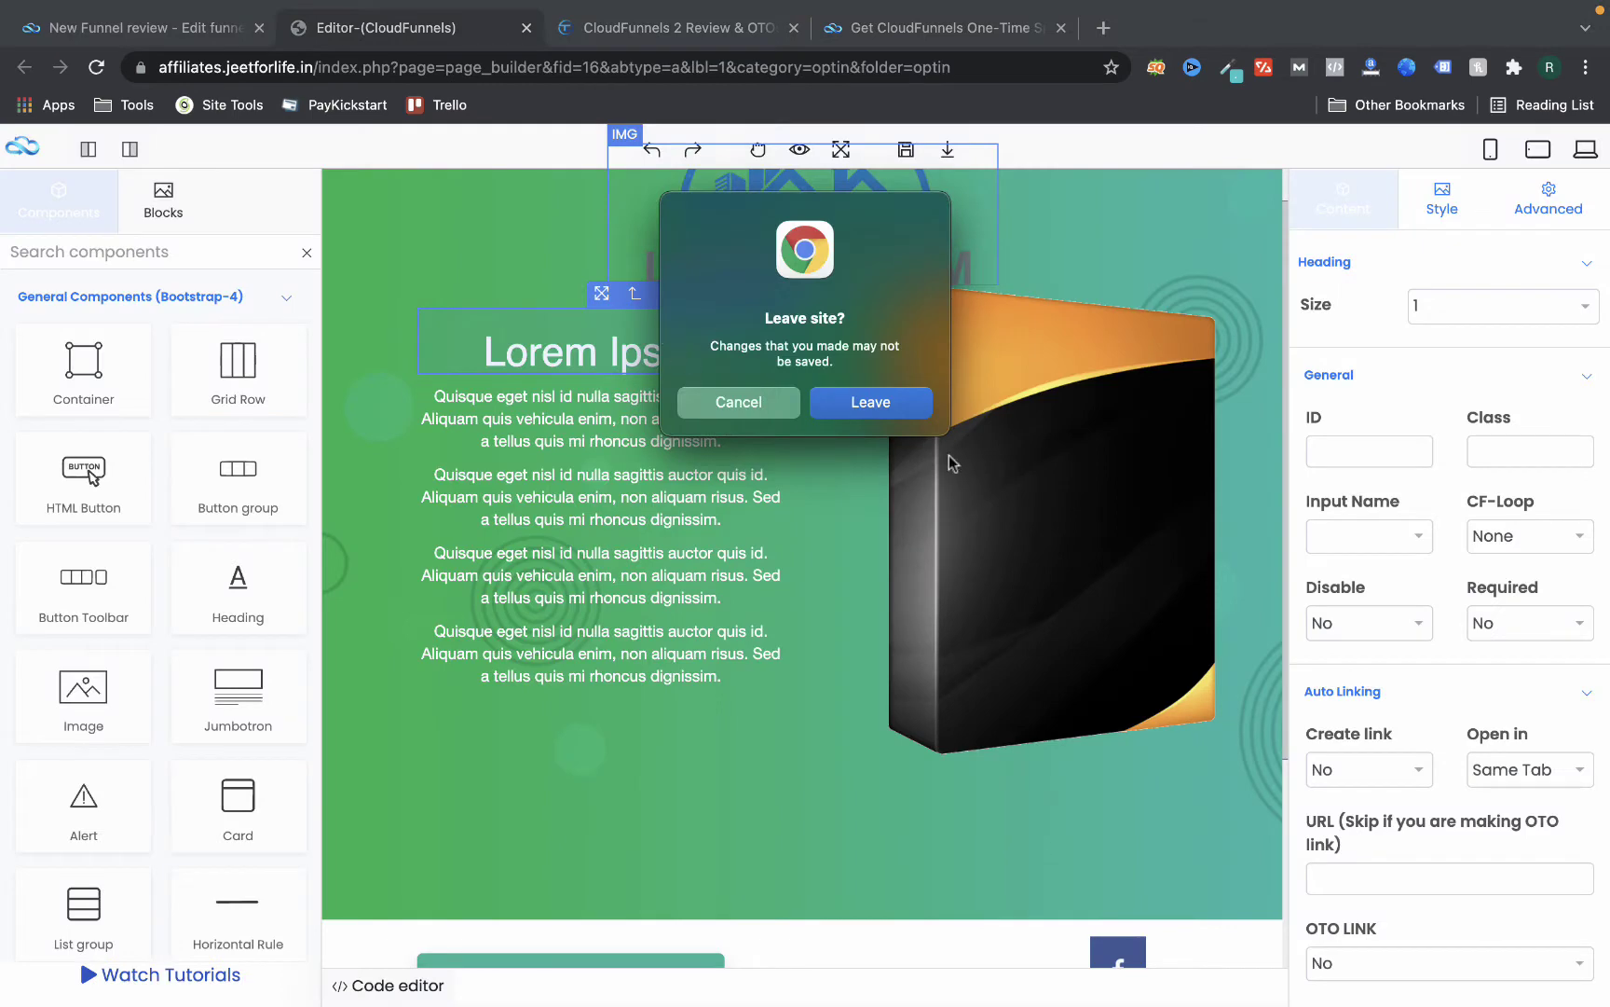
click(872, 402)
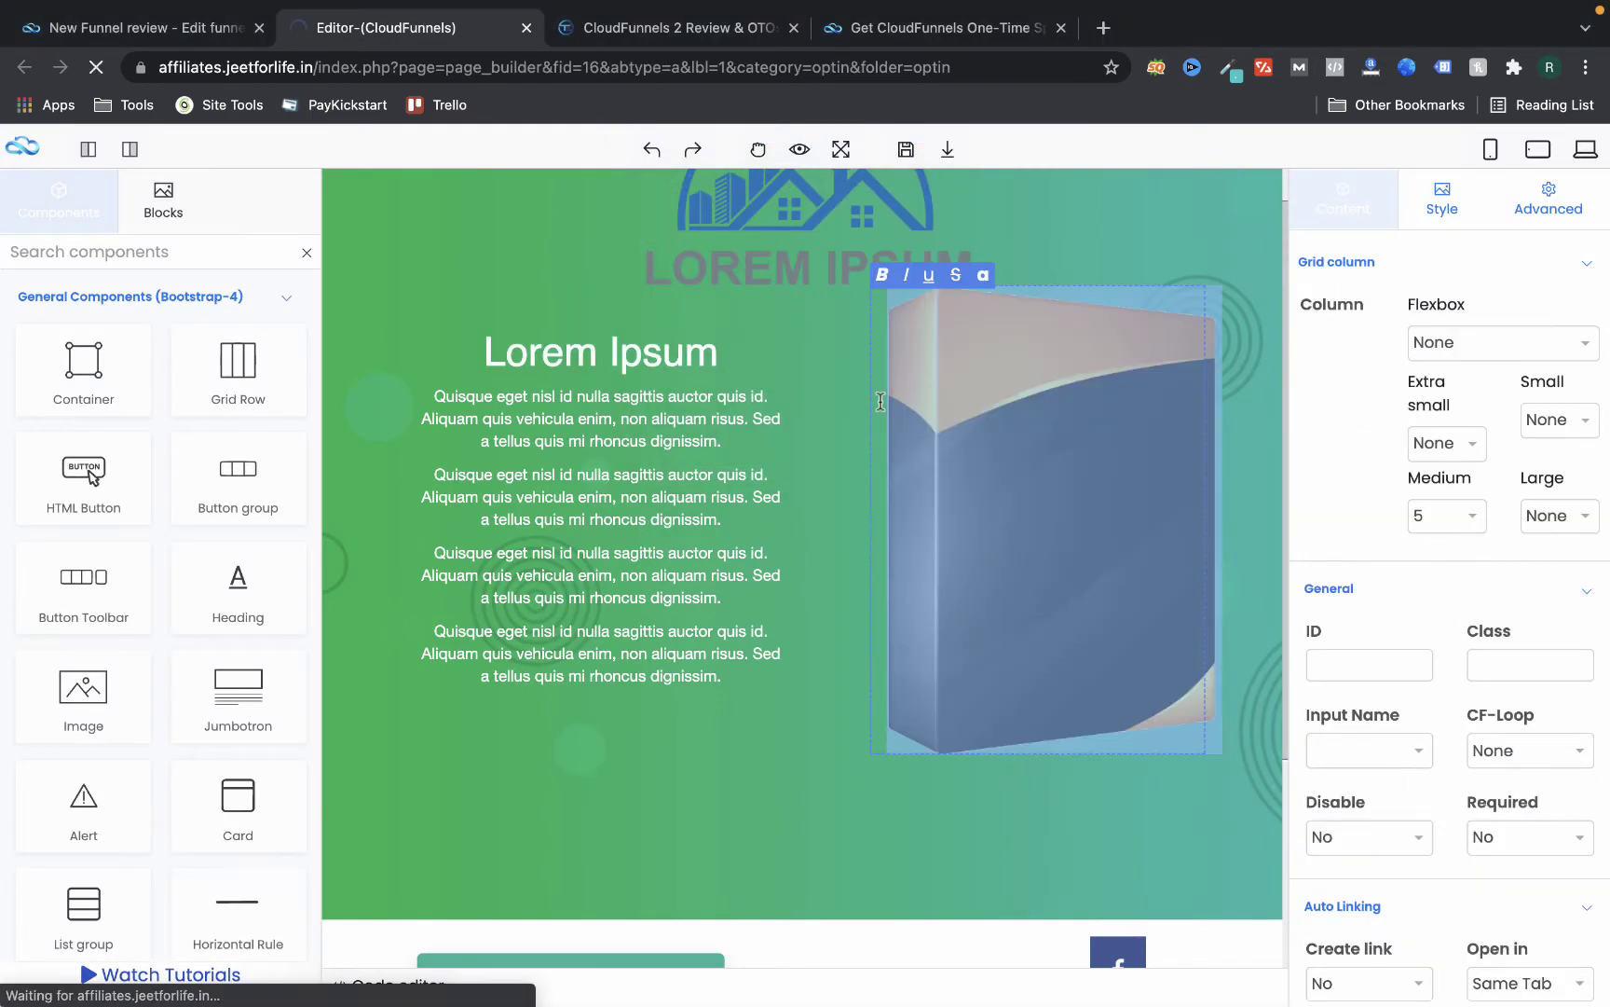
scroll(611, 492, down, 7)
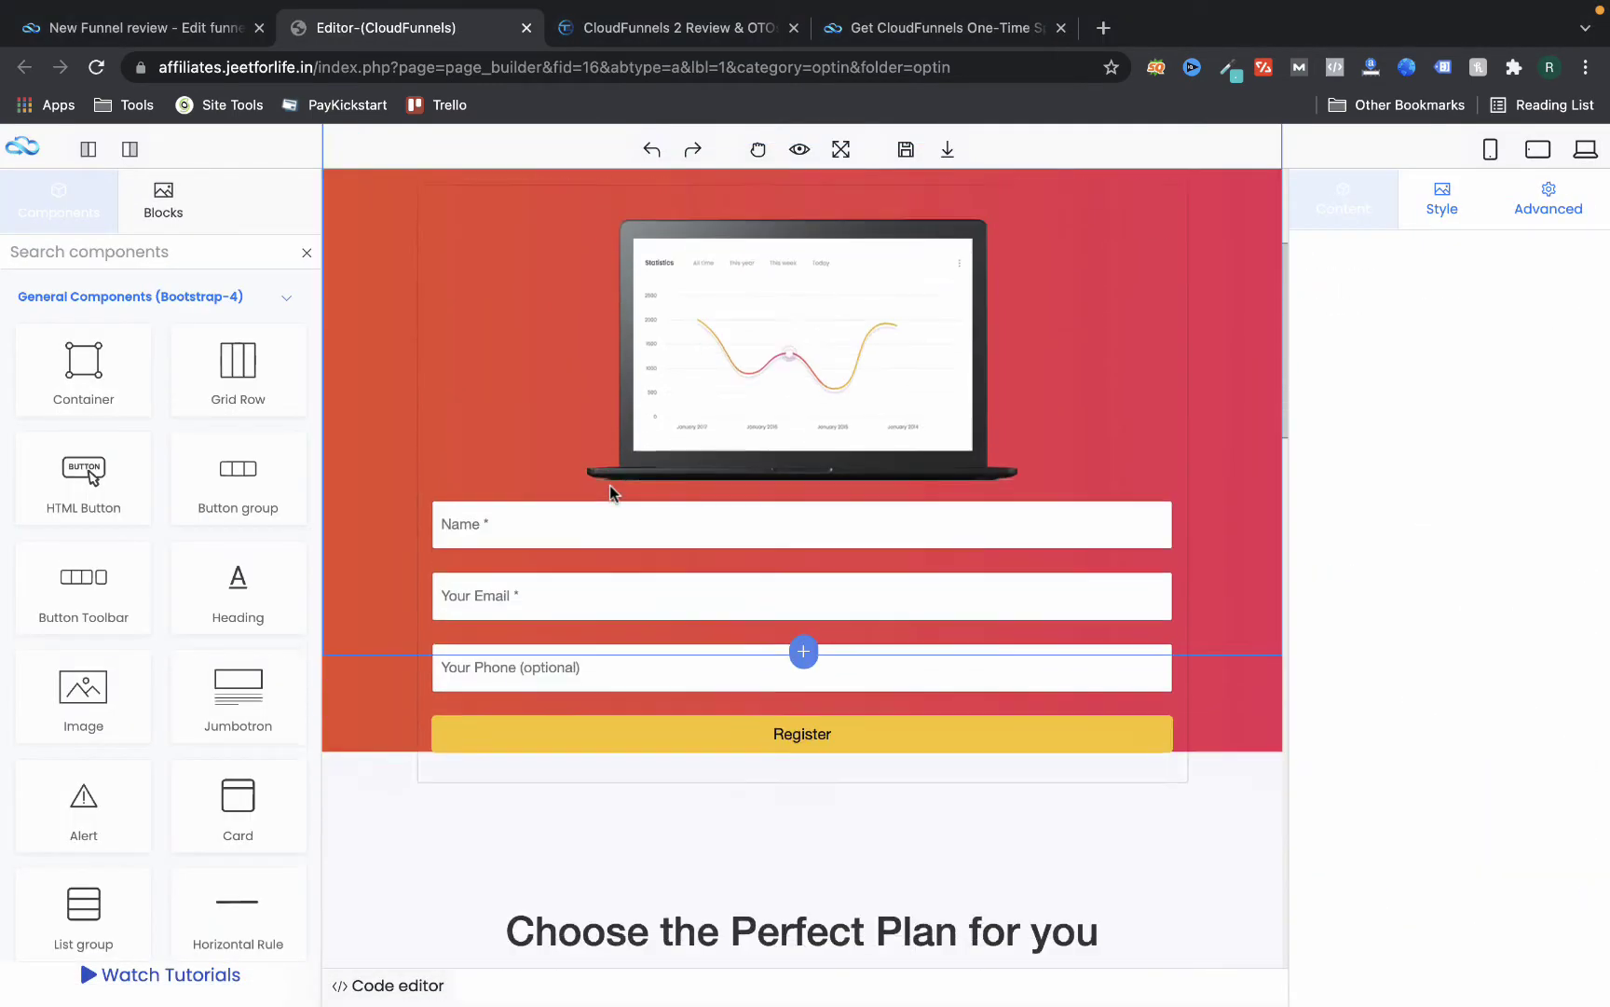
scroll(610, 492, up, 3)
scroll(611, 492, up, 4)
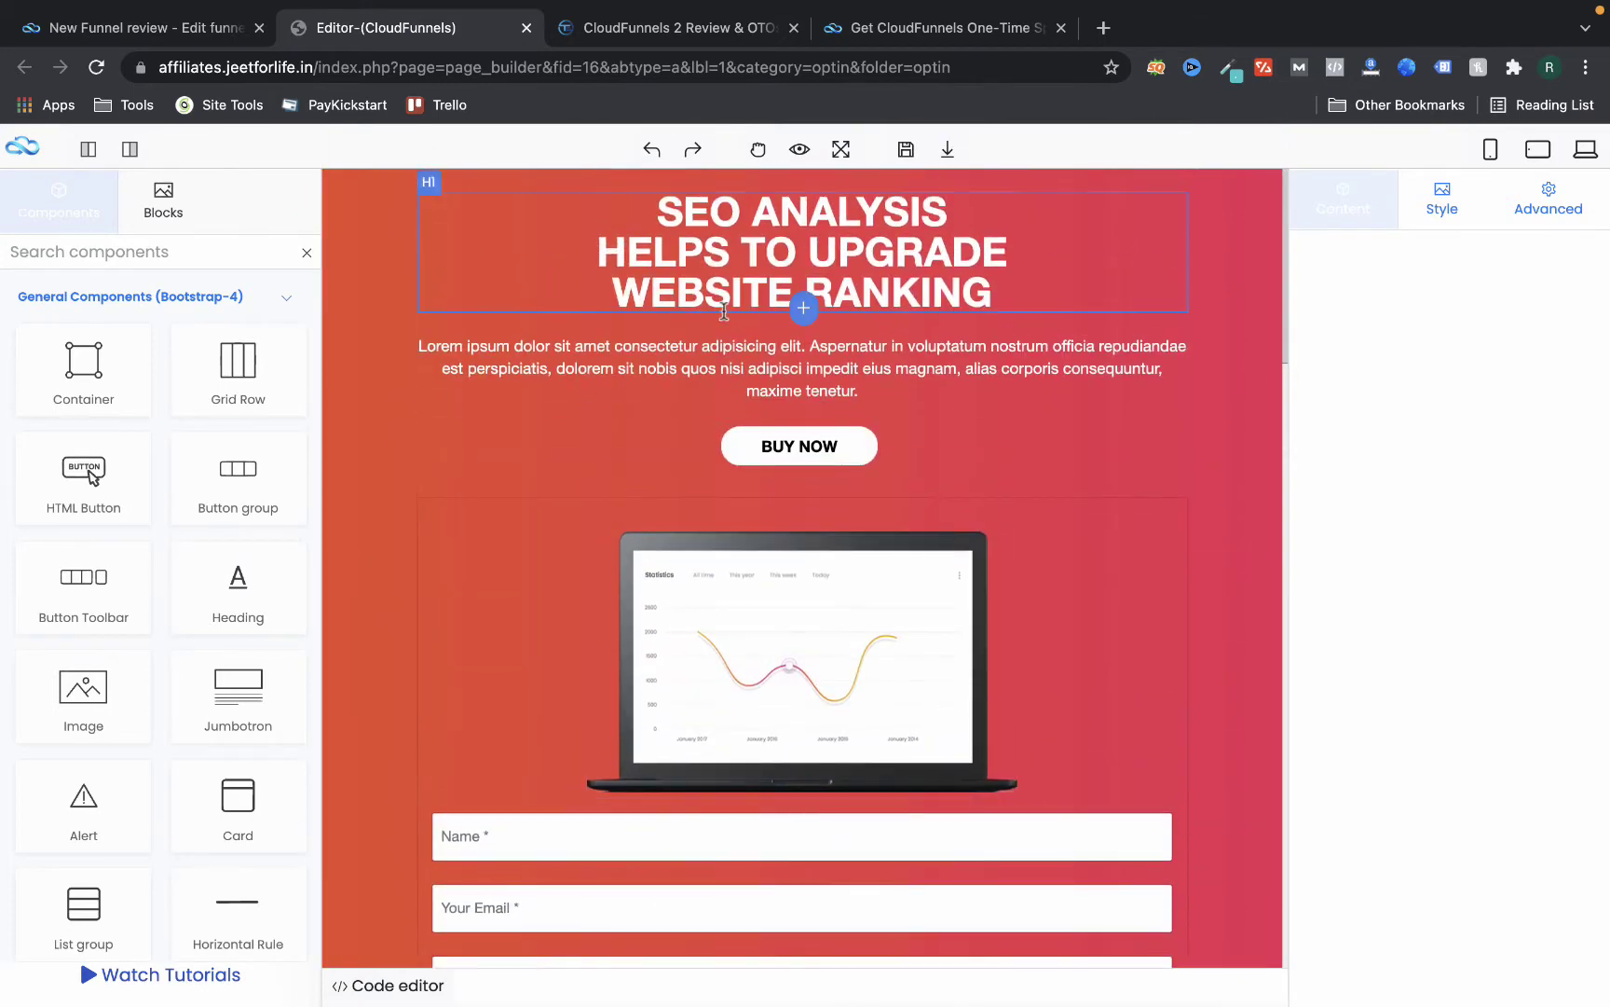
scroll(755, 294, down, 1)
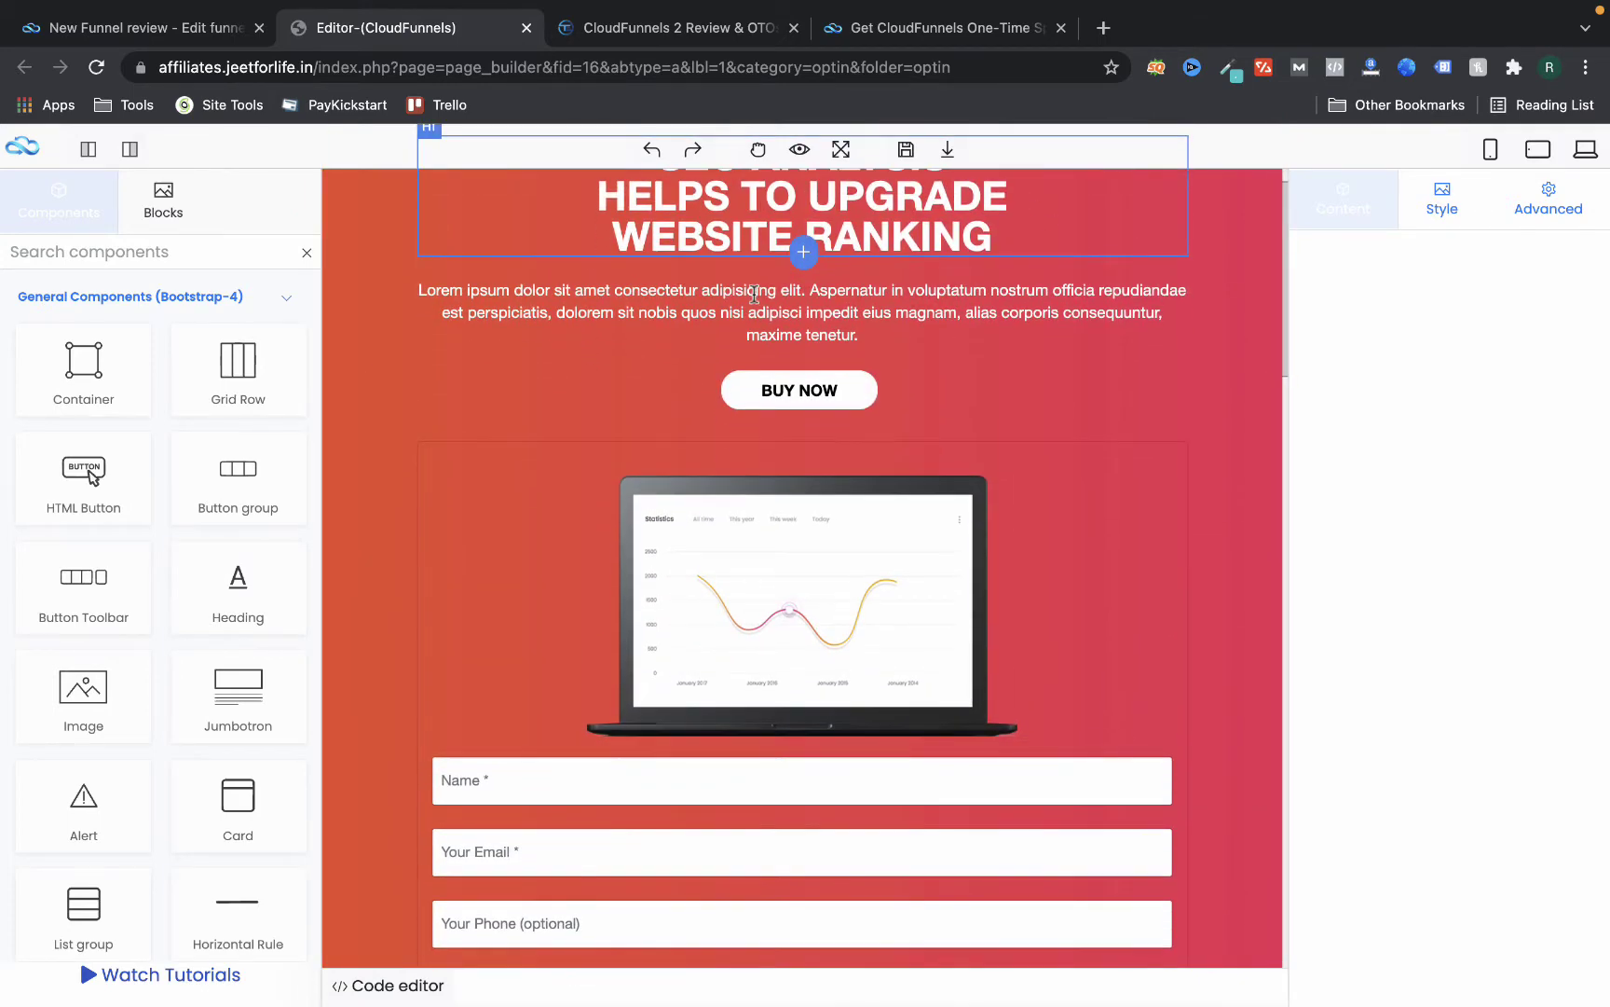
scroll(755, 293, down, 8)
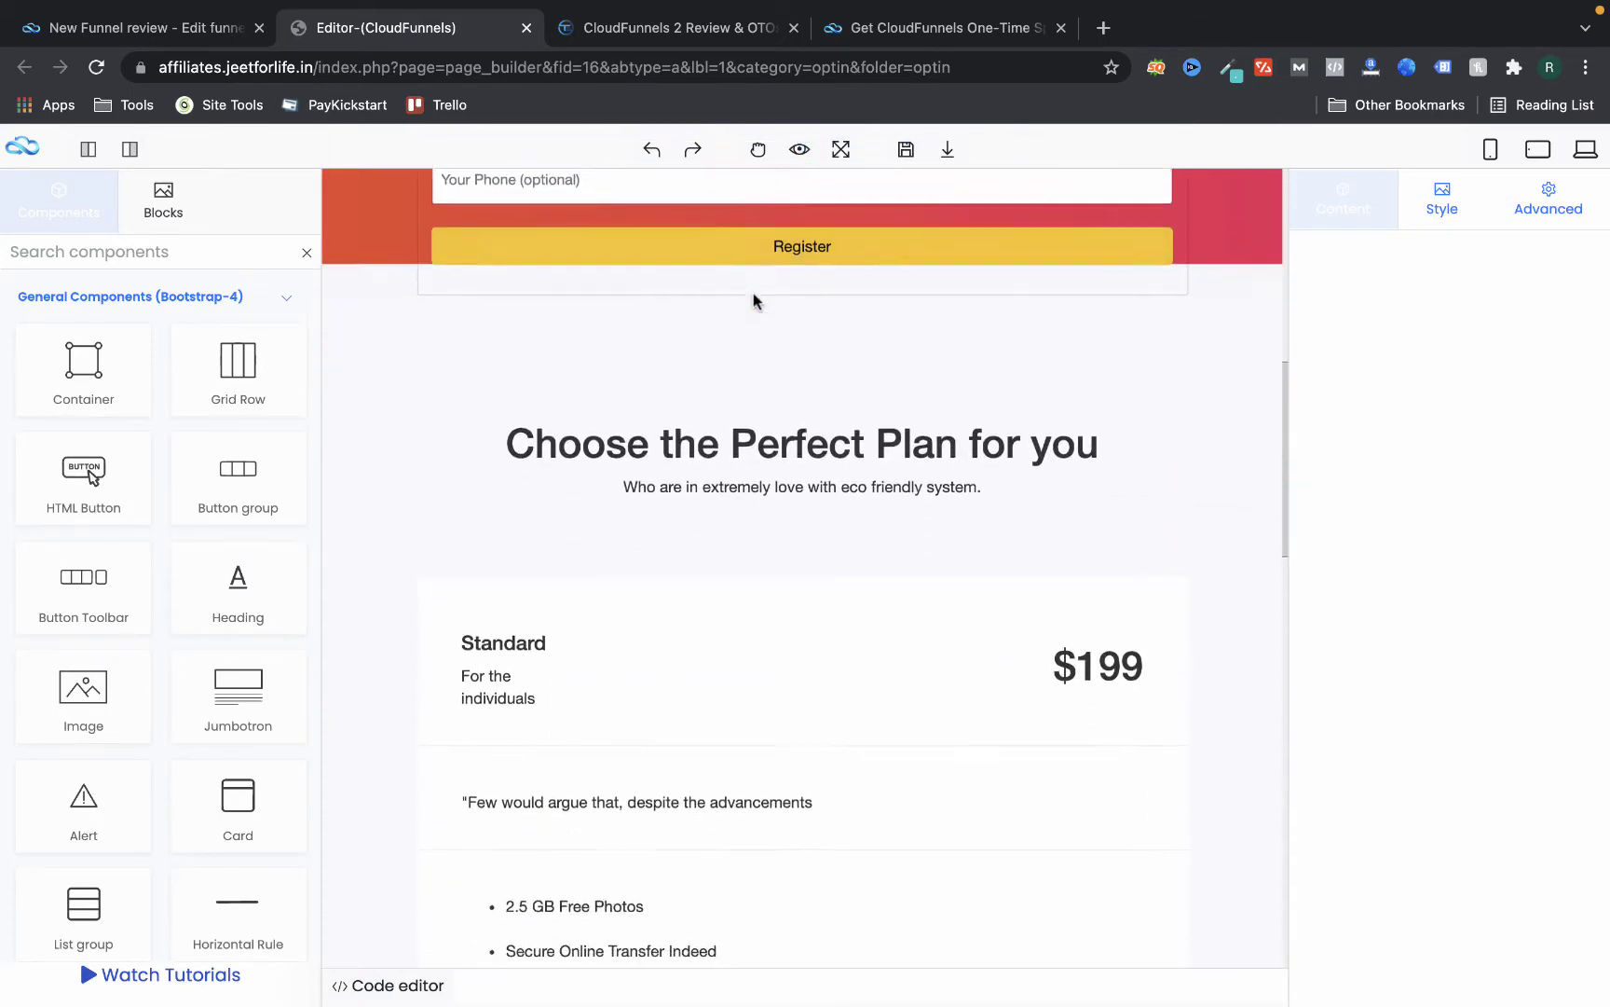
scroll(755, 300, down, 15)
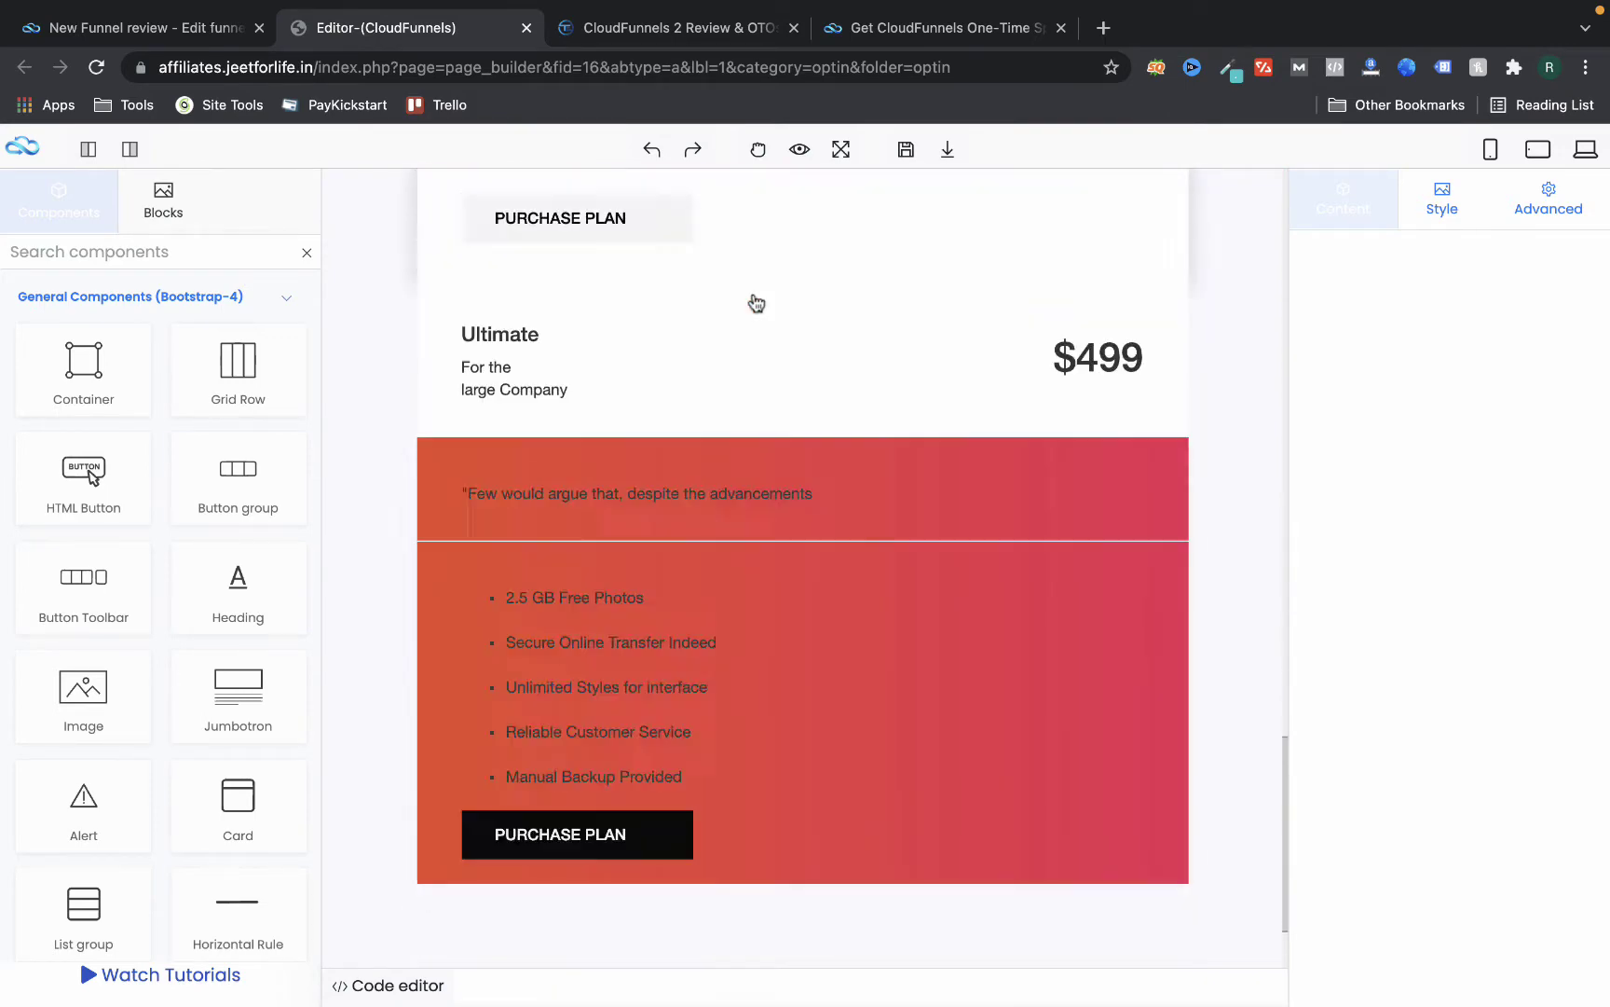
scroll(755, 298, up, 20)
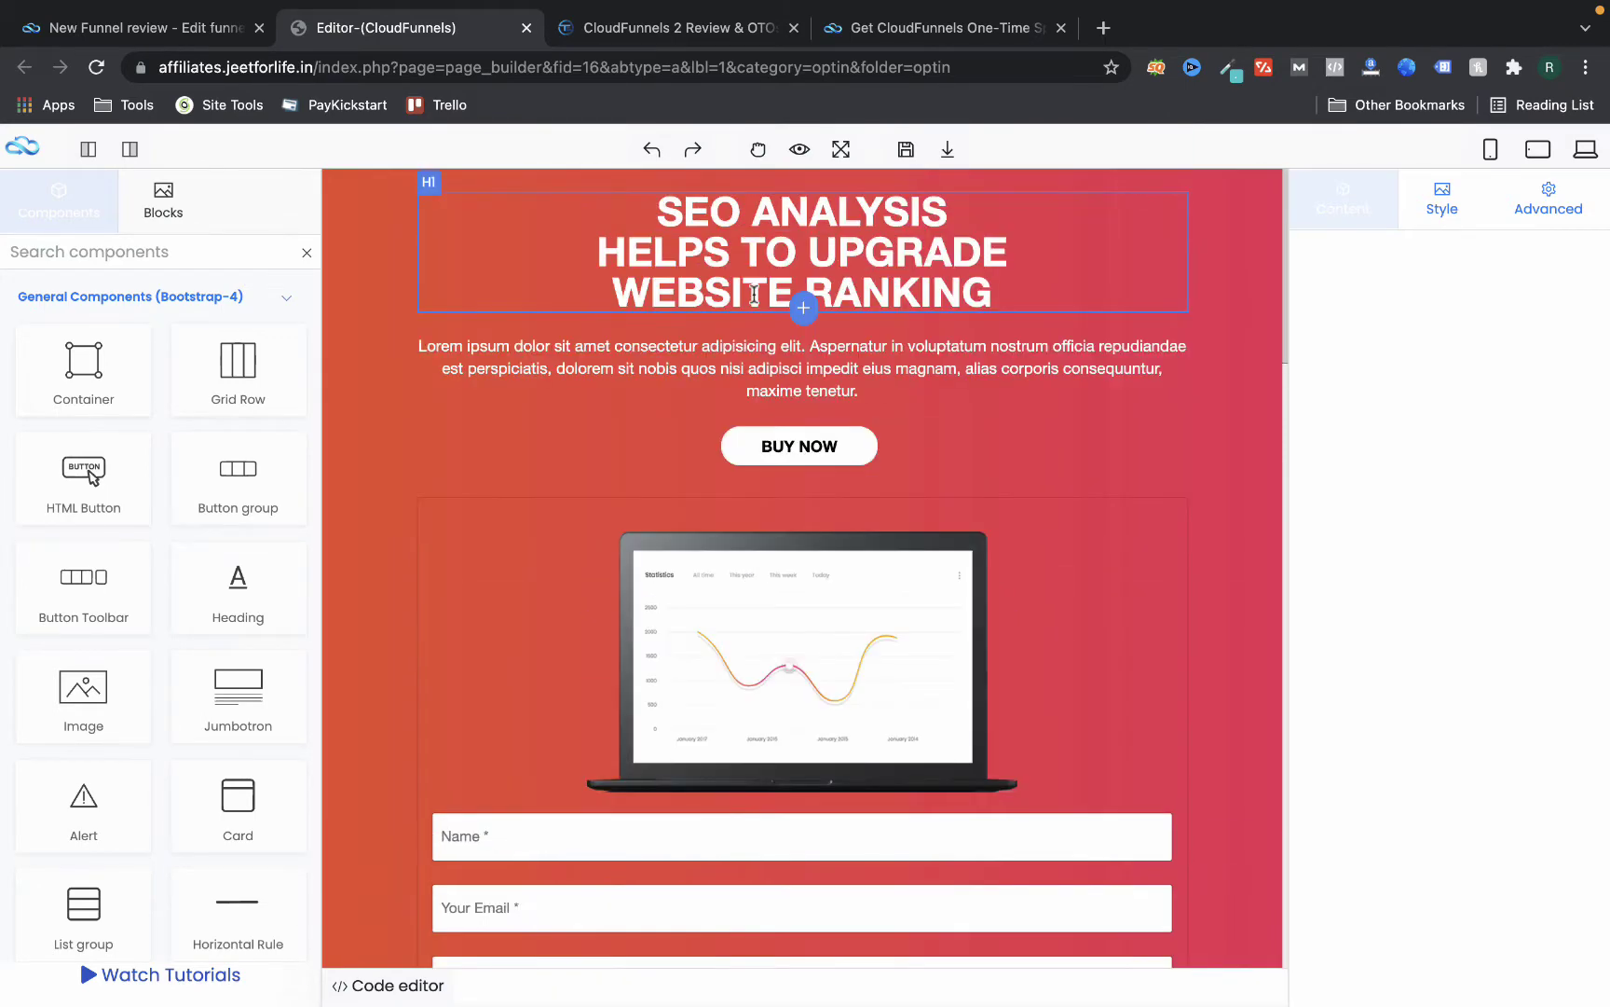
Insert an Image component under the "Choose the Perfect Plan for you" heading on the Optin page
scroll(788, 438, down, 4)
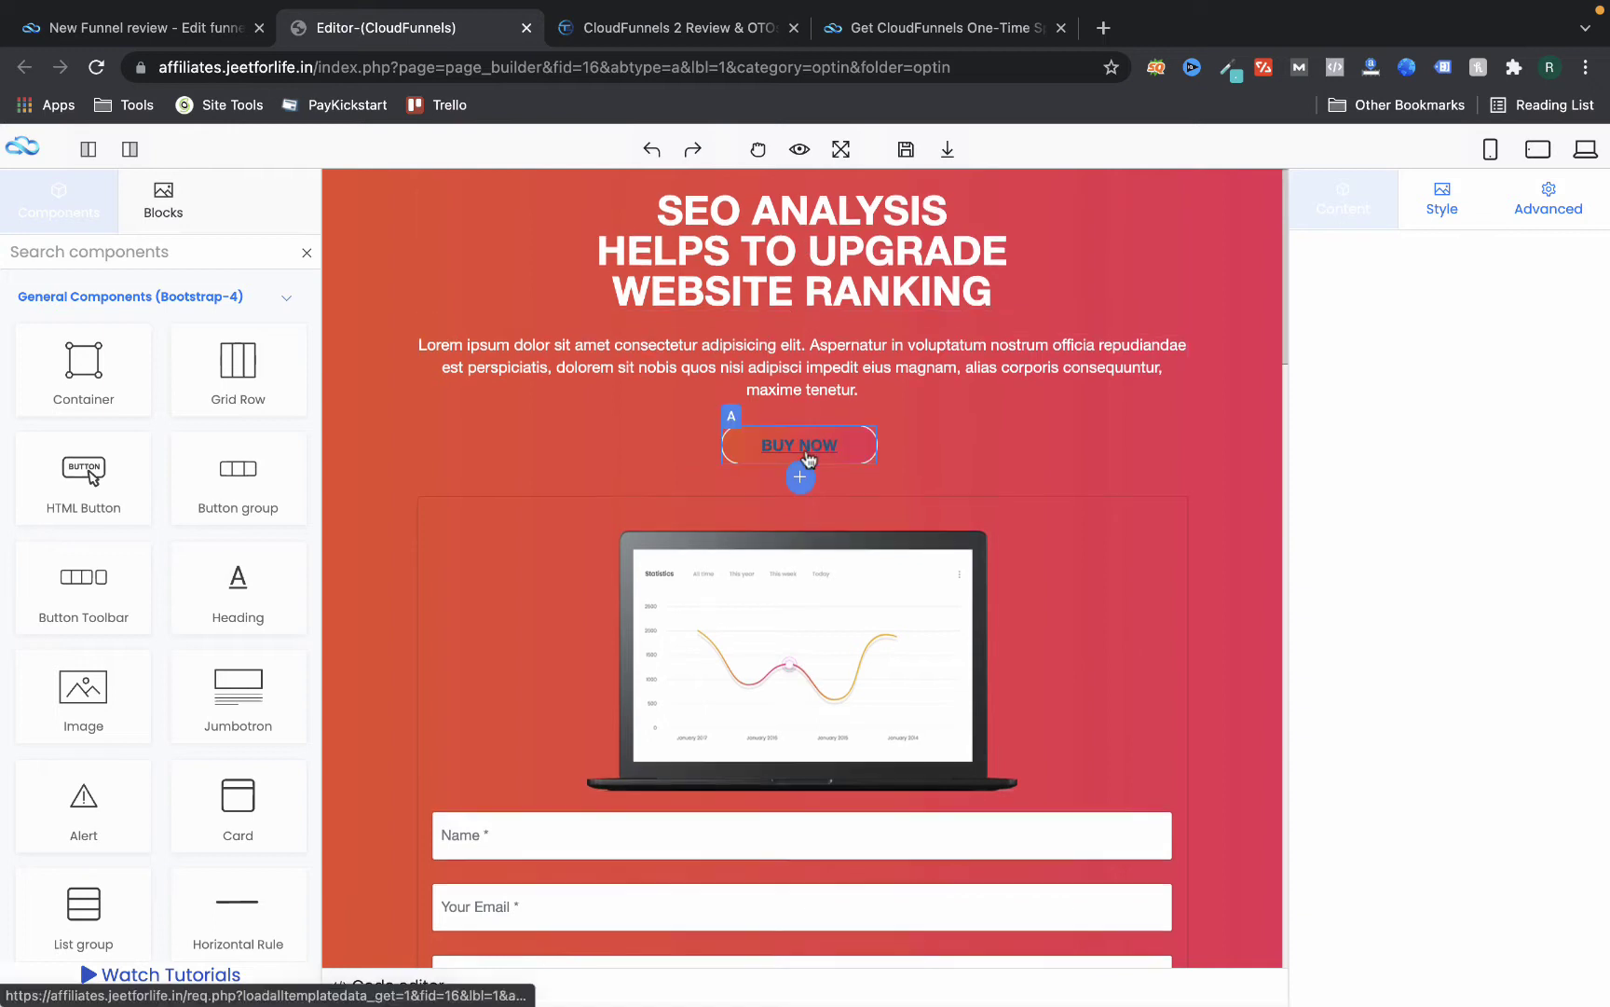
scroll(554, 623, down, 2)
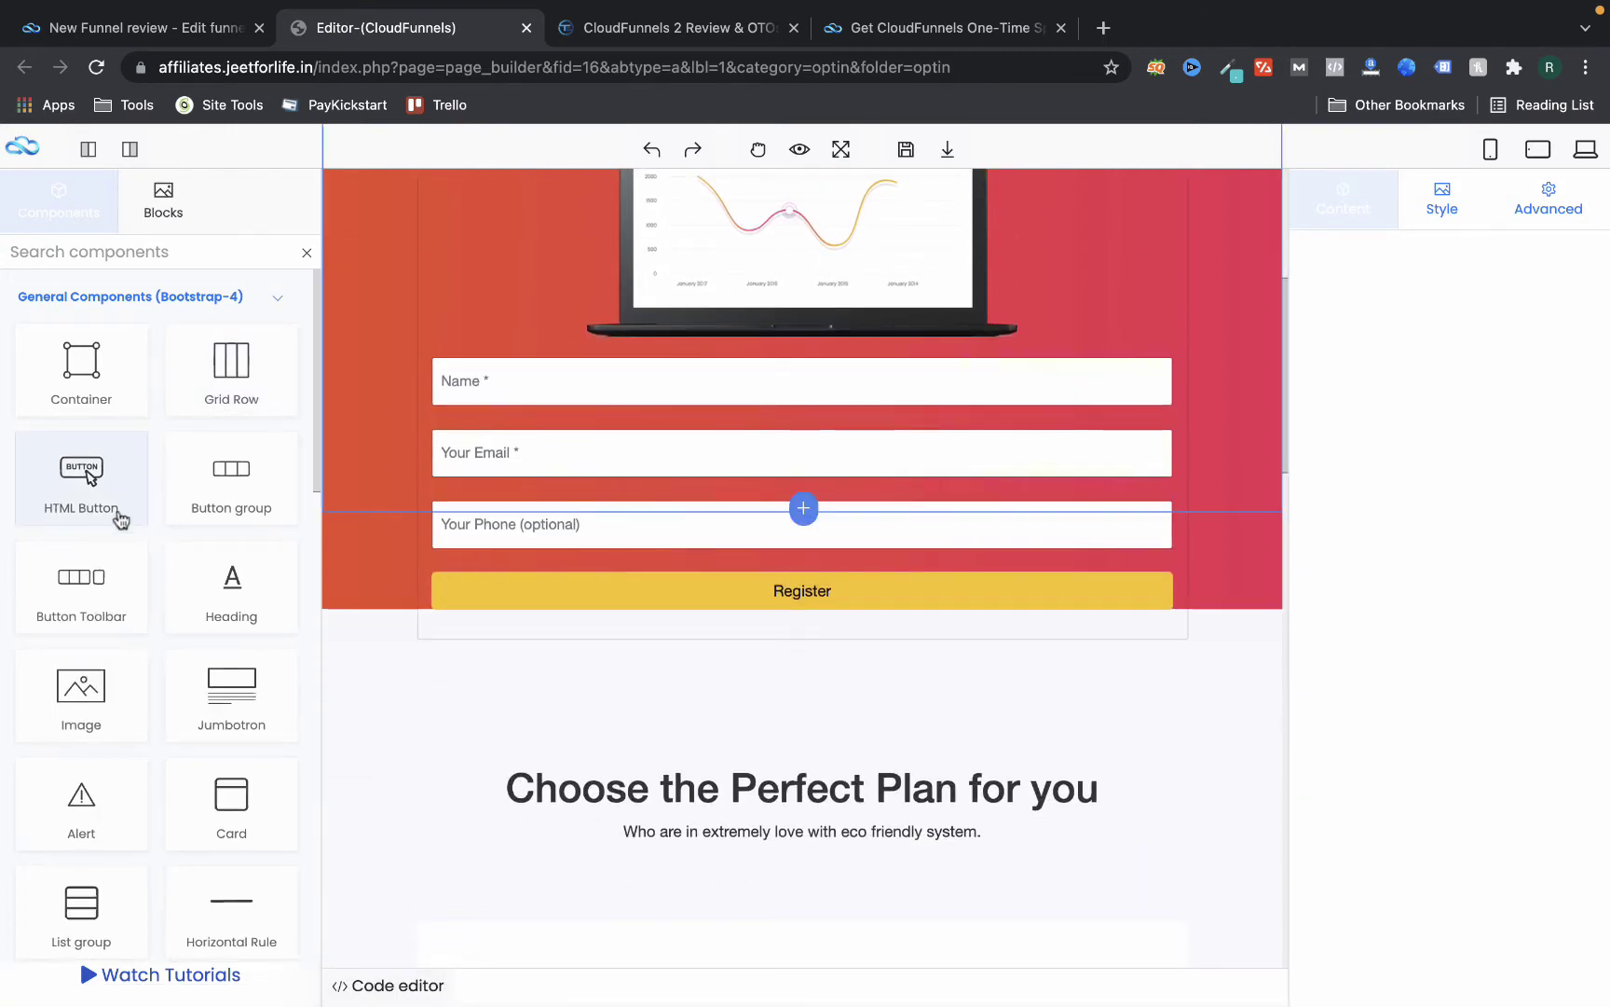
scroll(93, 643, down, 3)
drag(80, 587, 794, 666)
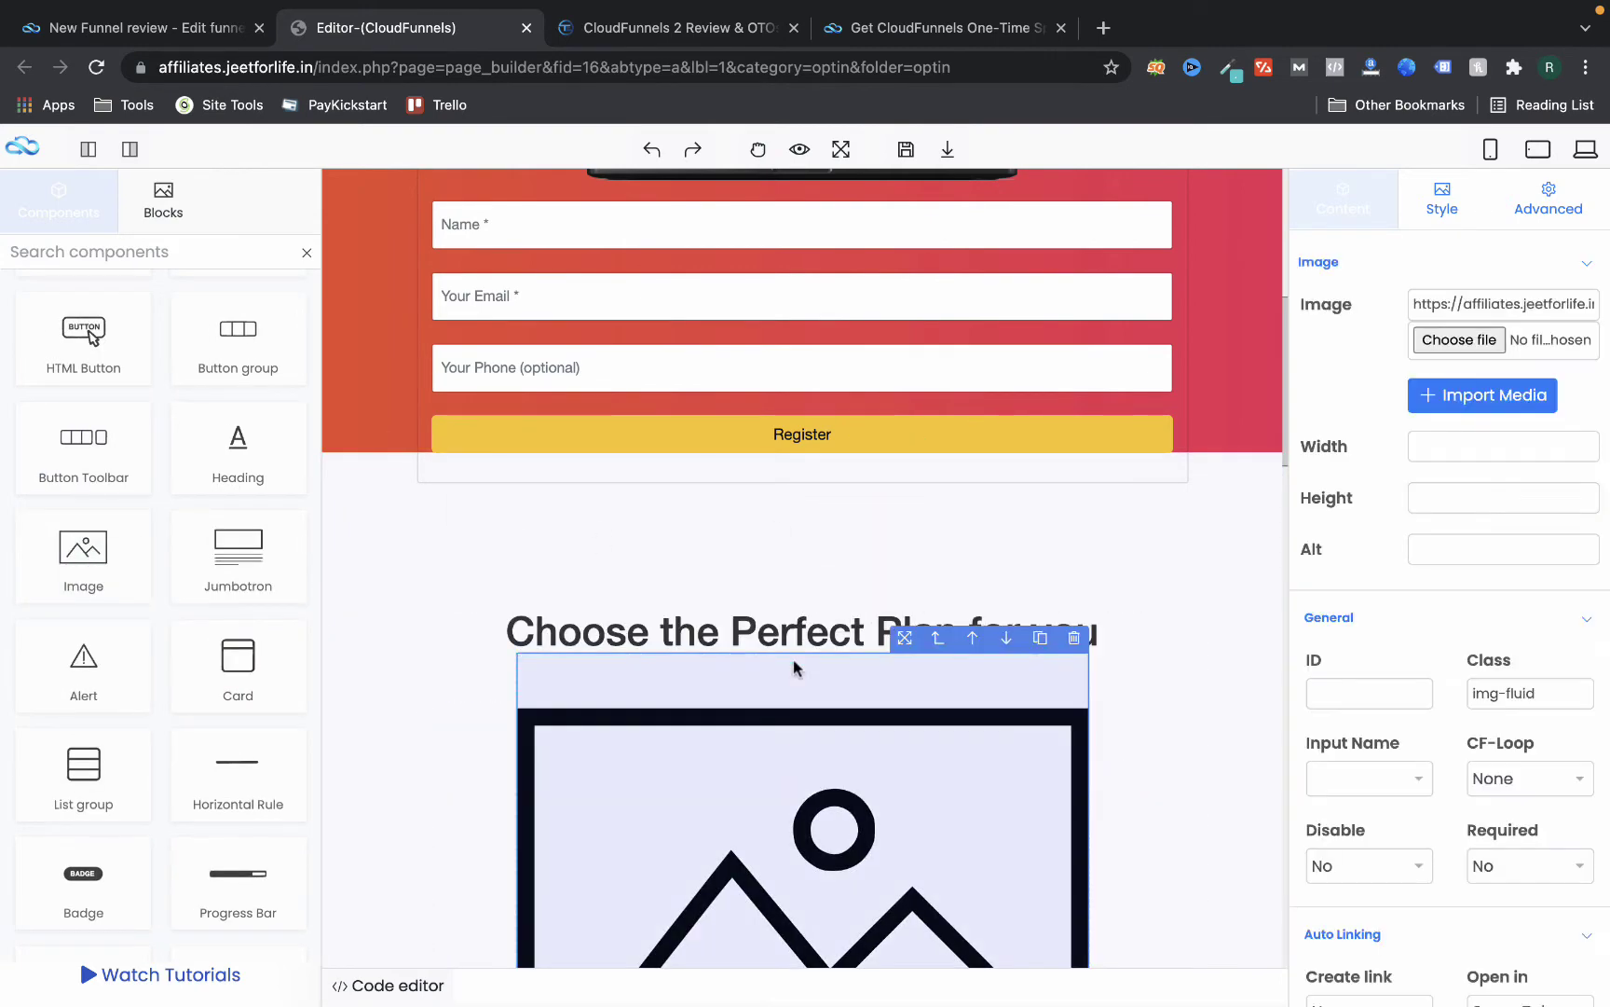
Load the 1,280×720 "_Email Videos Pro 2.0" banner PNG from Downloads into the new image component and review the page up to its header
scroll(805, 661, down, 4)
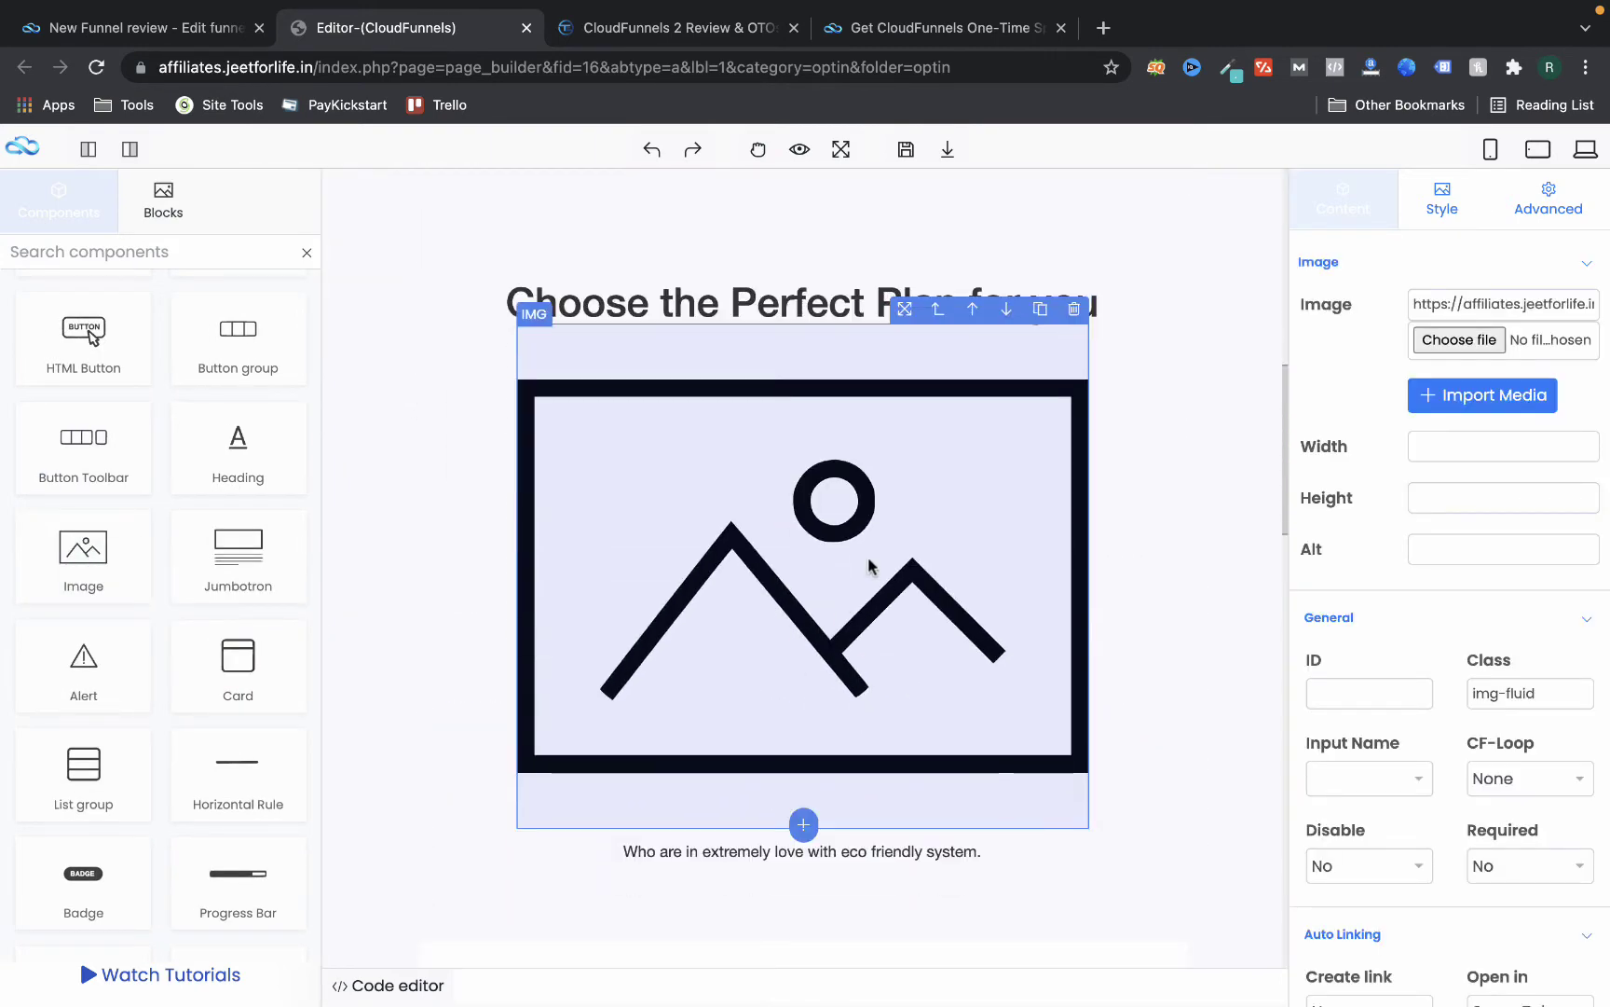
click(1472, 339)
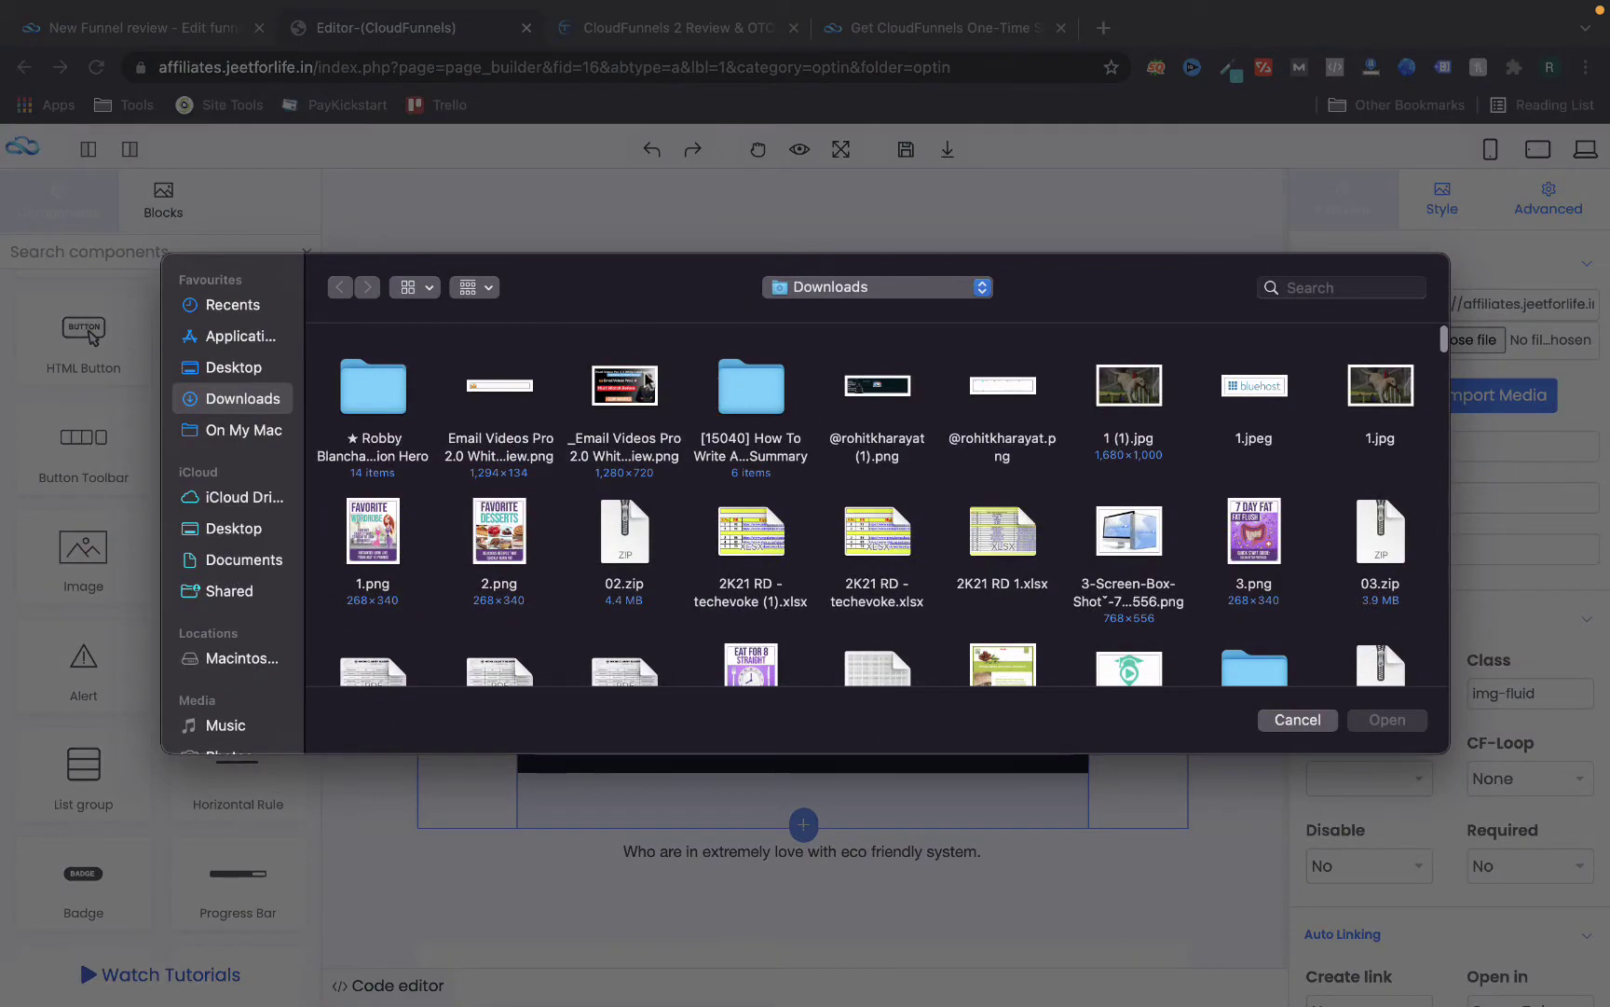
click(647, 382)
click(1384, 719)
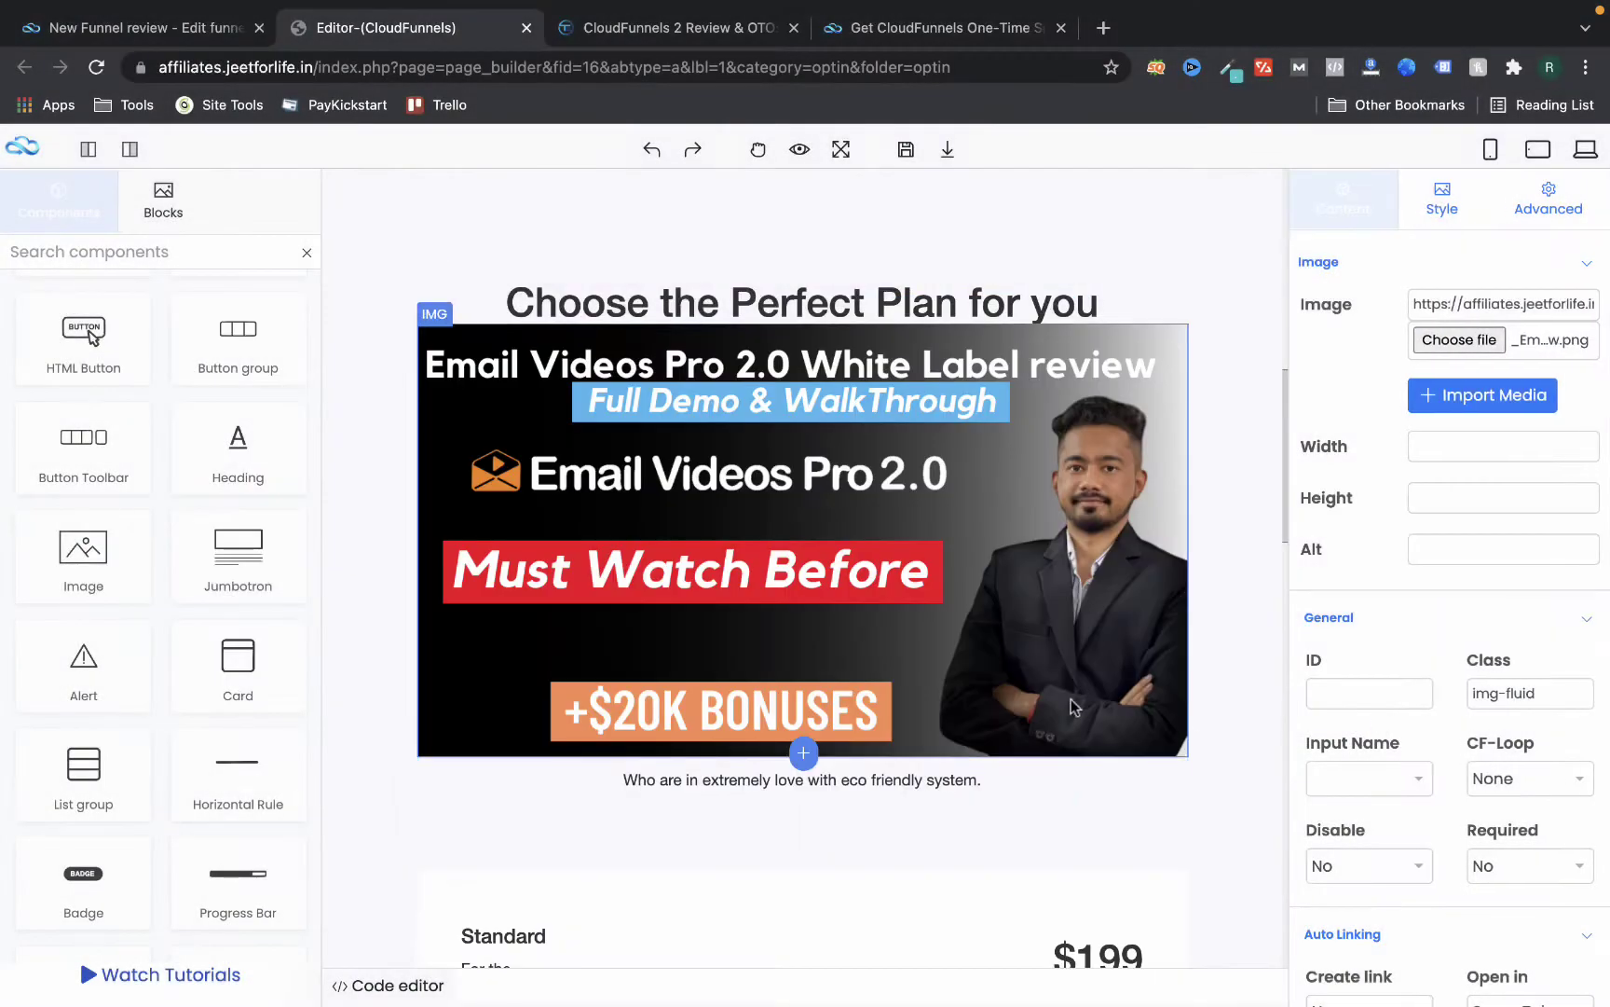
scroll(1067, 690, up, 10)
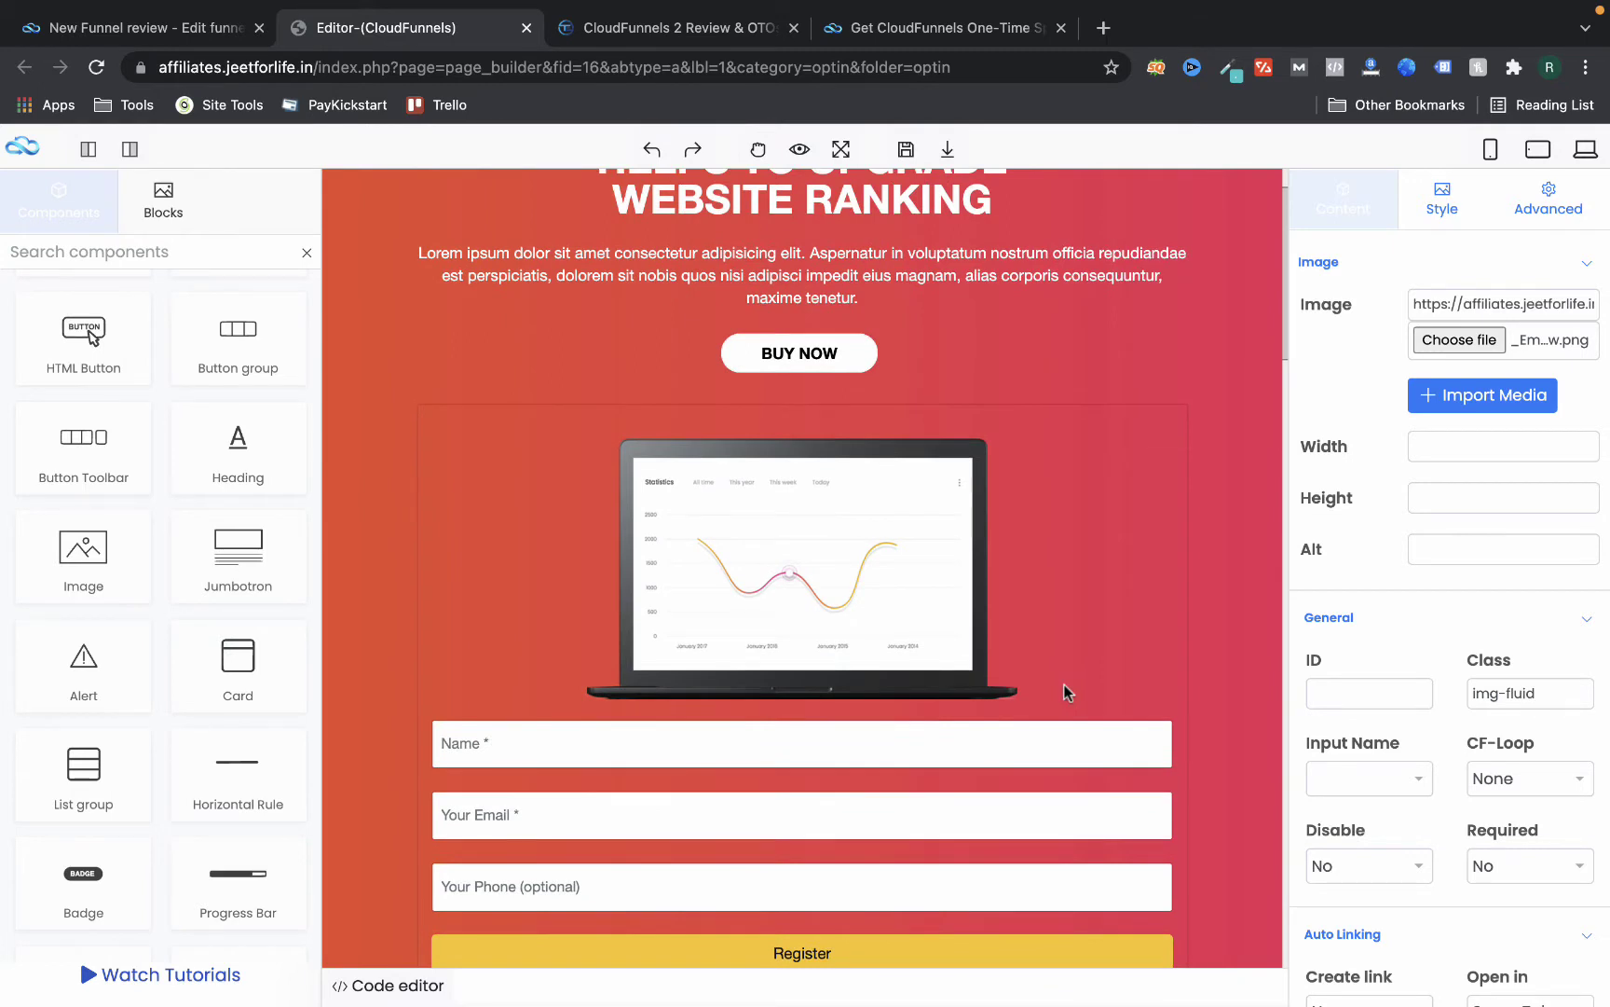
scroll(755, 517, up, 1)
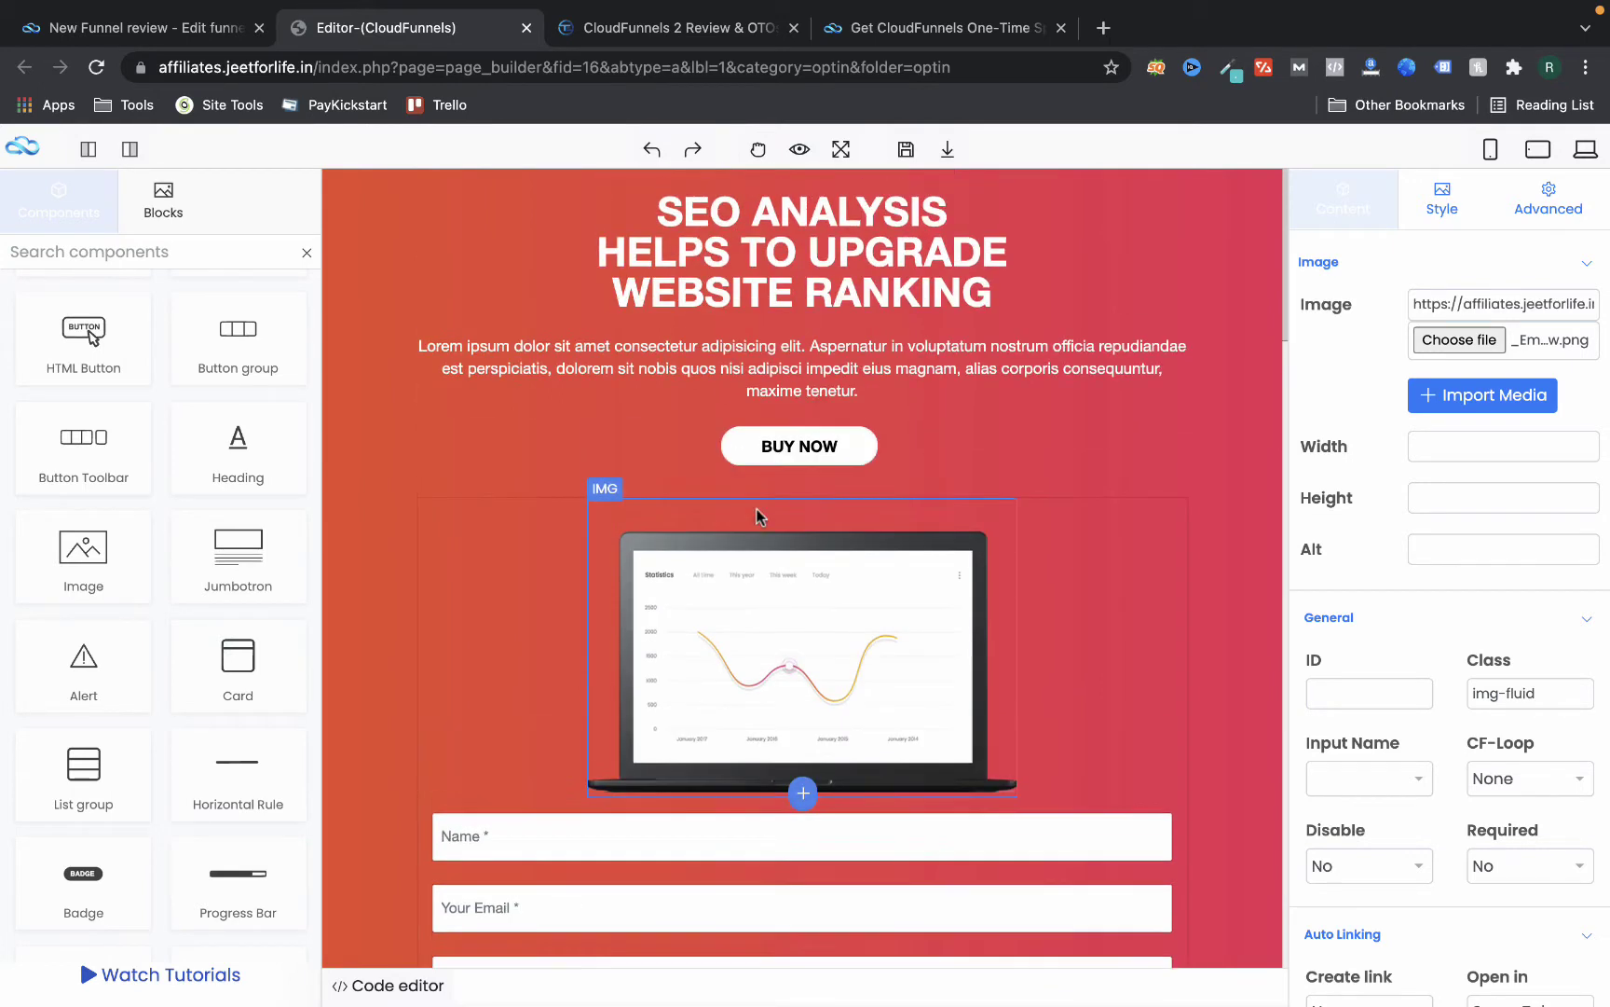
Return to the funnel's edit page and open the template gallery for the Salespage
click(179, 36)
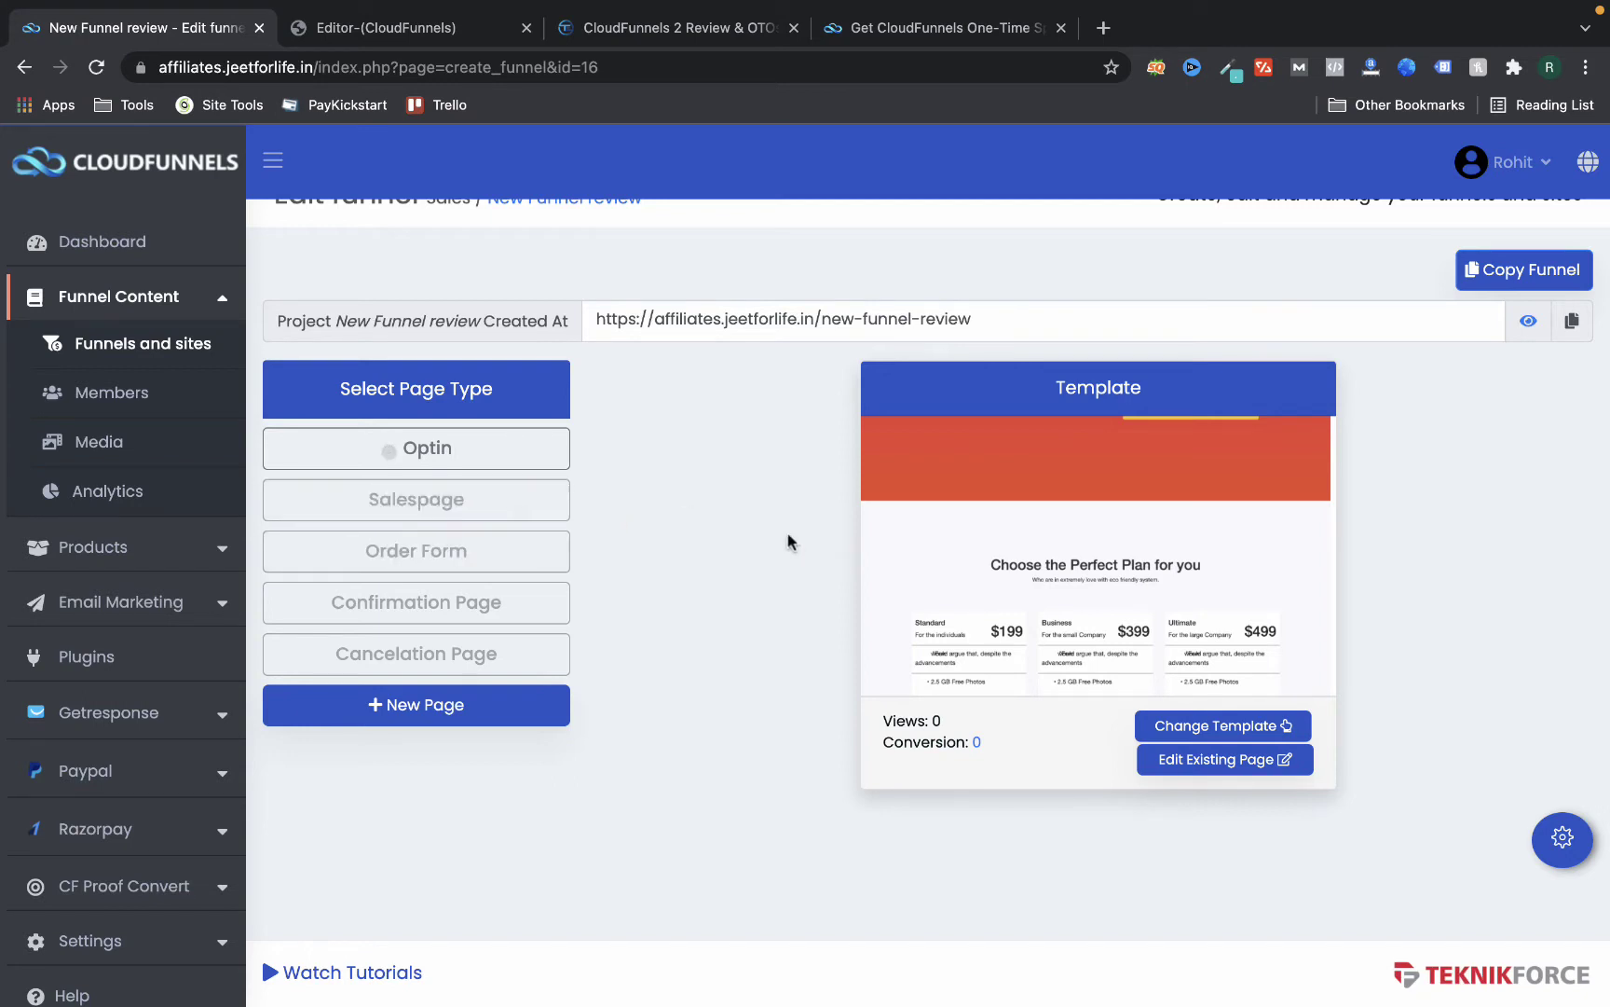
click(458, 508)
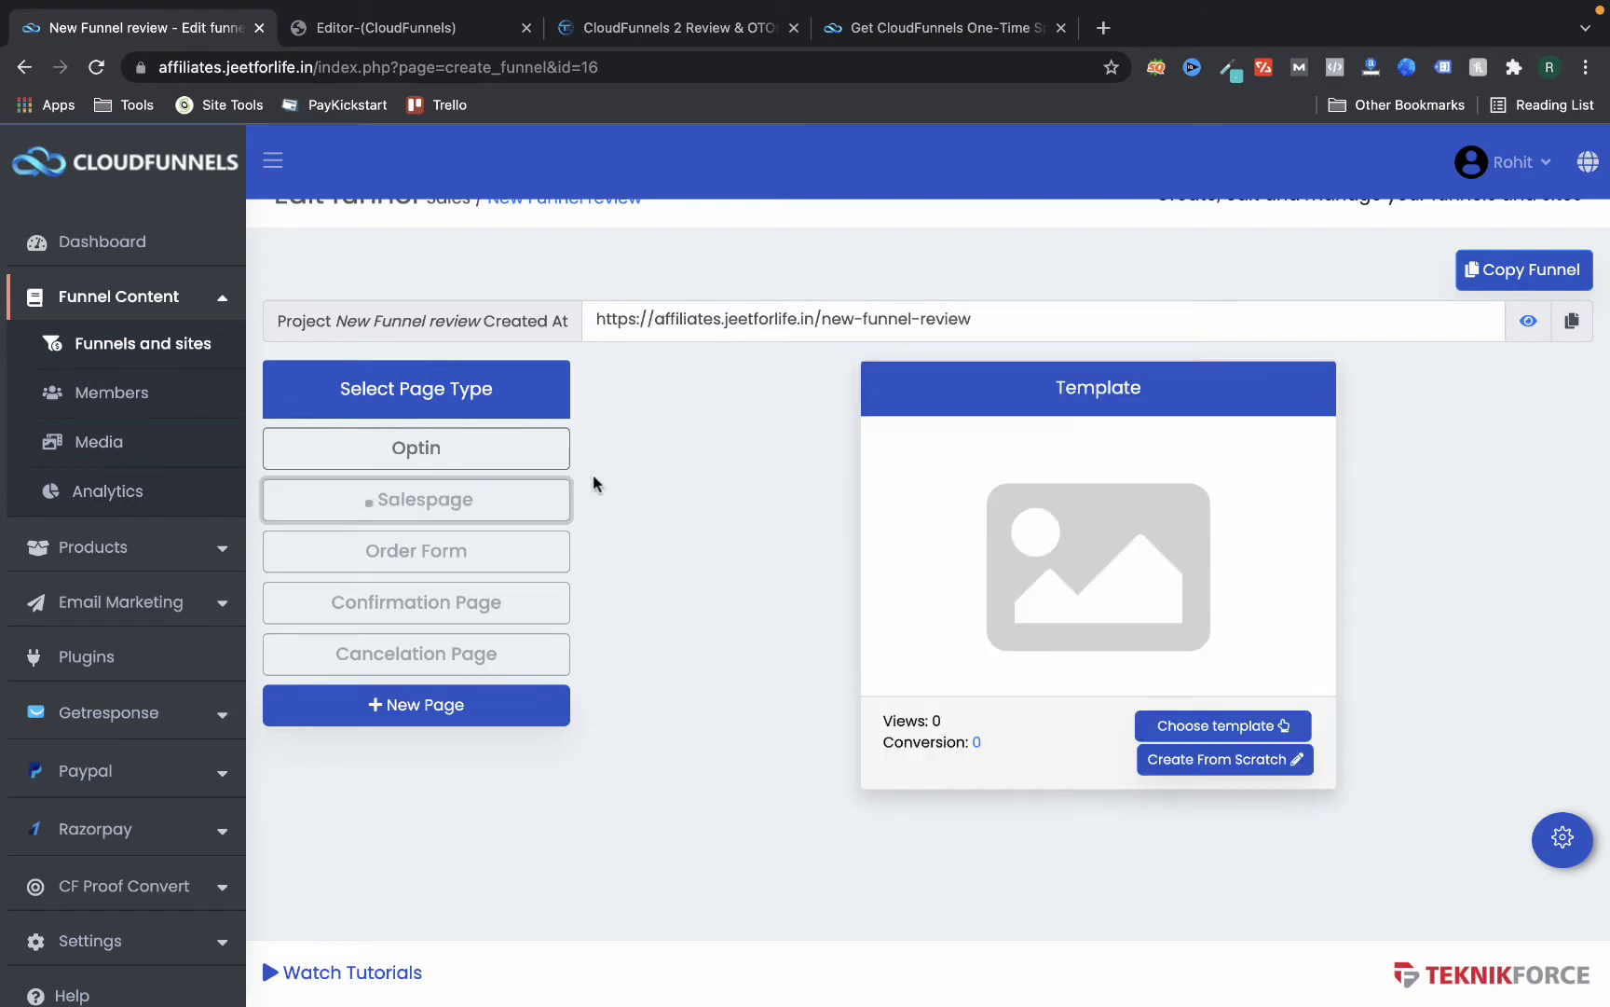
click(431, 459)
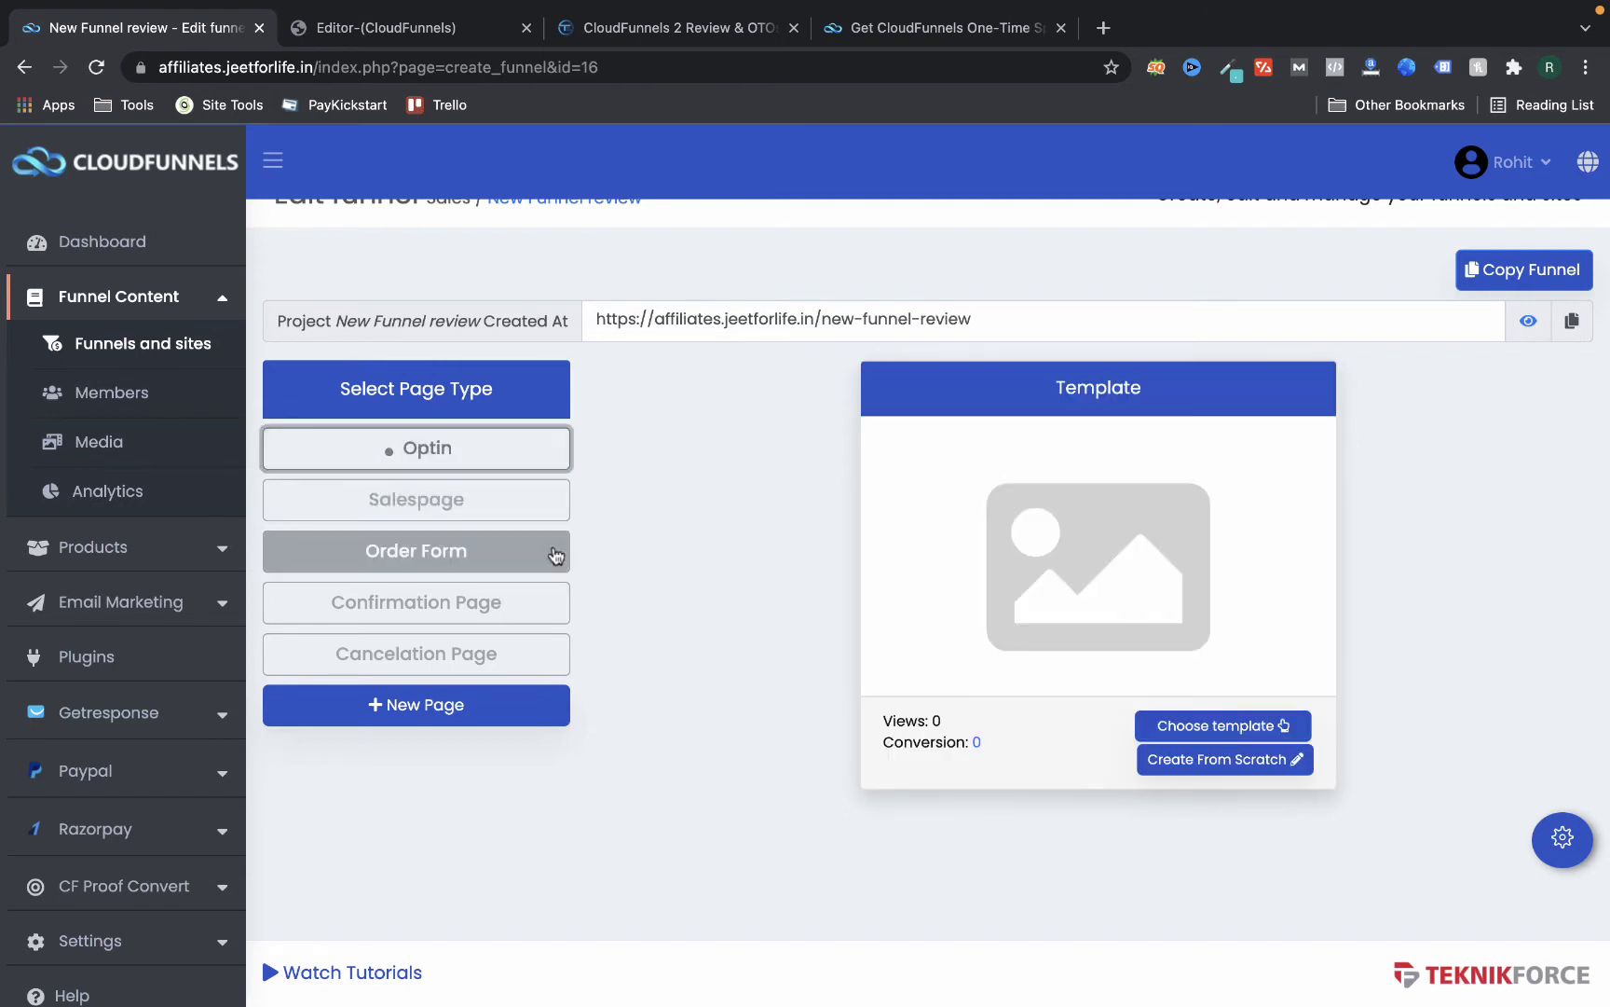
click(522, 511)
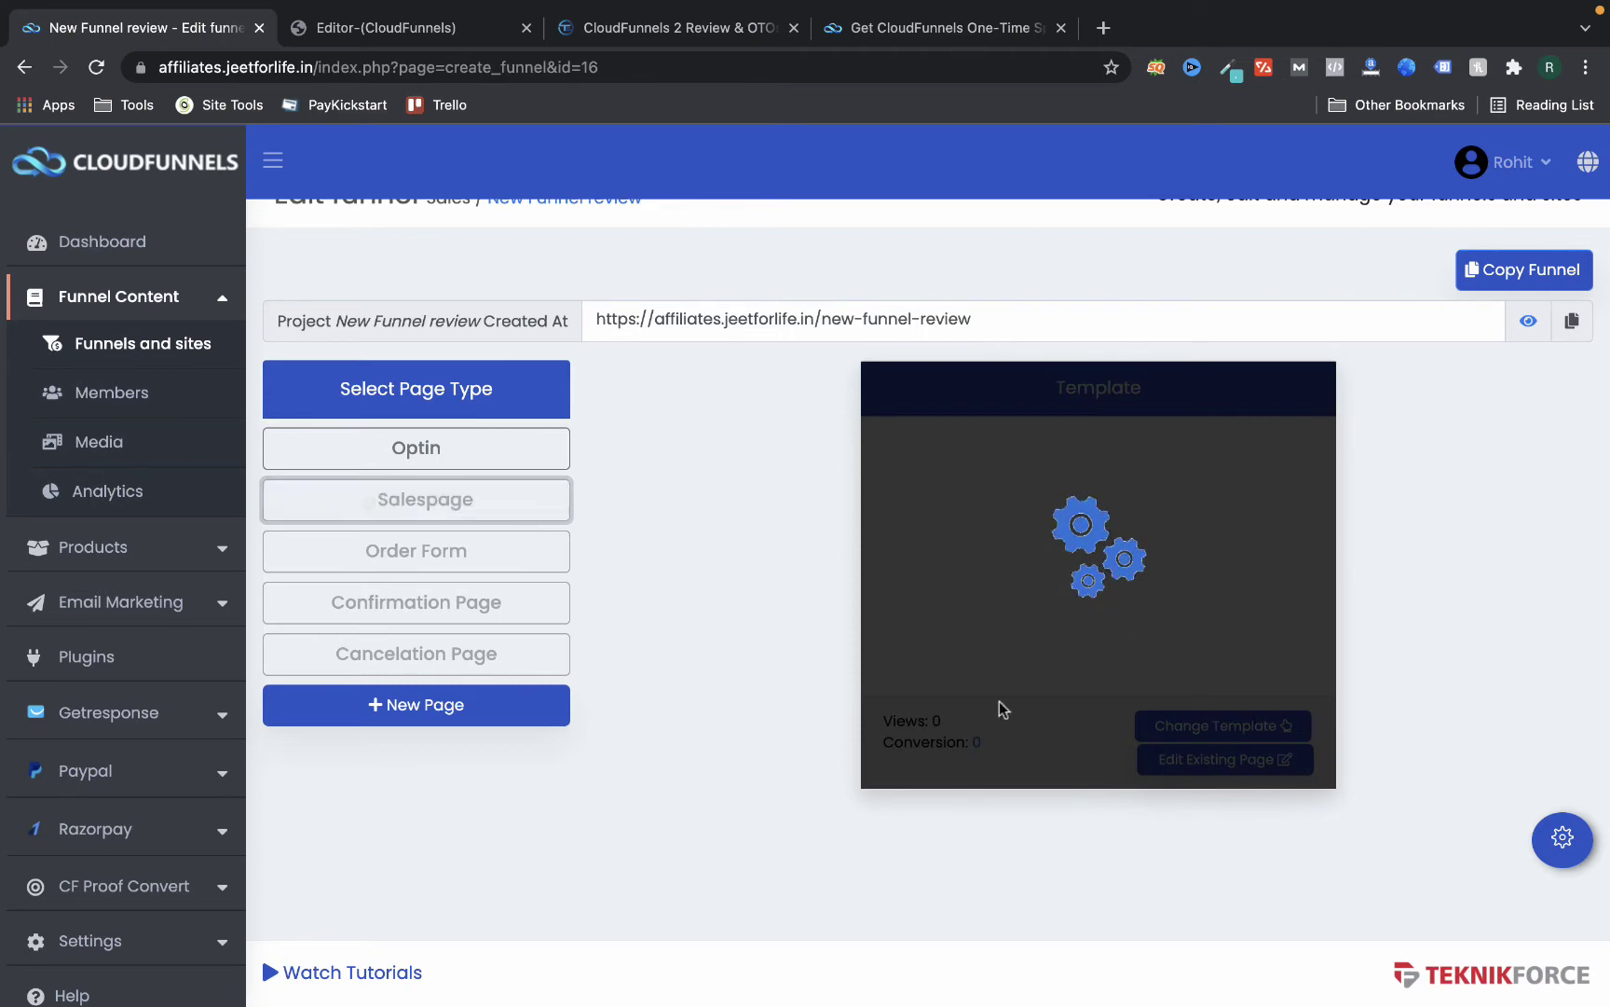
click(1147, 727)
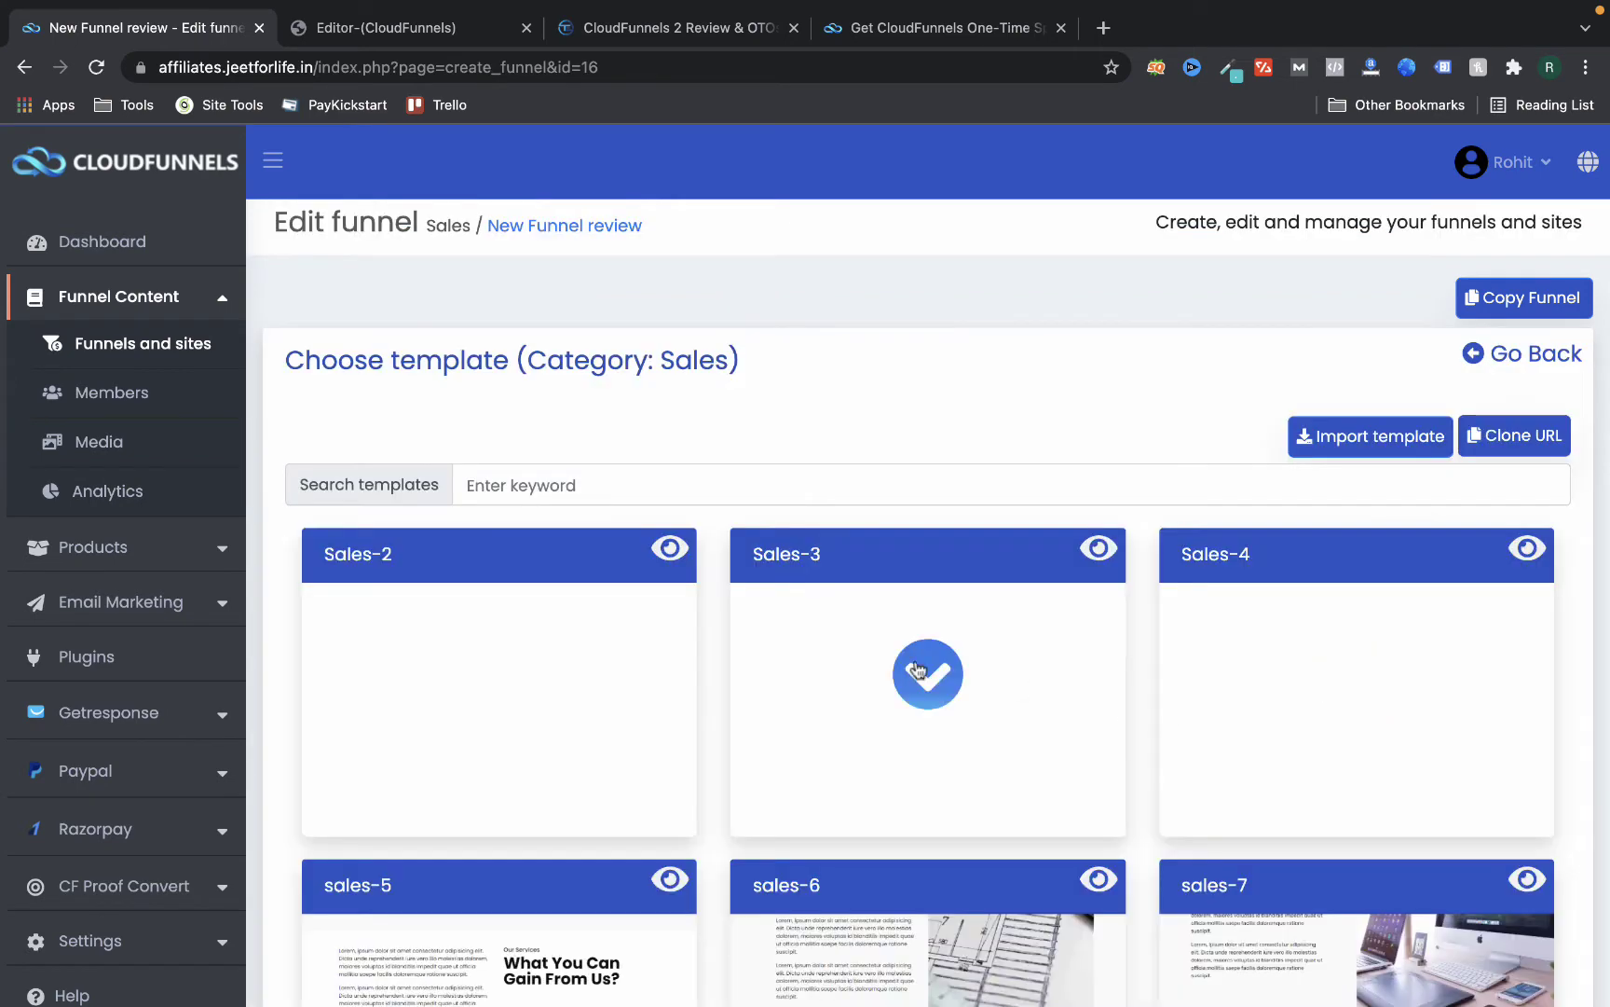
Browse the Sales category templates and apply the Sales-2 template to the Salespage
scroll(951, 690, down, 3)
scroll(932, 671, down, 1)
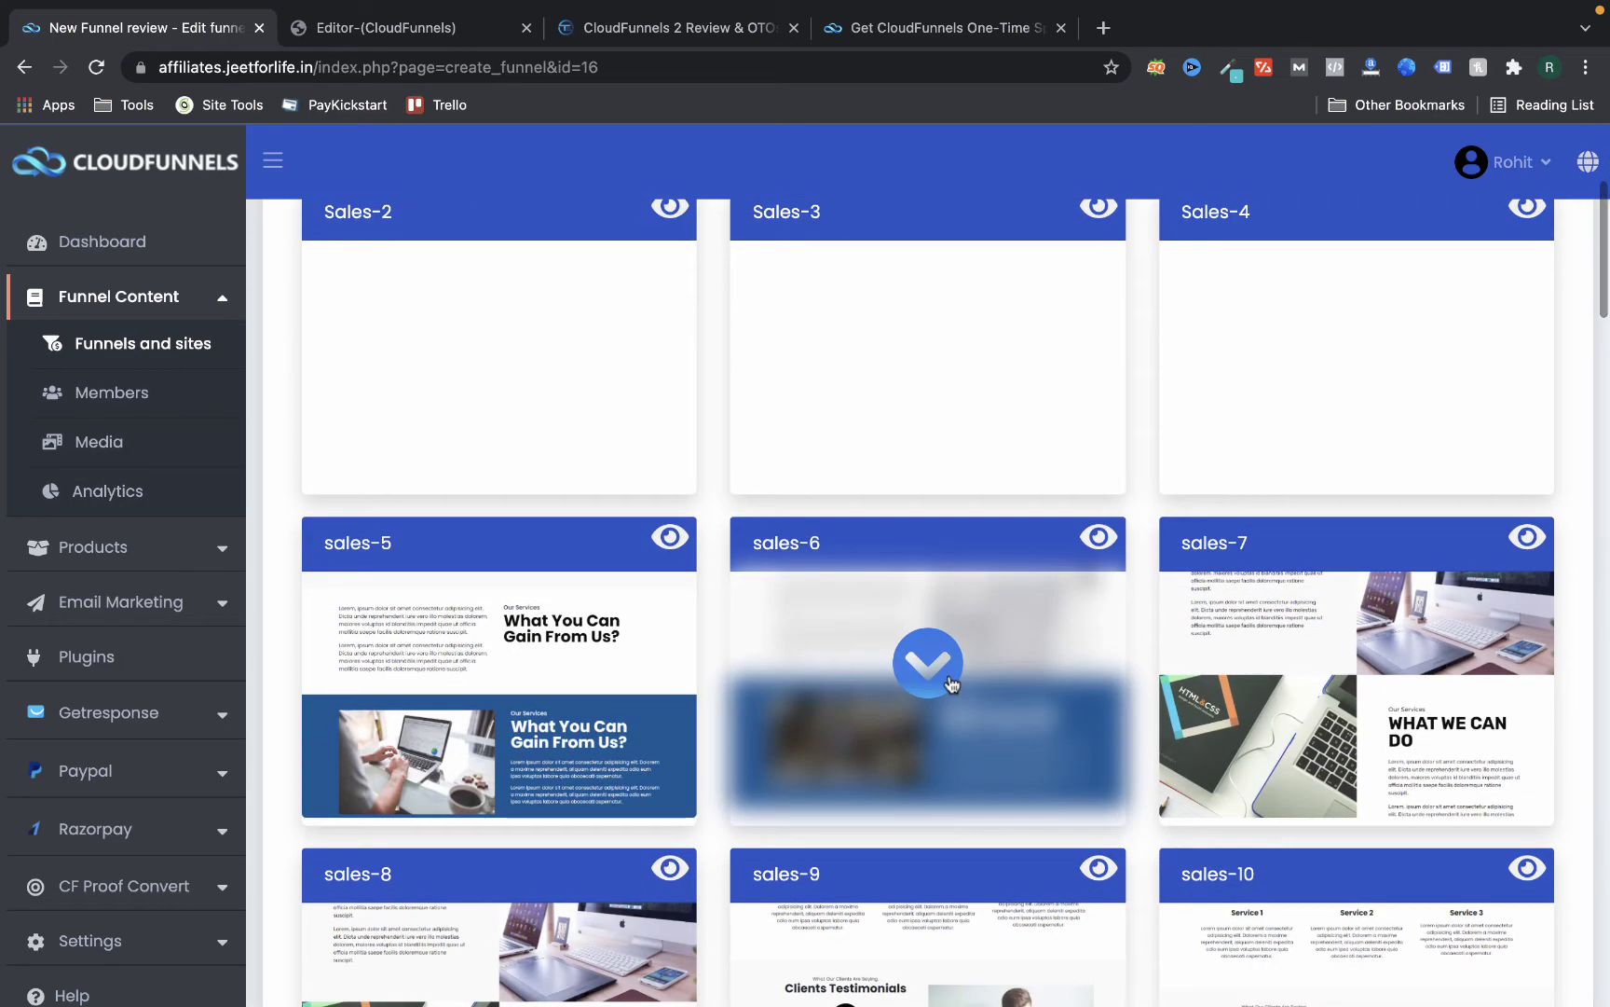
scroll(854, 657, down, 2)
scroll(855, 652, down, 3)
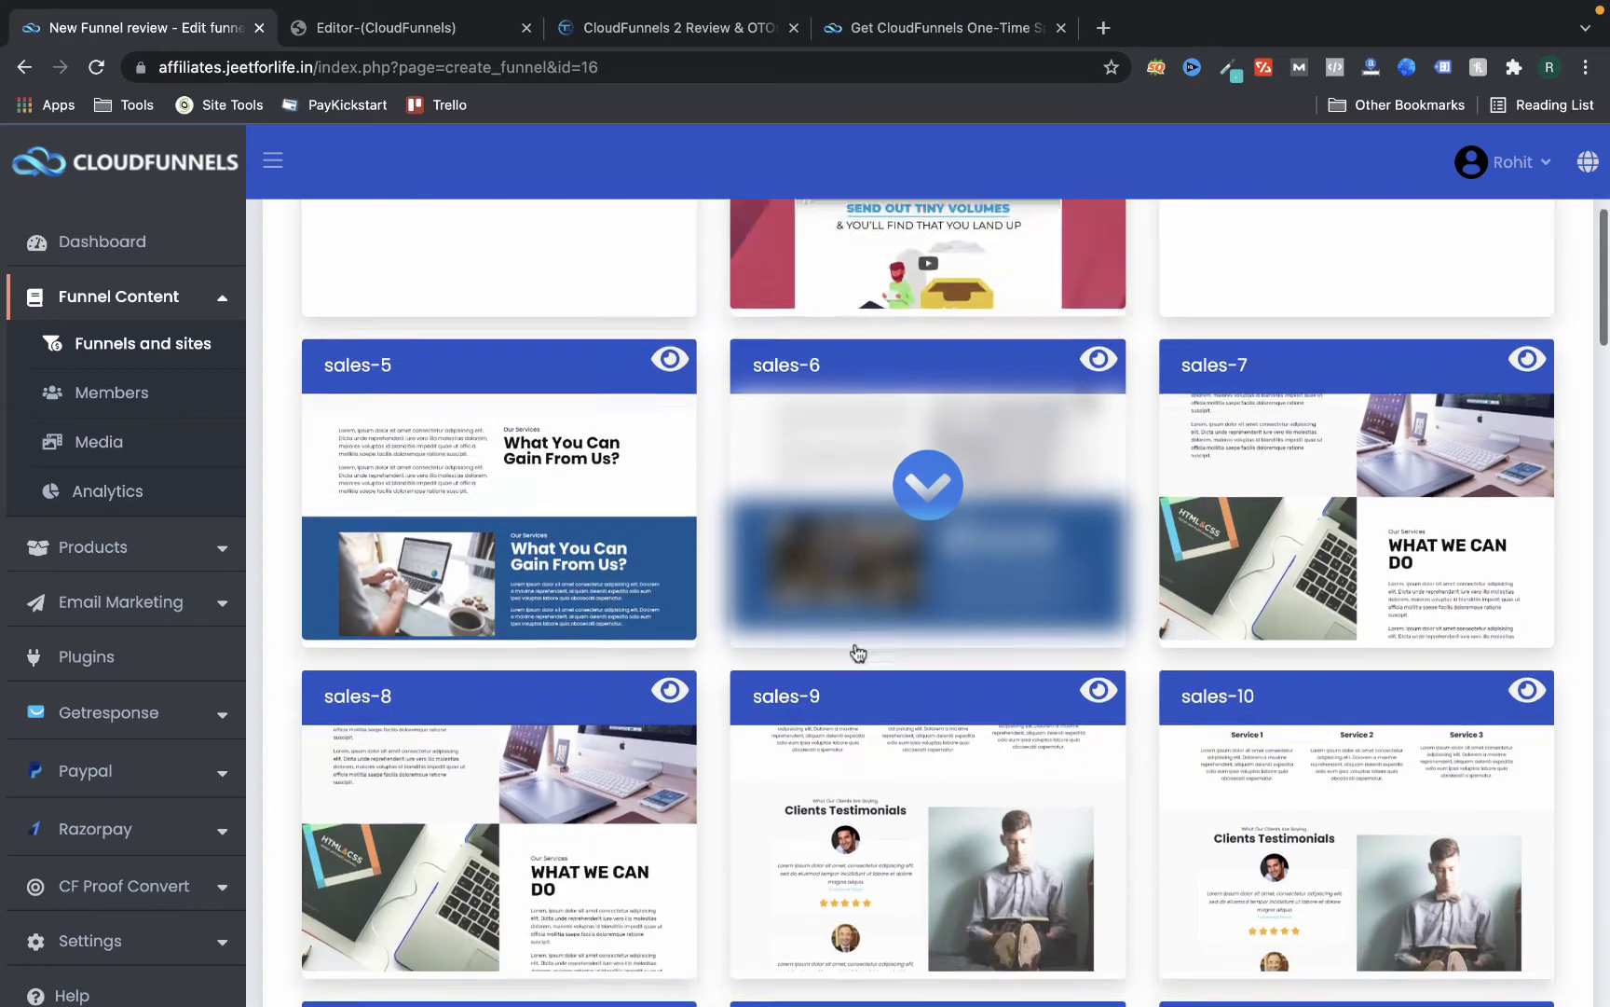
scroll(938, 377, down, 6)
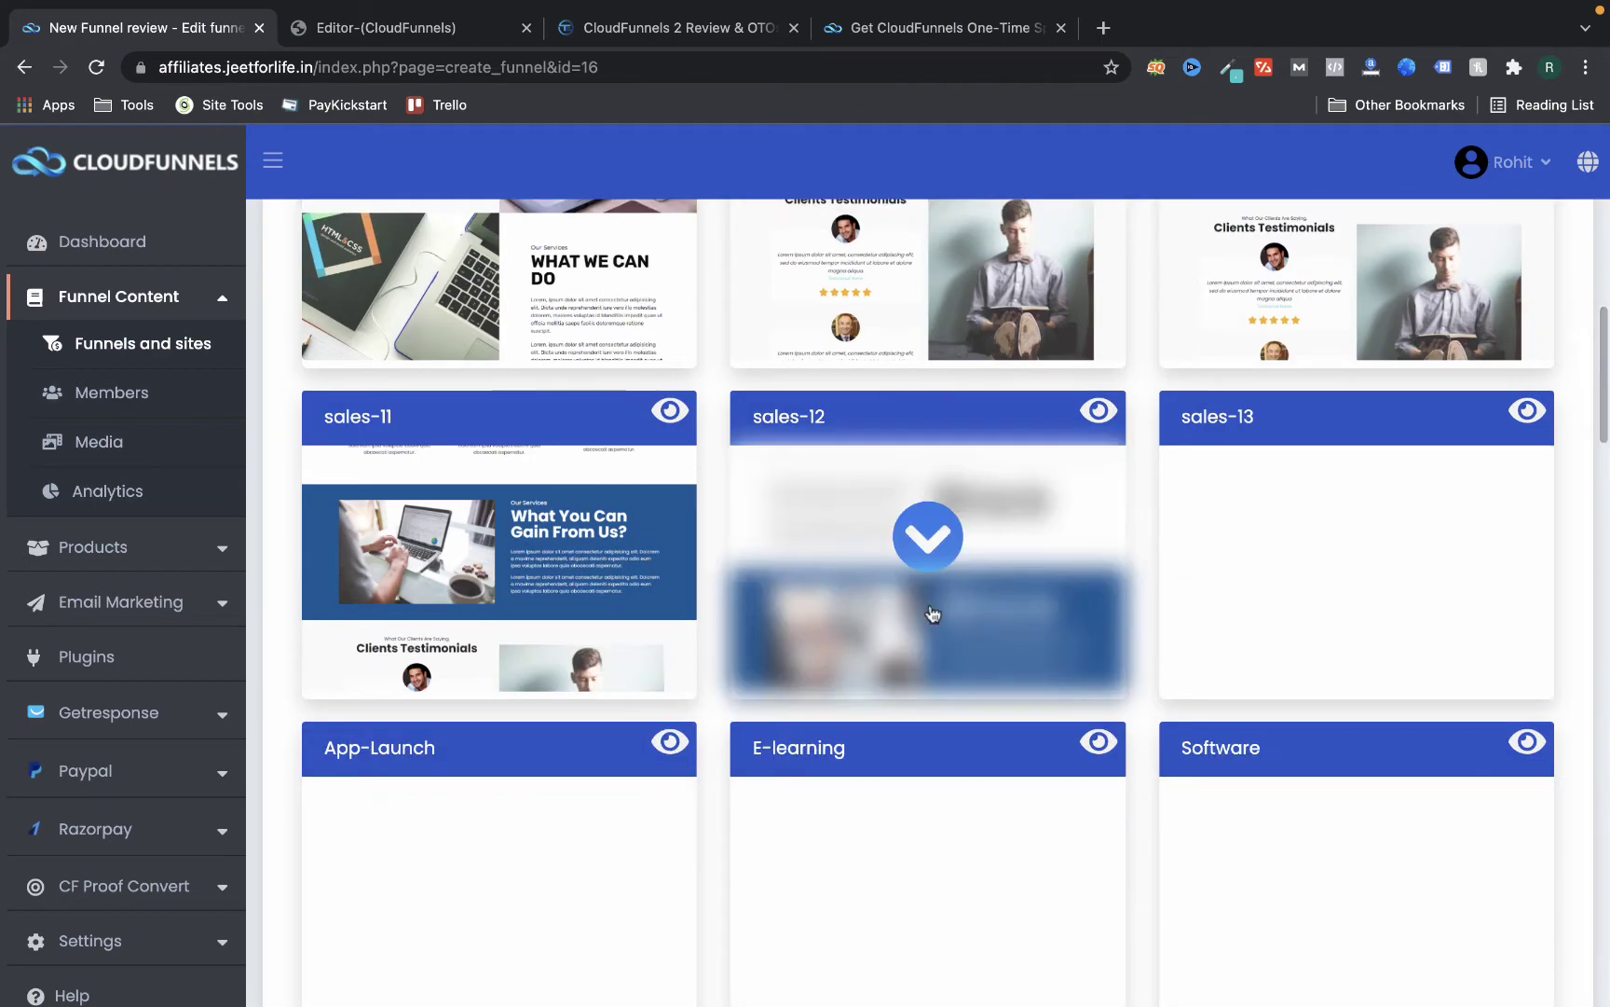
scroll(931, 616, up, 13)
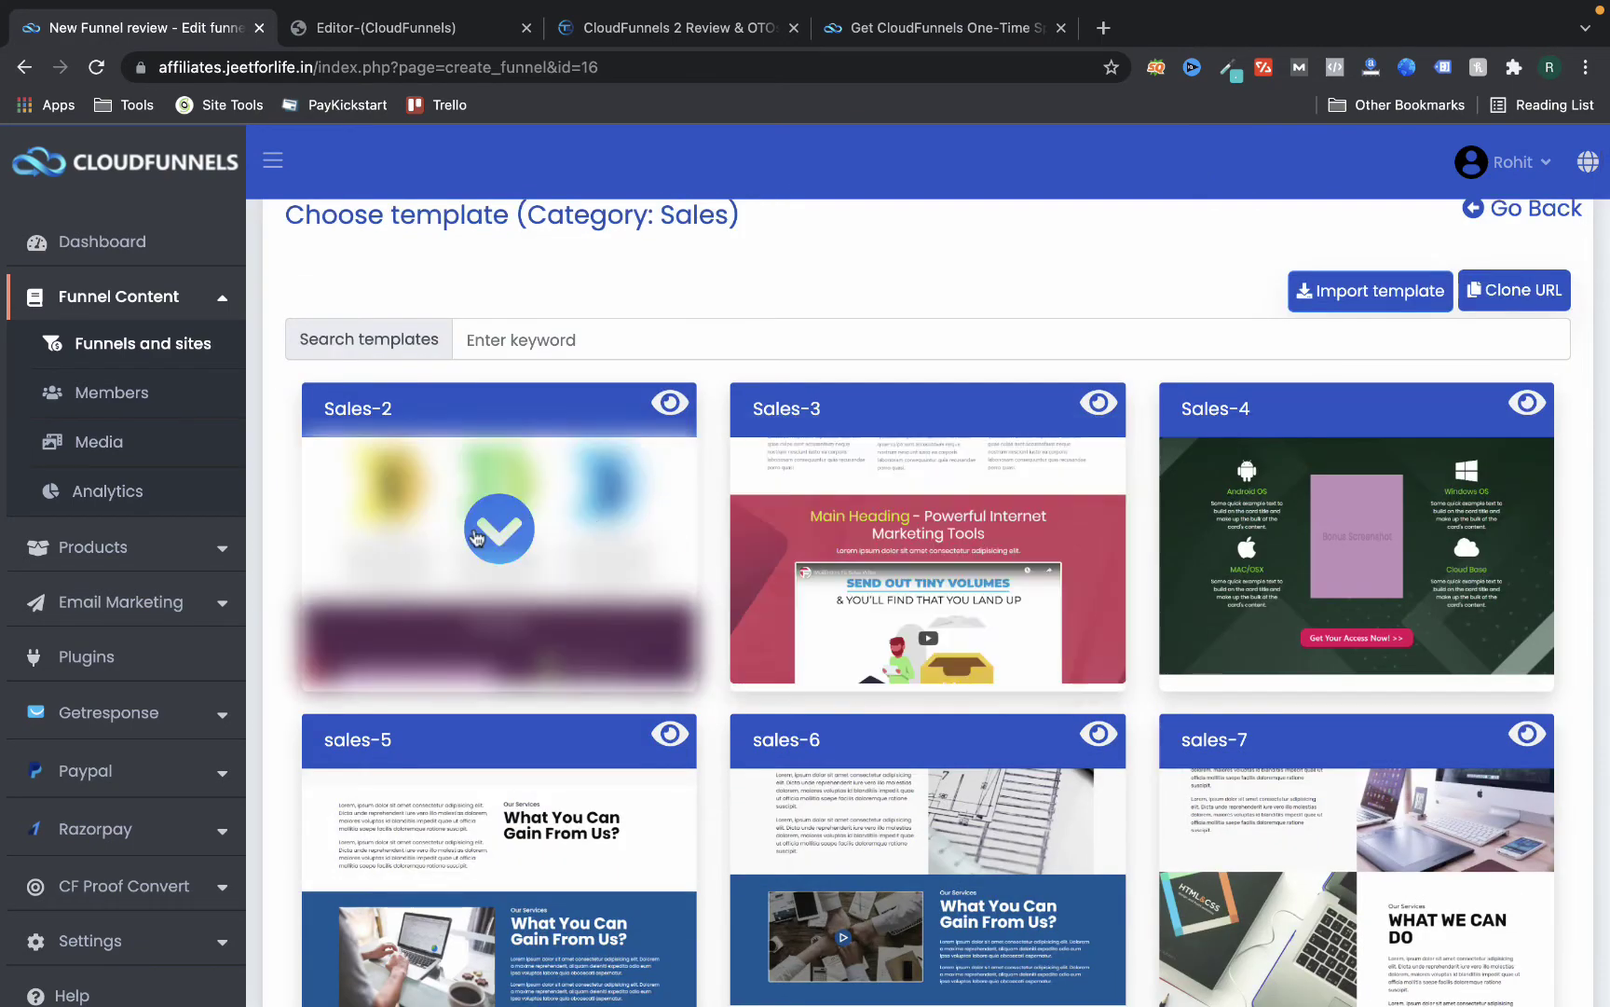
click(477, 537)
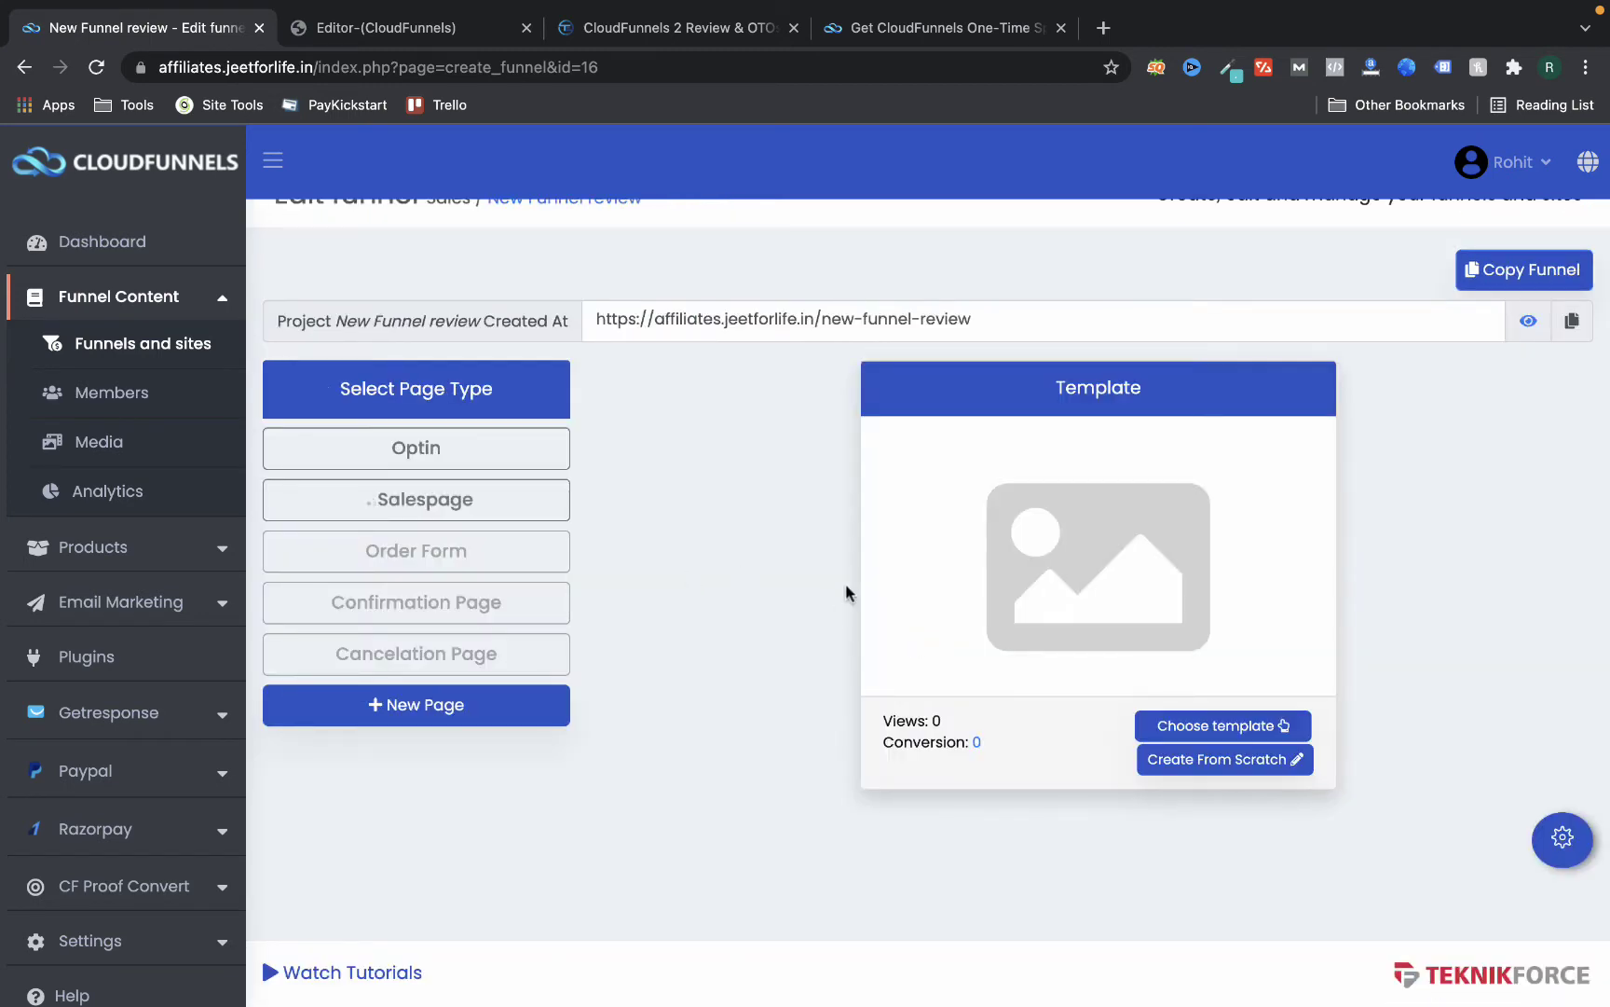
Open the Salespage in the page editor and look through its layout, from the header video and access button to the testimonials
click(1203, 777)
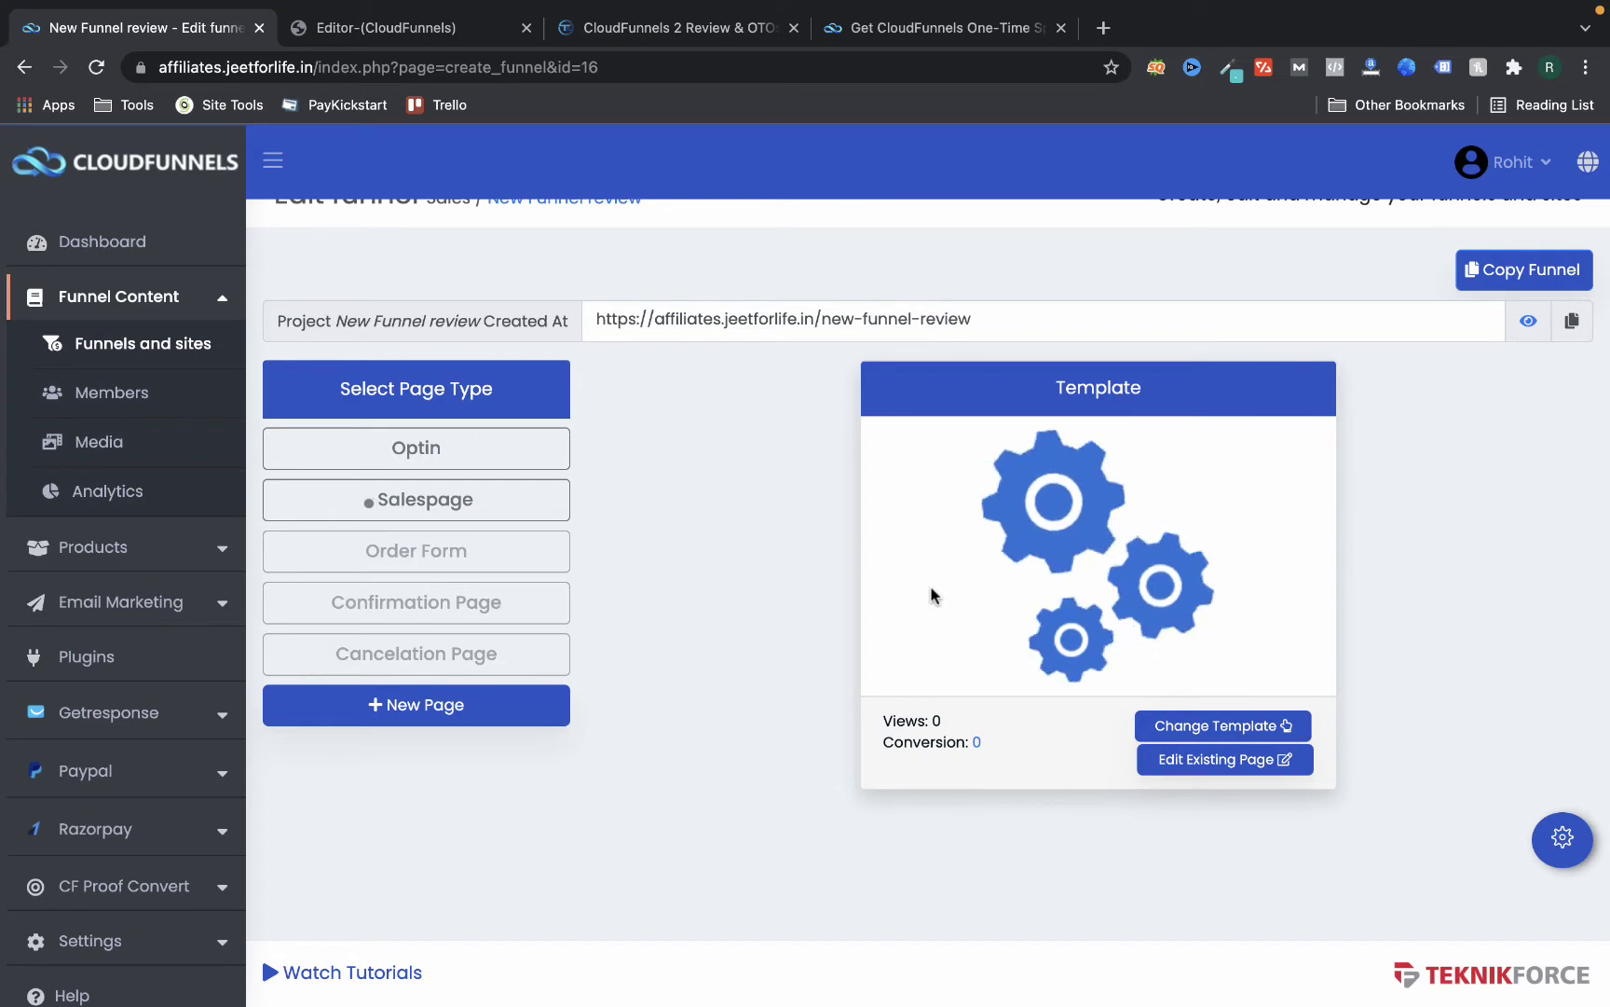
click(1233, 762)
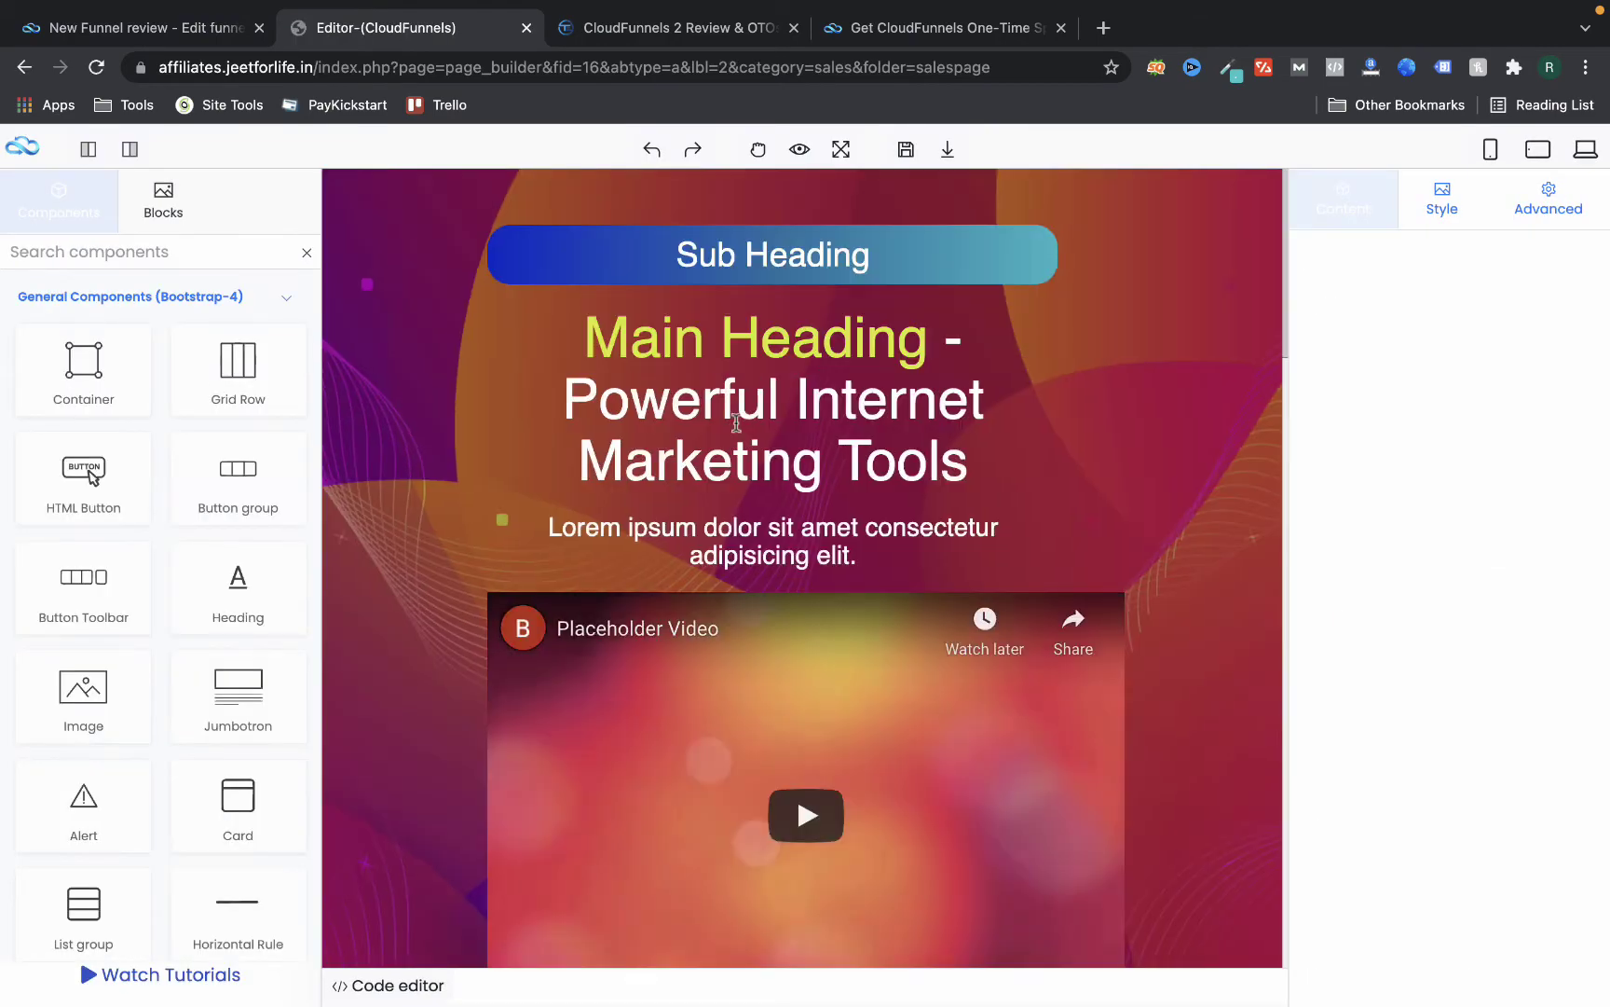
scroll(736, 422, down, 5)
scroll(736, 422, down, 10)
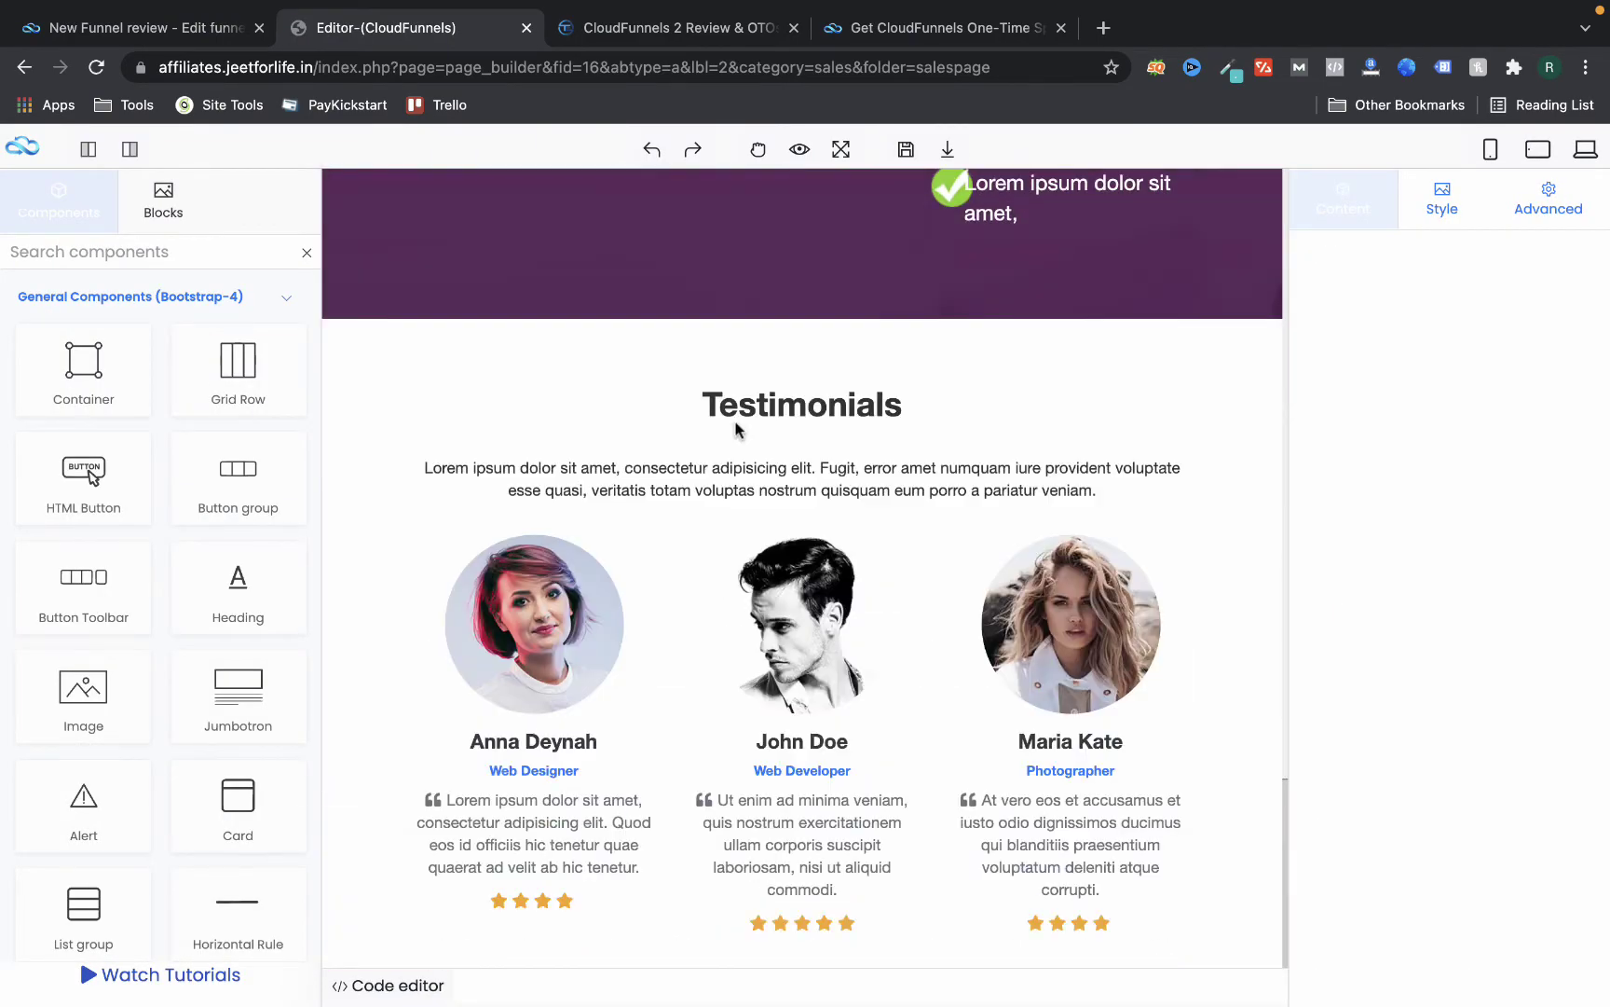
scroll(737, 422, up, 15)
scroll(525, 539, down, 3)
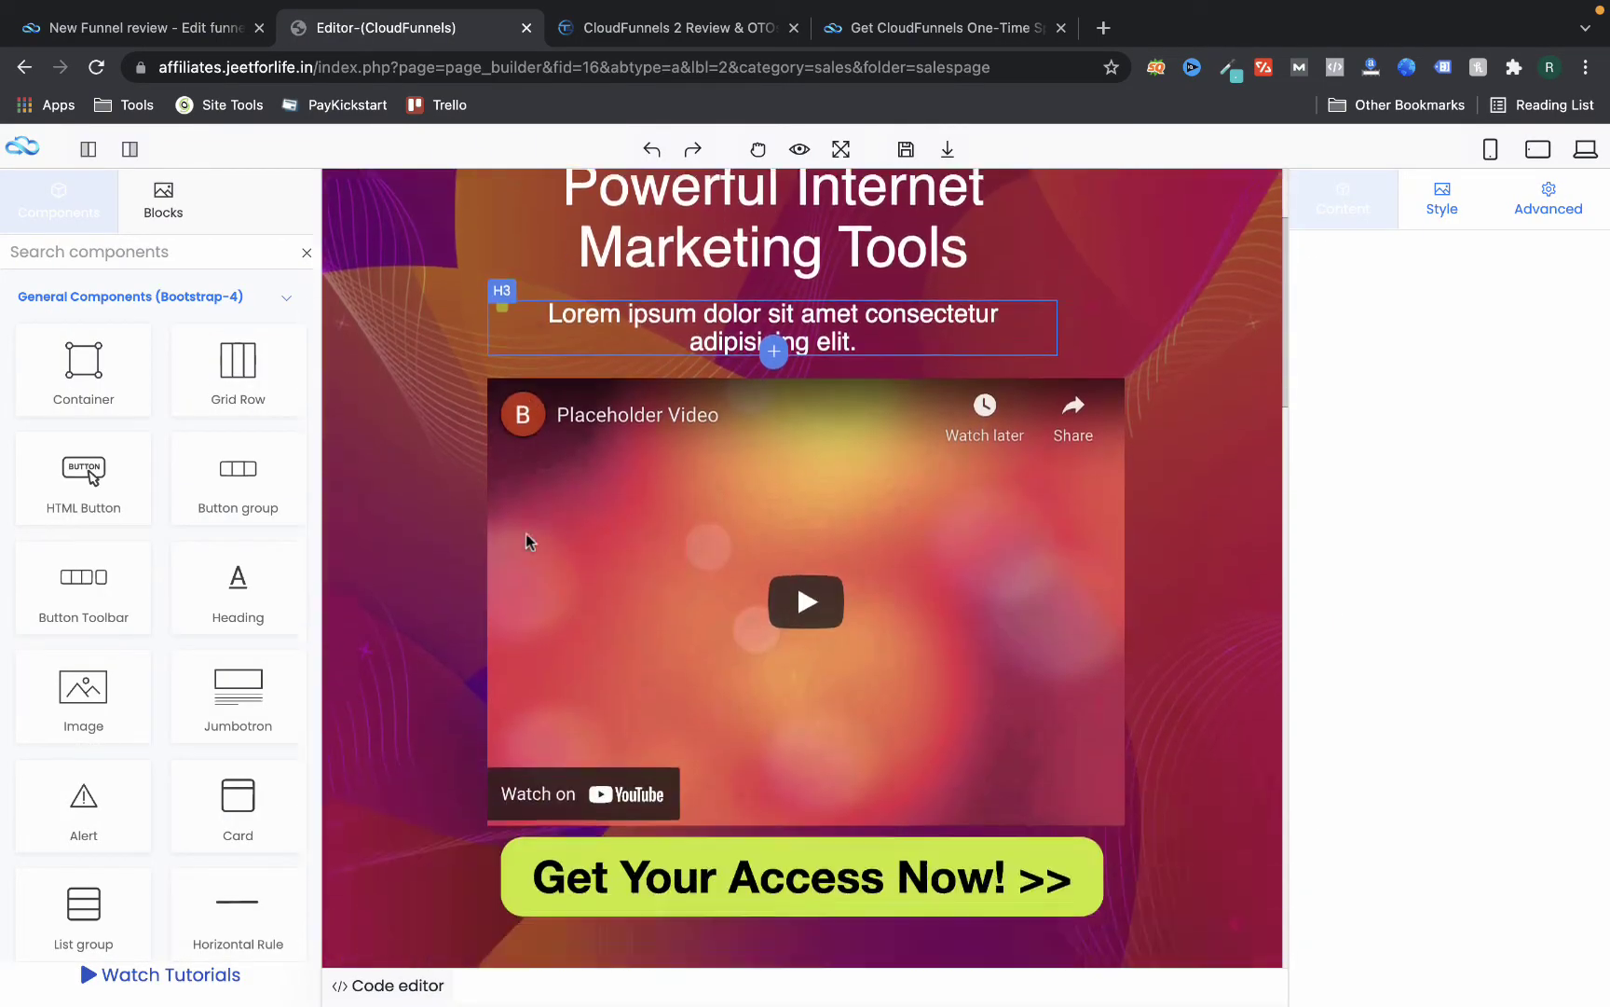
scroll(738, 565, down, 3)
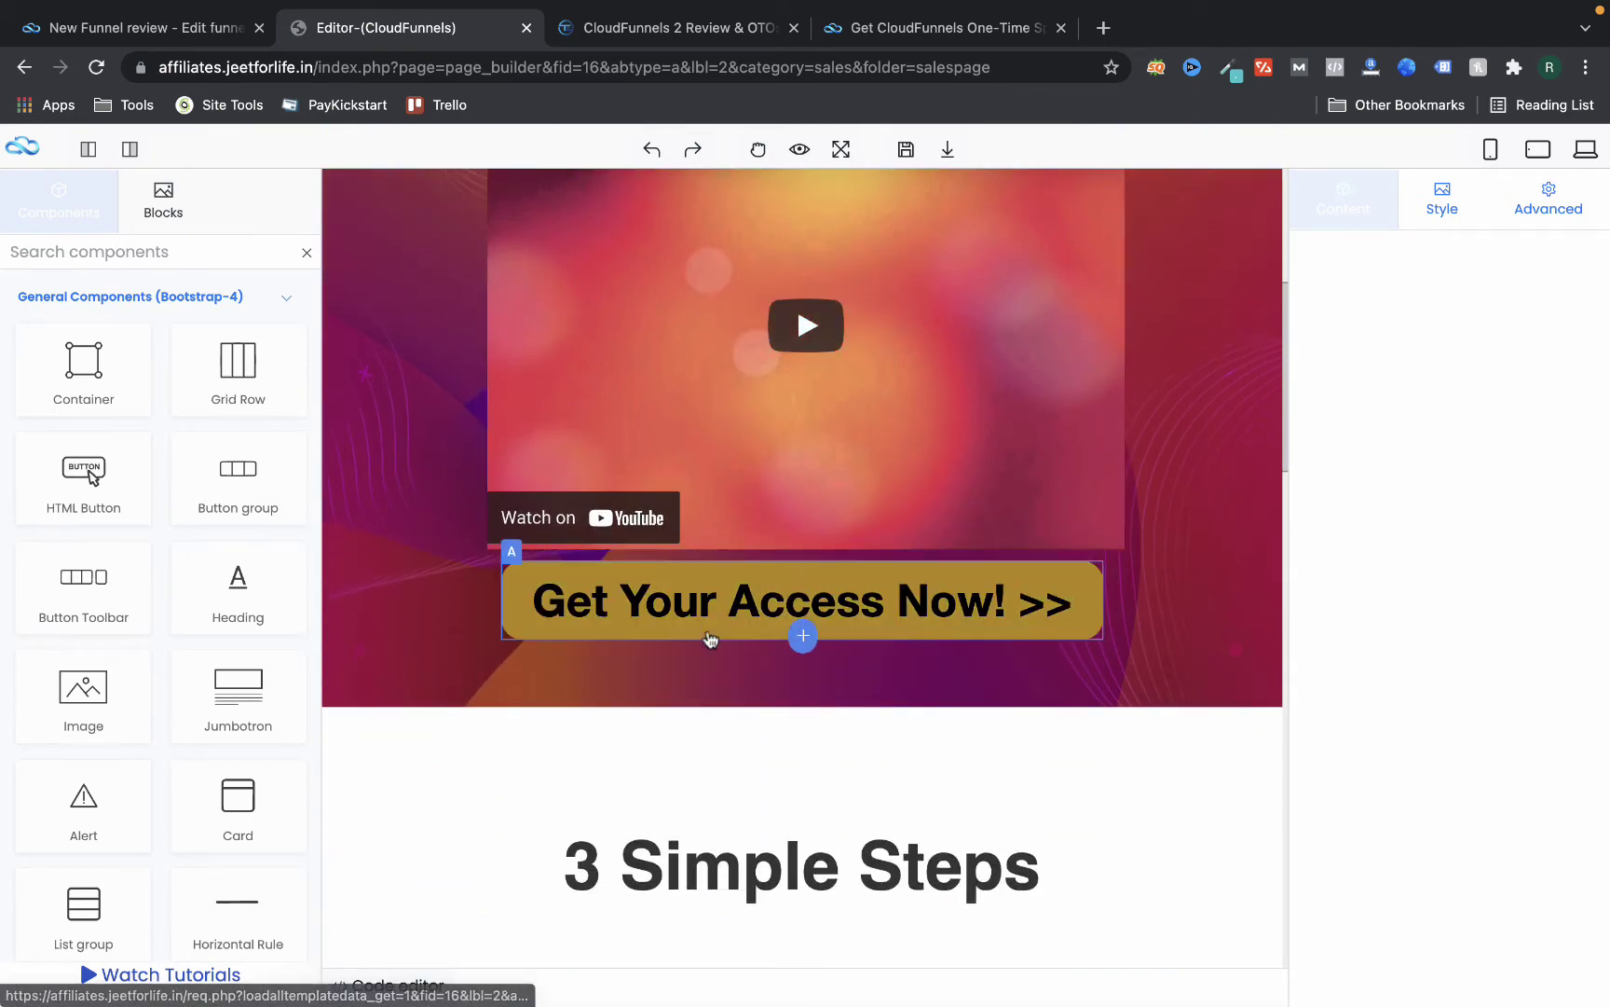
scroll(774, 601, down, 1)
scroll(916, 529, down, 6)
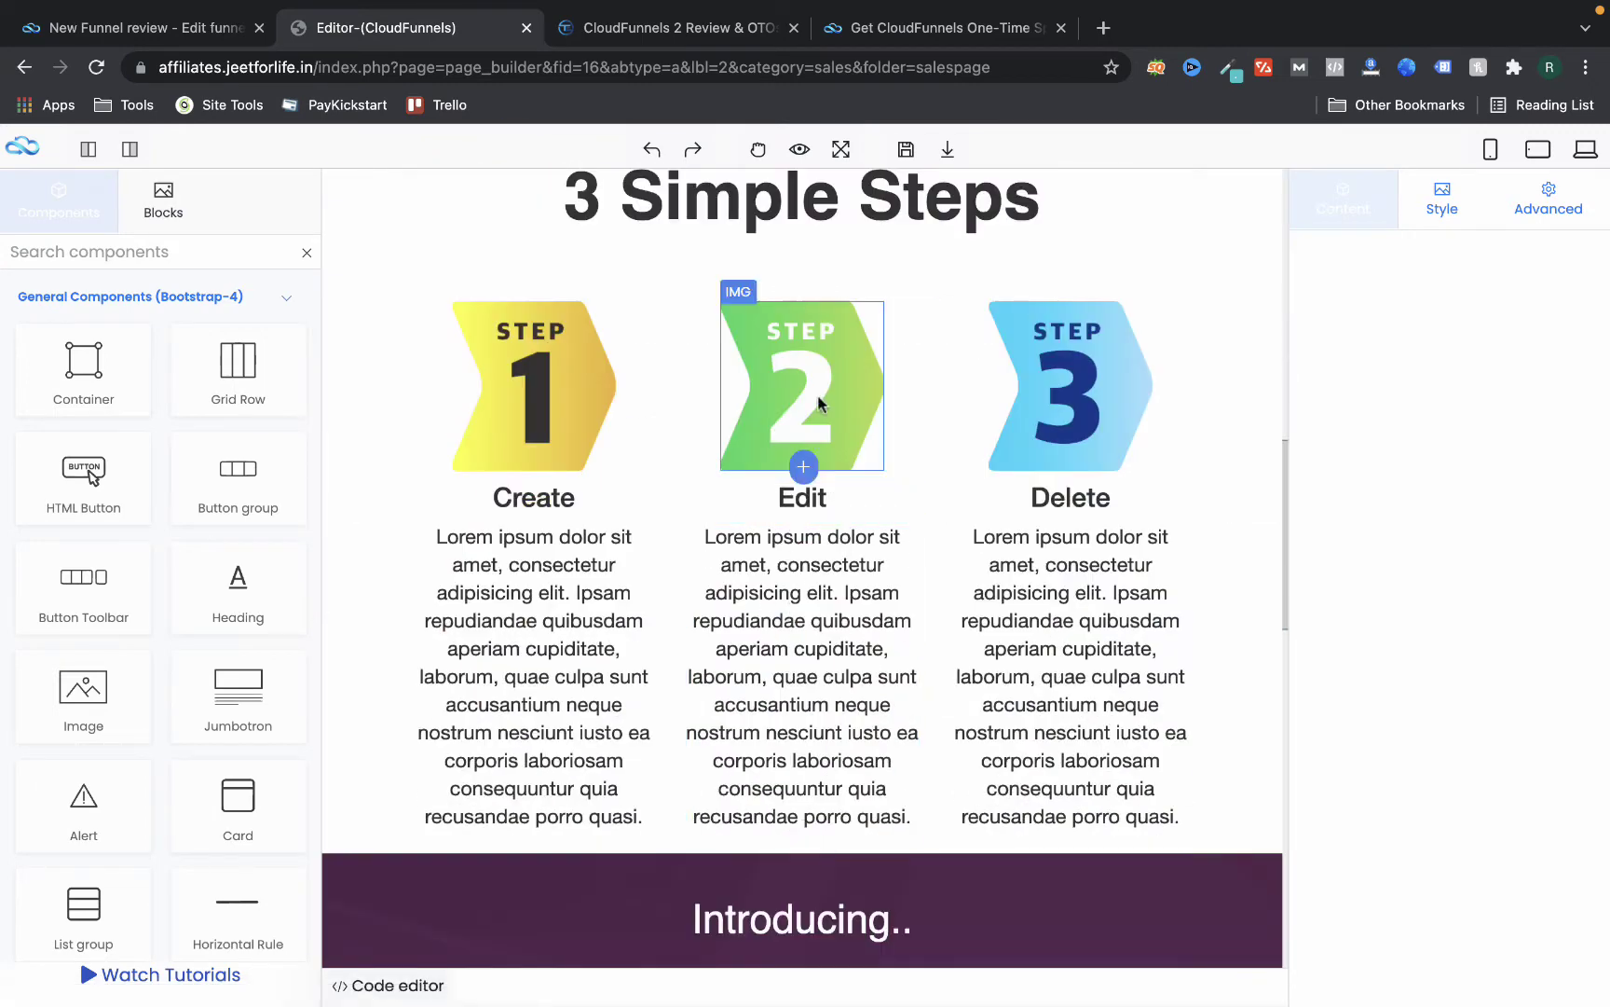
Delete the container holding the "3 Simple Steps" section from the Salespage and review the page header
scroll(819, 403, up, 3)
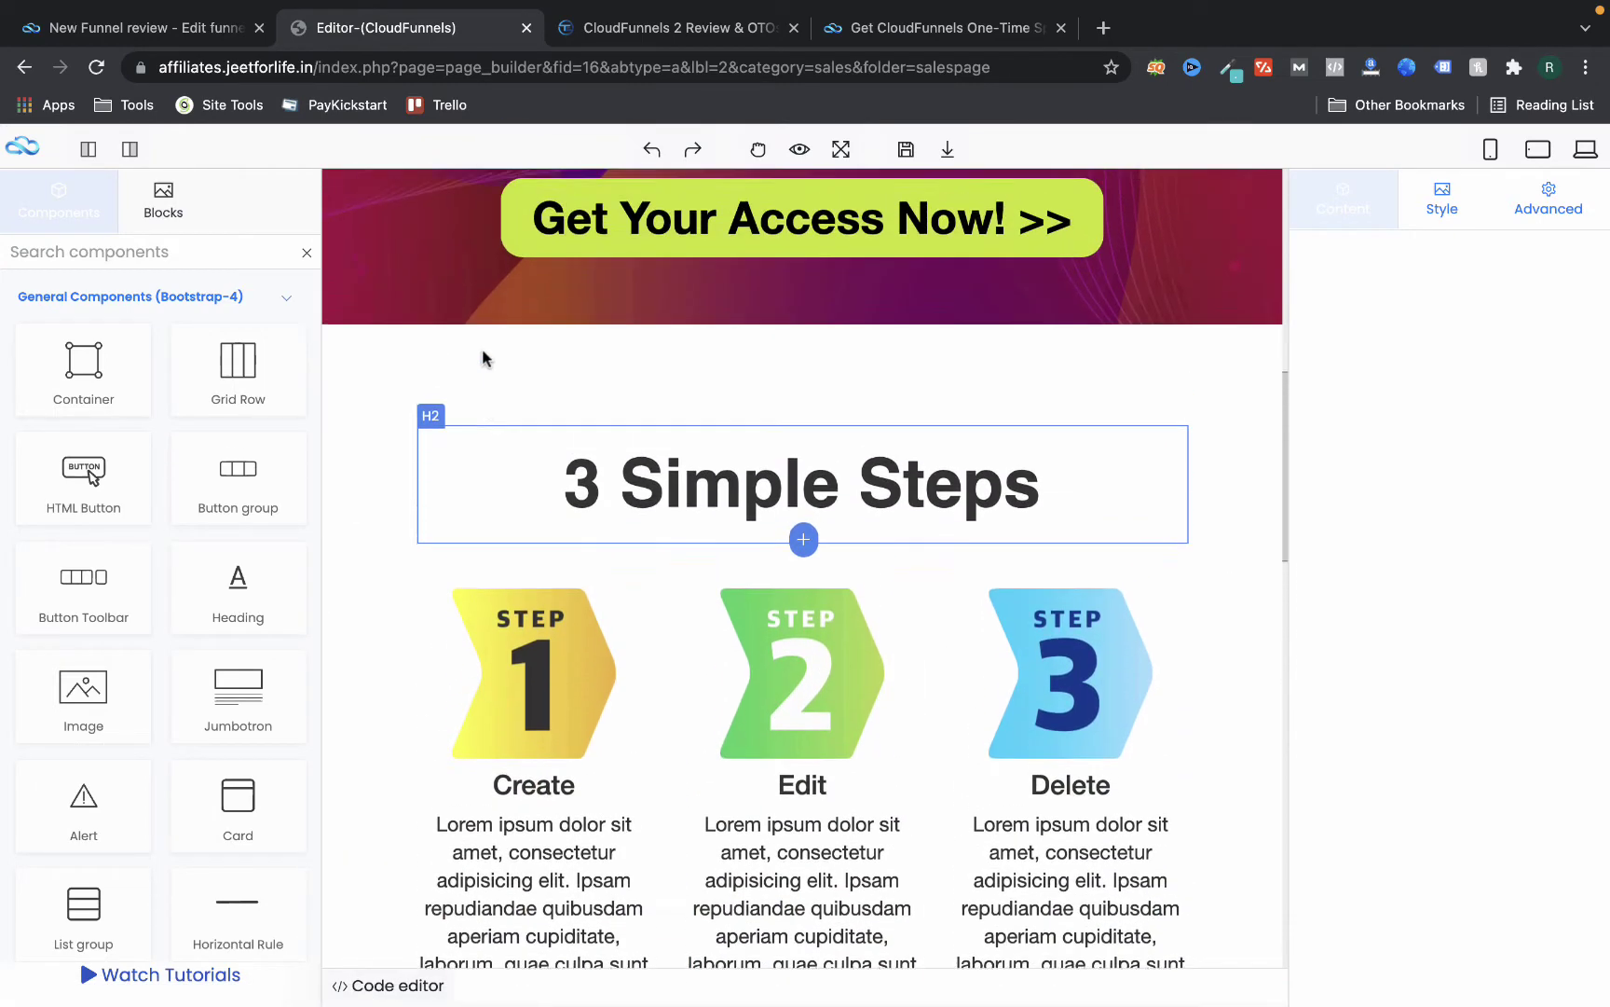
click(395, 378)
click(633, 428)
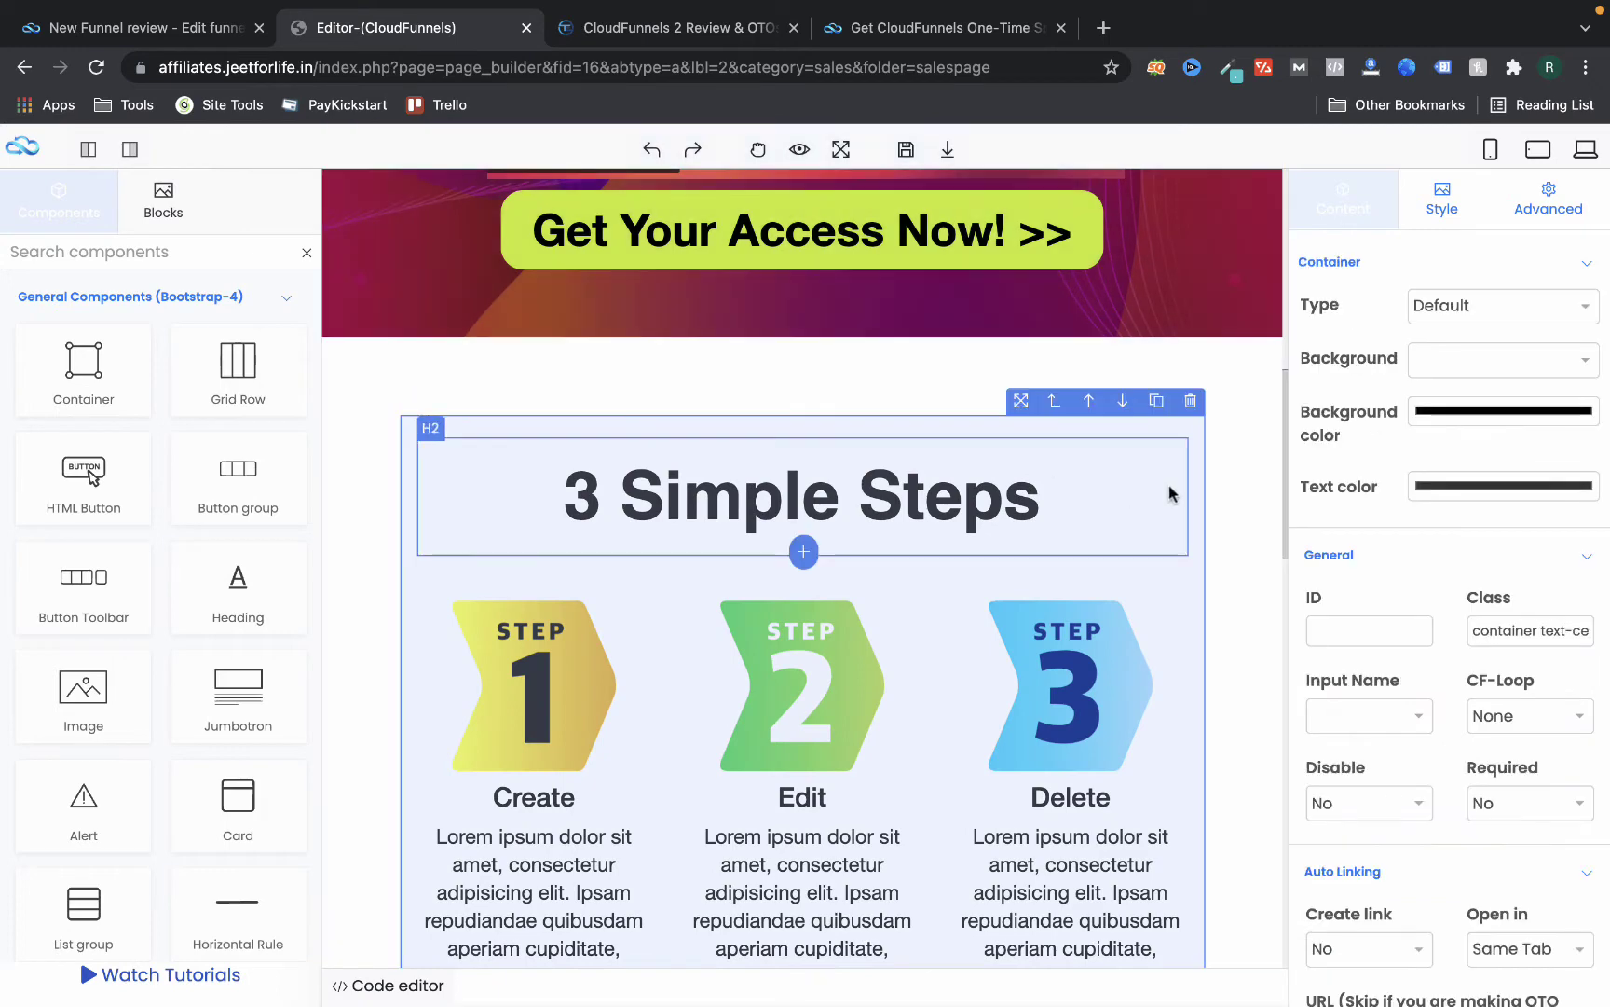
click(1190, 401)
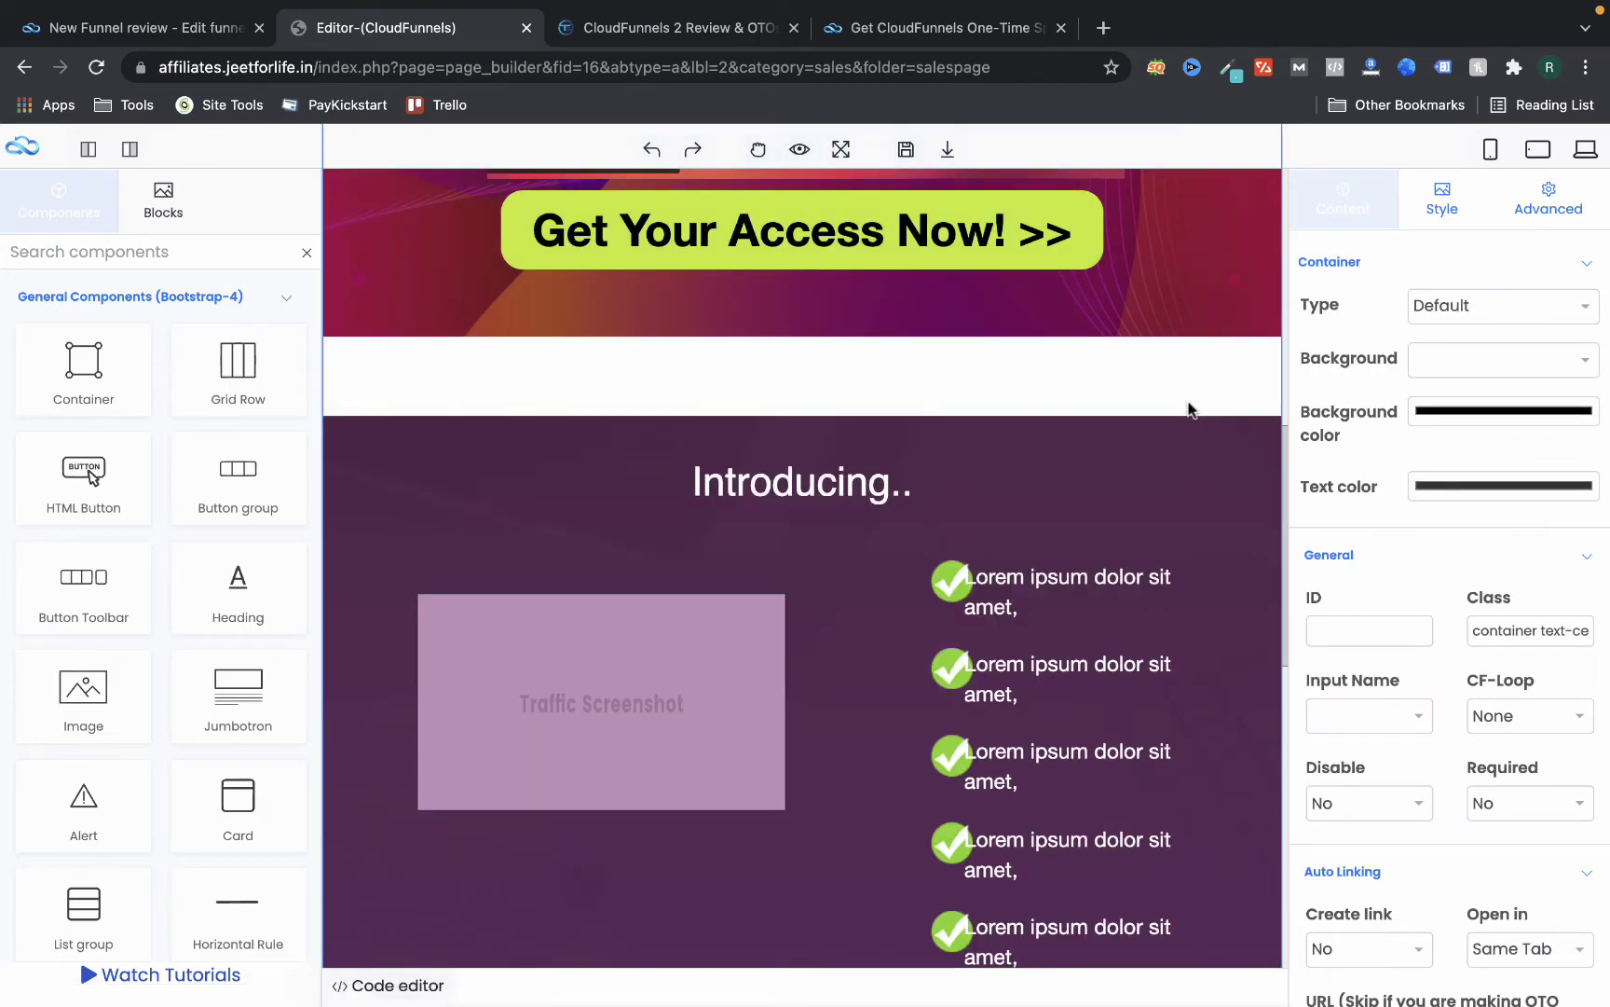
scroll(1188, 401, up, 8)
scroll(1187, 402, up, 2)
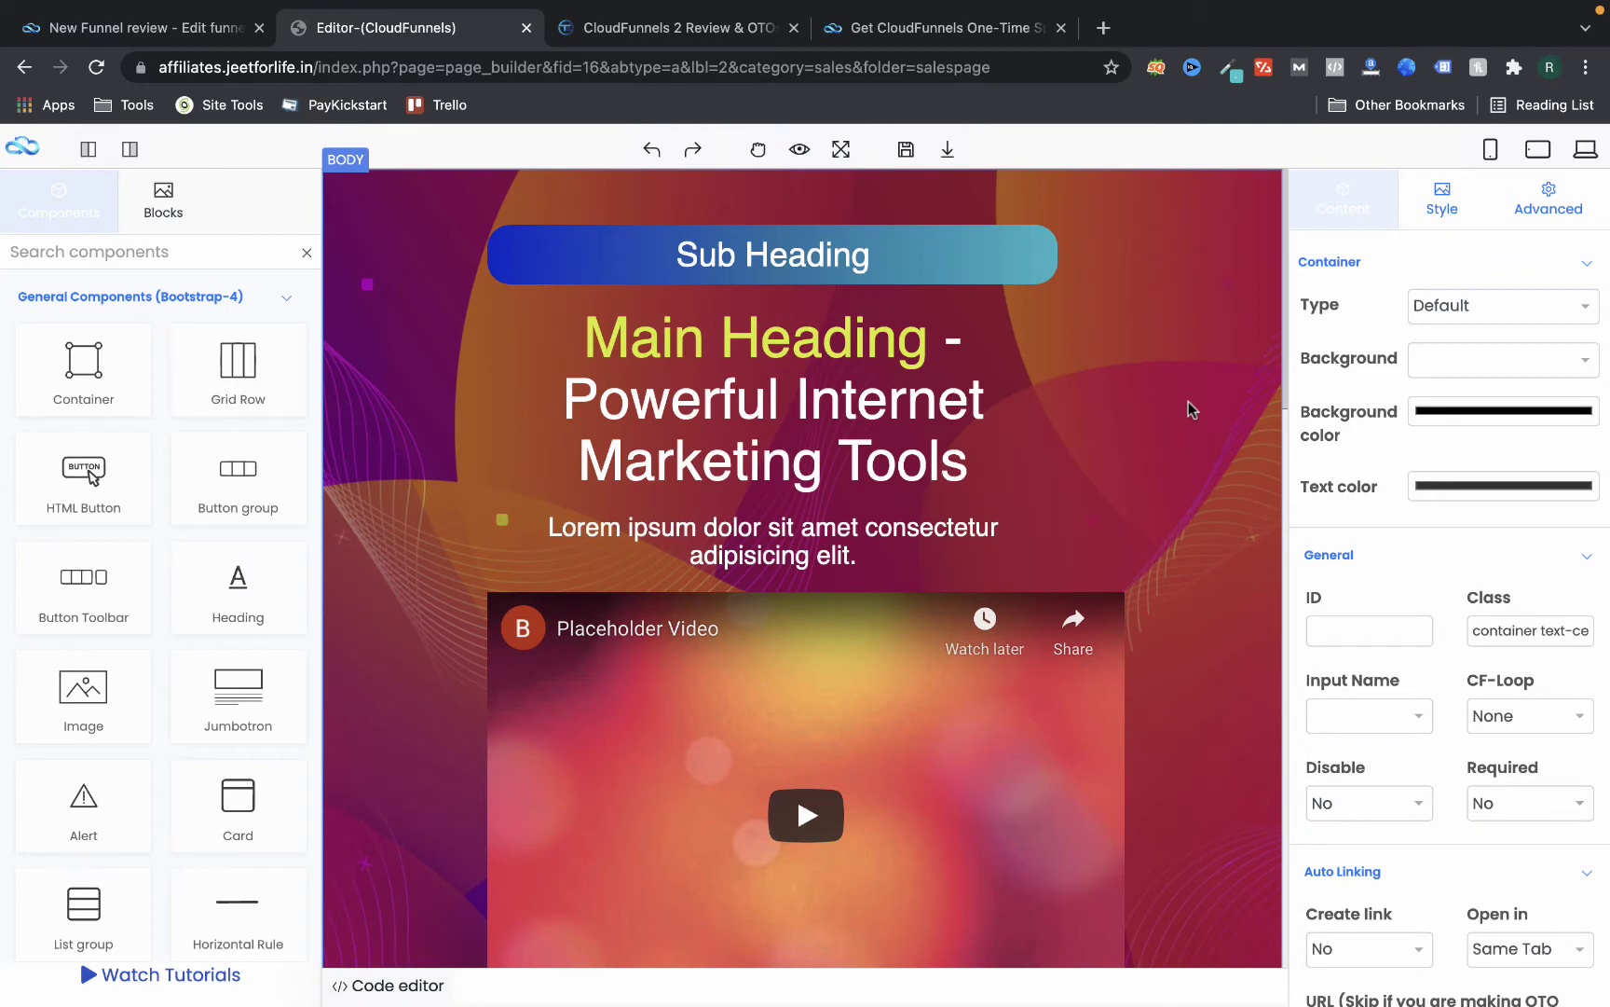
scroll(649, 333, down, 2)
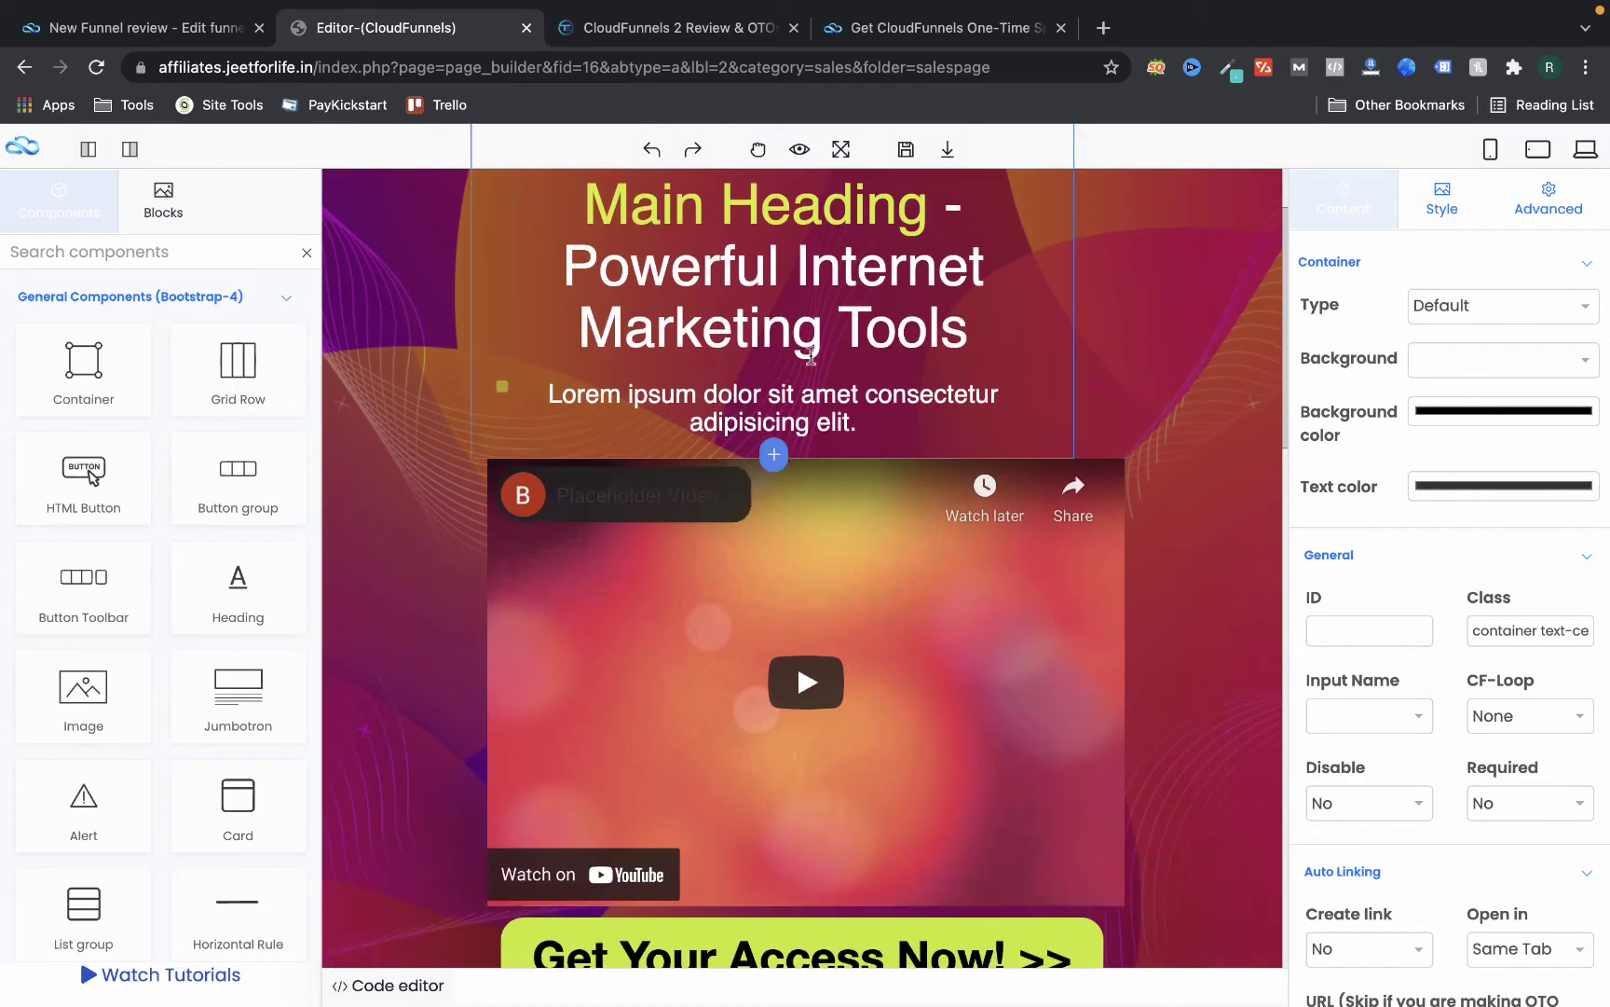
Return to the funnel's edit page and apply a template from the Orderform category to the Order Form page
click(171, 39)
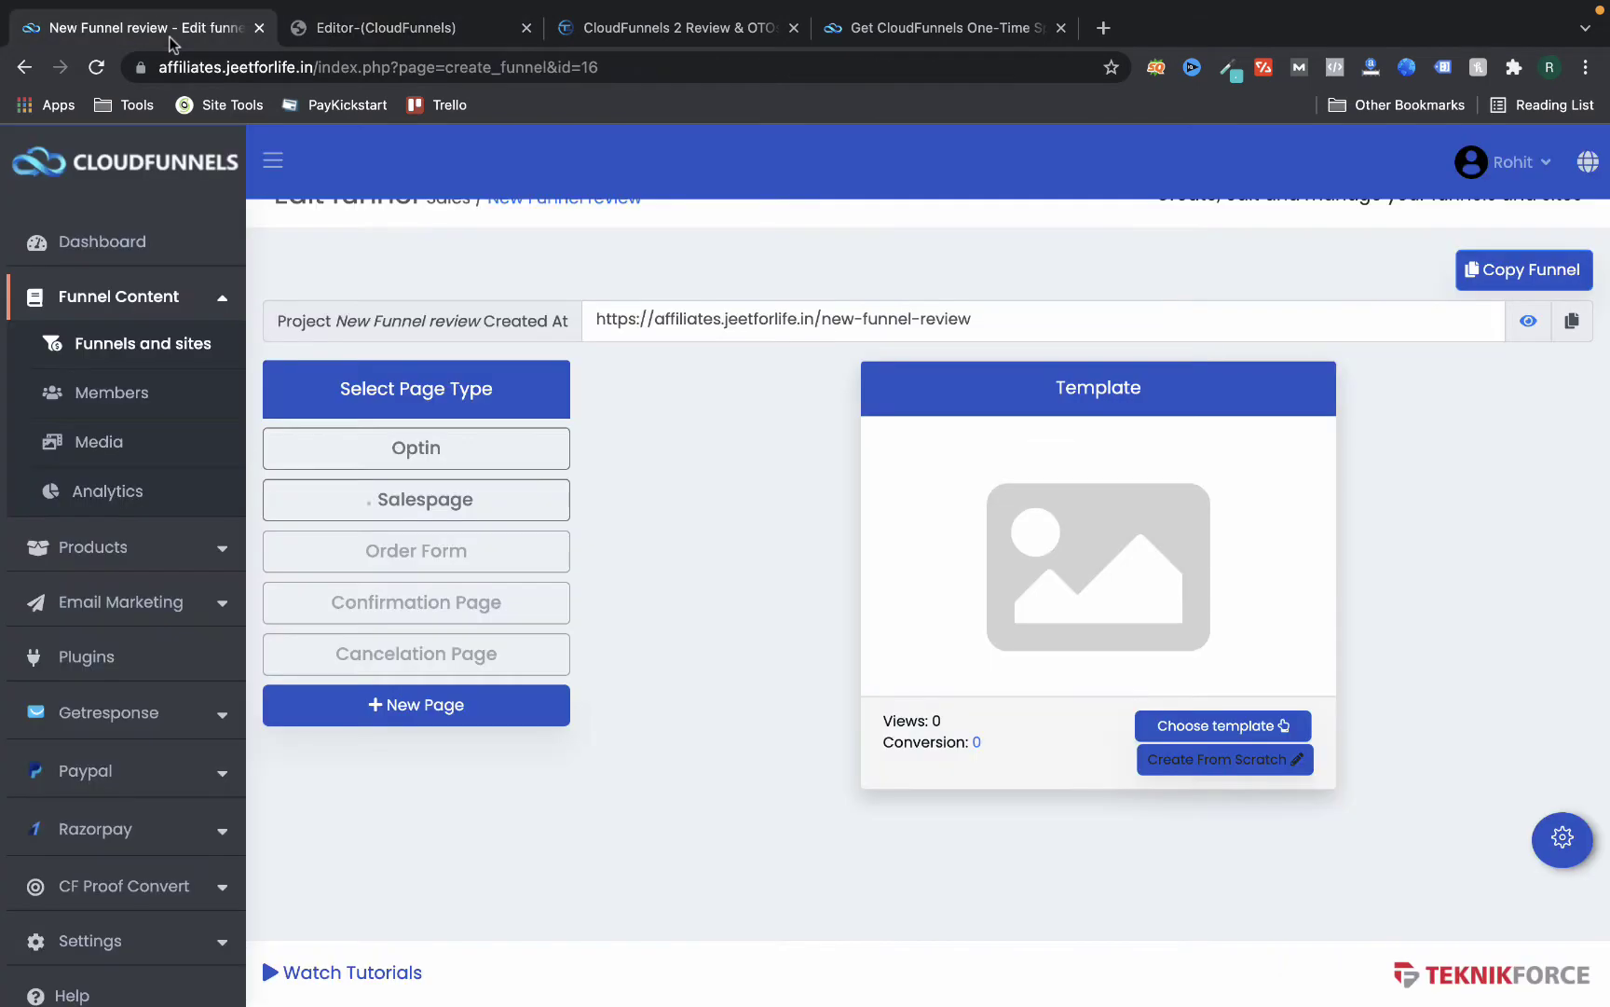
click(475, 503)
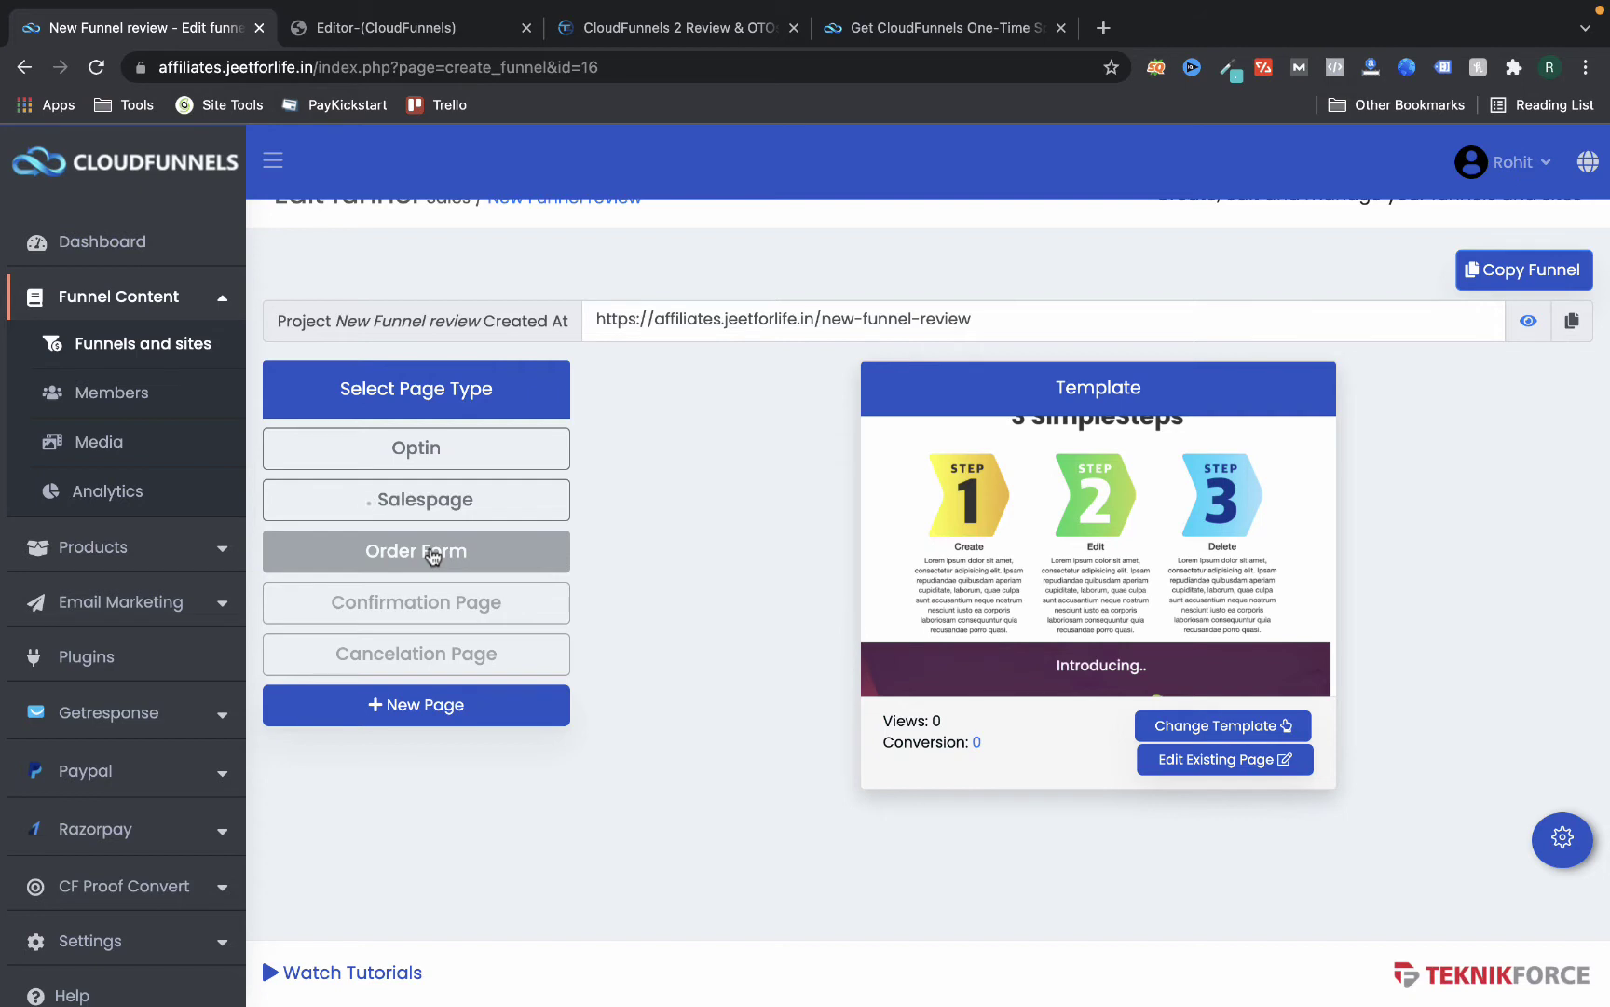
click(433, 557)
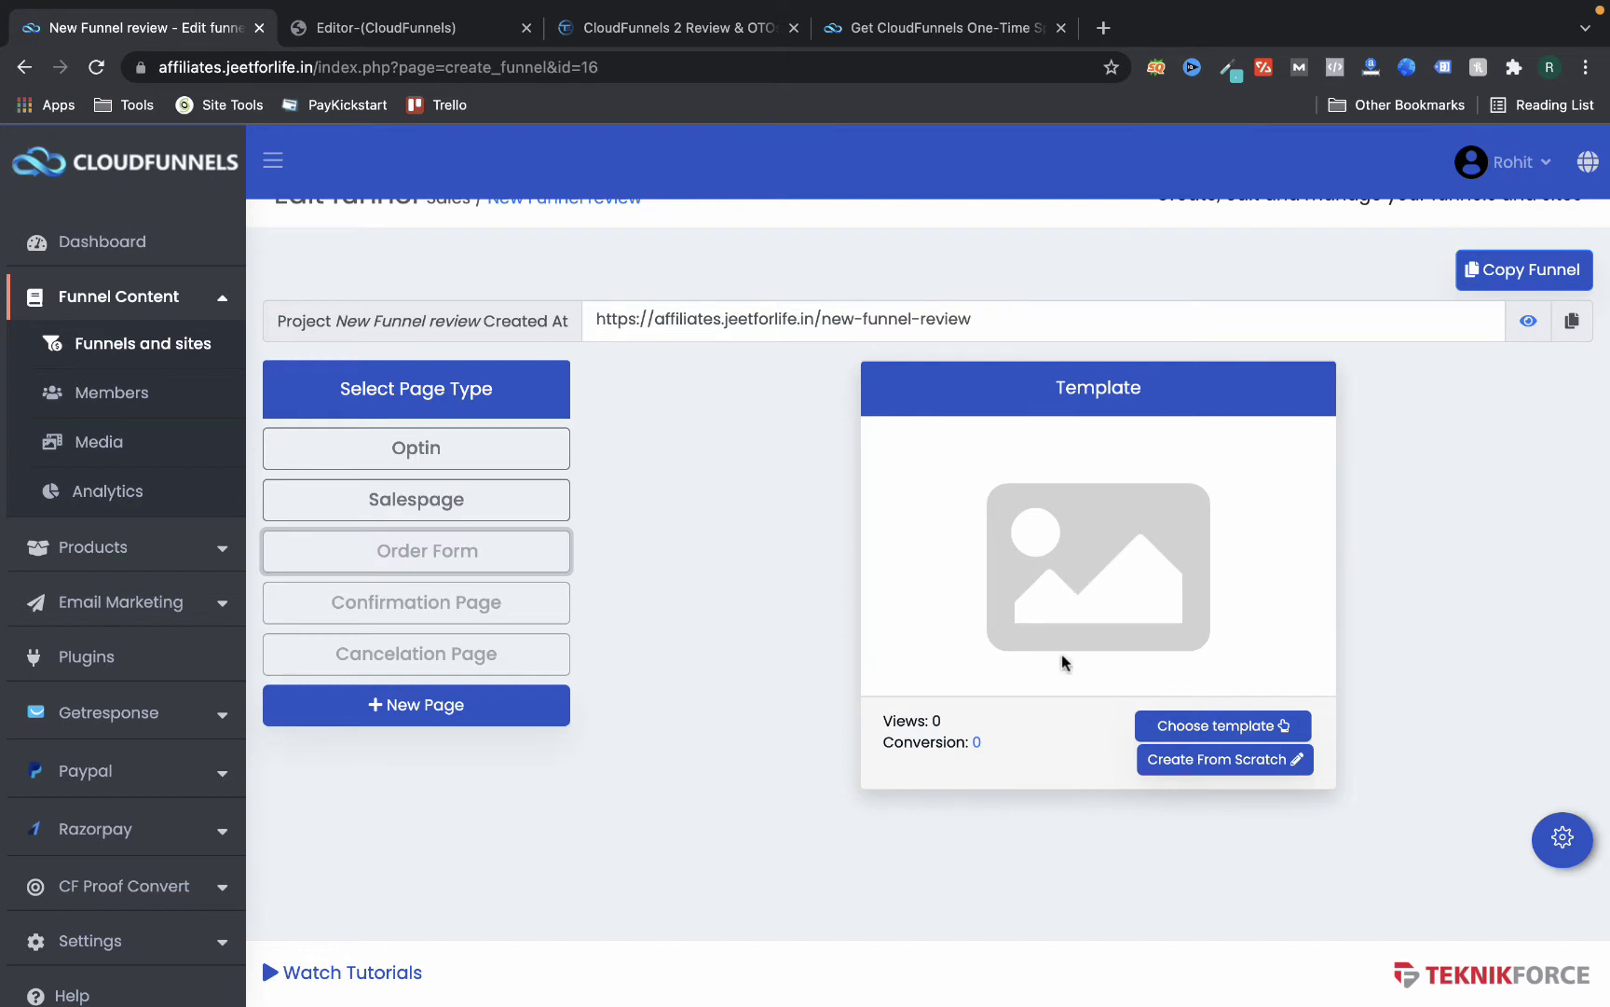
click(1221, 725)
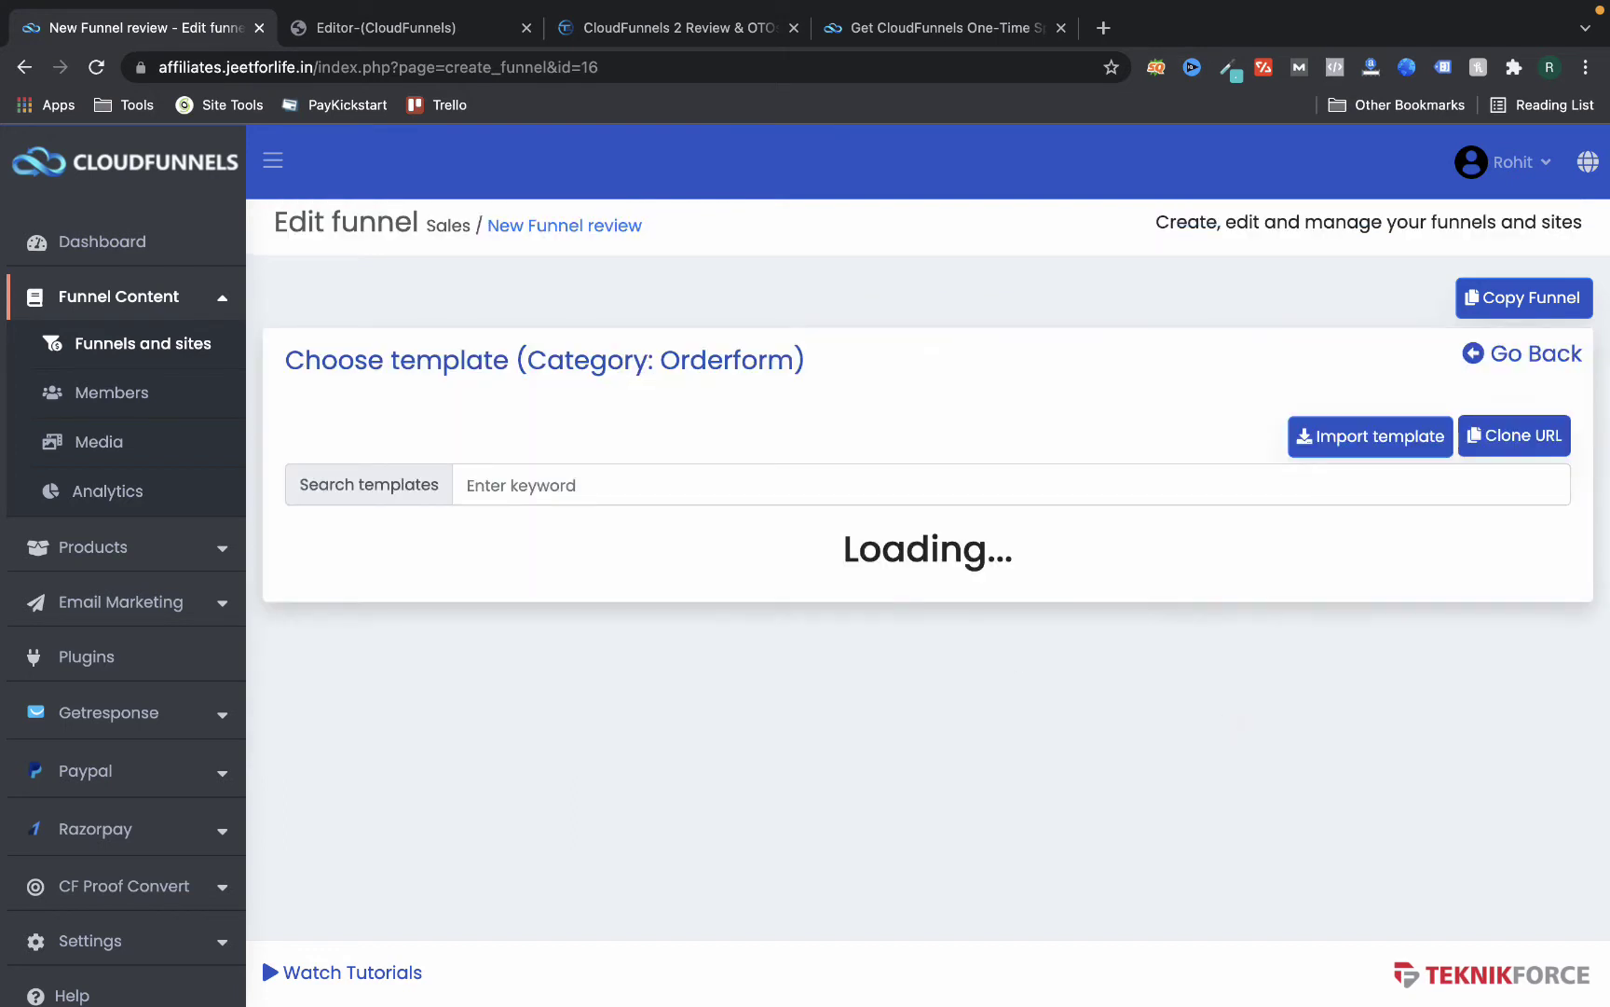
scroll(751, 622, down, 1)
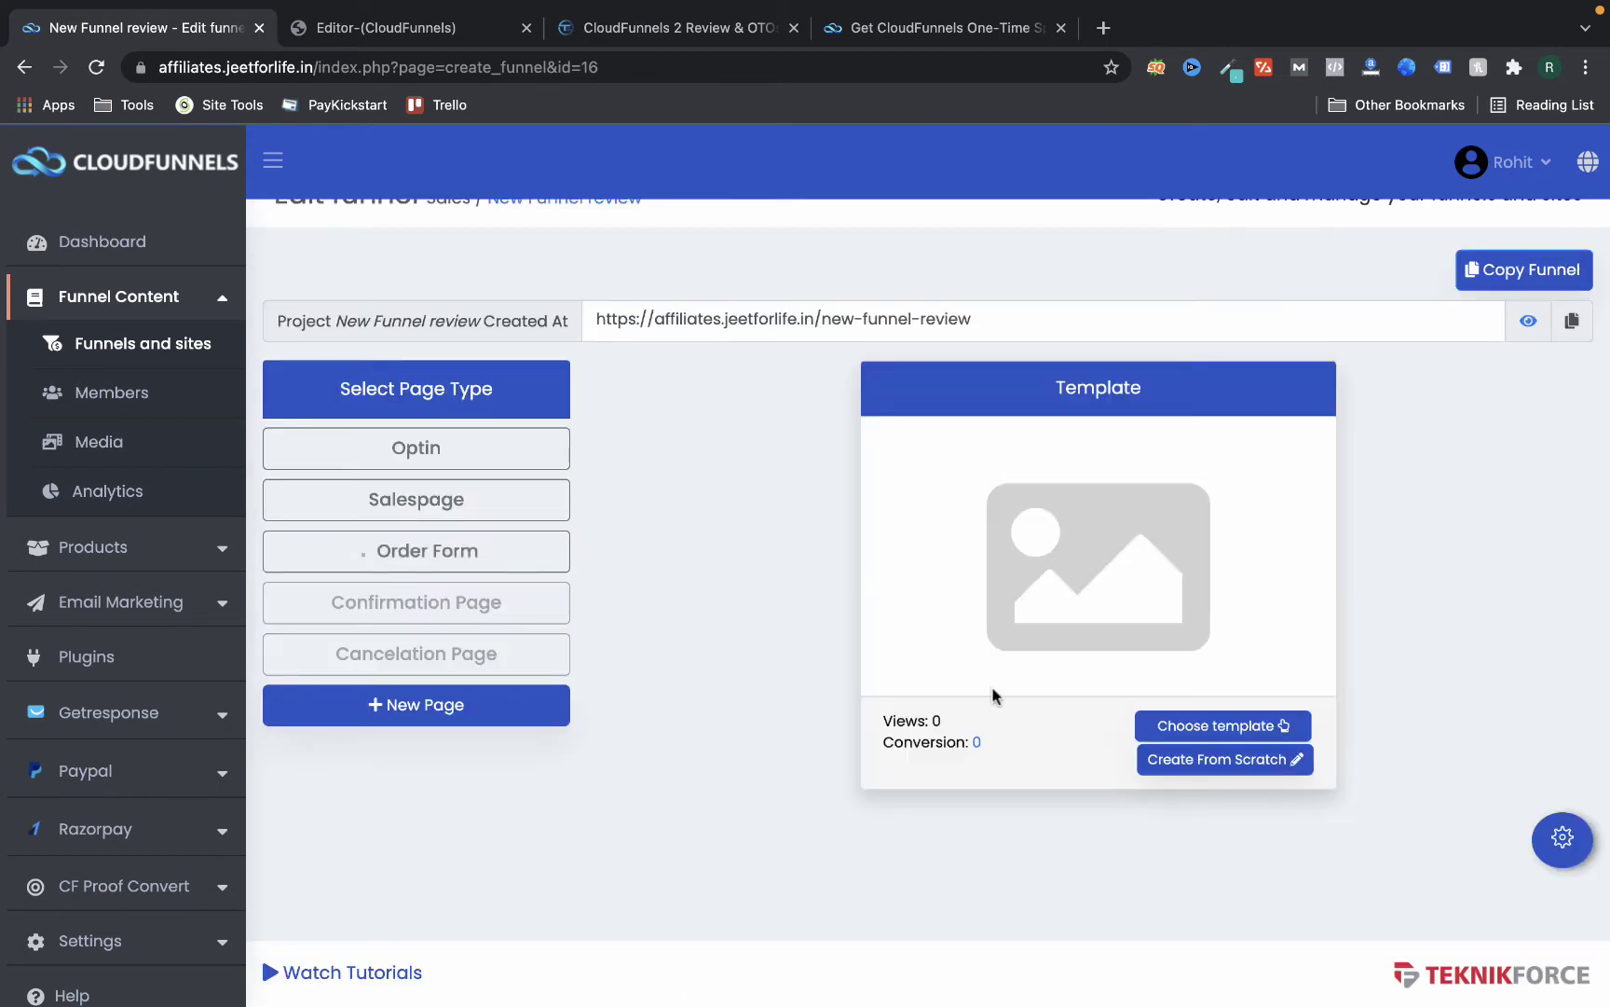
Open the Order Form page in the page editor and delete the first product image below the "Add More Products" heading
click(1210, 770)
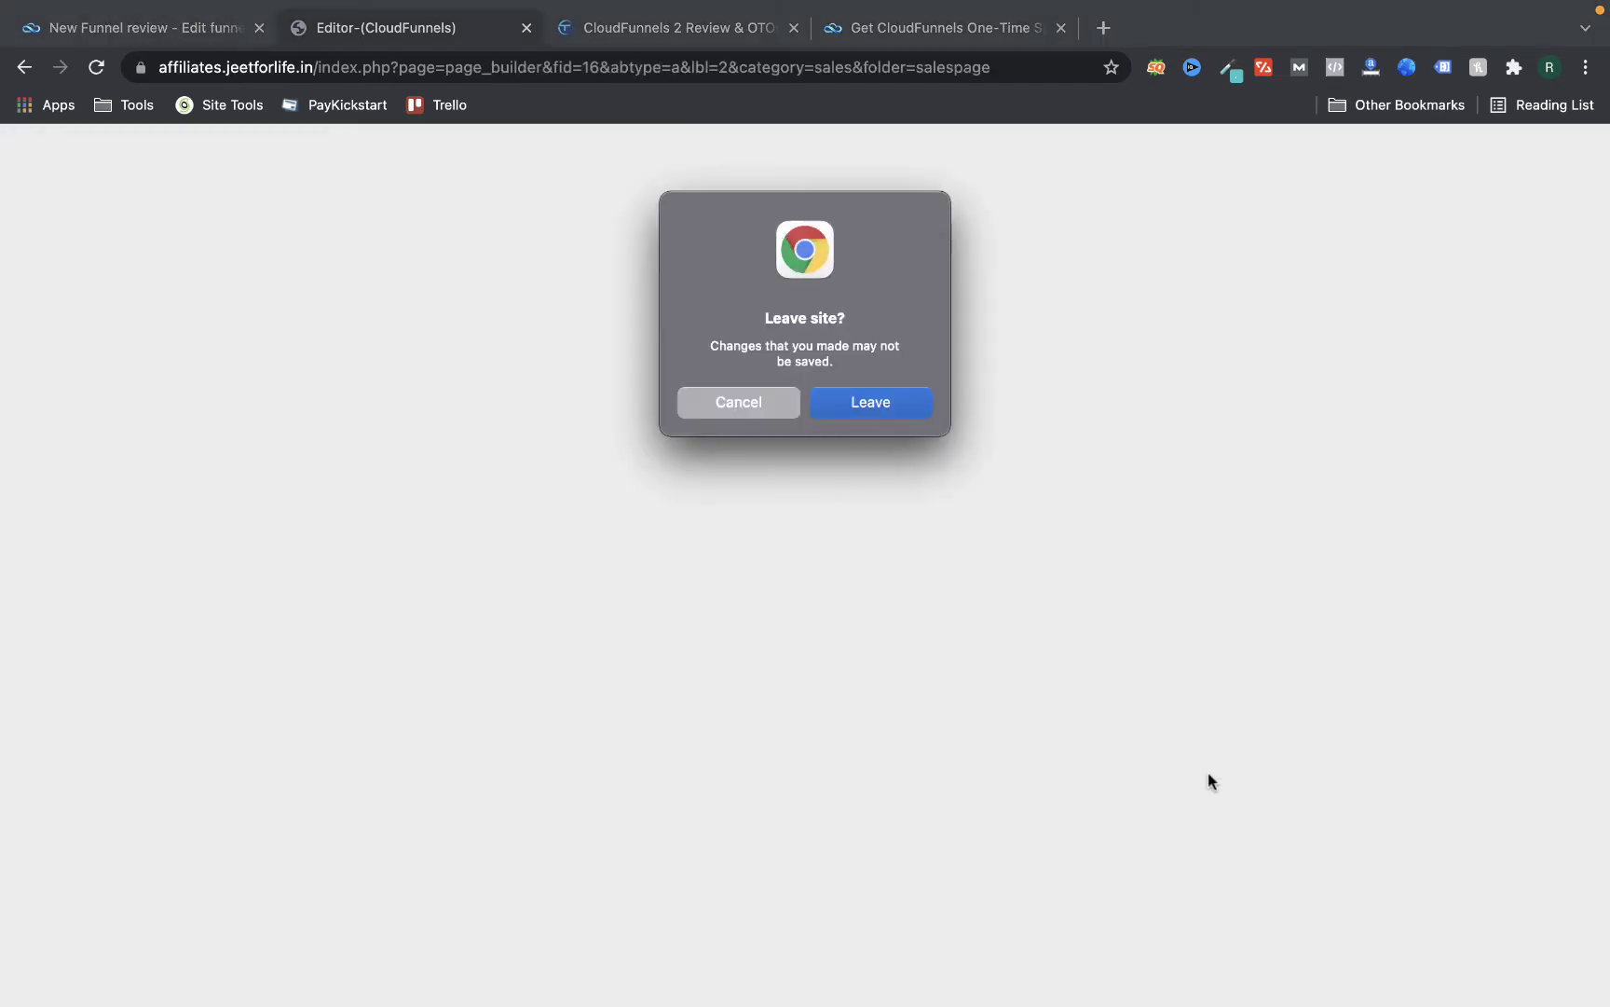
click(872, 401)
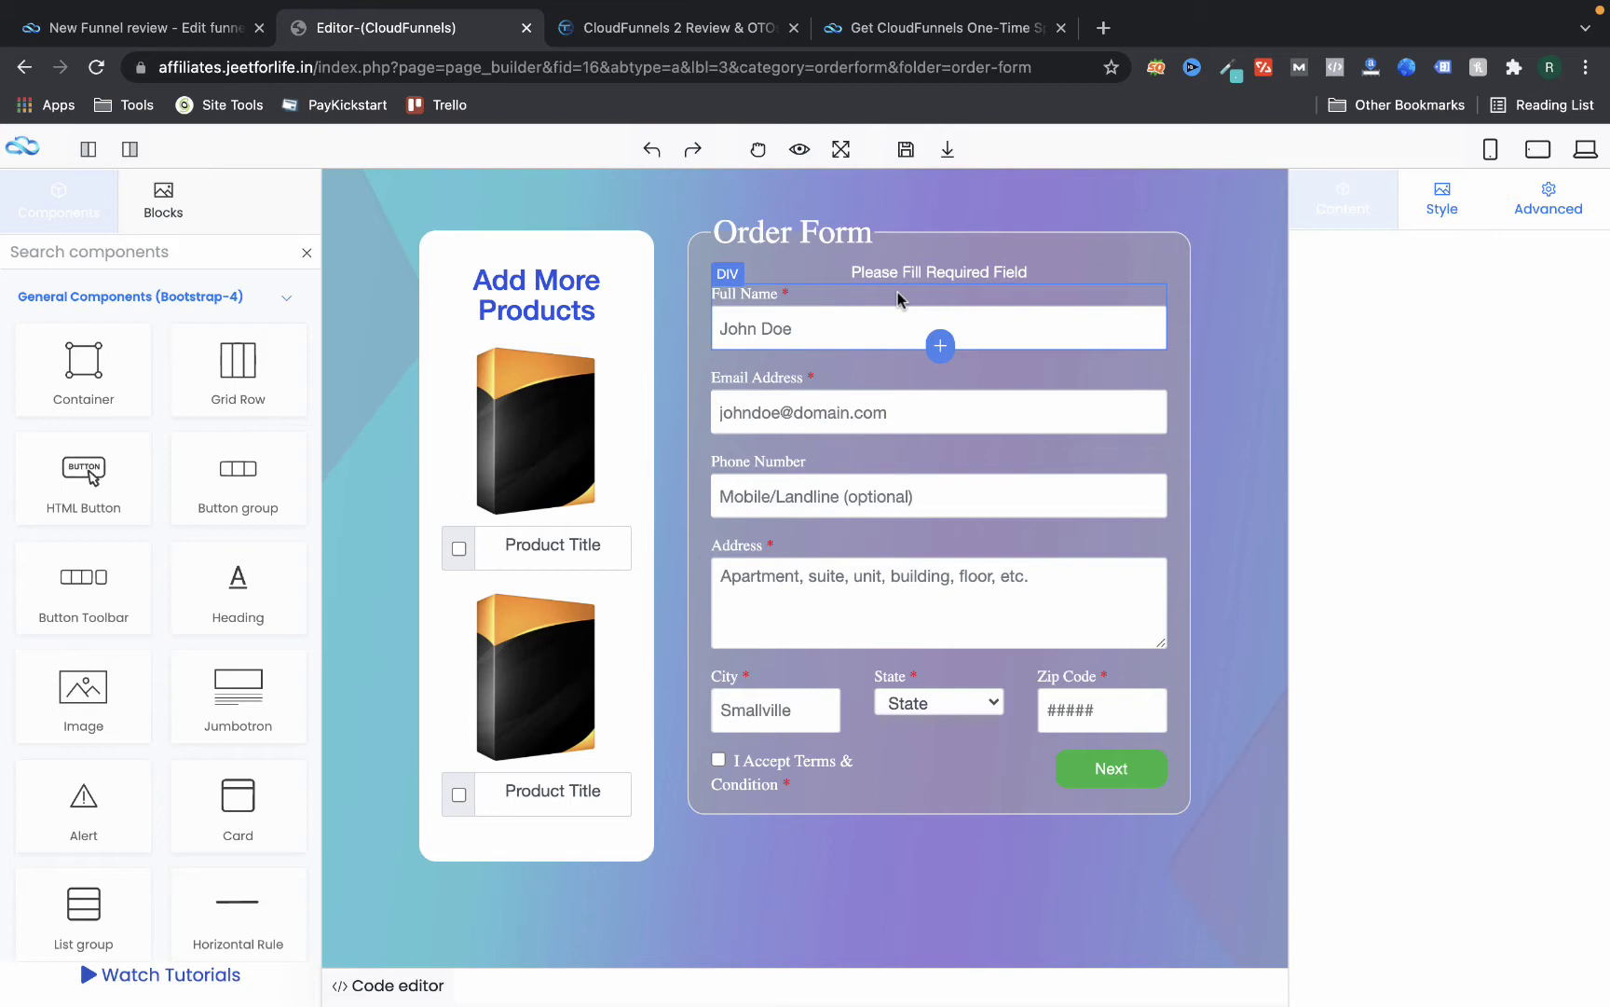
click(567, 290)
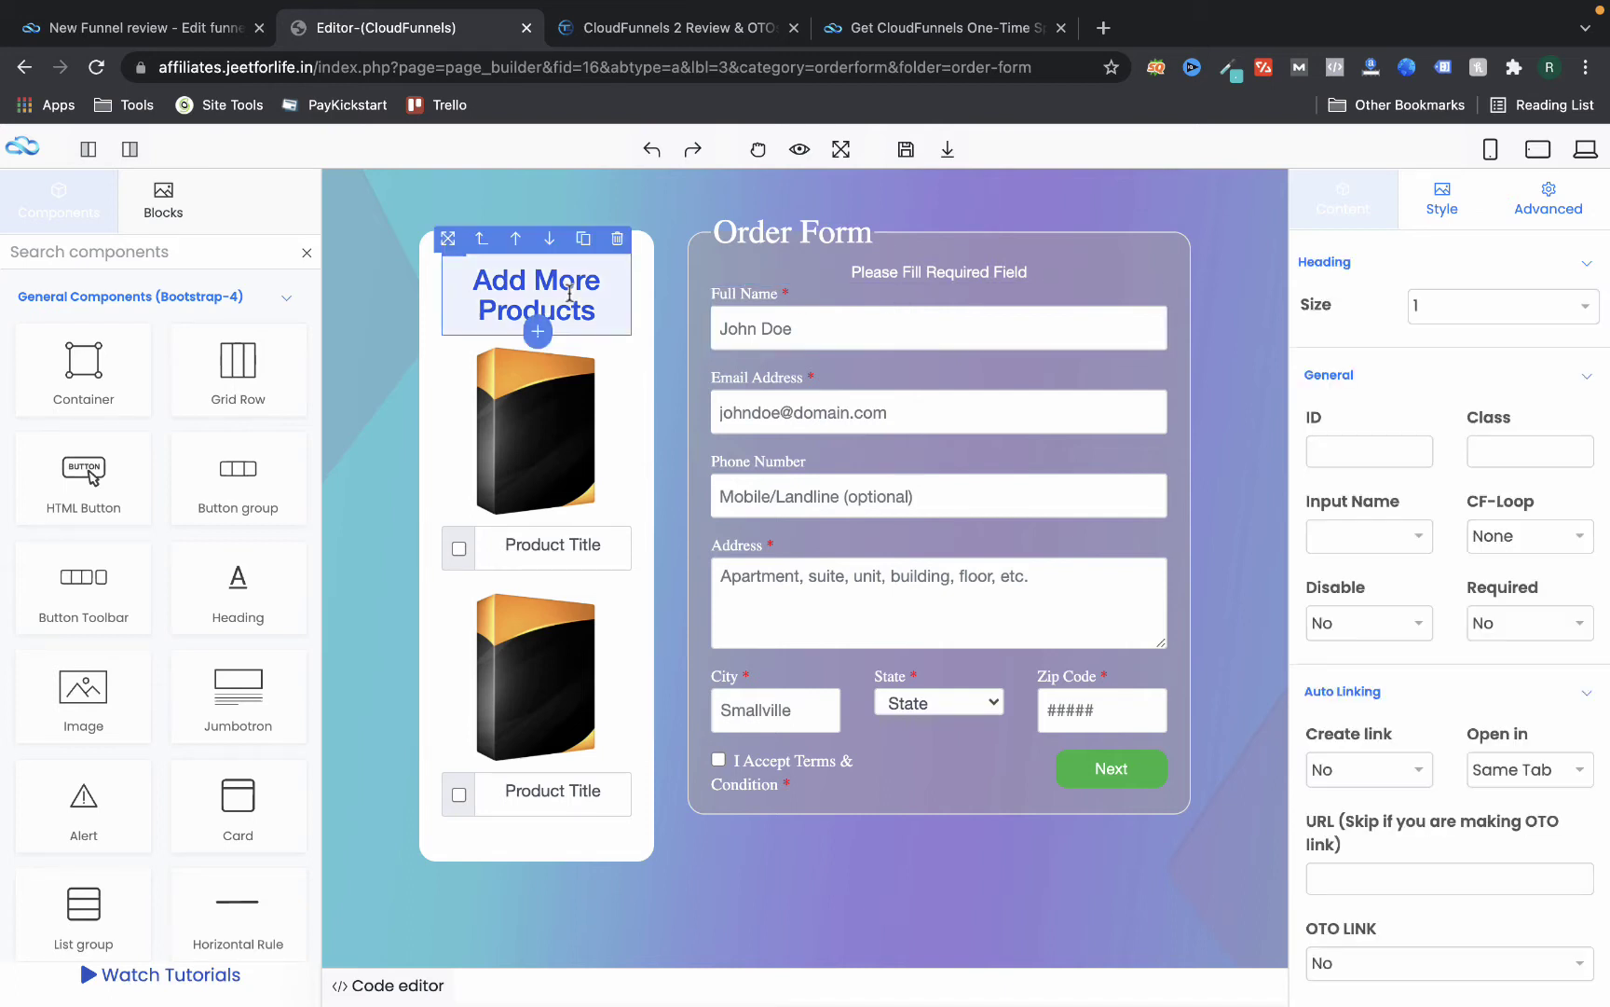
click(575, 442)
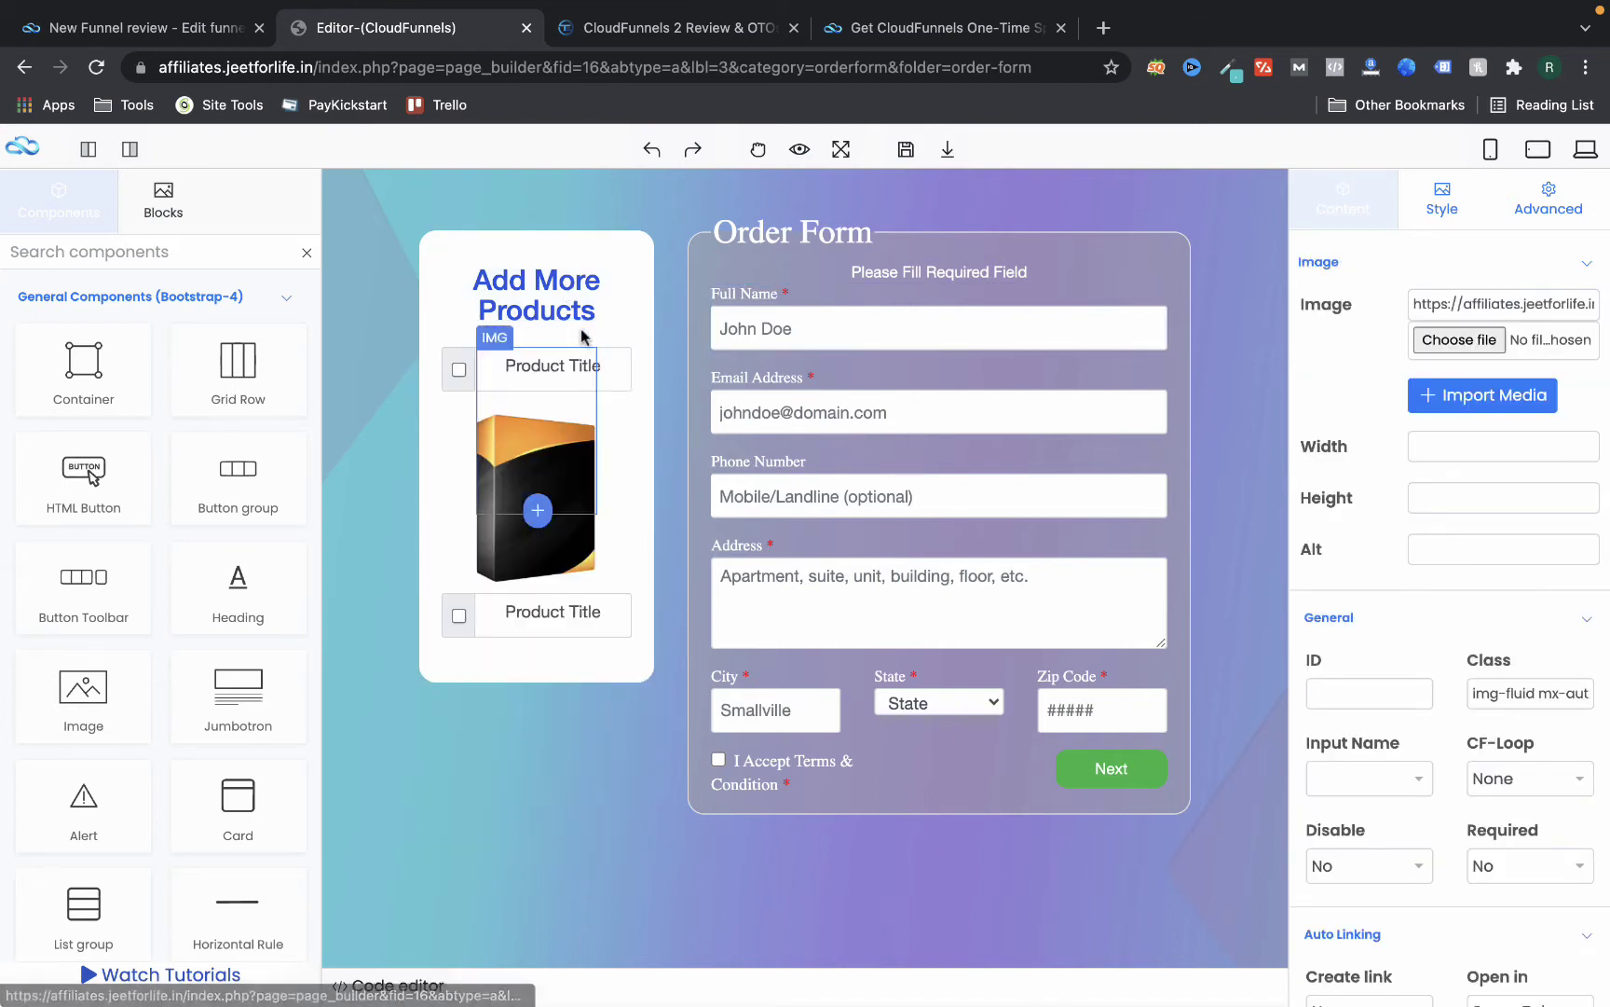
click(560, 400)
click(934, 274)
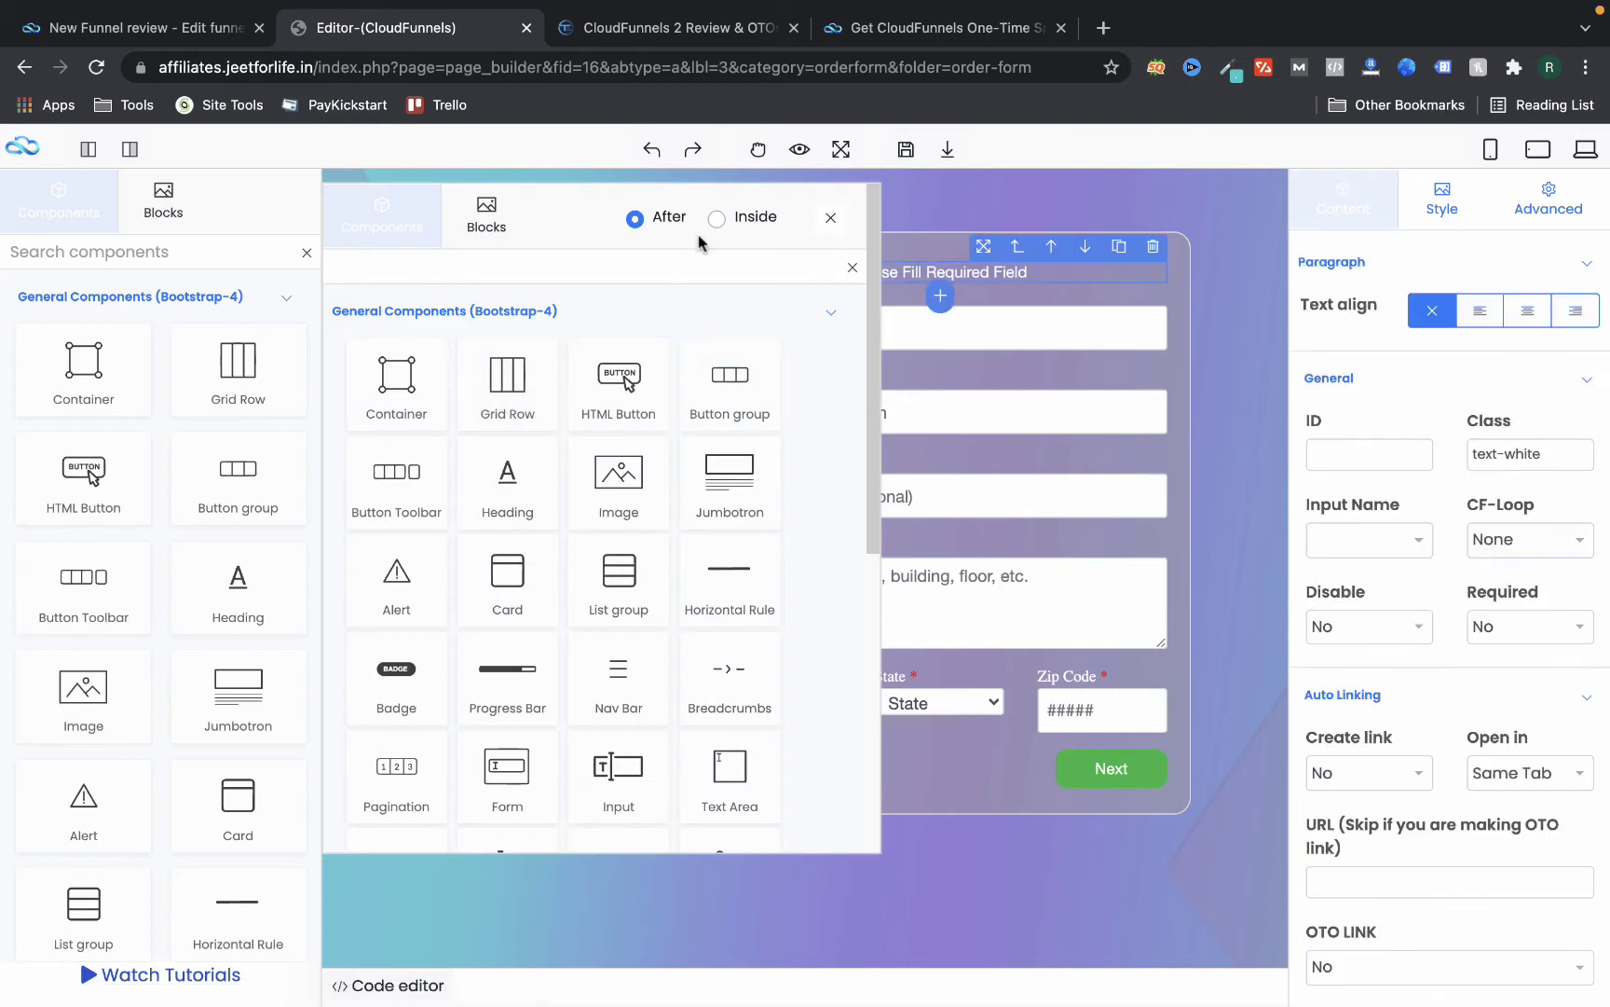
click(901, 207)
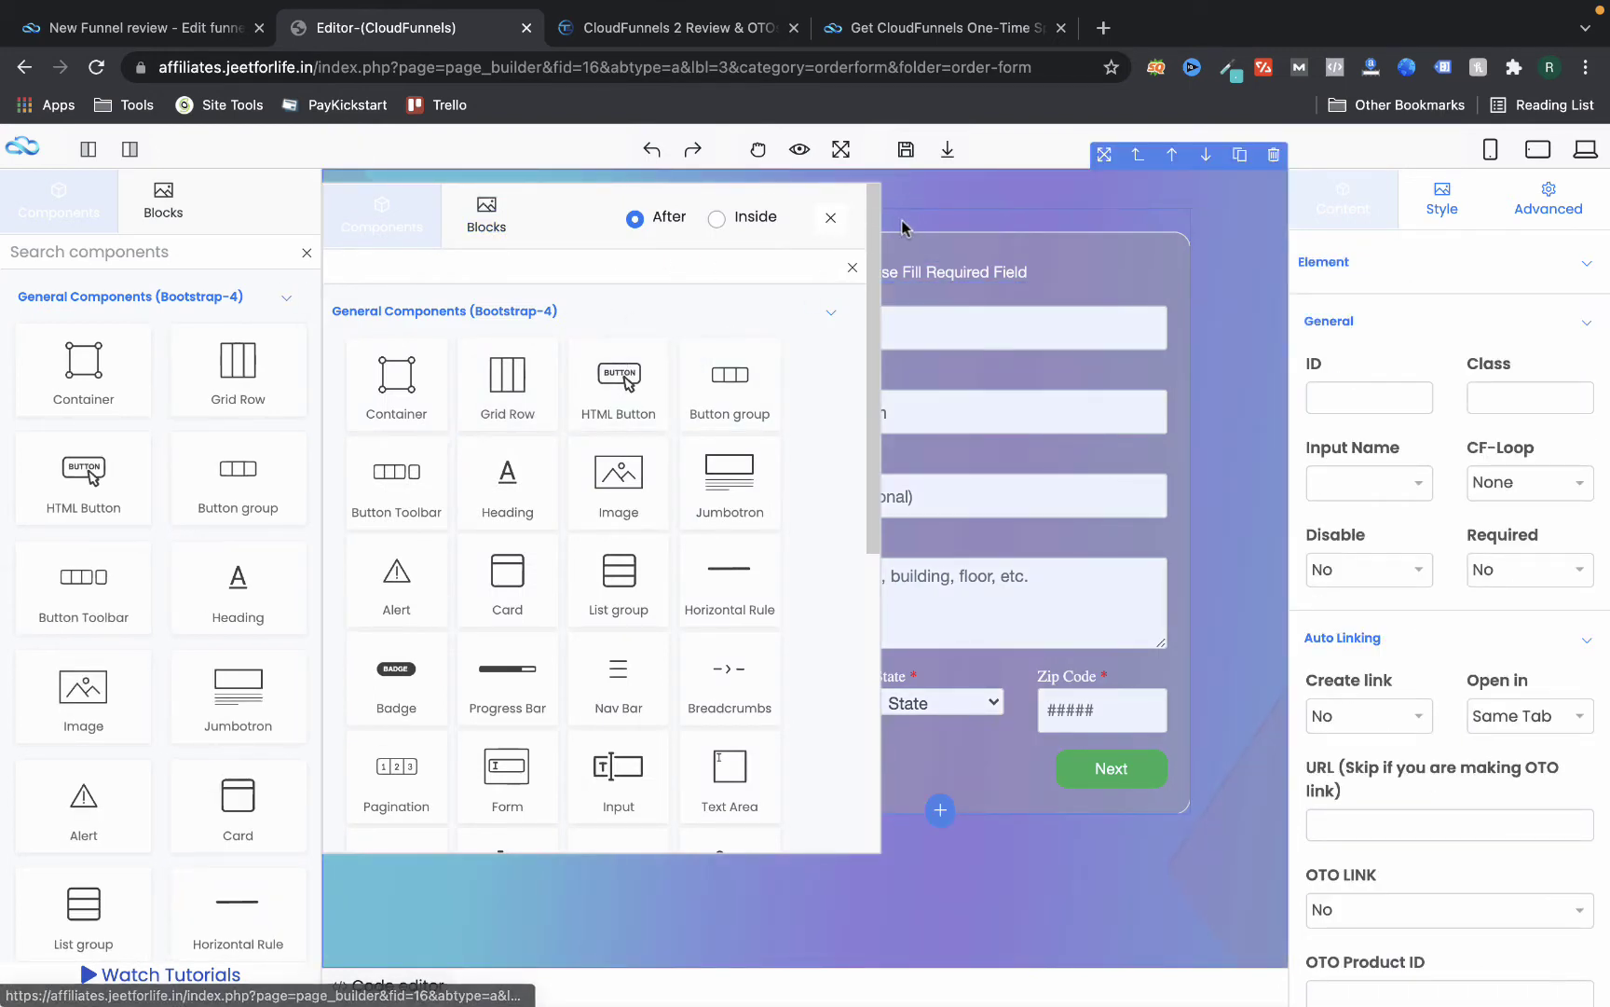
click(831, 220)
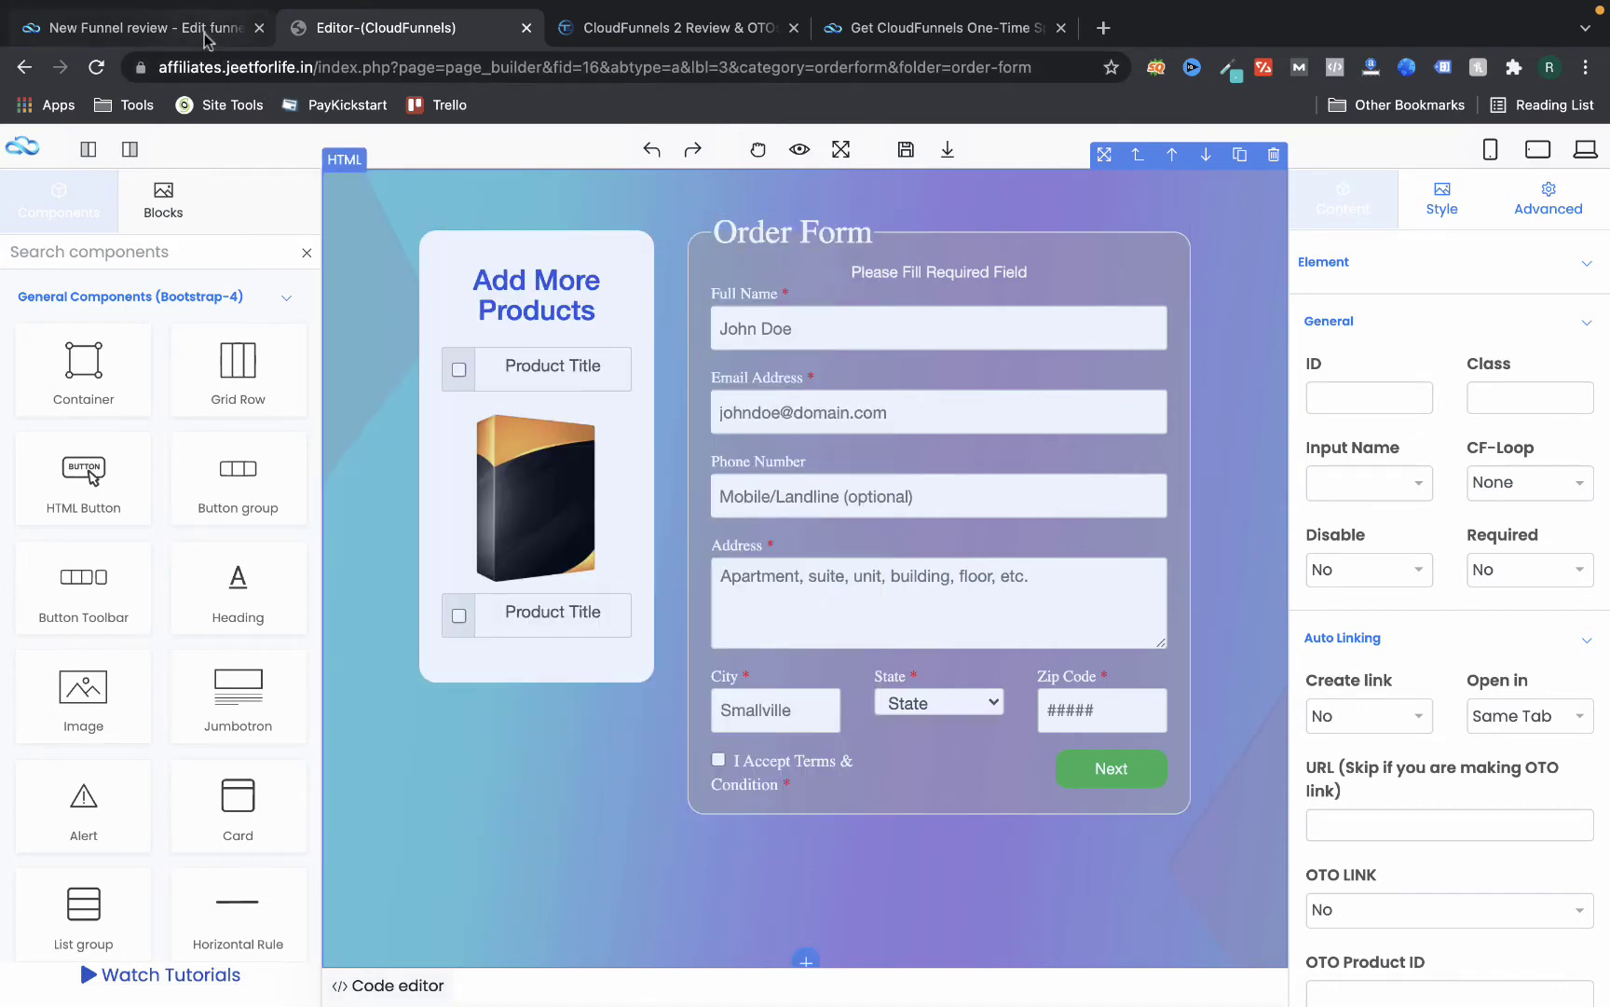
Apply the Dental Clinic (Confirmation) template to the funnel's Confirmation Page and open that page in the page editor
click(153, 28)
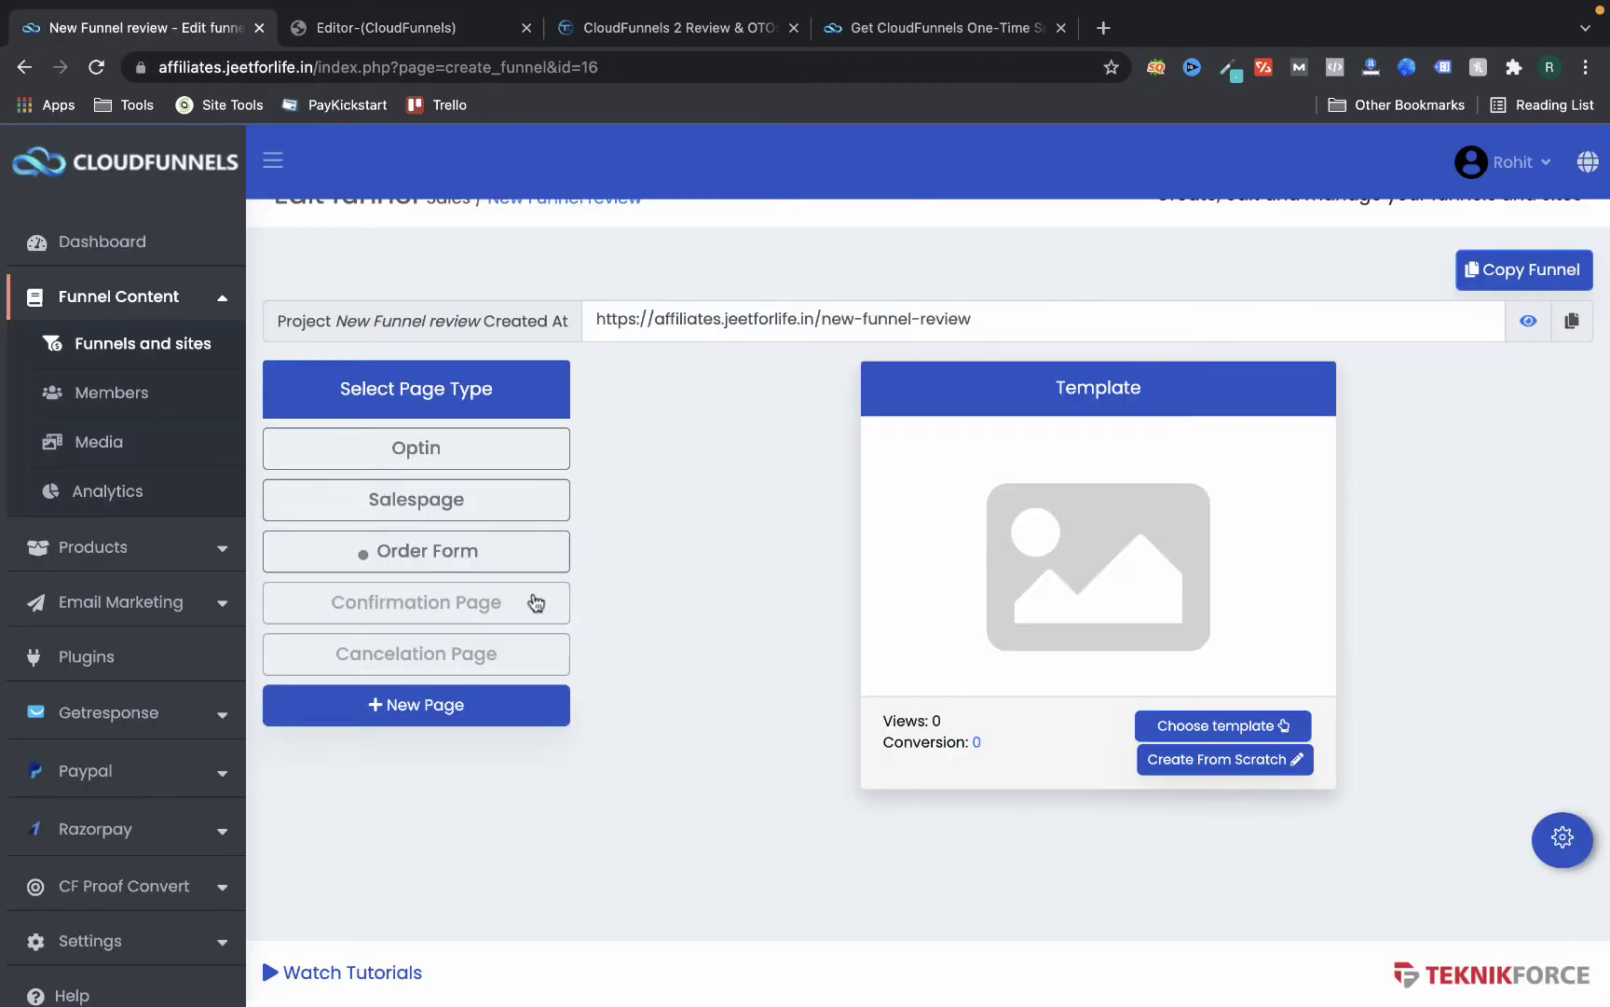
click(509, 615)
click(1189, 725)
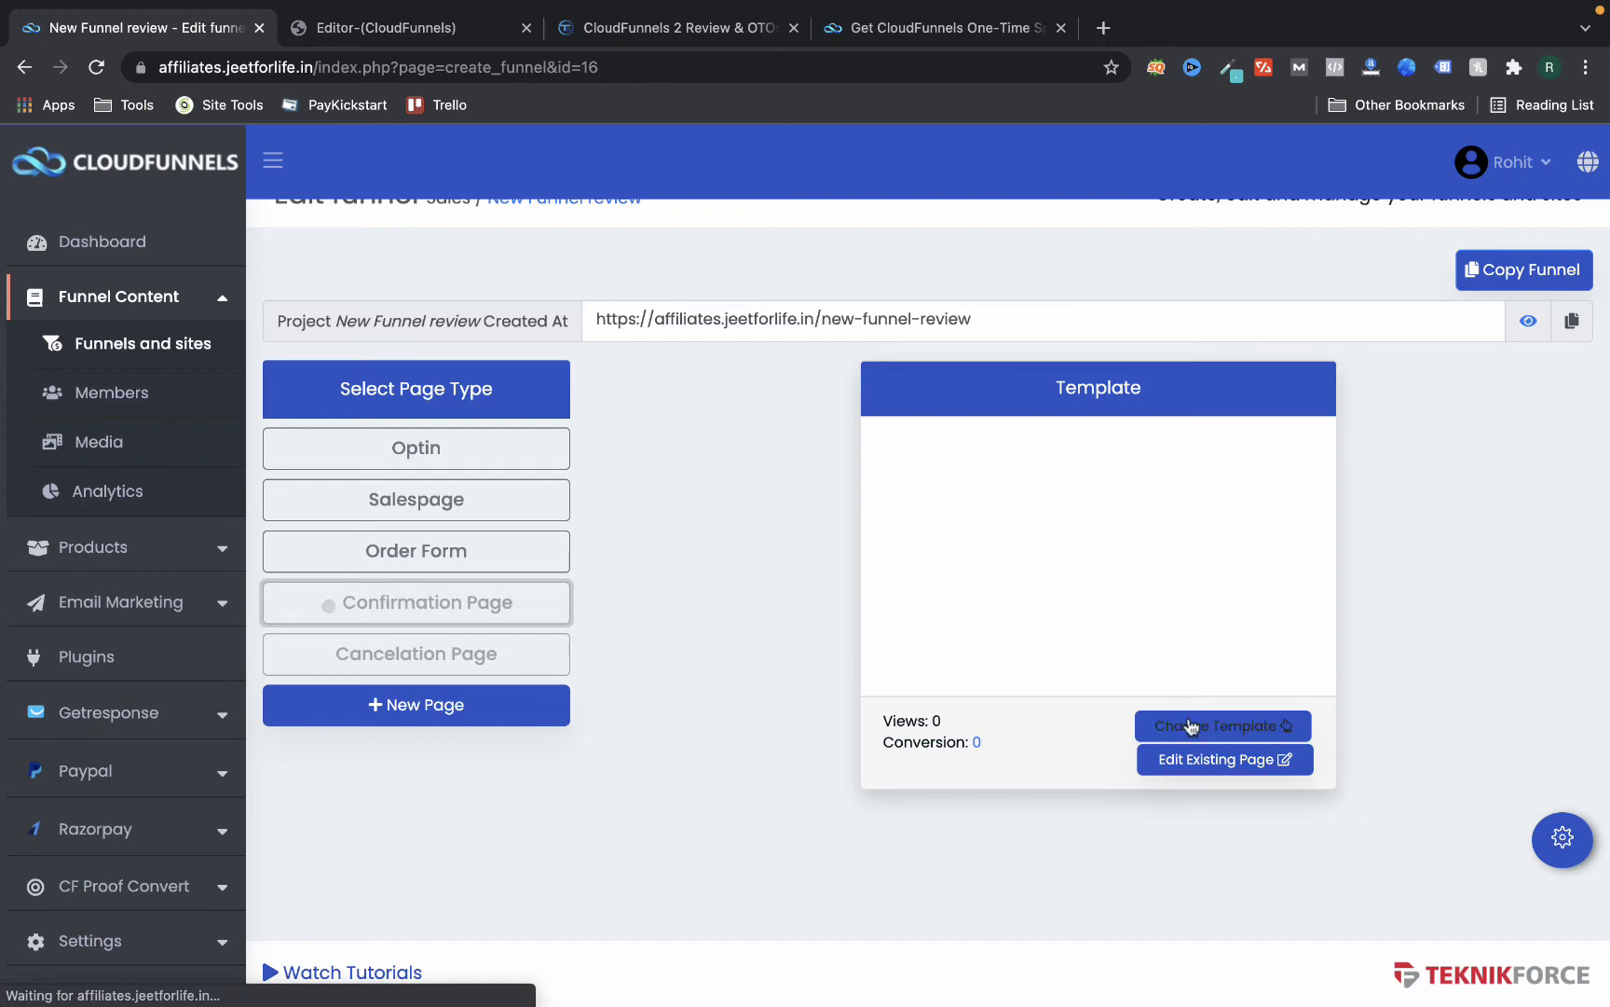
scroll(773, 652, down, 2)
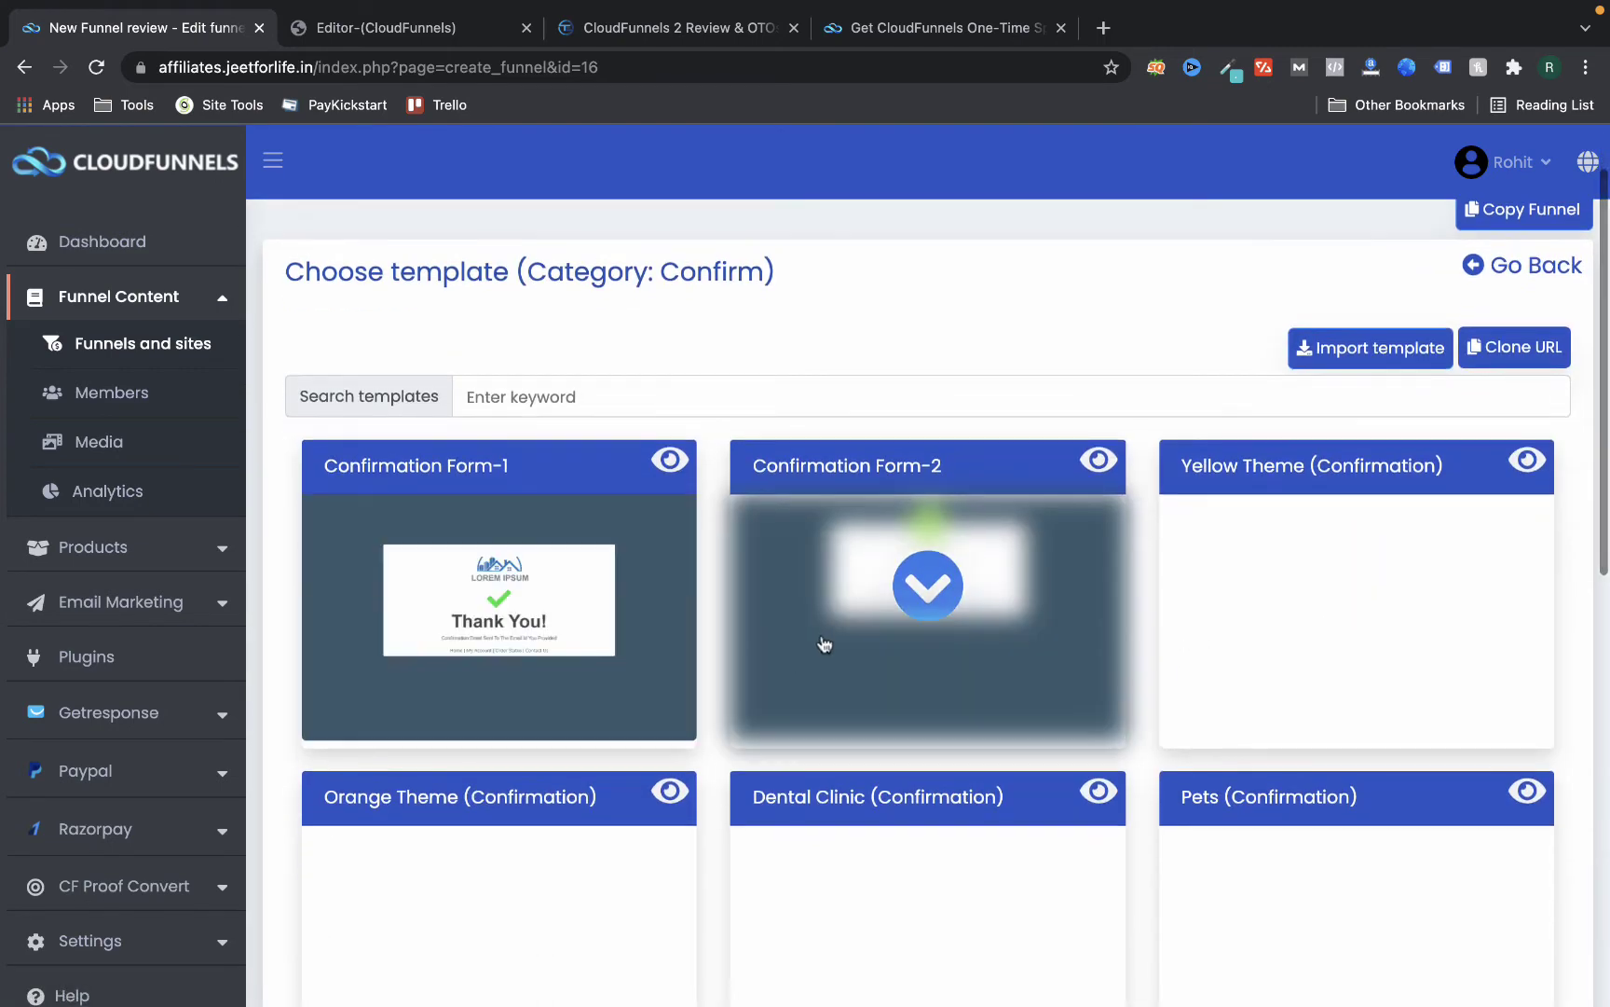
scroll(820, 653, down, 6)
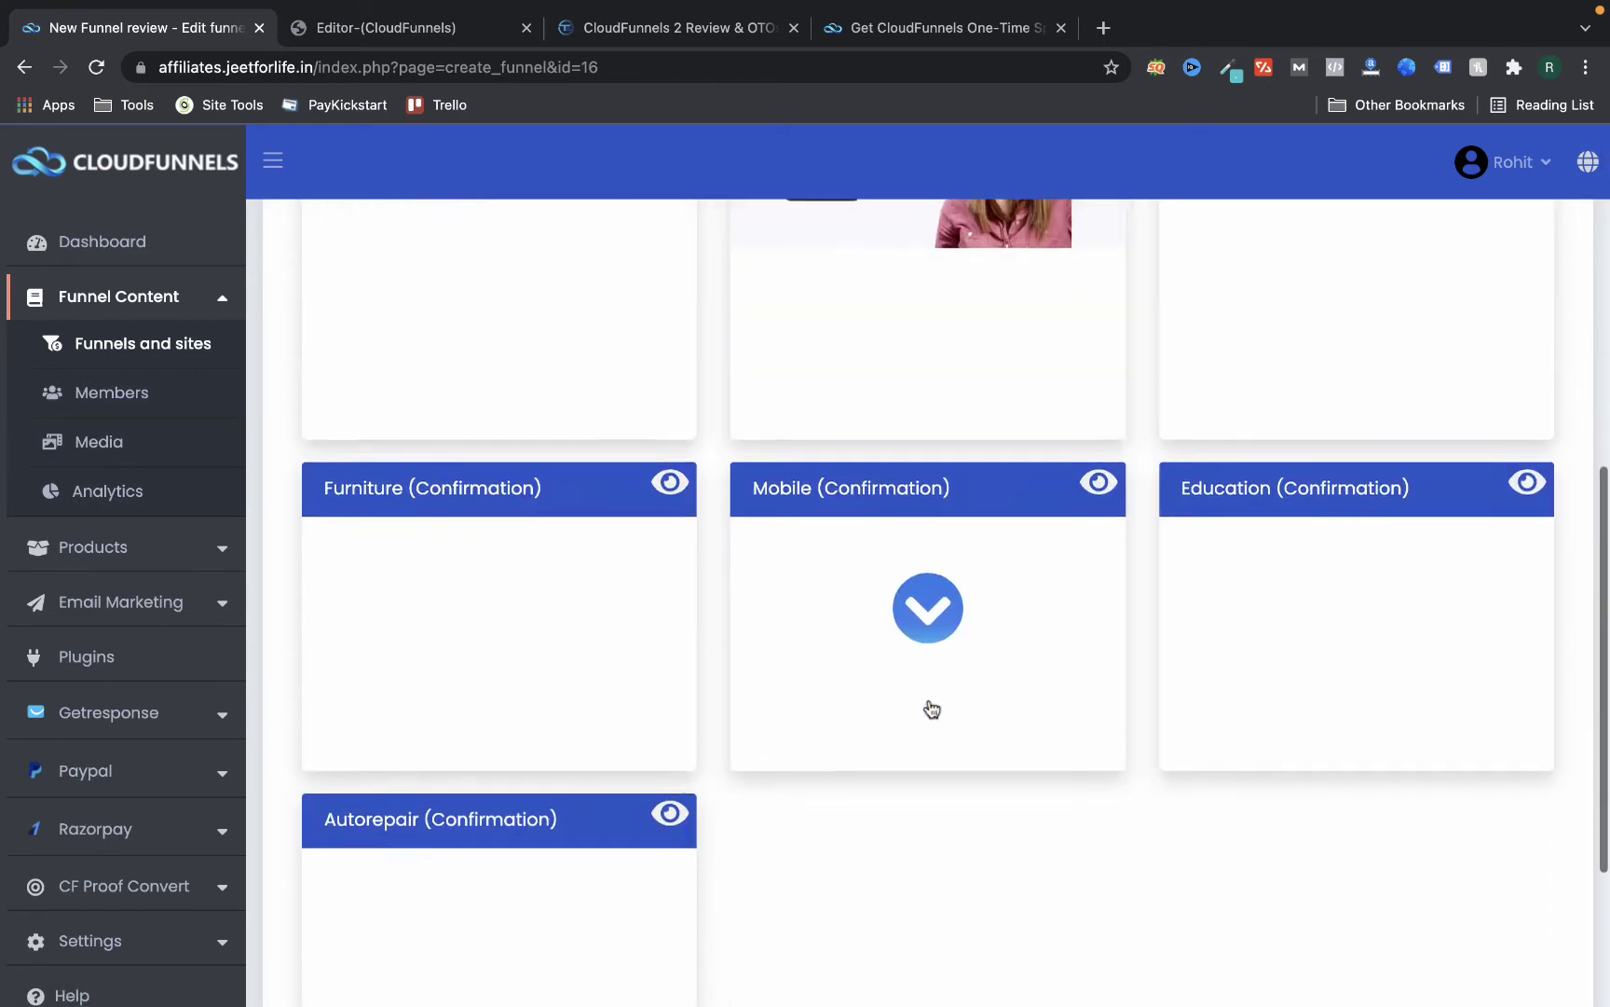
scroll(932, 690, up, 2)
click(928, 473)
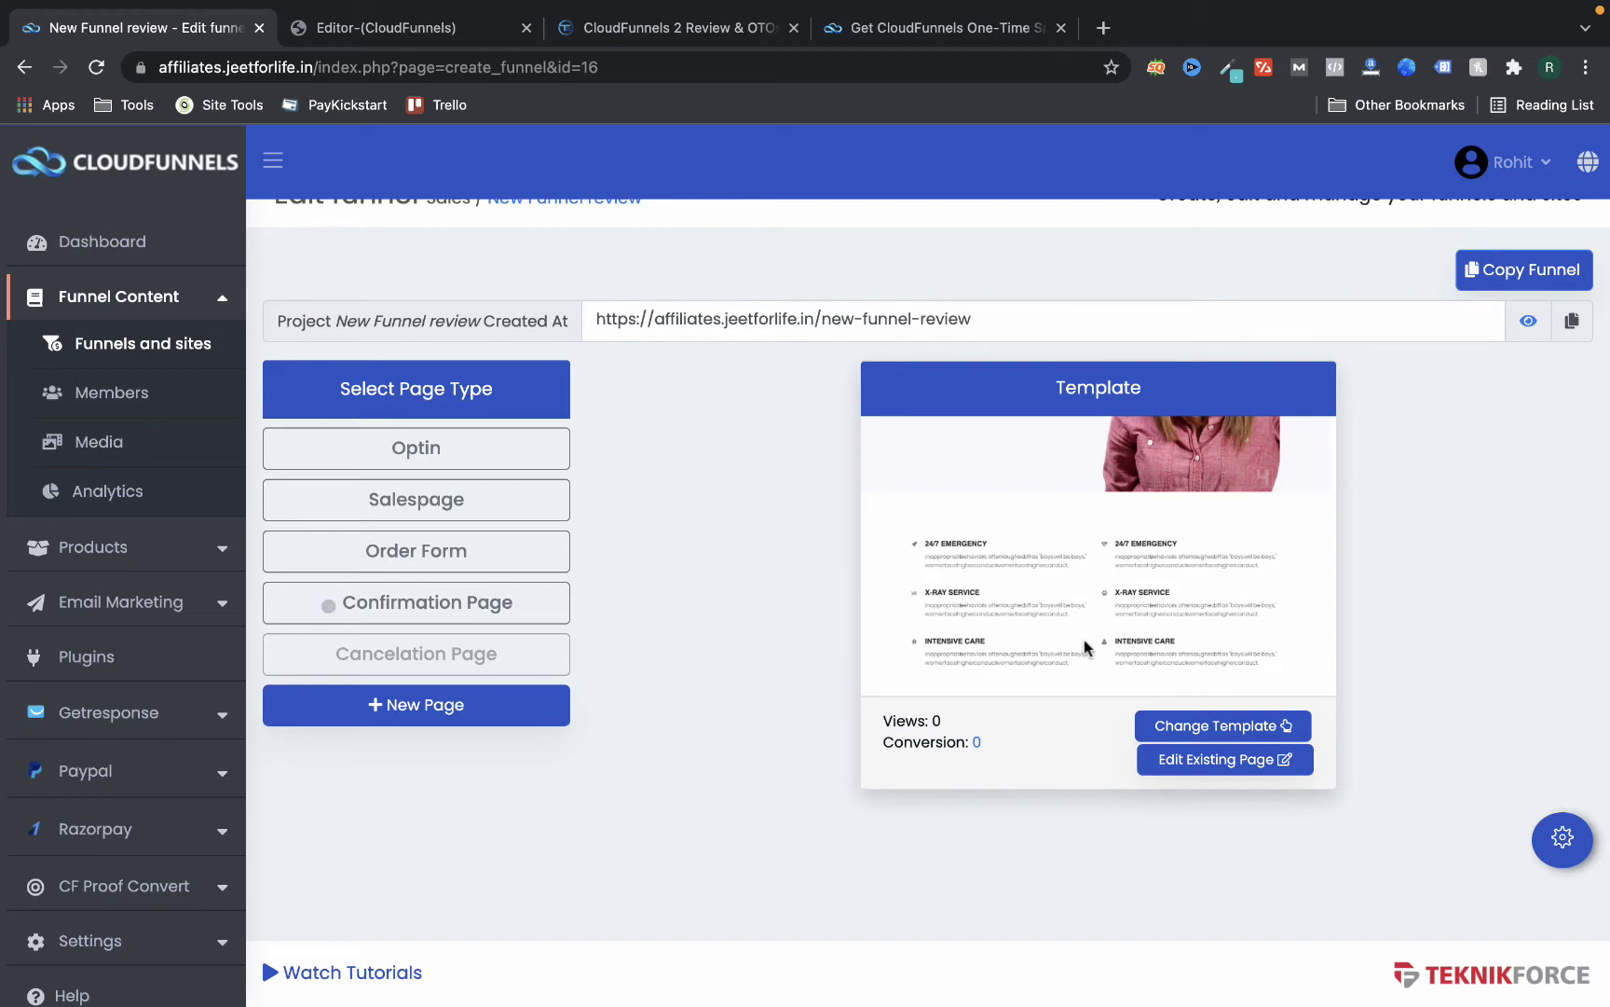
click(1229, 761)
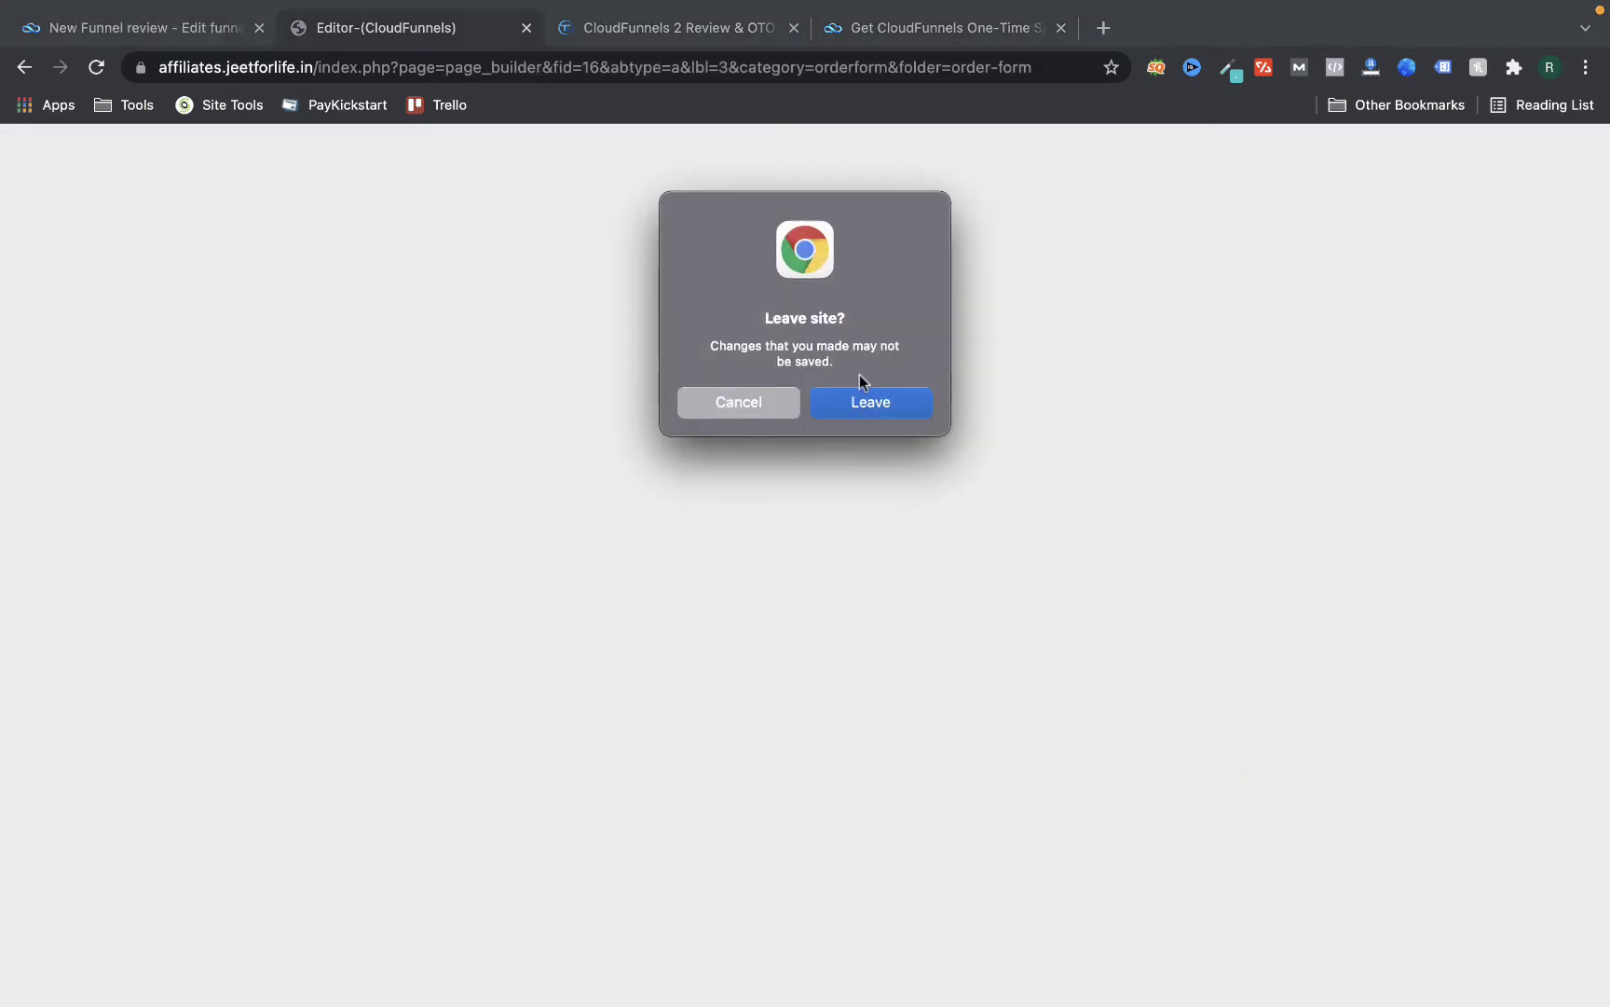
click(860, 401)
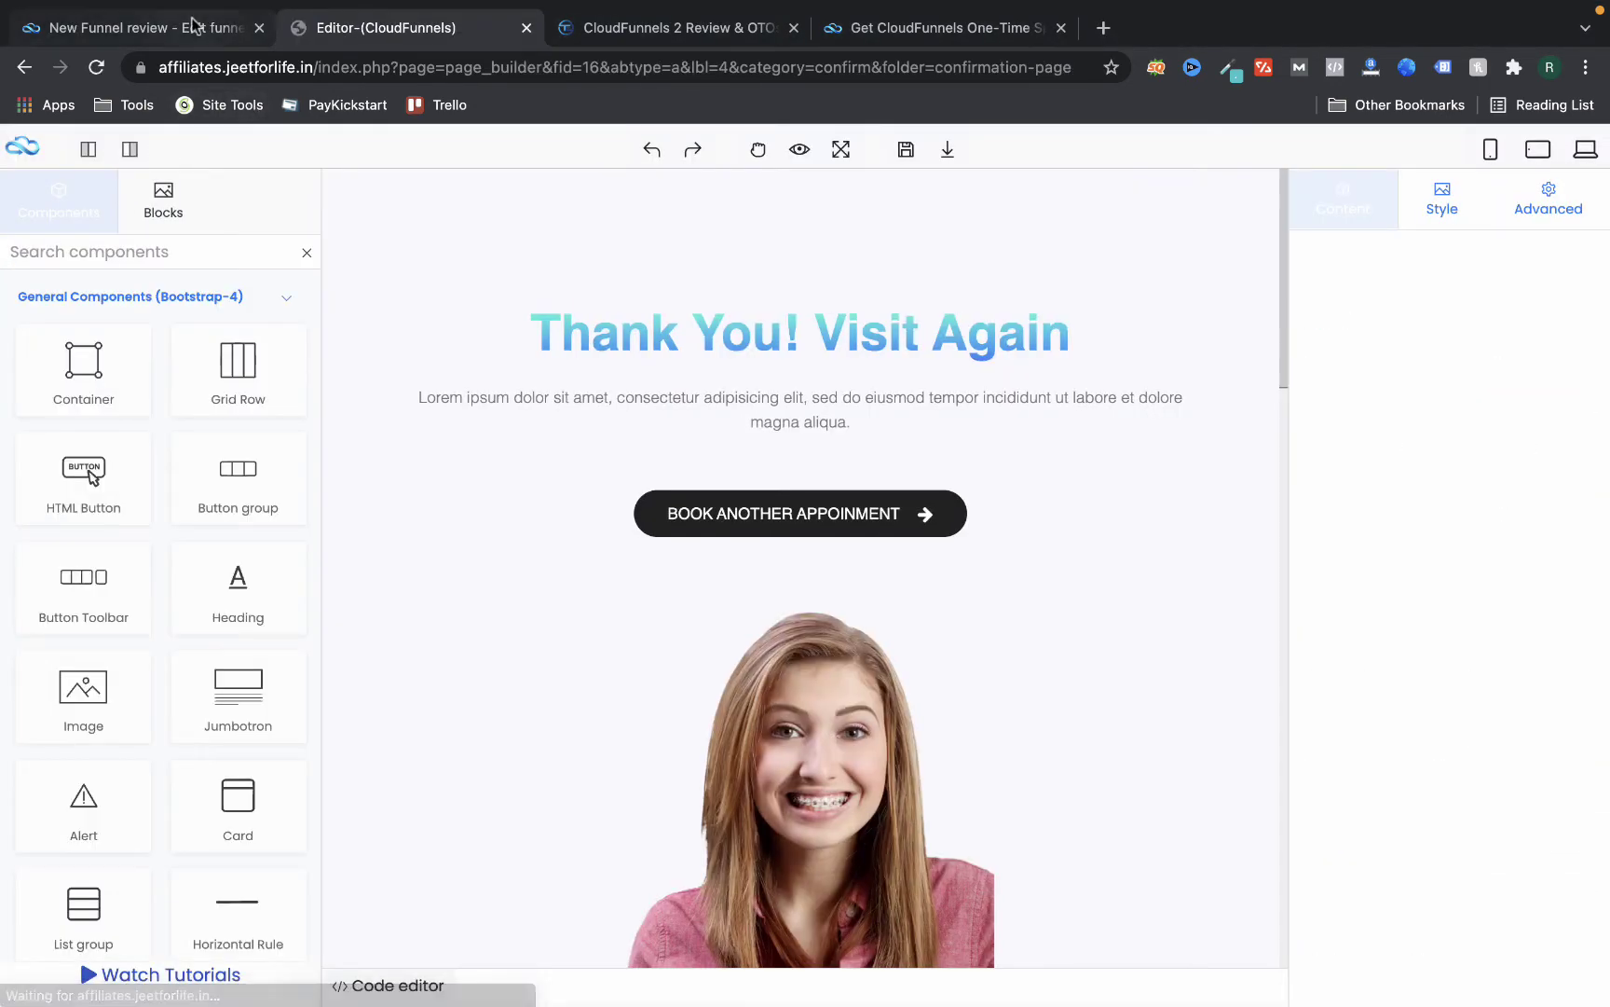
Return to the funnel's edit page, add an extra page labelled "New" and select it
key(ctrl+shift+Tab)
click(373, 451)
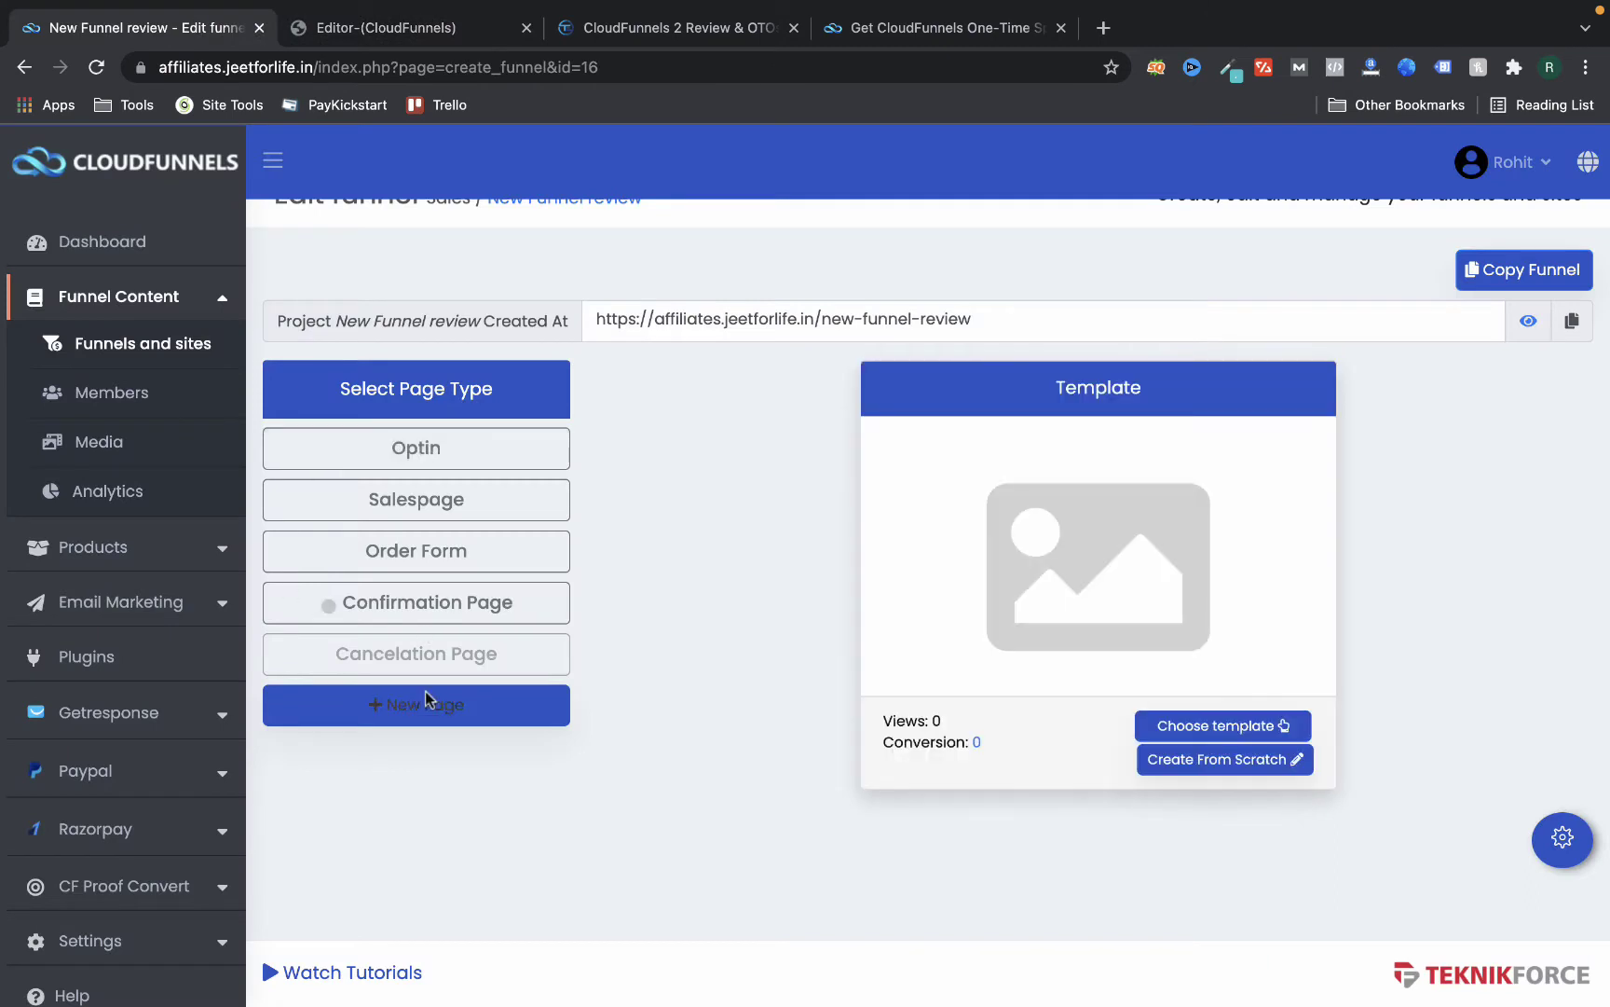
click(424, 699)
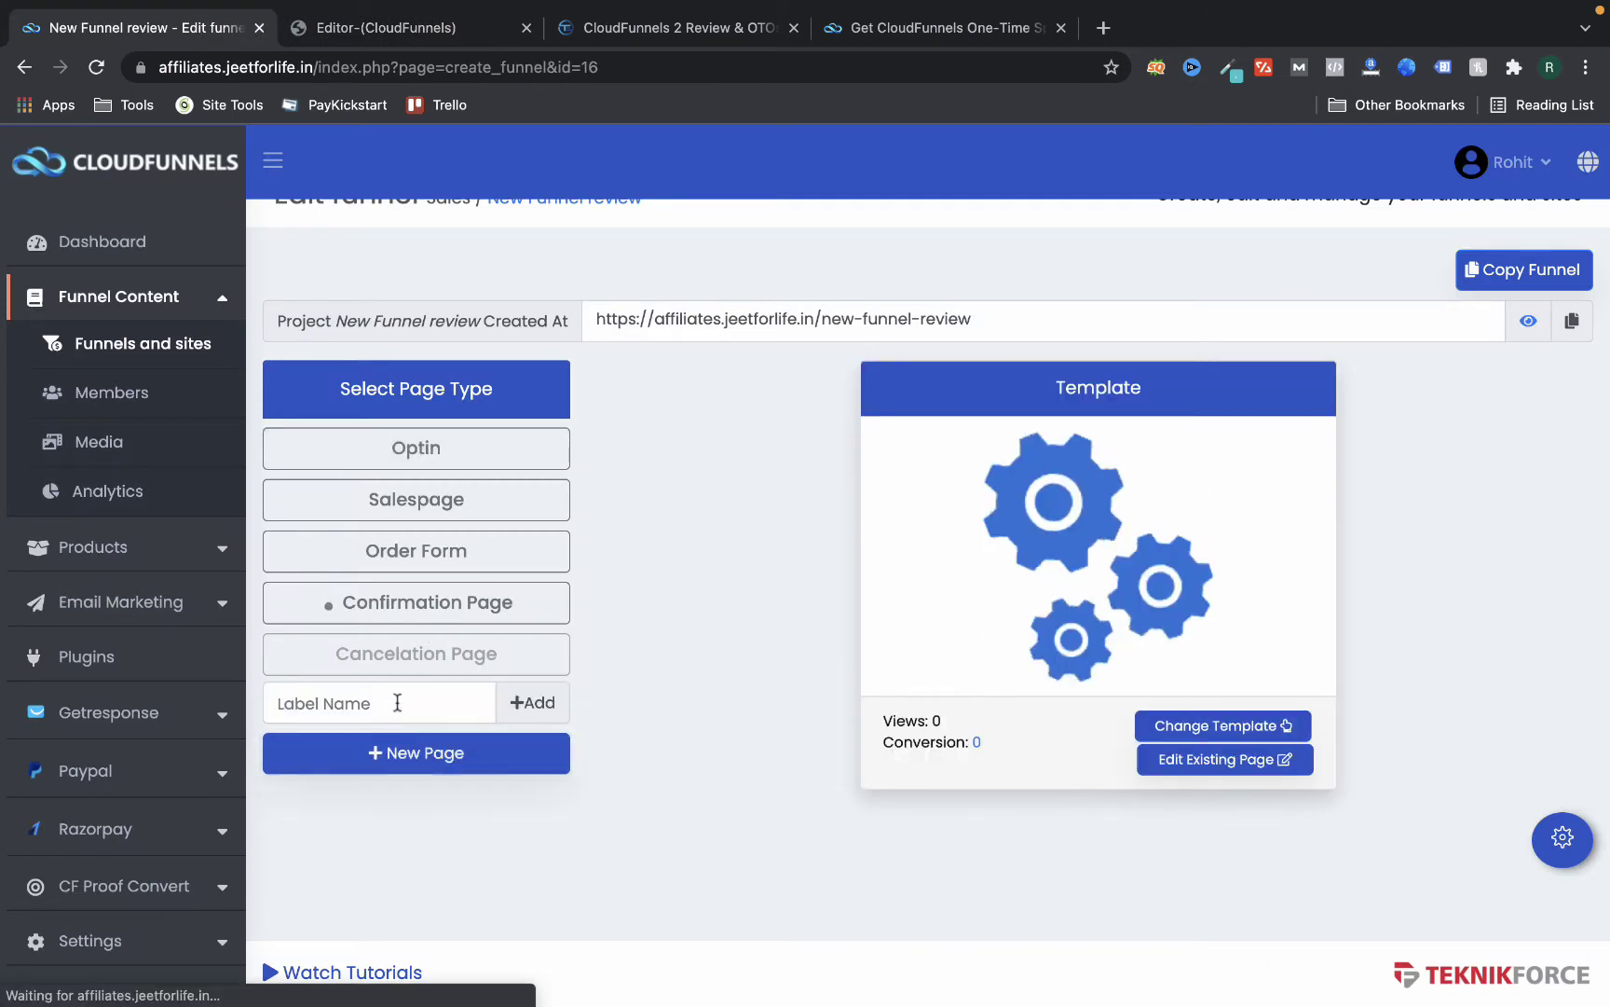
click(398, 701)
text(New)
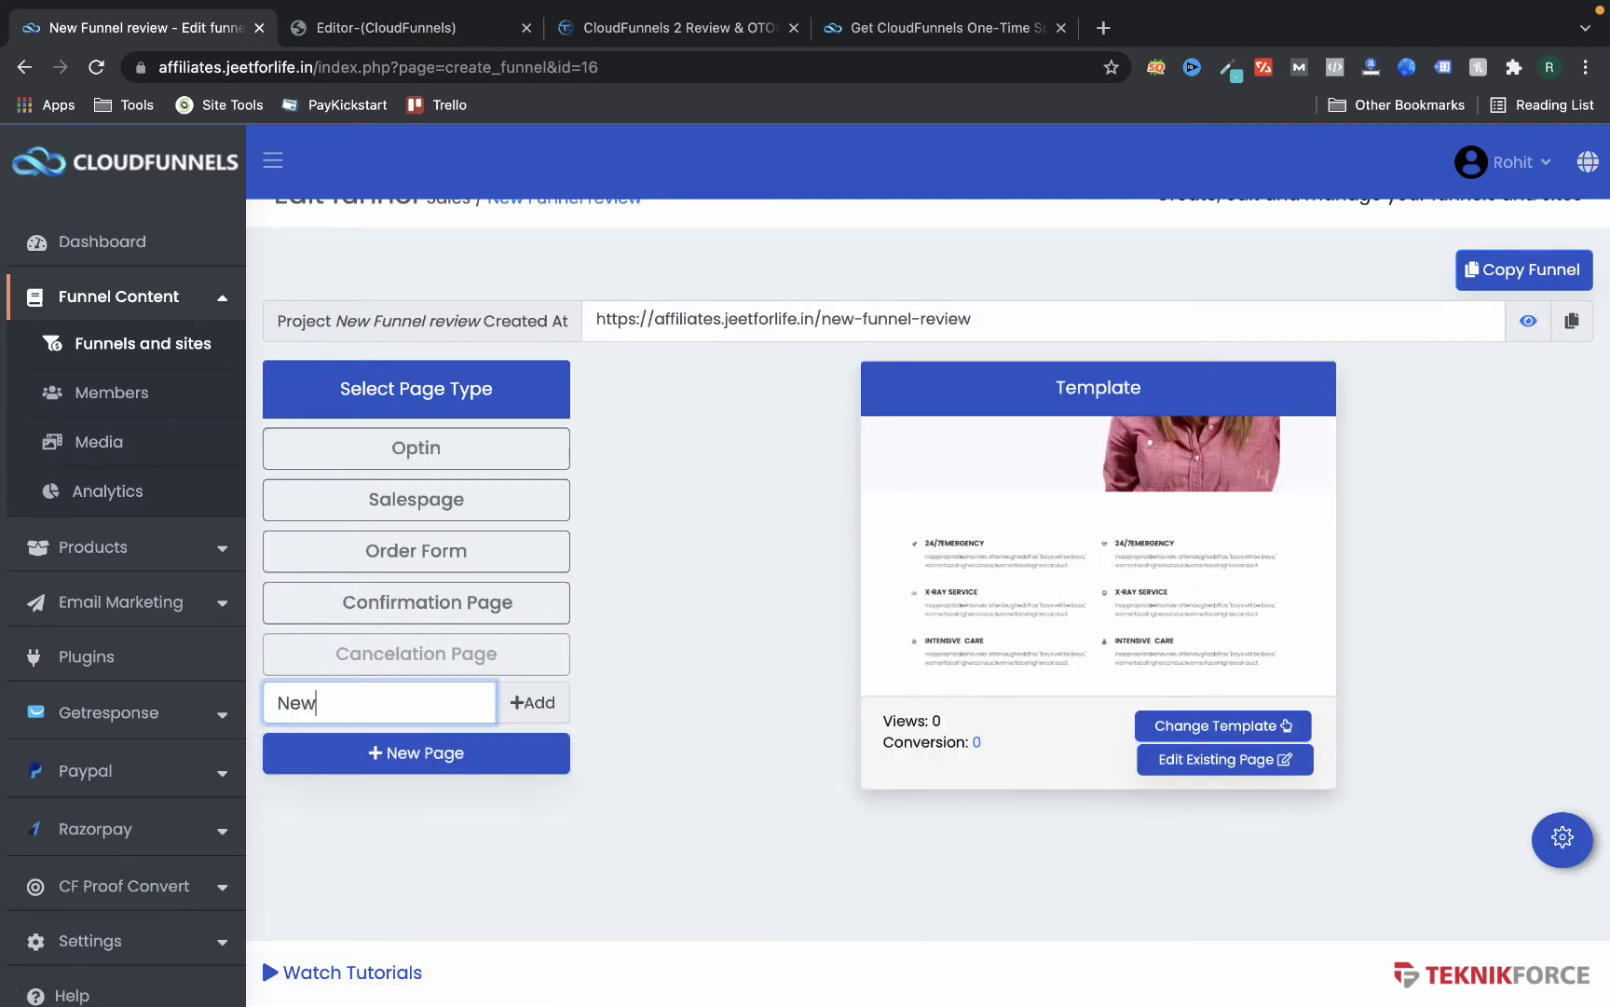
click(522, 708)
click(455, 718)
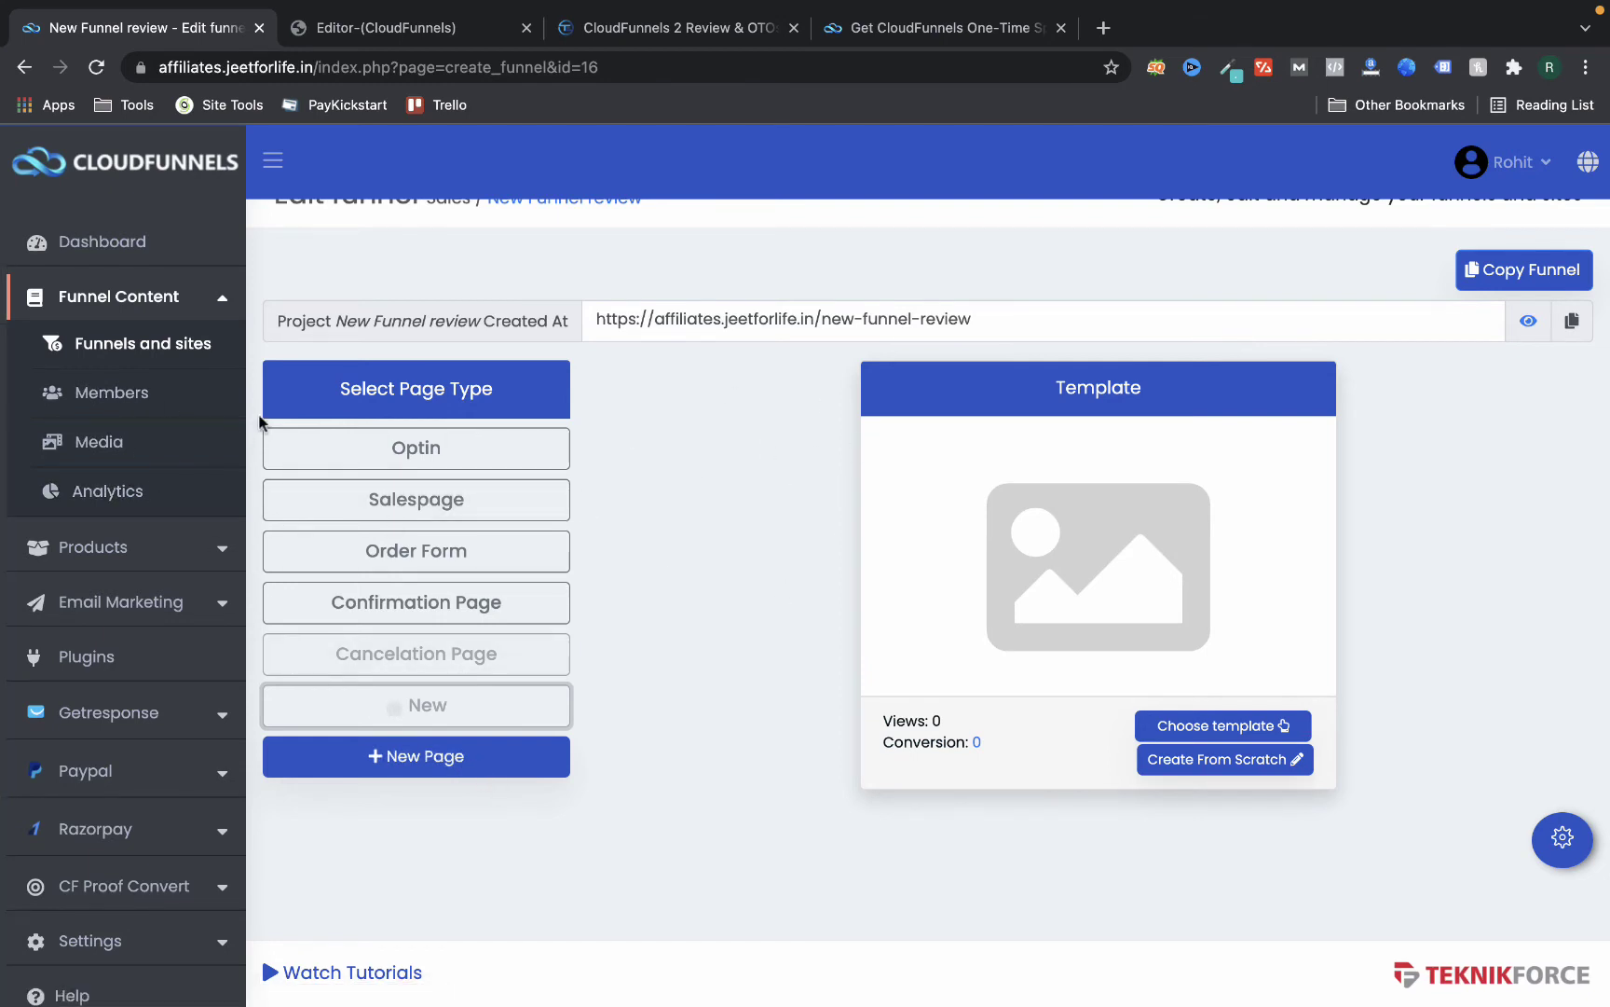
Open the Course membership funnel for editing and apply the Pro membership - Documentation template to its Membership Page
click(132, 347)
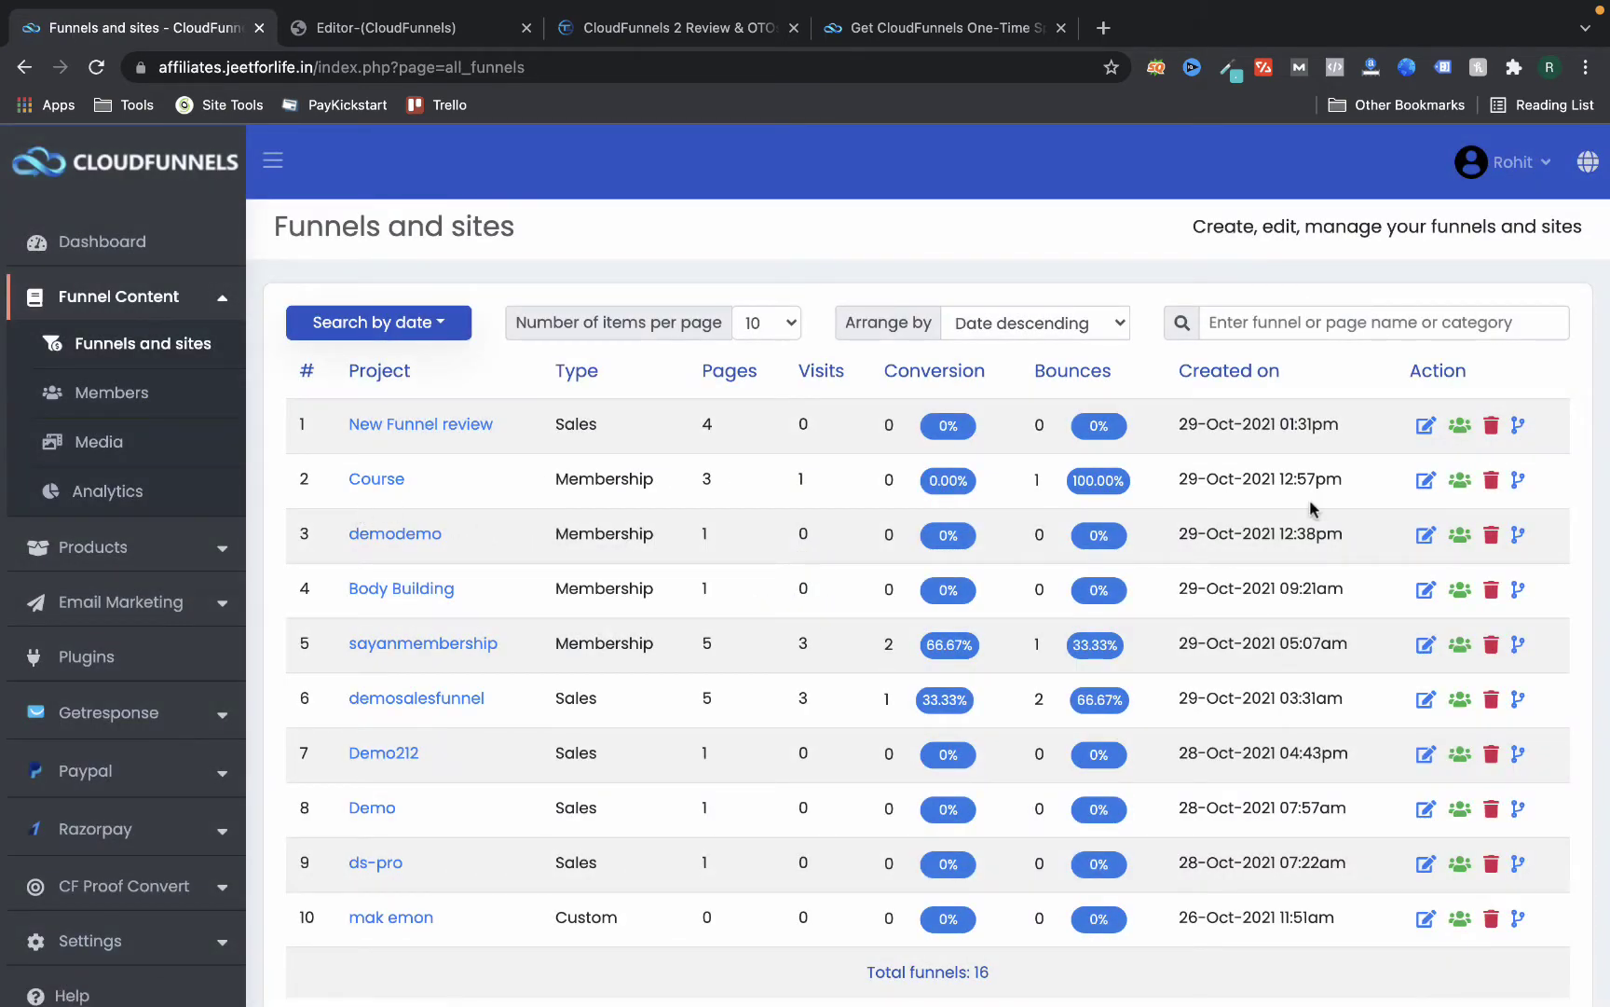
click(1426, 479)
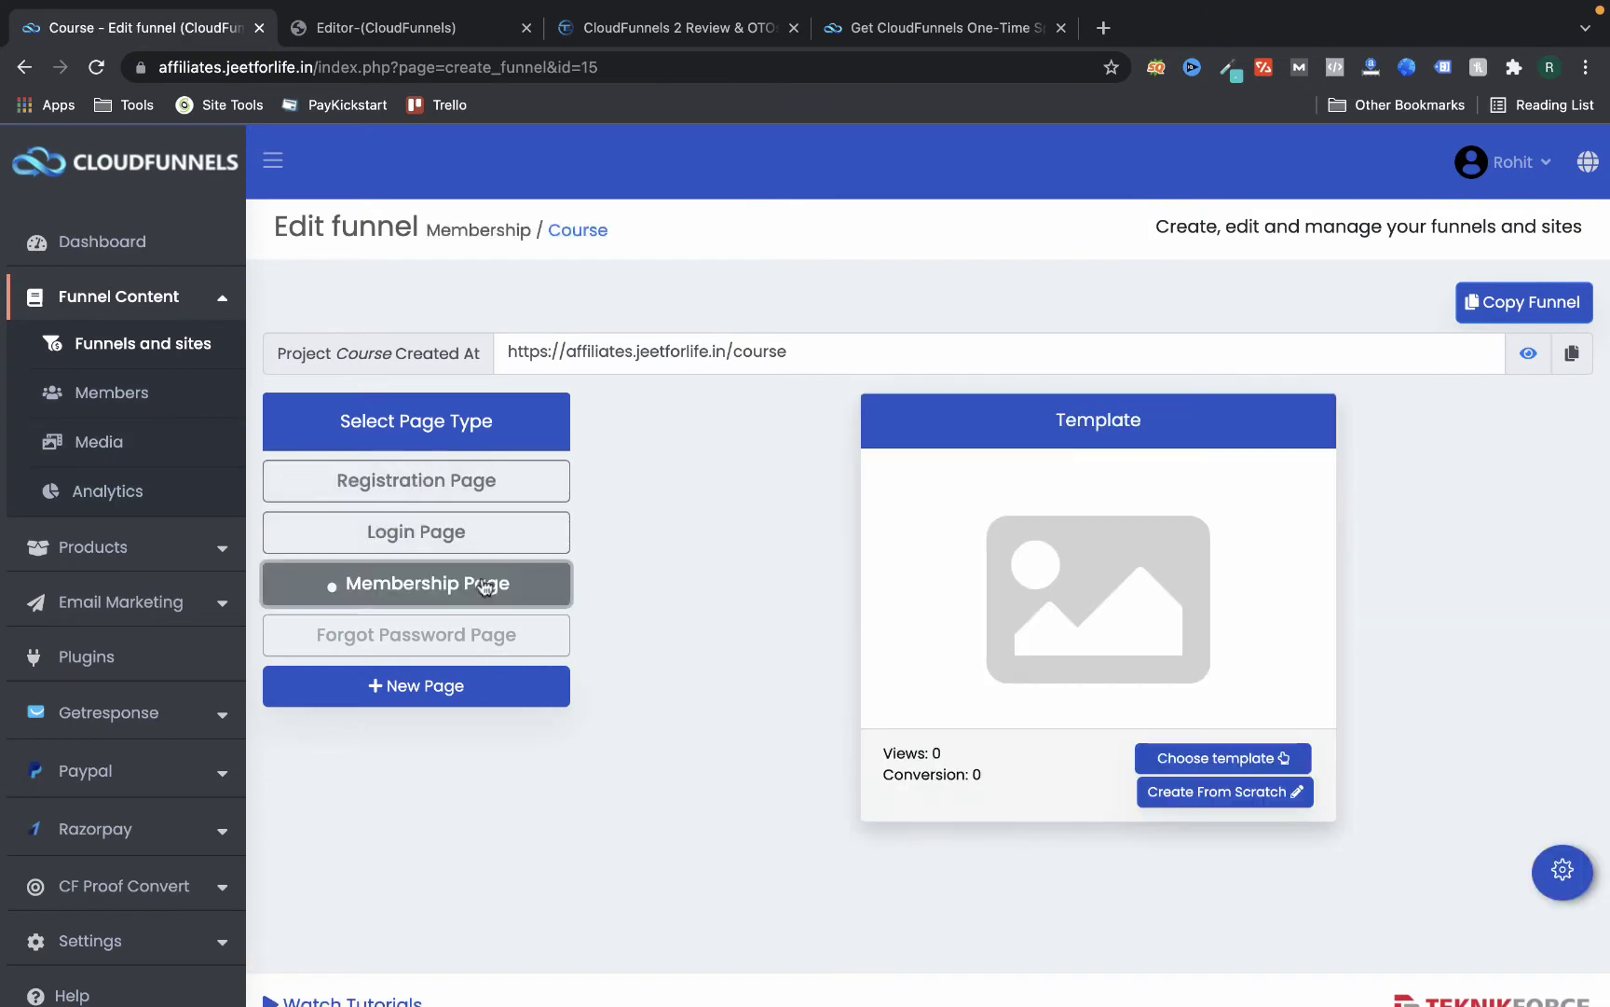
click(1225, 760)
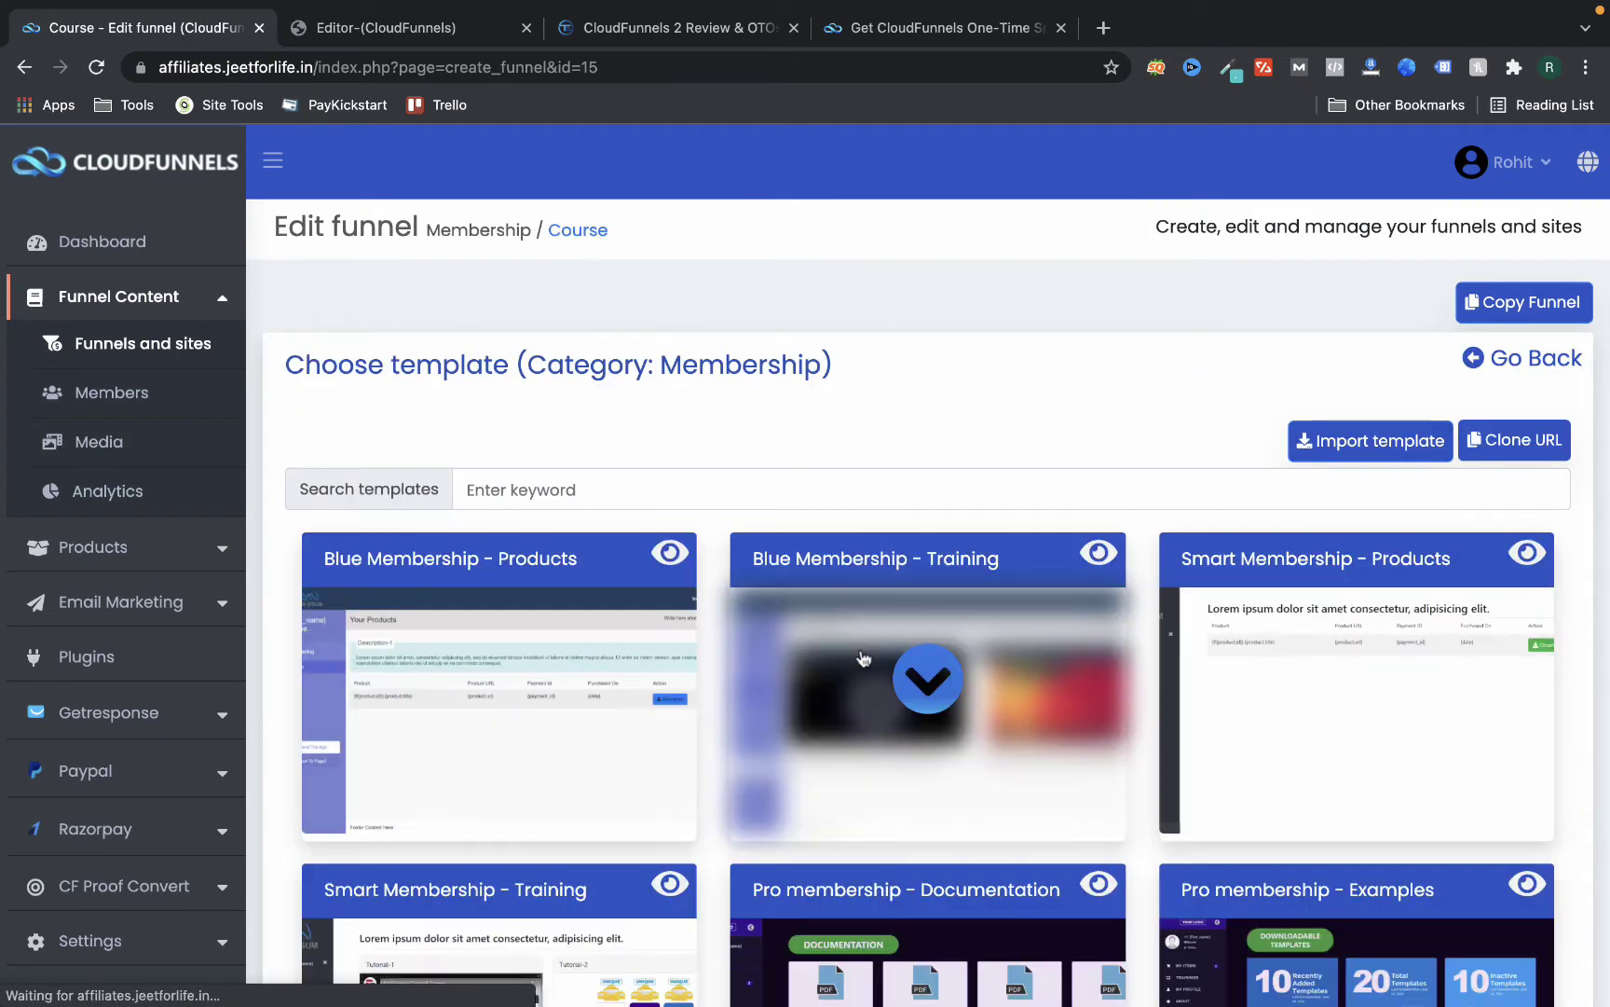
scroll(855, 671, down, 4)
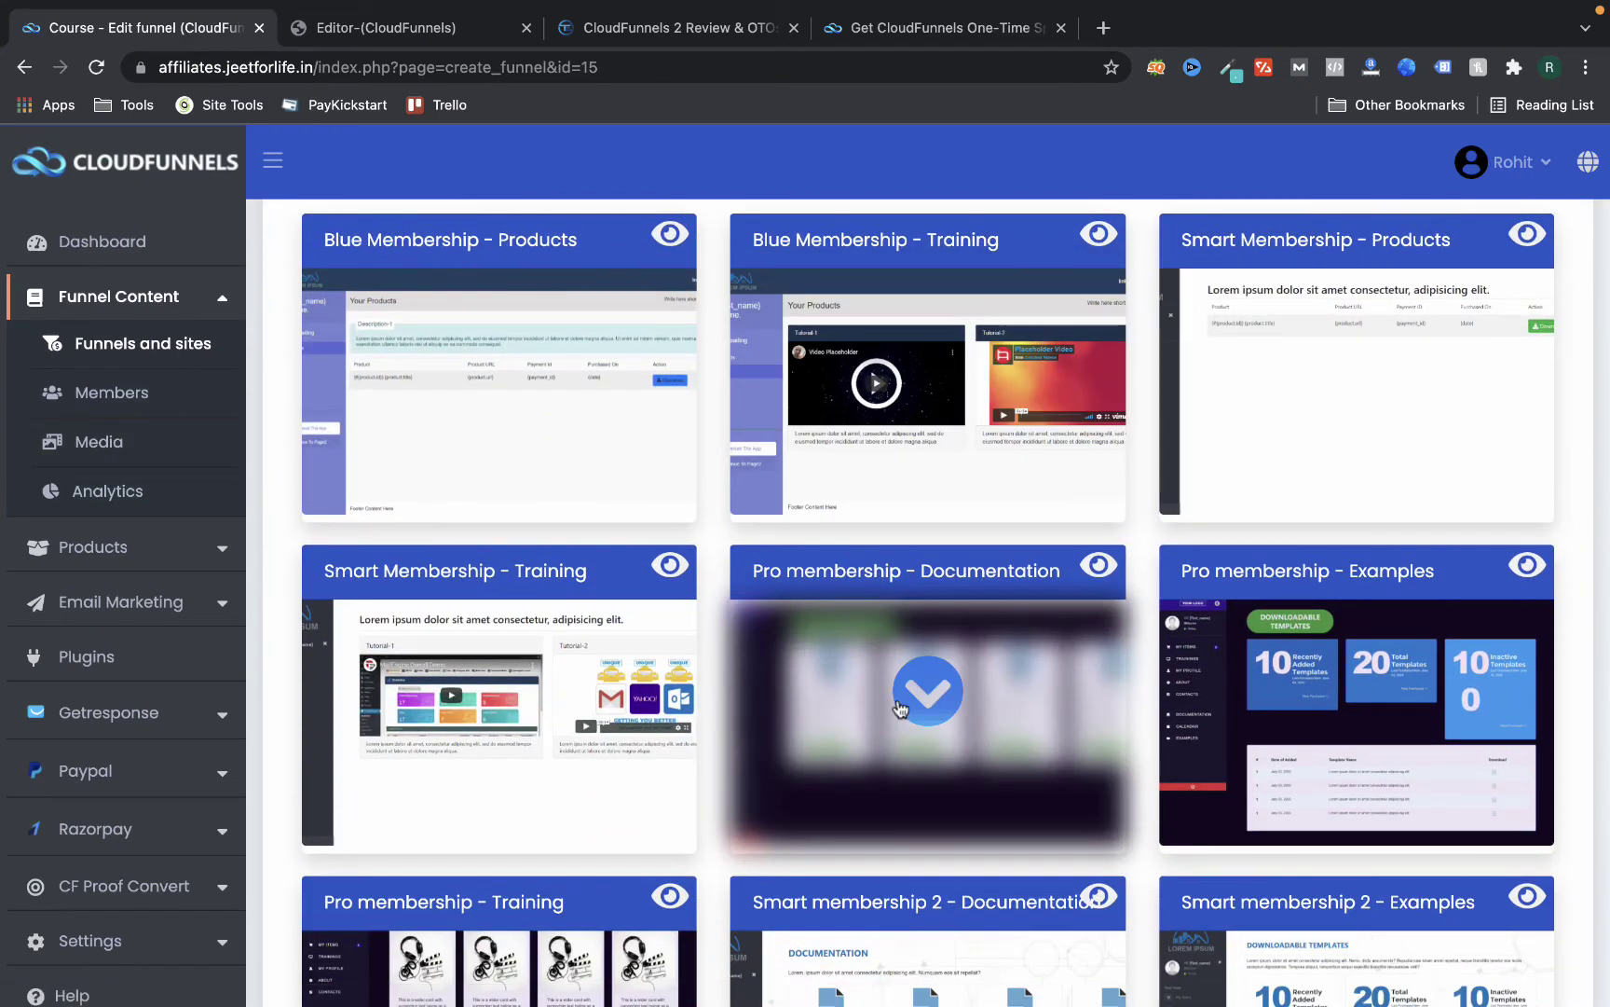
click(928, 689)
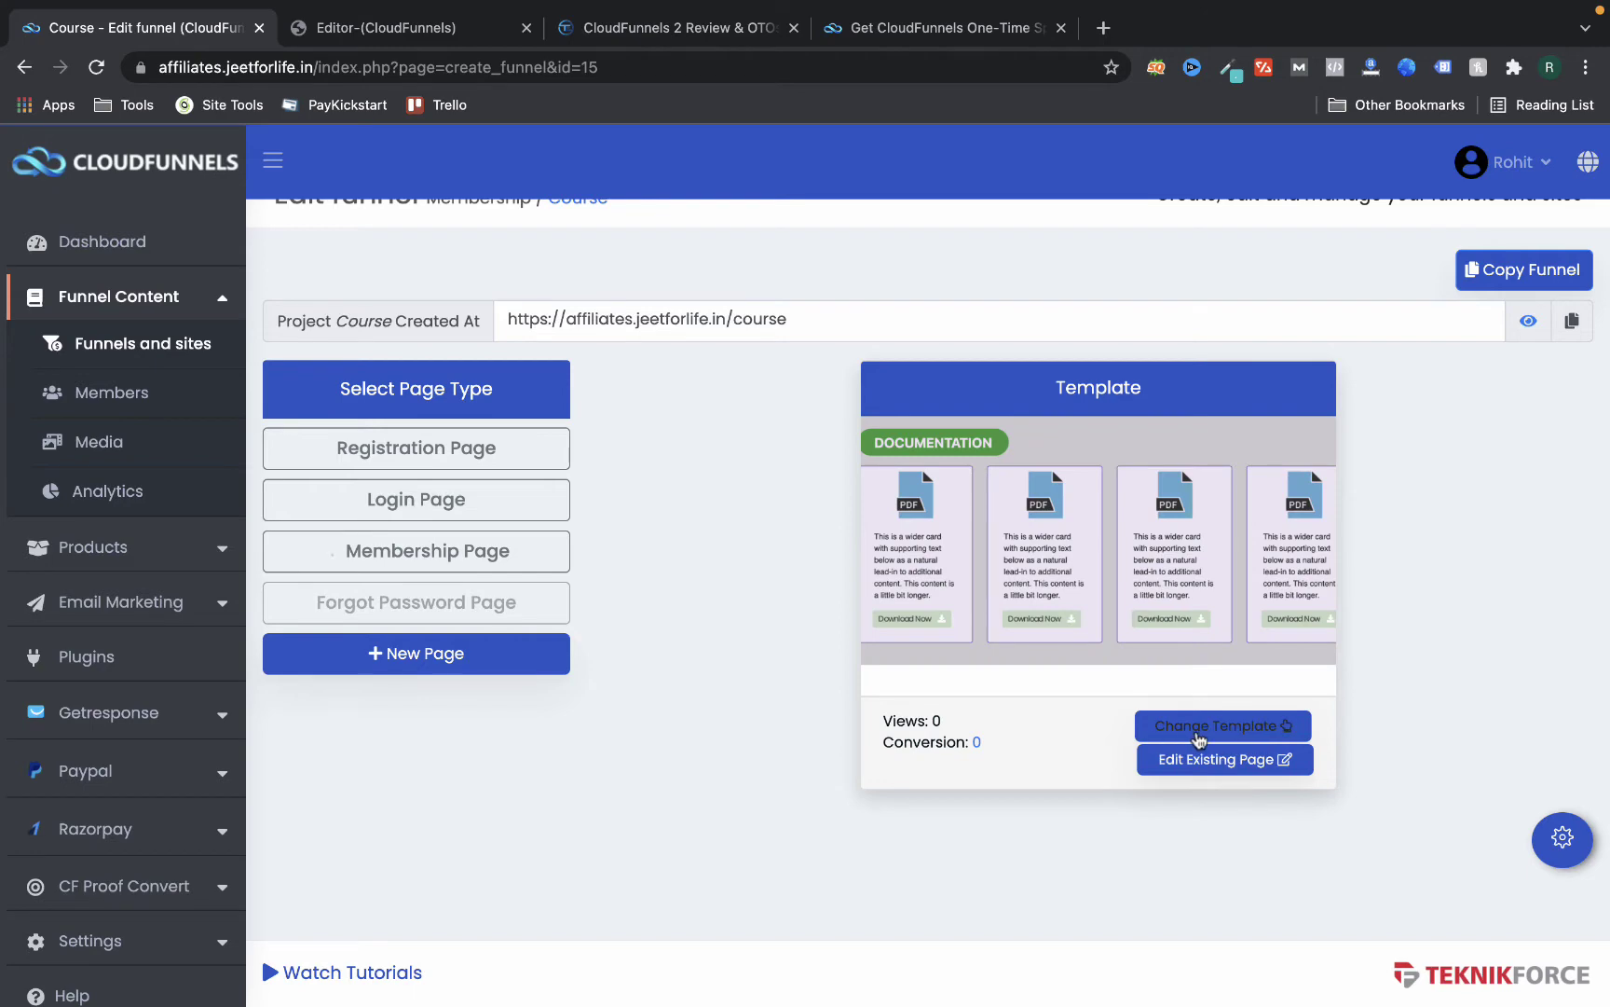
Change the Membership Page's template to Blue Membership - Training and open the page in the page editor
click(1197, 731)
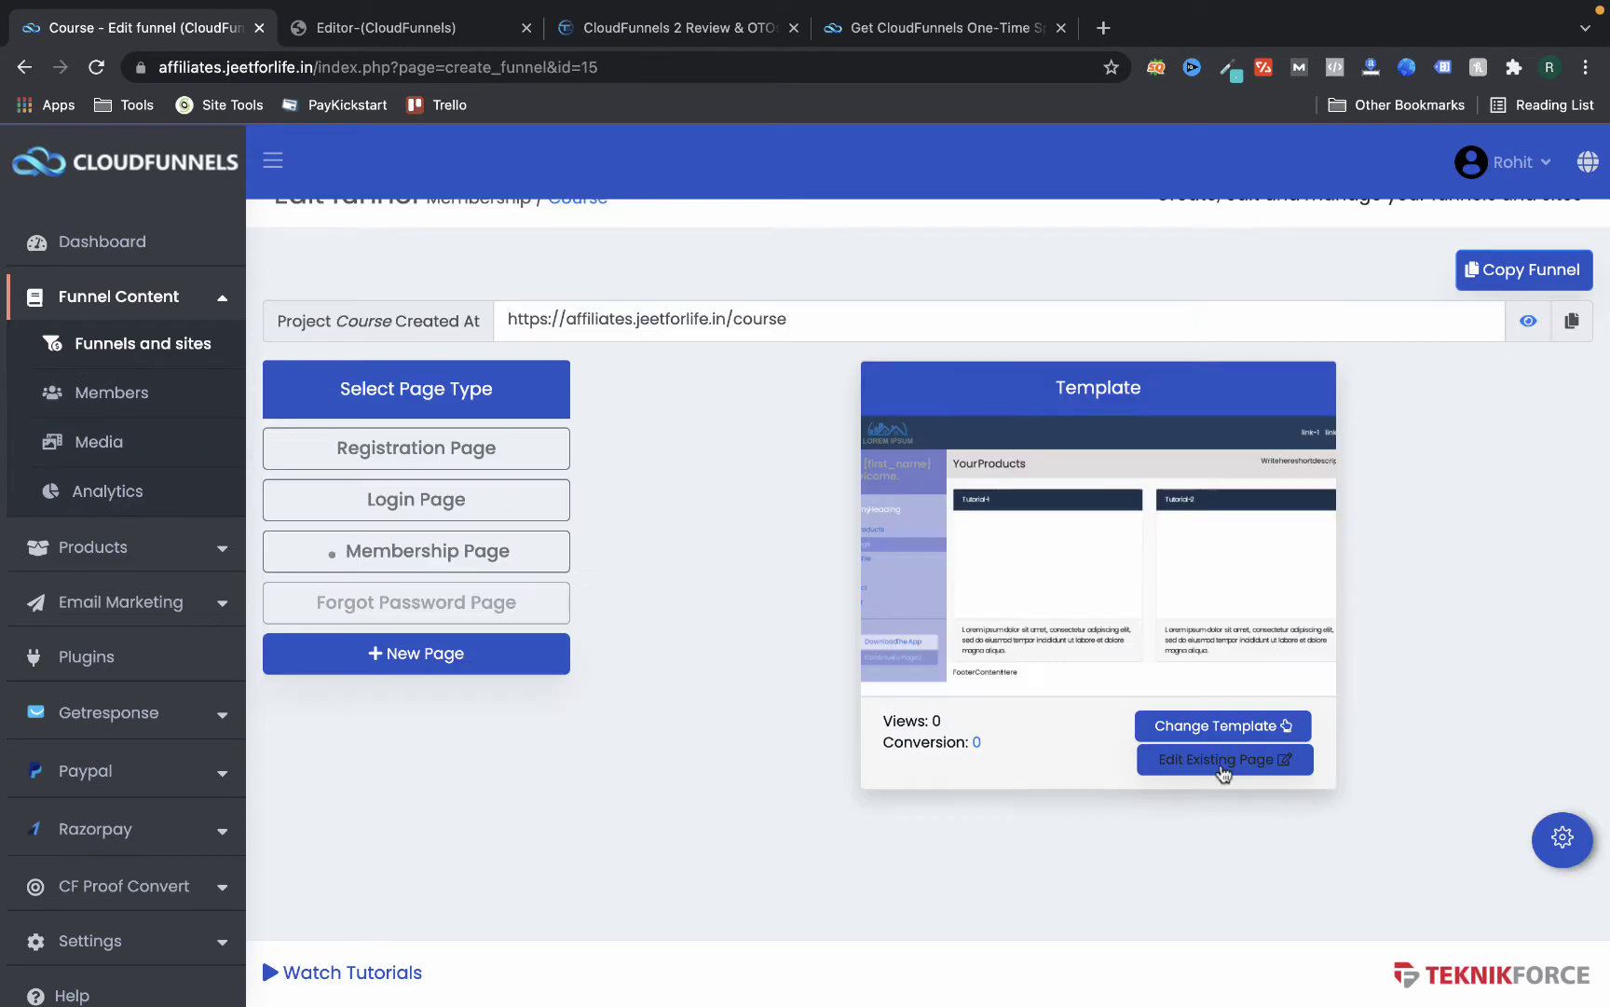
click(1221, 762)
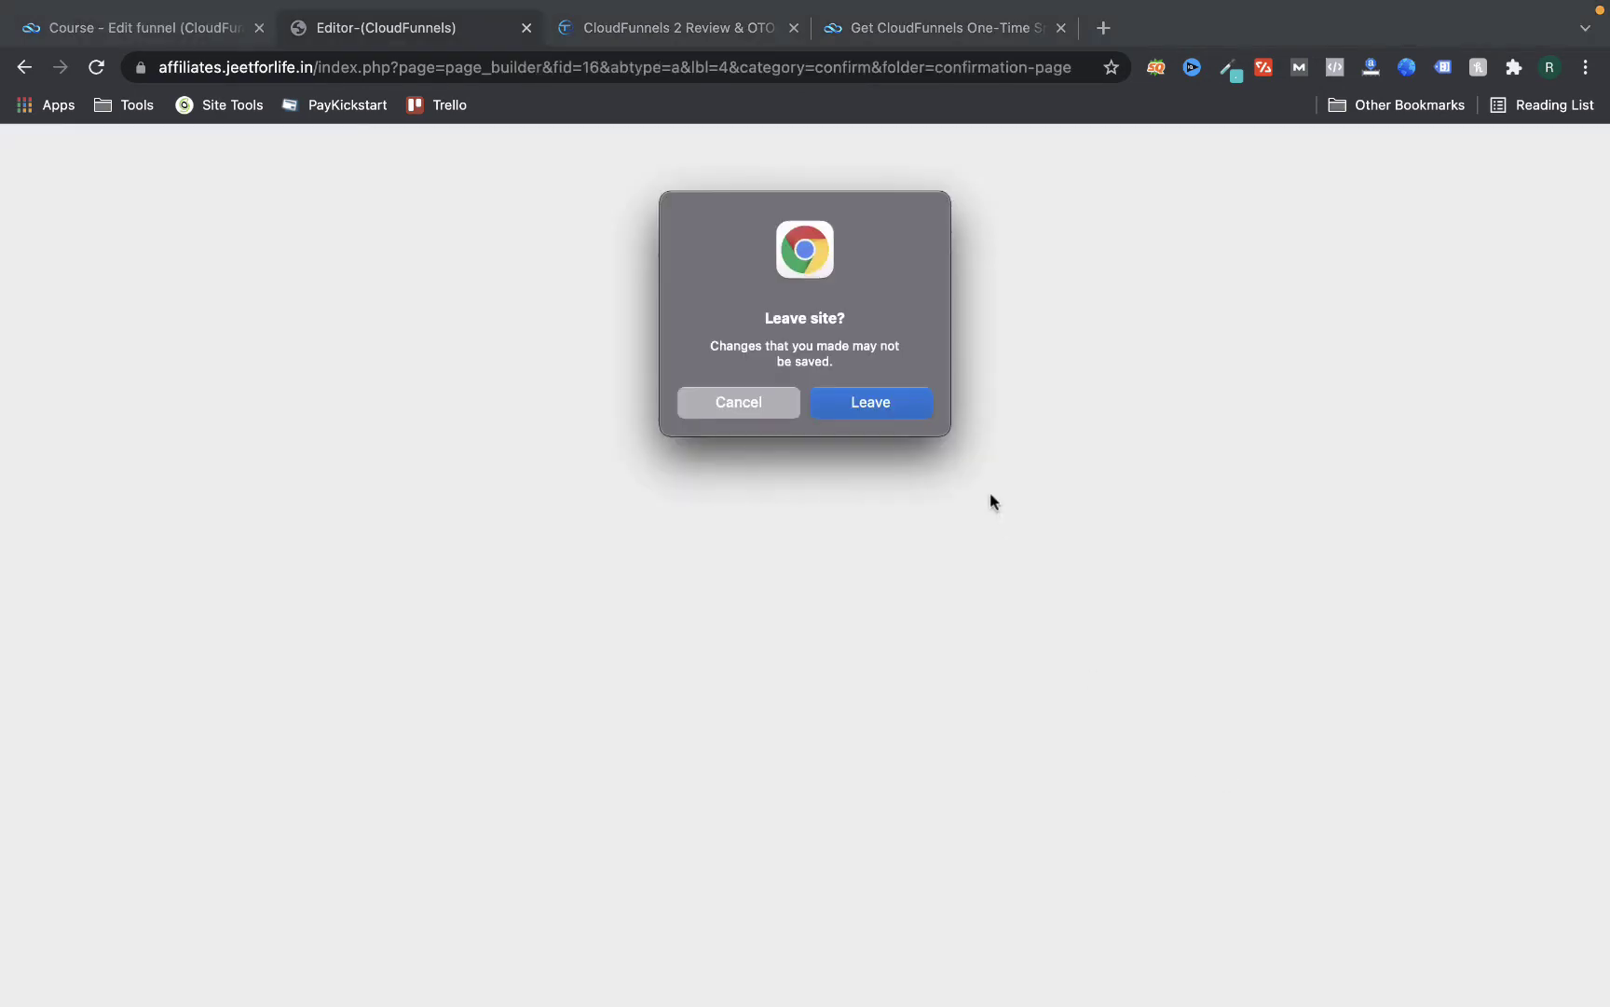
click(891, 406)
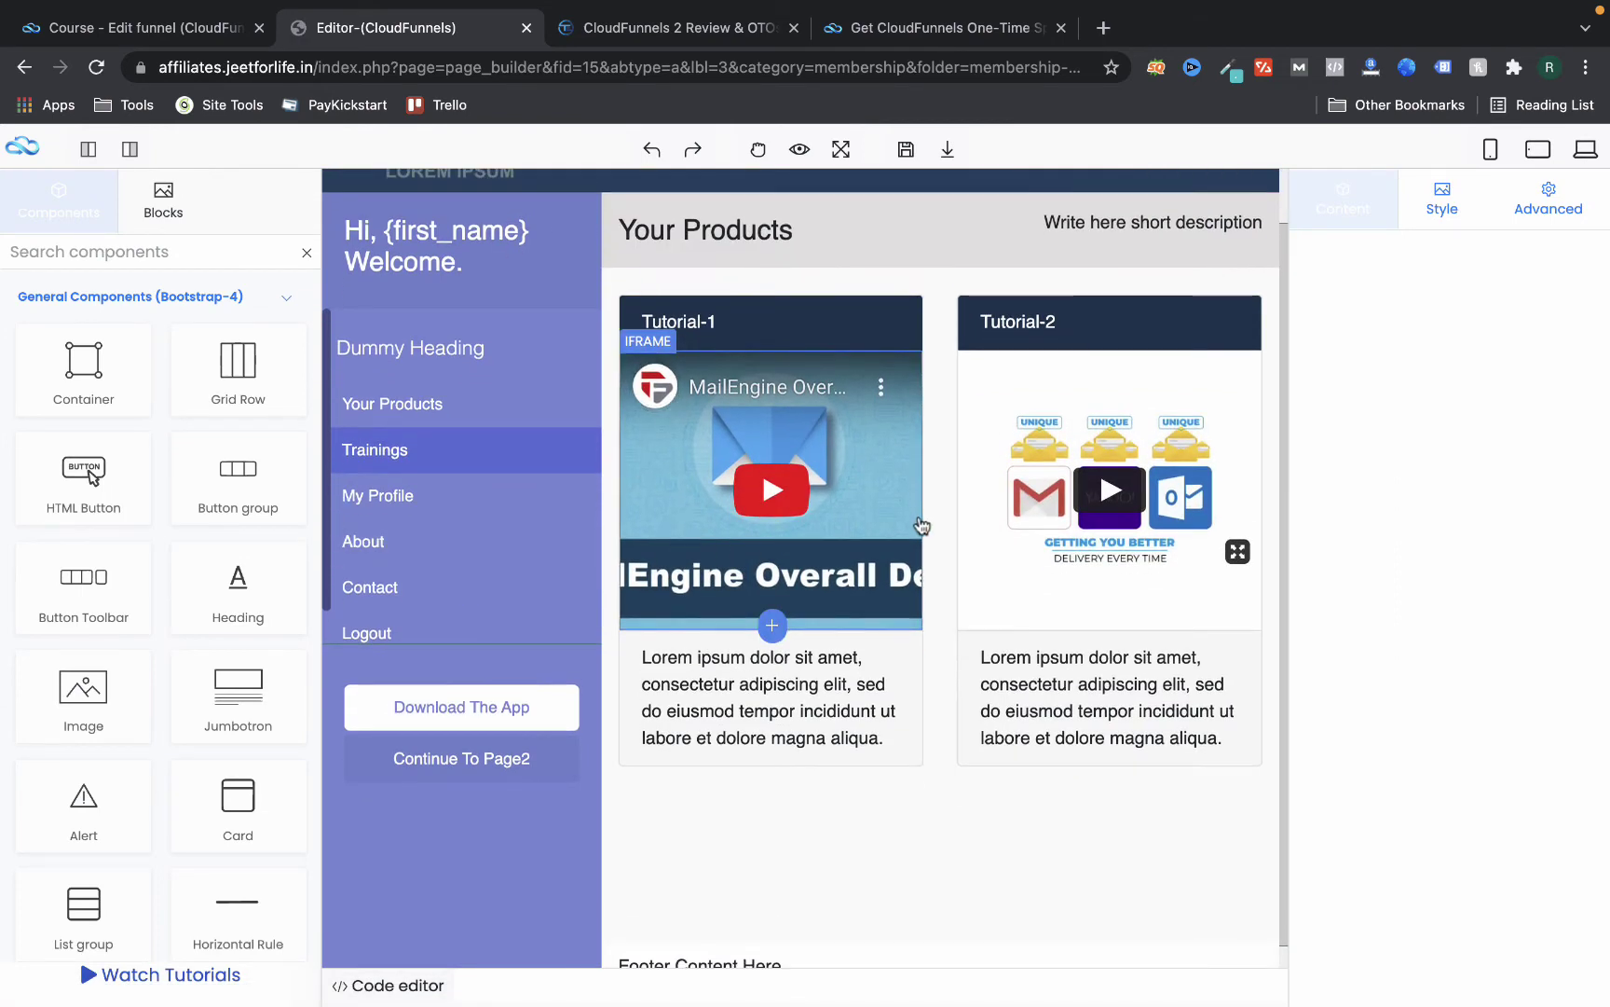
Examine the Membership Page layout, play the Tutorial-1 video and look through the available general components and widgets
scroll(921, 526, up, 1)
scroll(989, 575, down, 2)
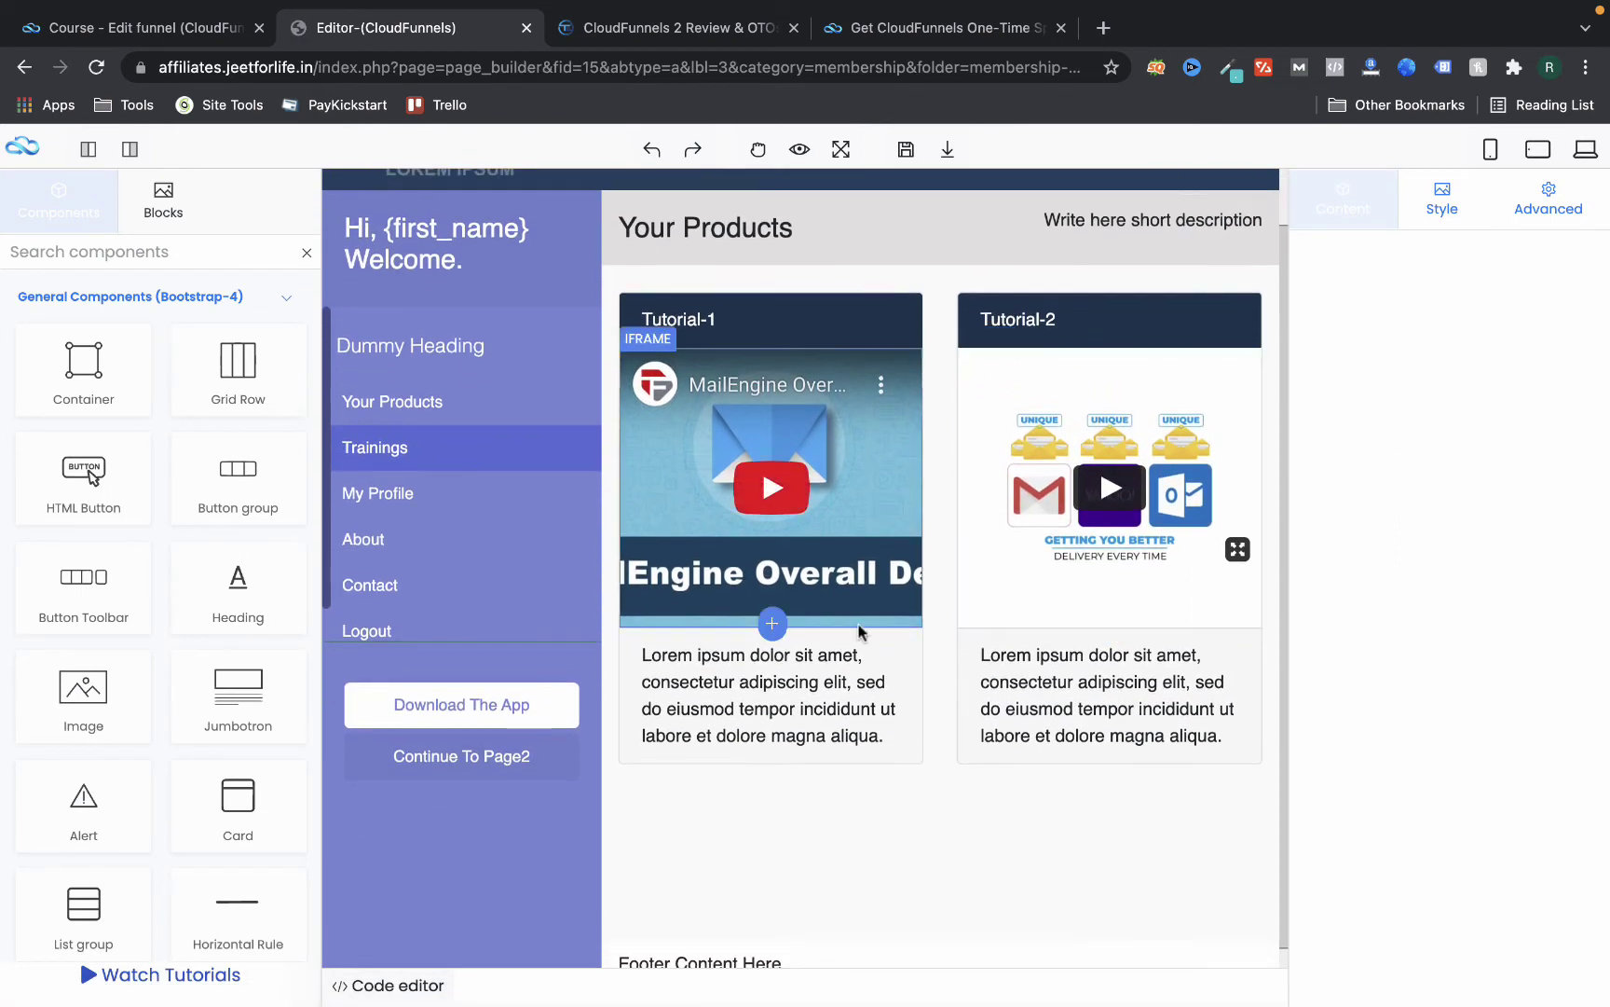
click(801, 447)
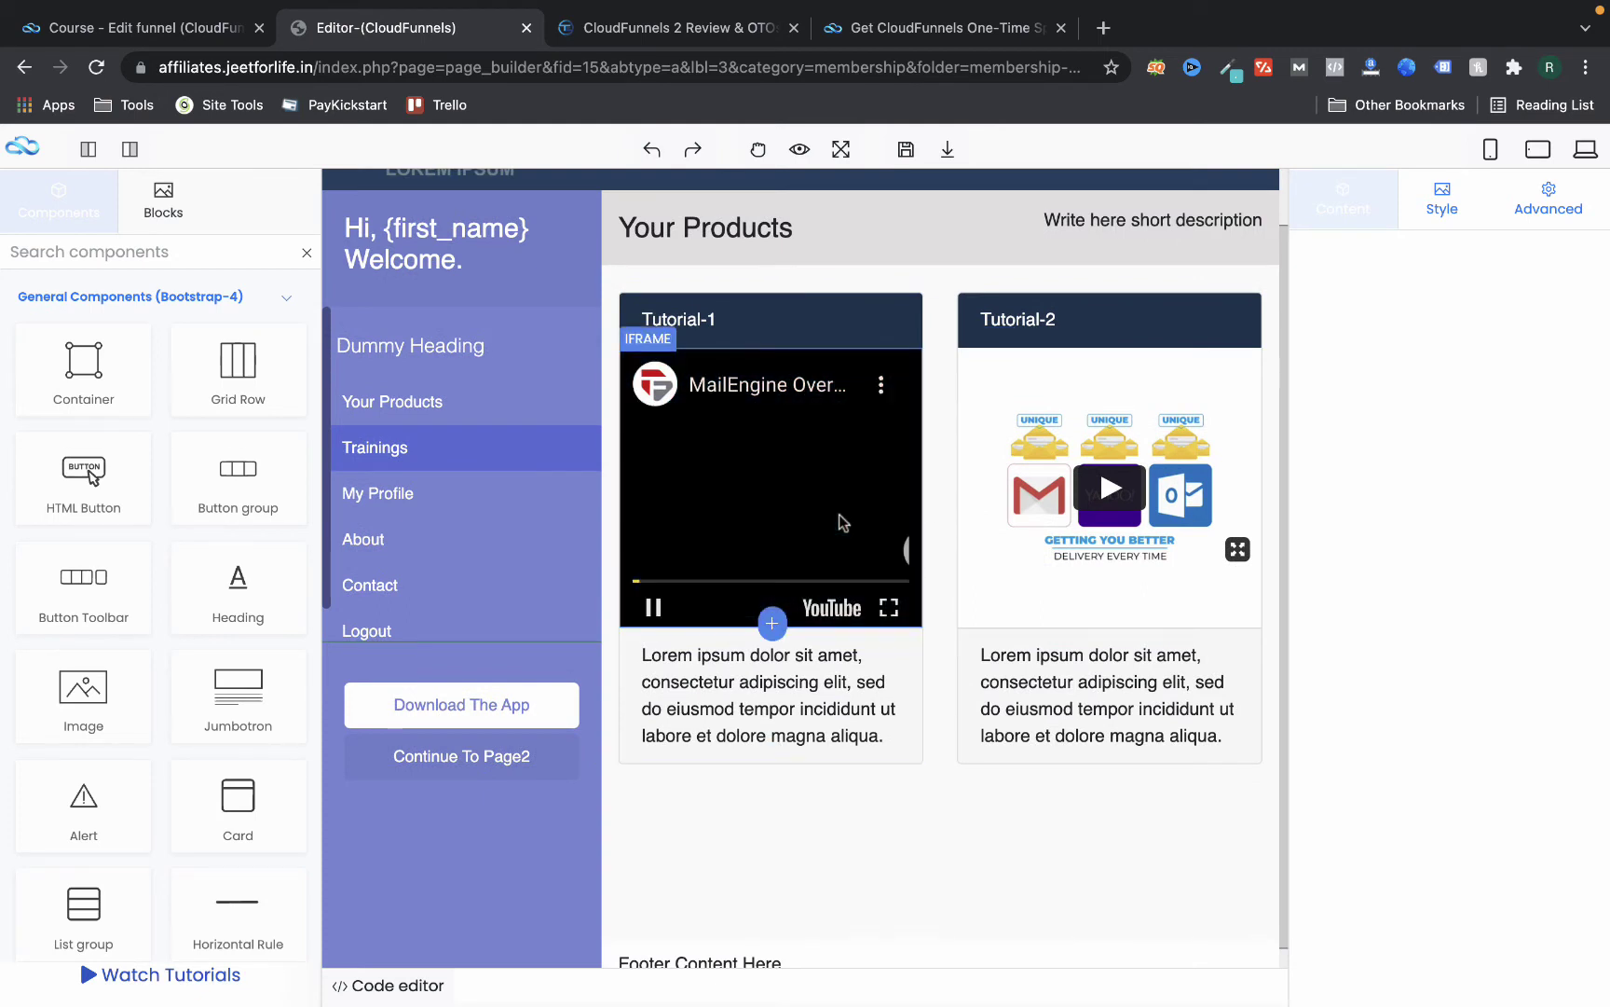
click(833, 312)
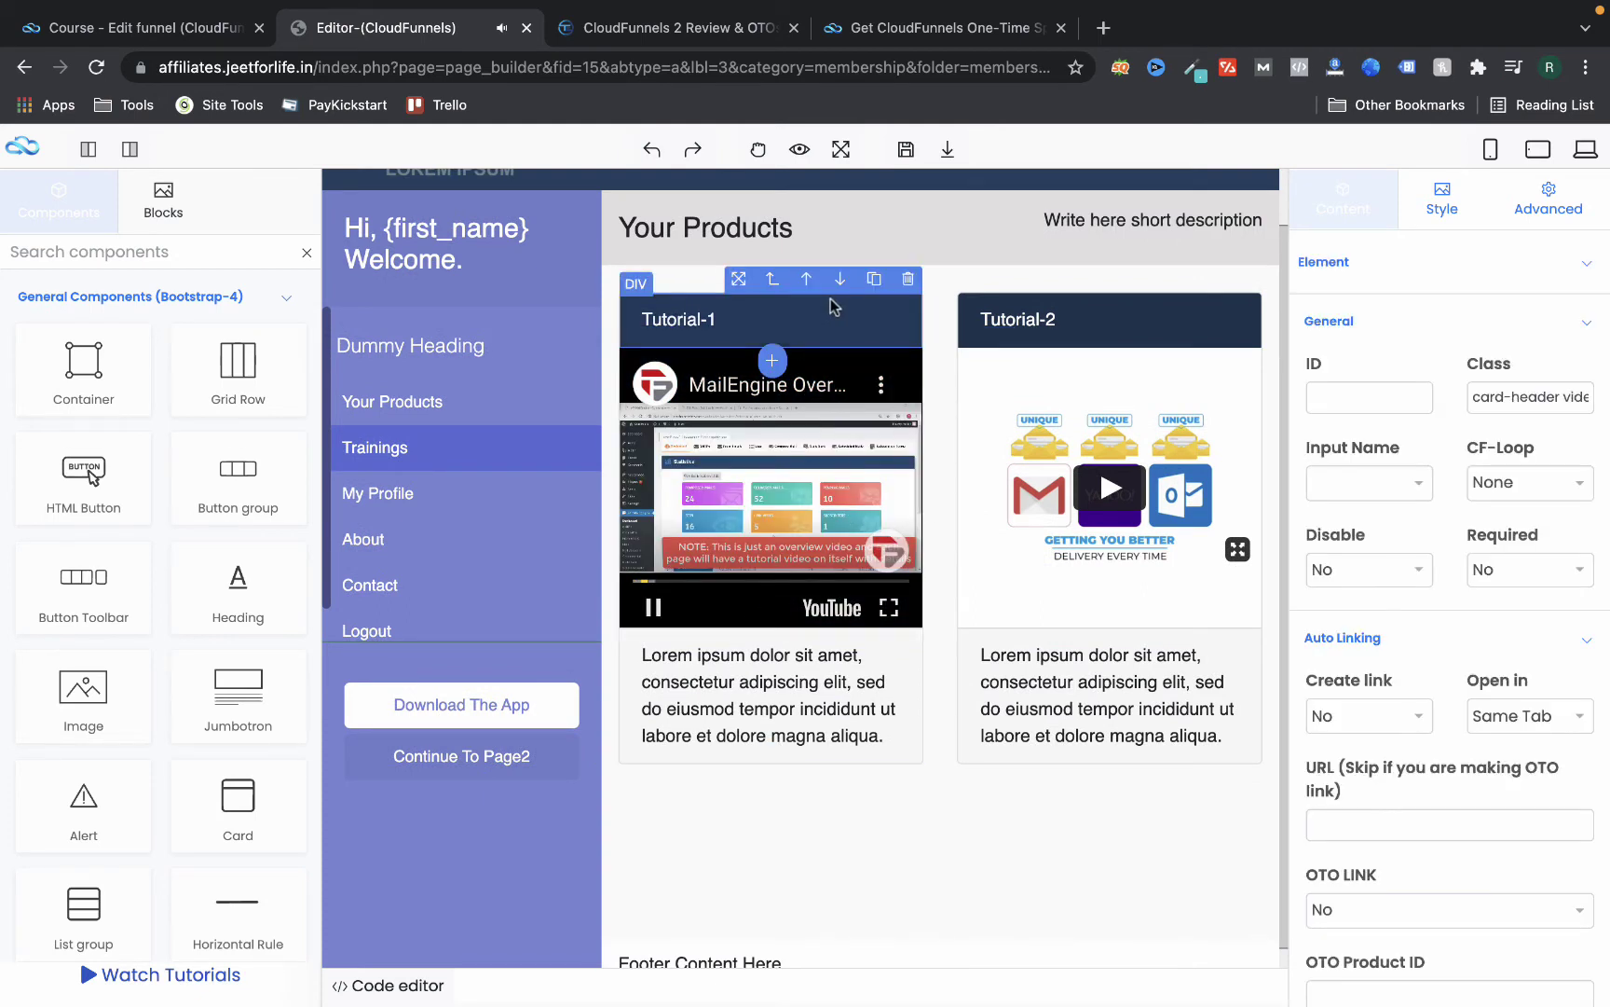
scroll(102, 653, down, 4)
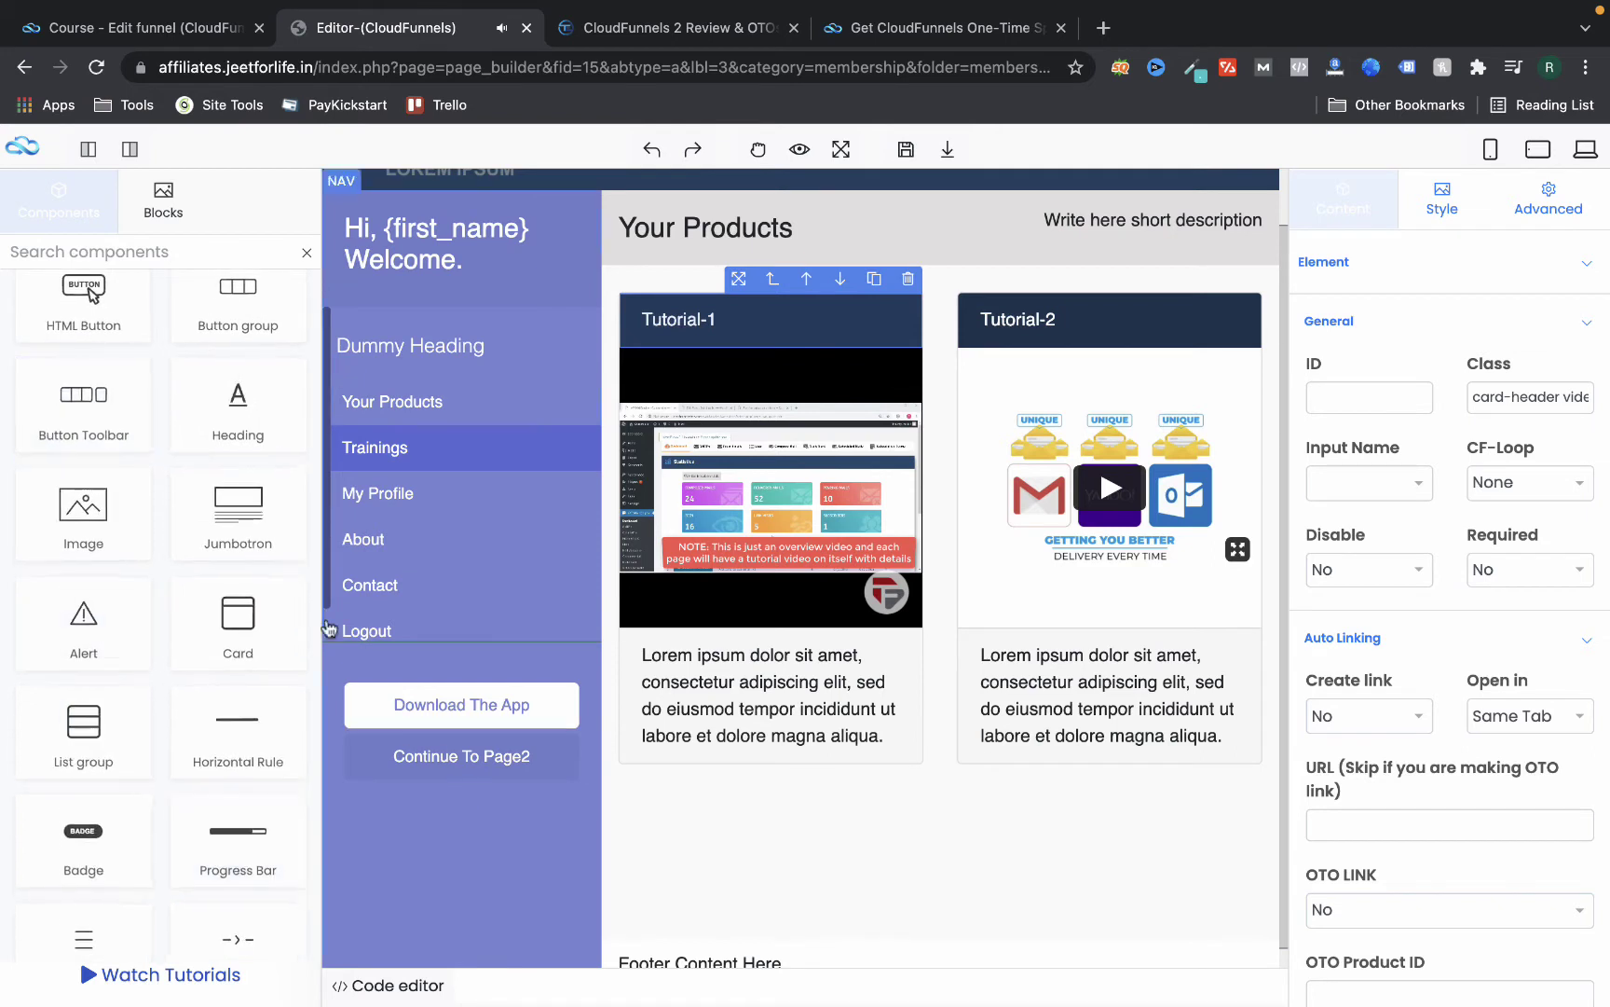
scroll(167, 708, down, 10)
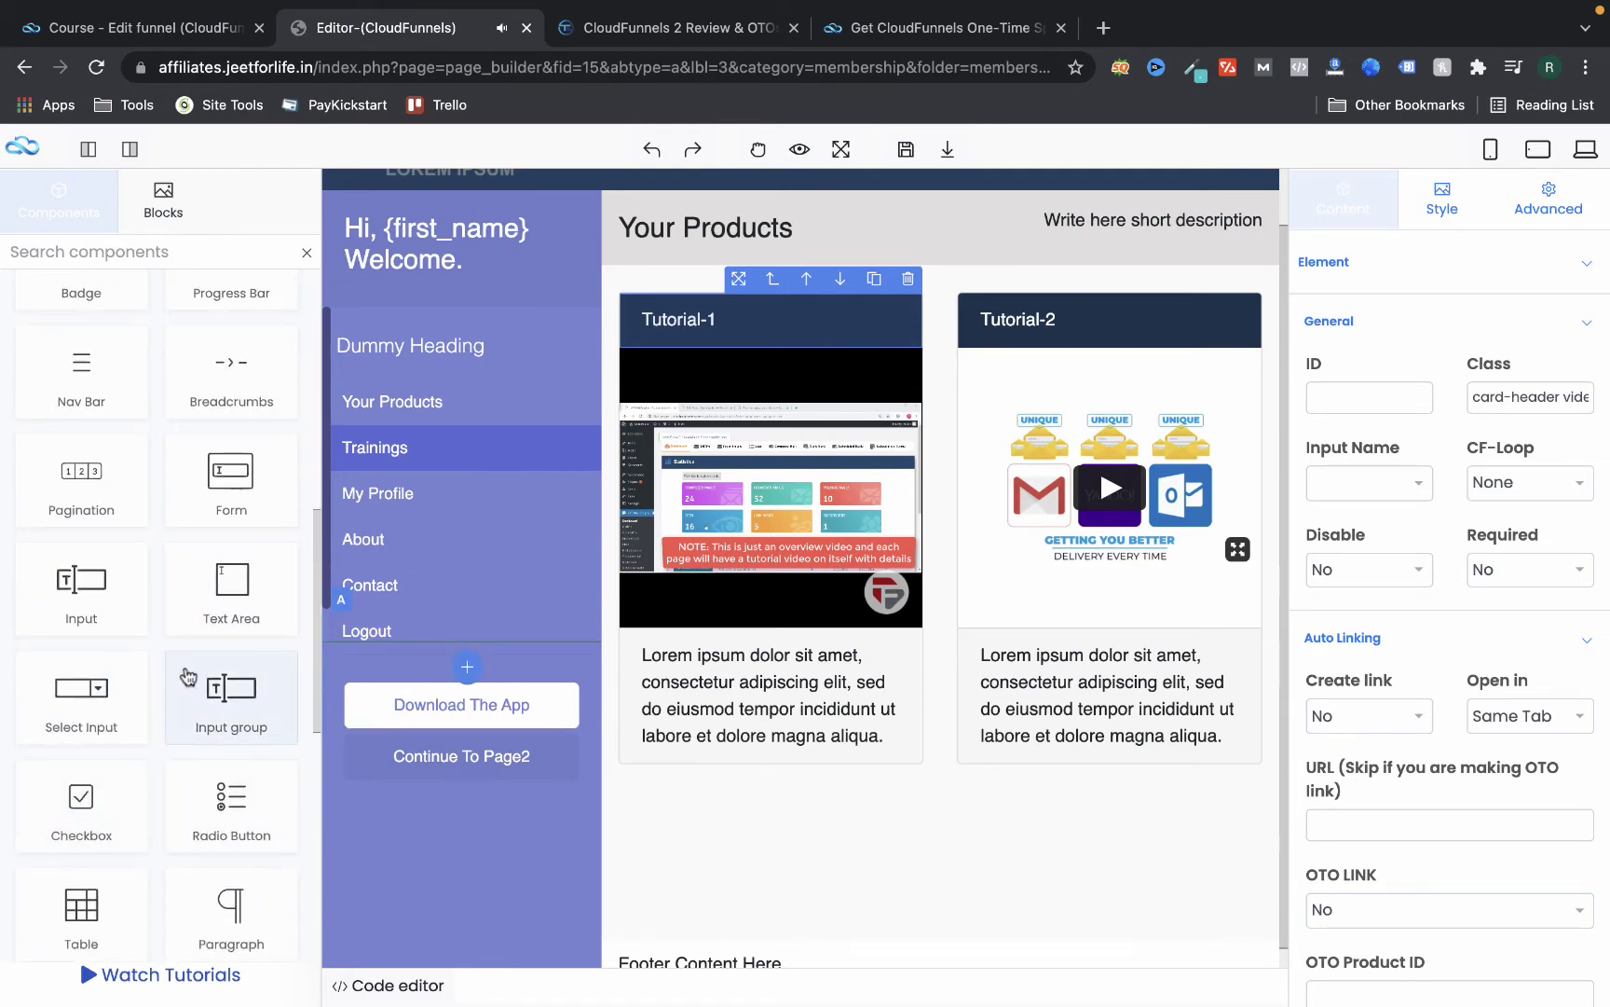
scroll(845, 658, down, 1)
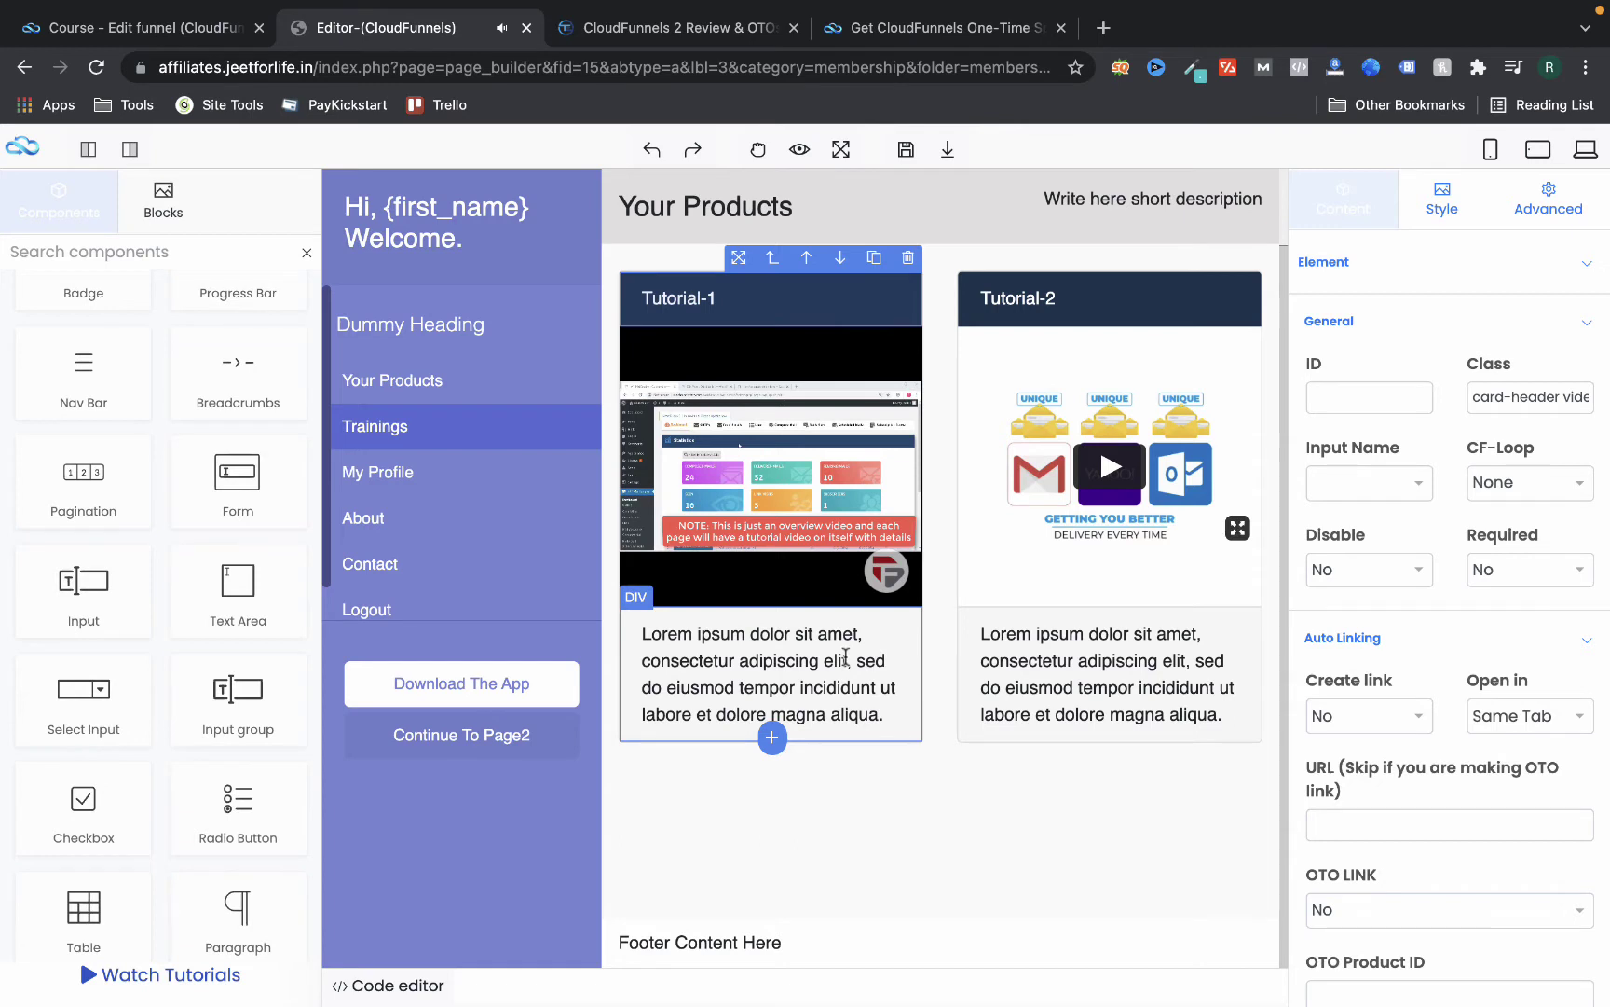
scroll(234, 658, down, 10)
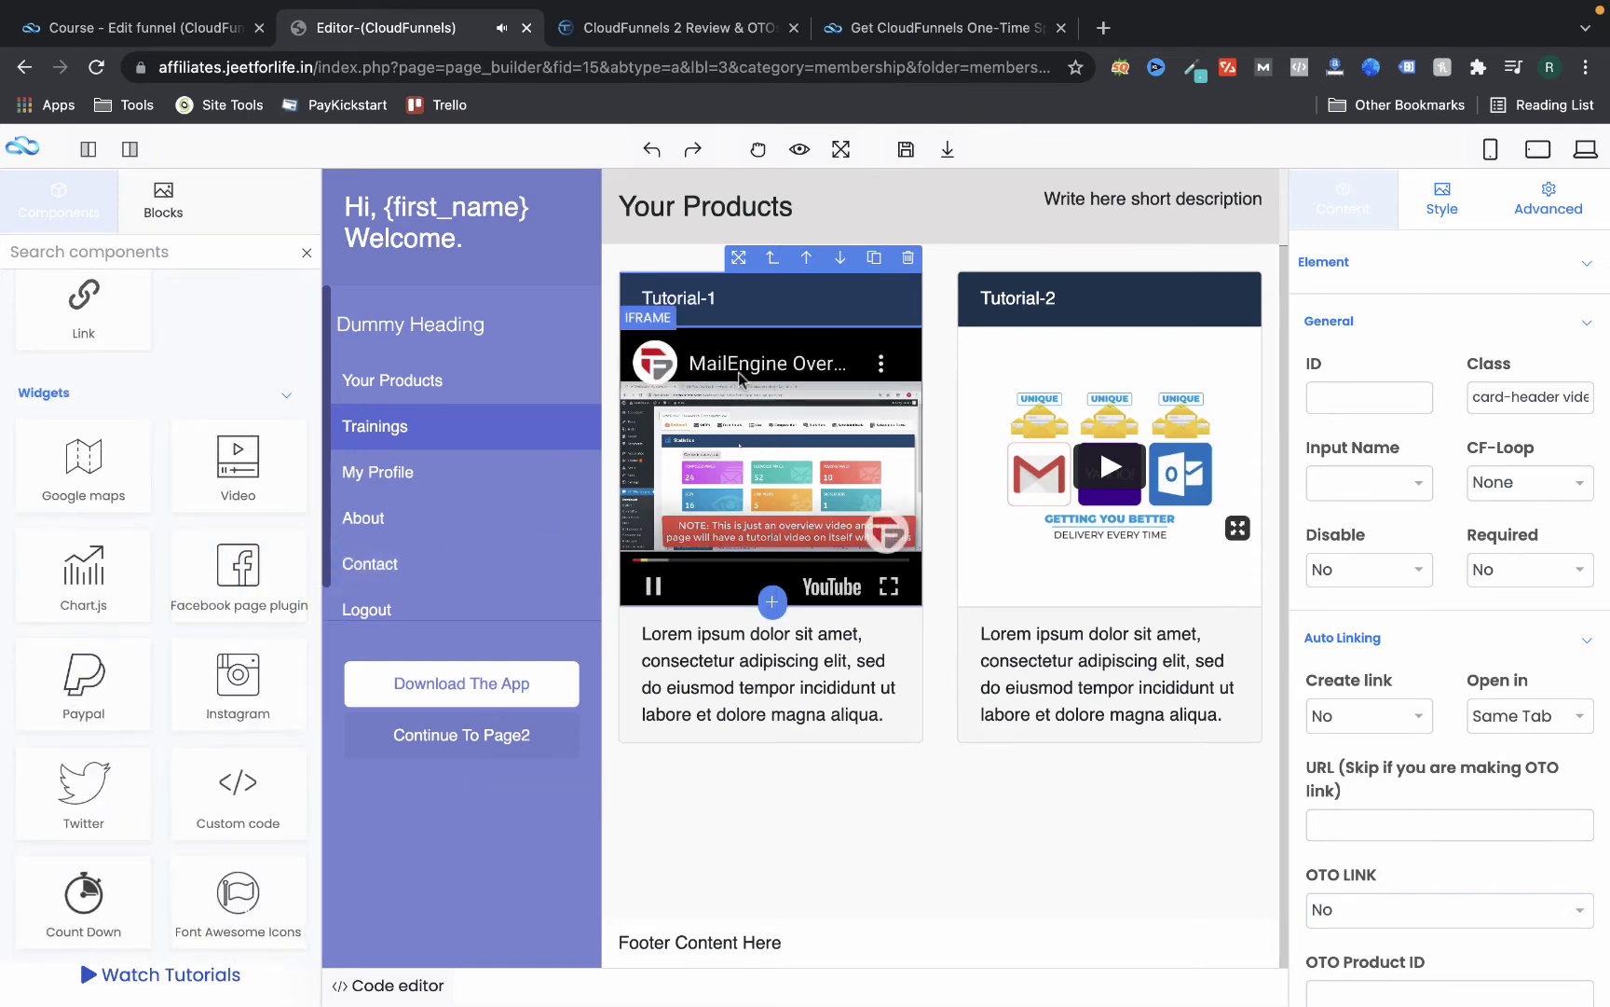
Try duplicating the Tutorial-1 header in the Membership Page and deleting the whole Tutorial-1 card, and close the page editor without saving
click(873, 270)
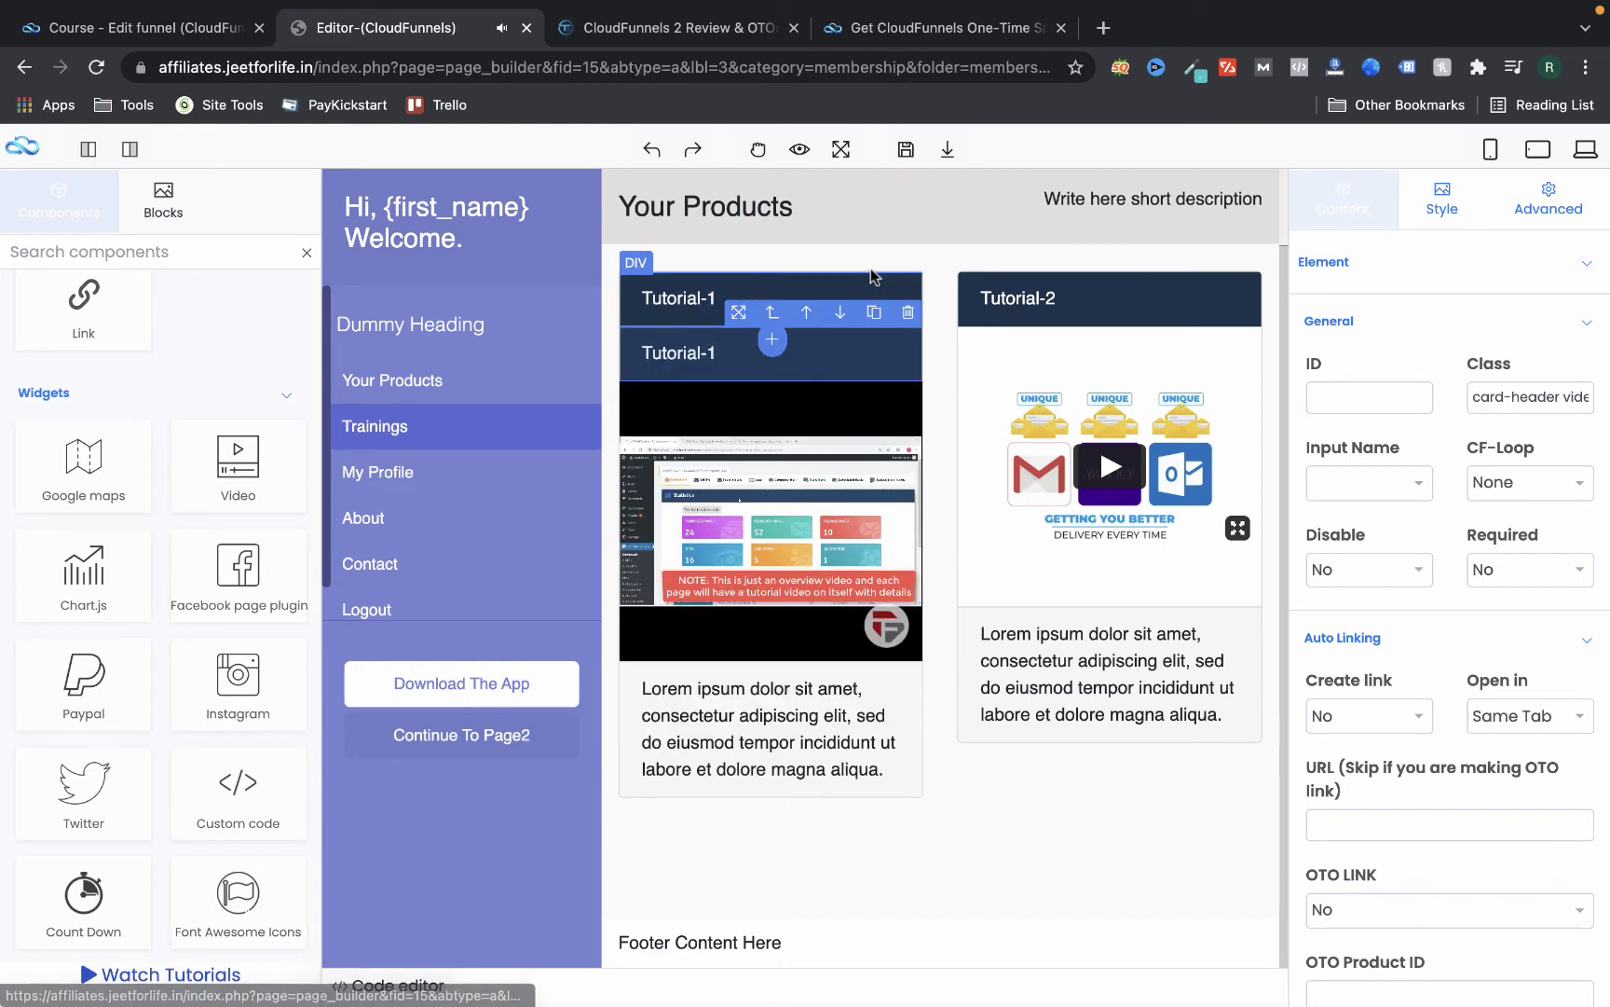
double_click(731, 343)
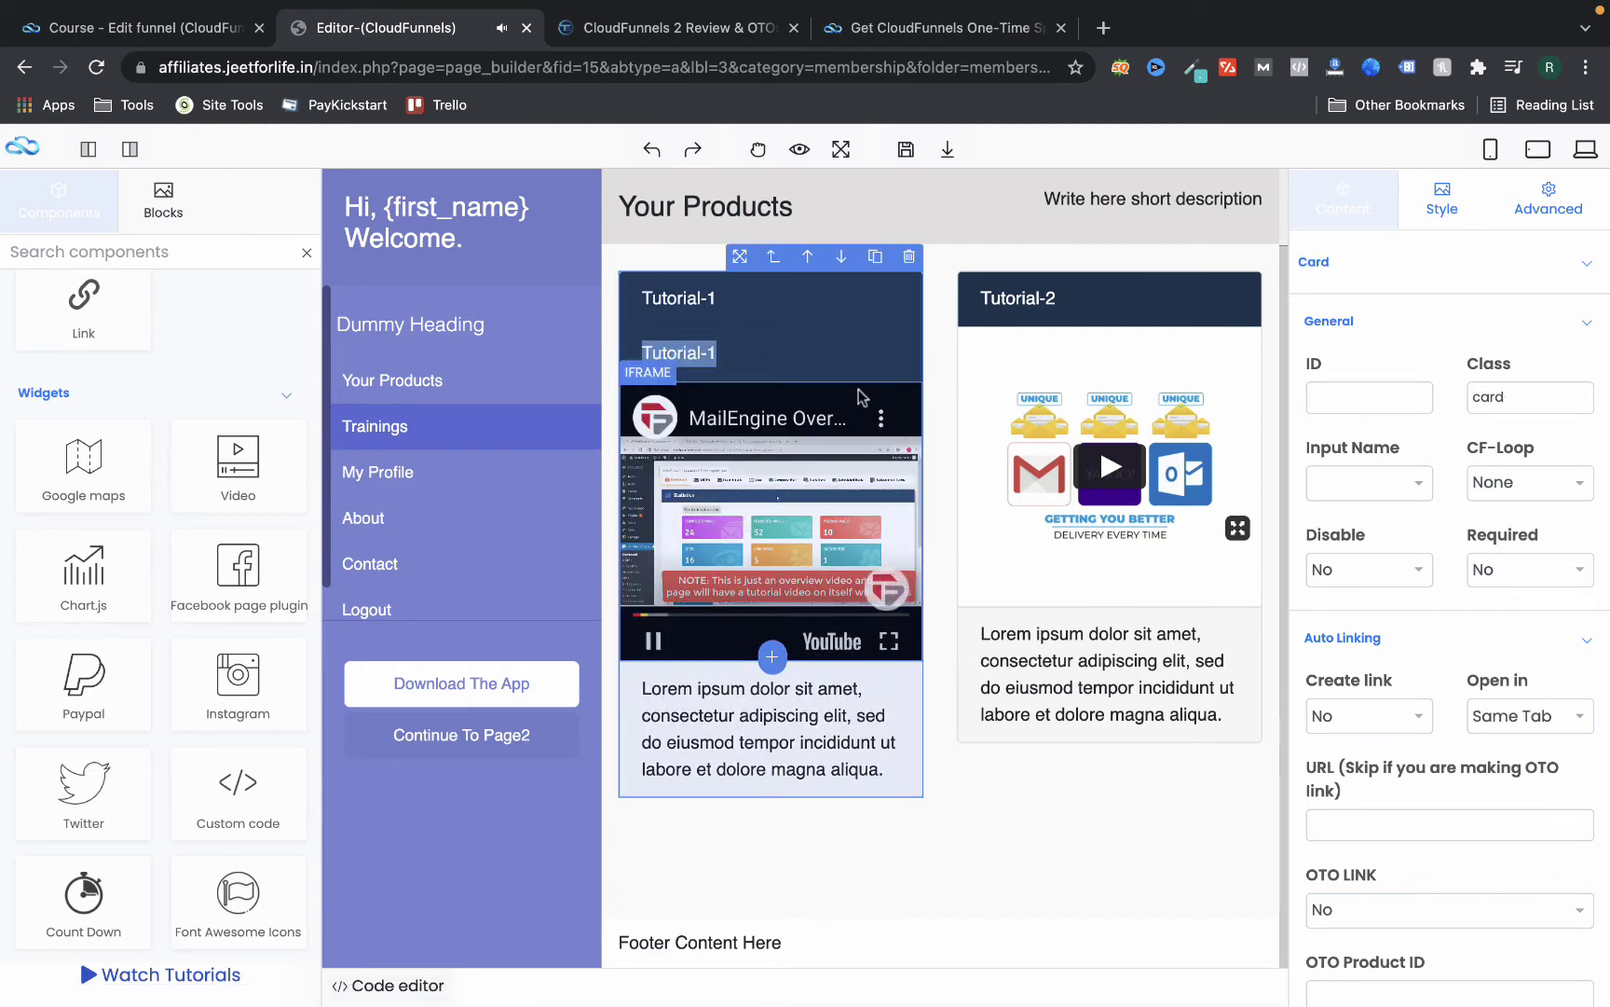
click(916, 253)
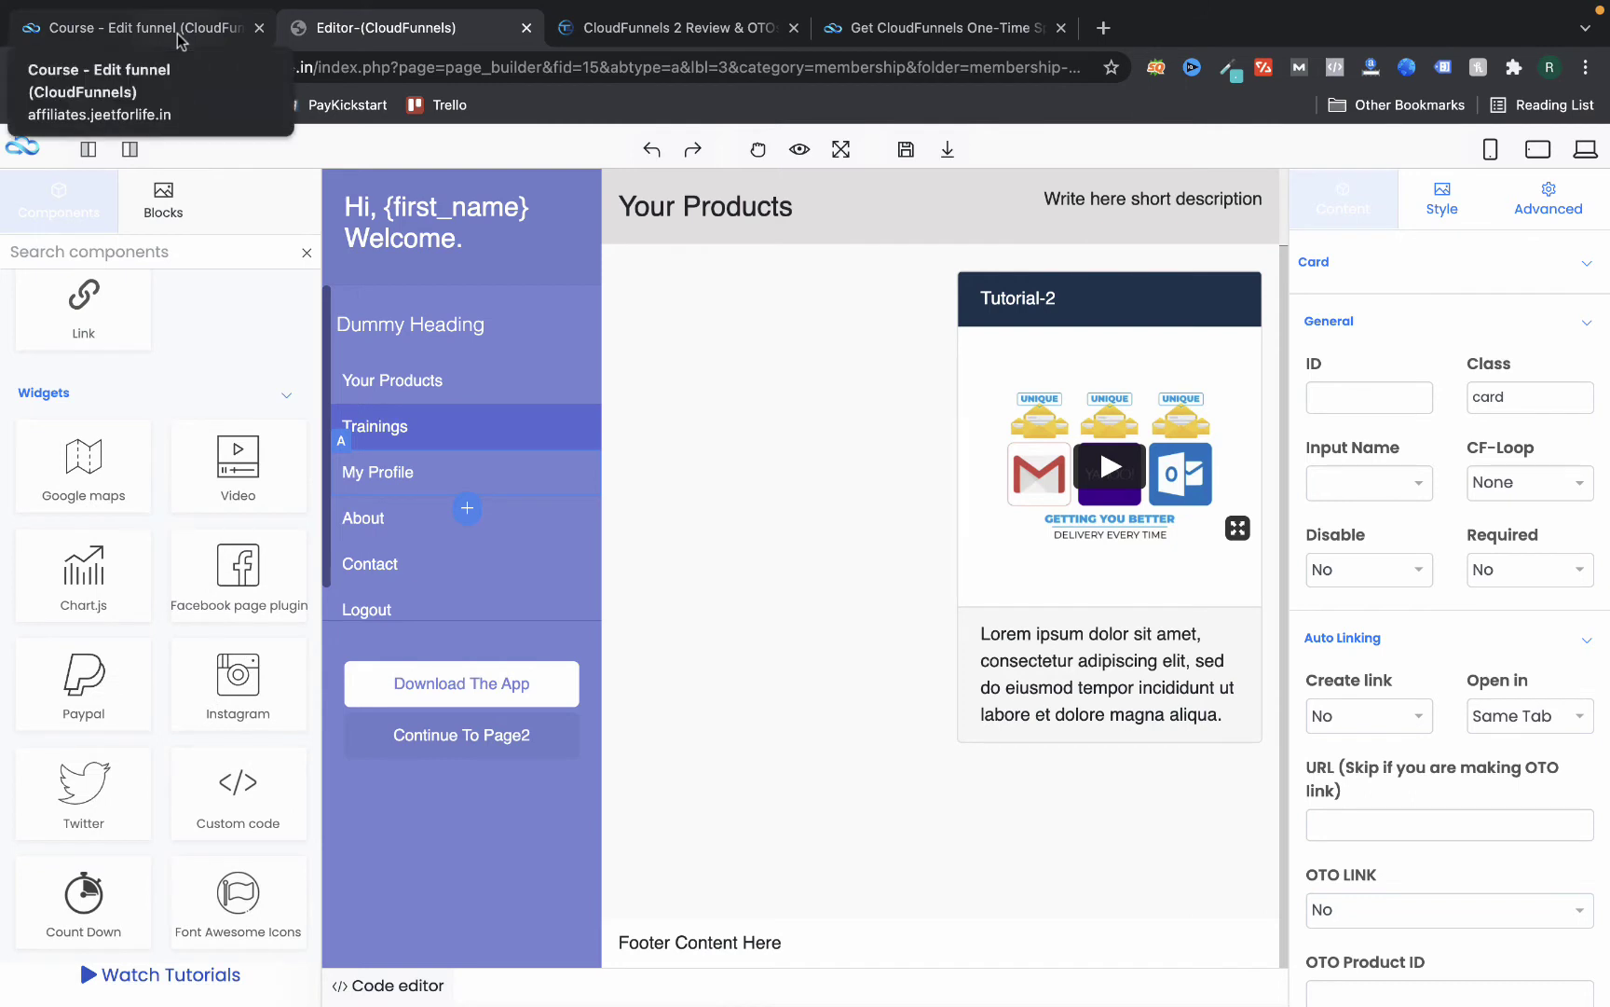
click(526, 28)
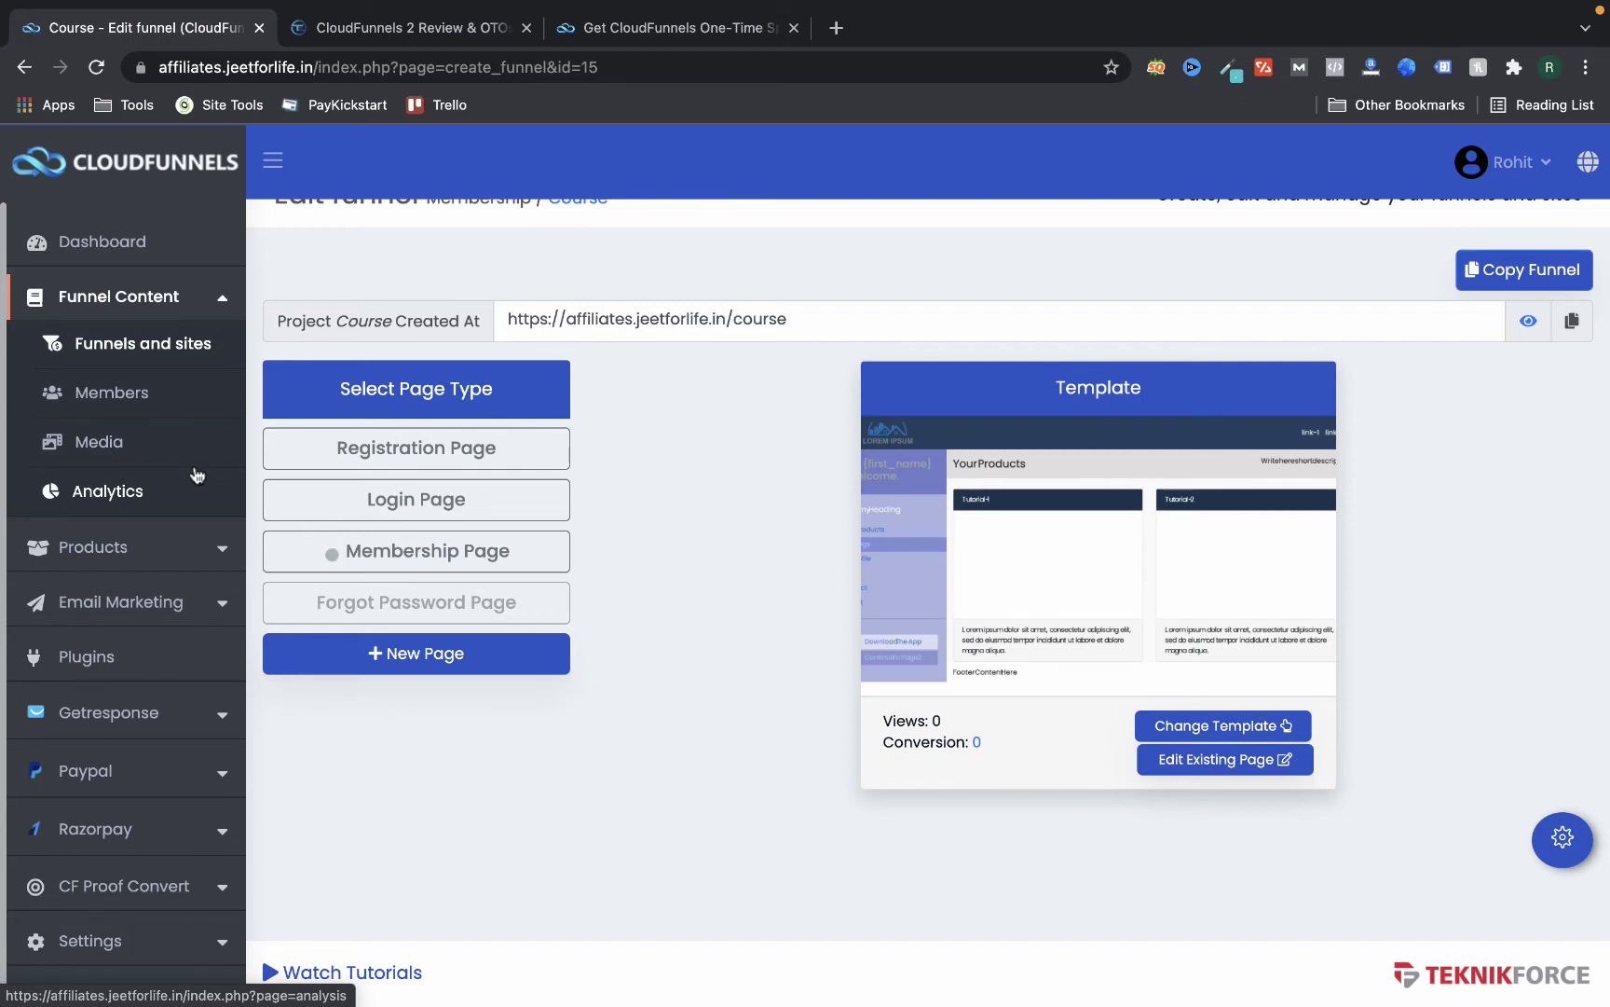
Open the Products list and examine the title, ID, URL and price fields of the new product form, closing it without saving
click(137, 545)
click(124, 589)
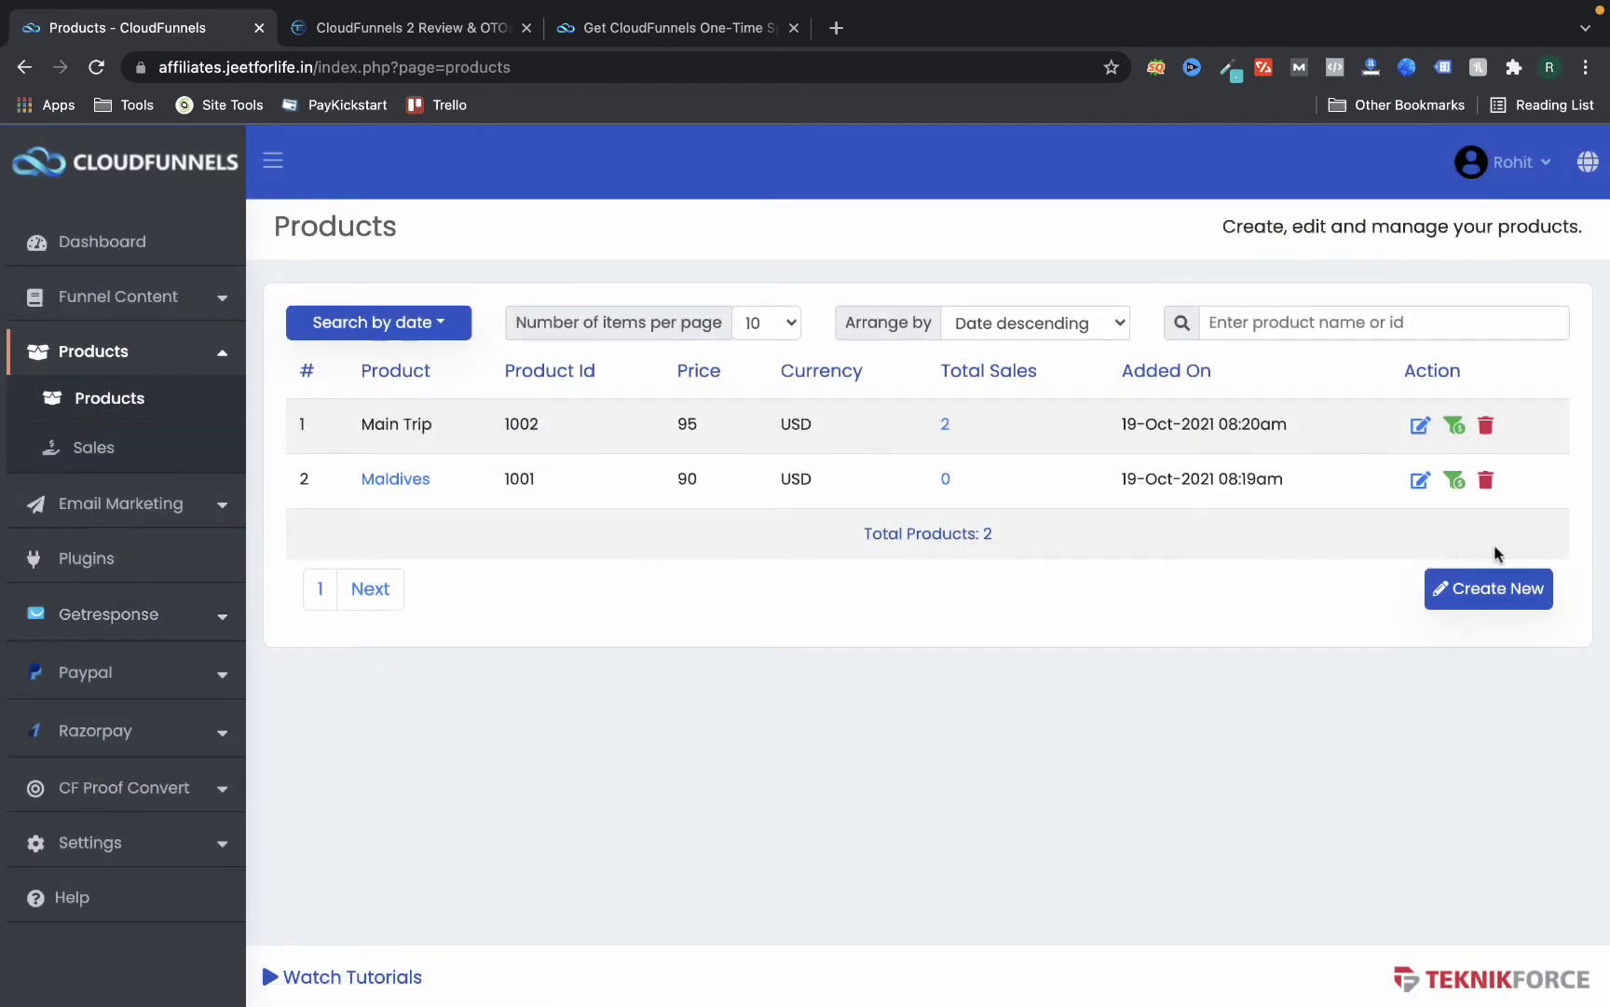
click(1486, 588)
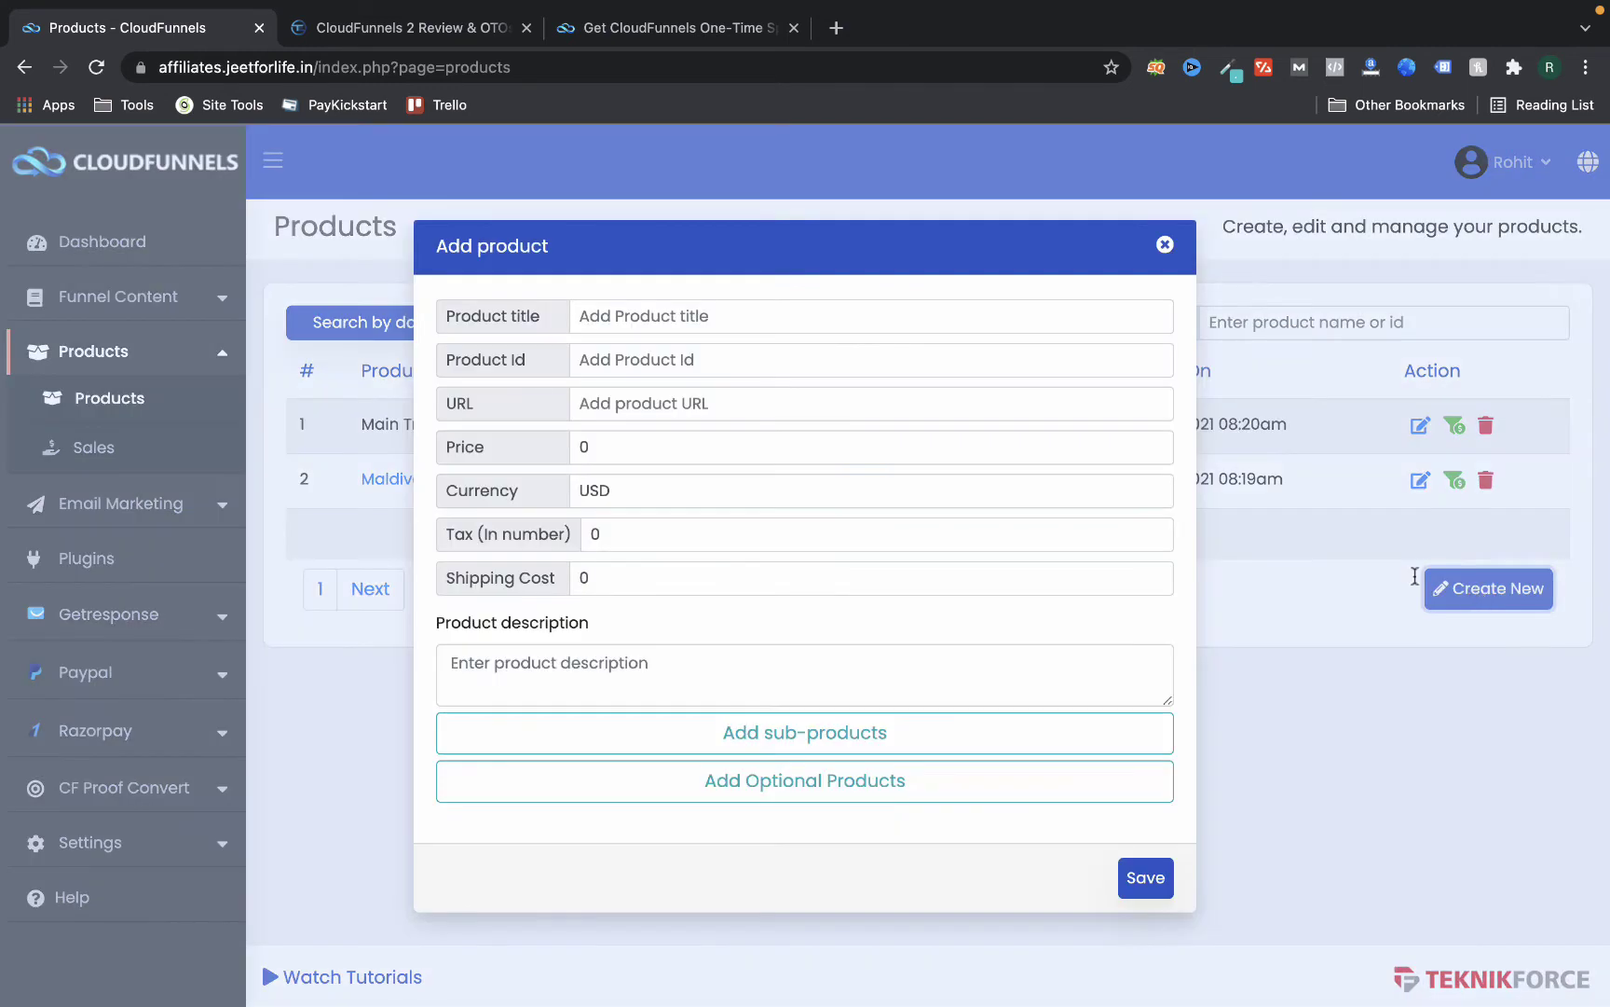
click(802, 317)
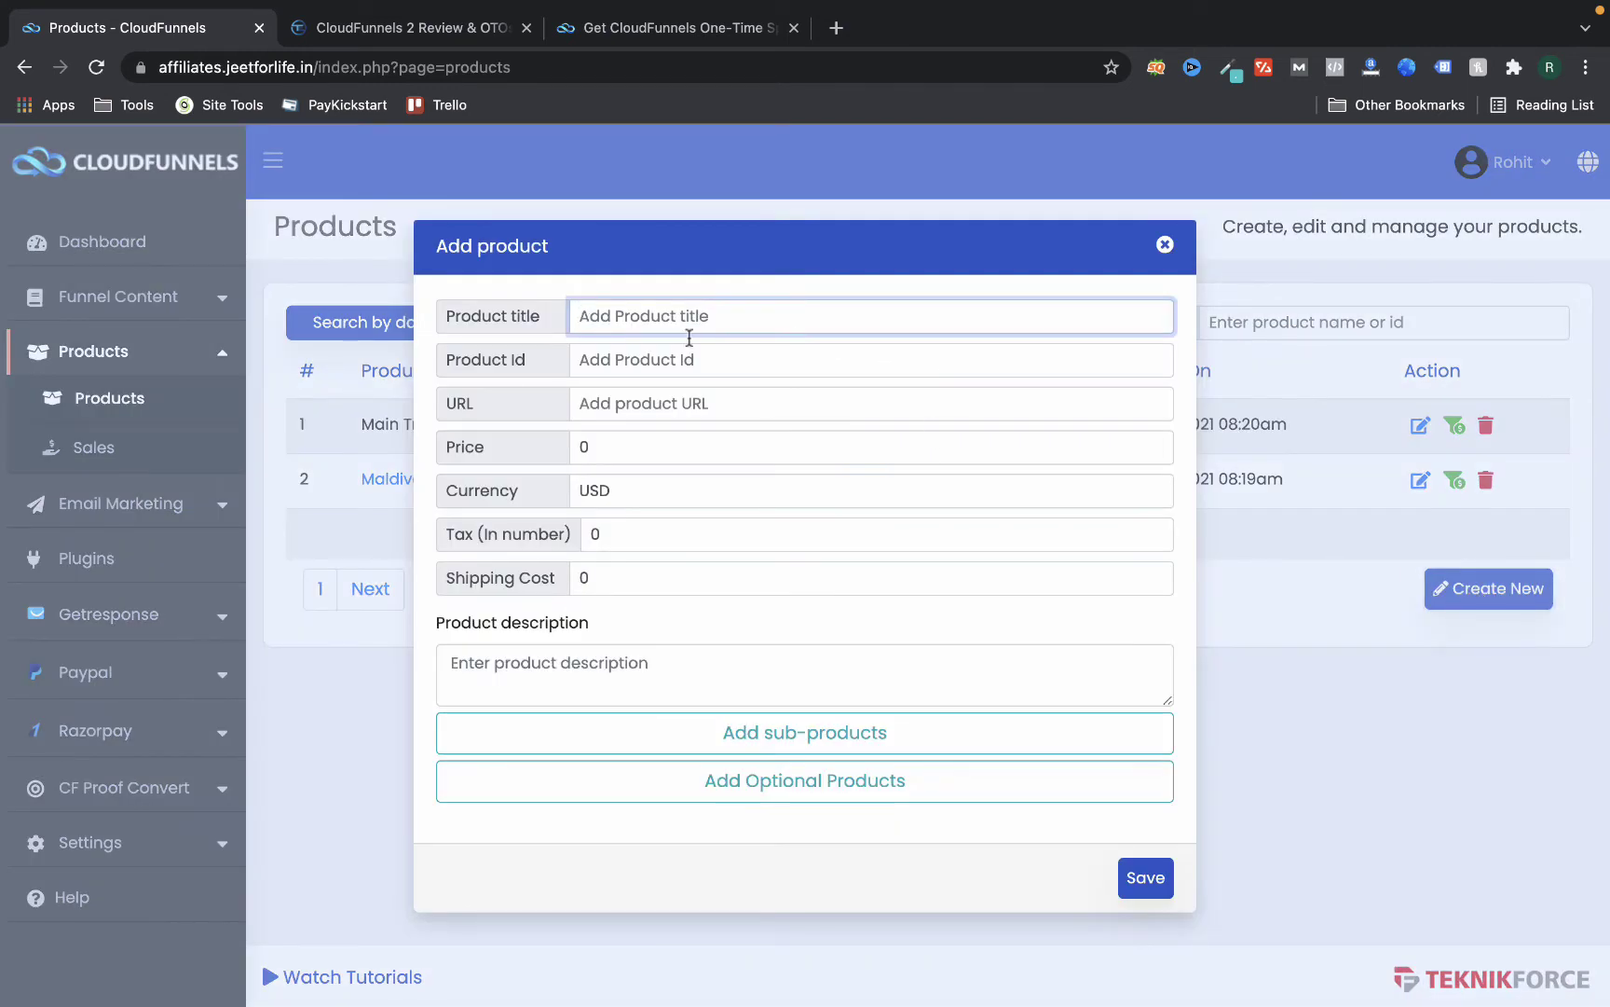
click(663, 348)
click(694, 401)
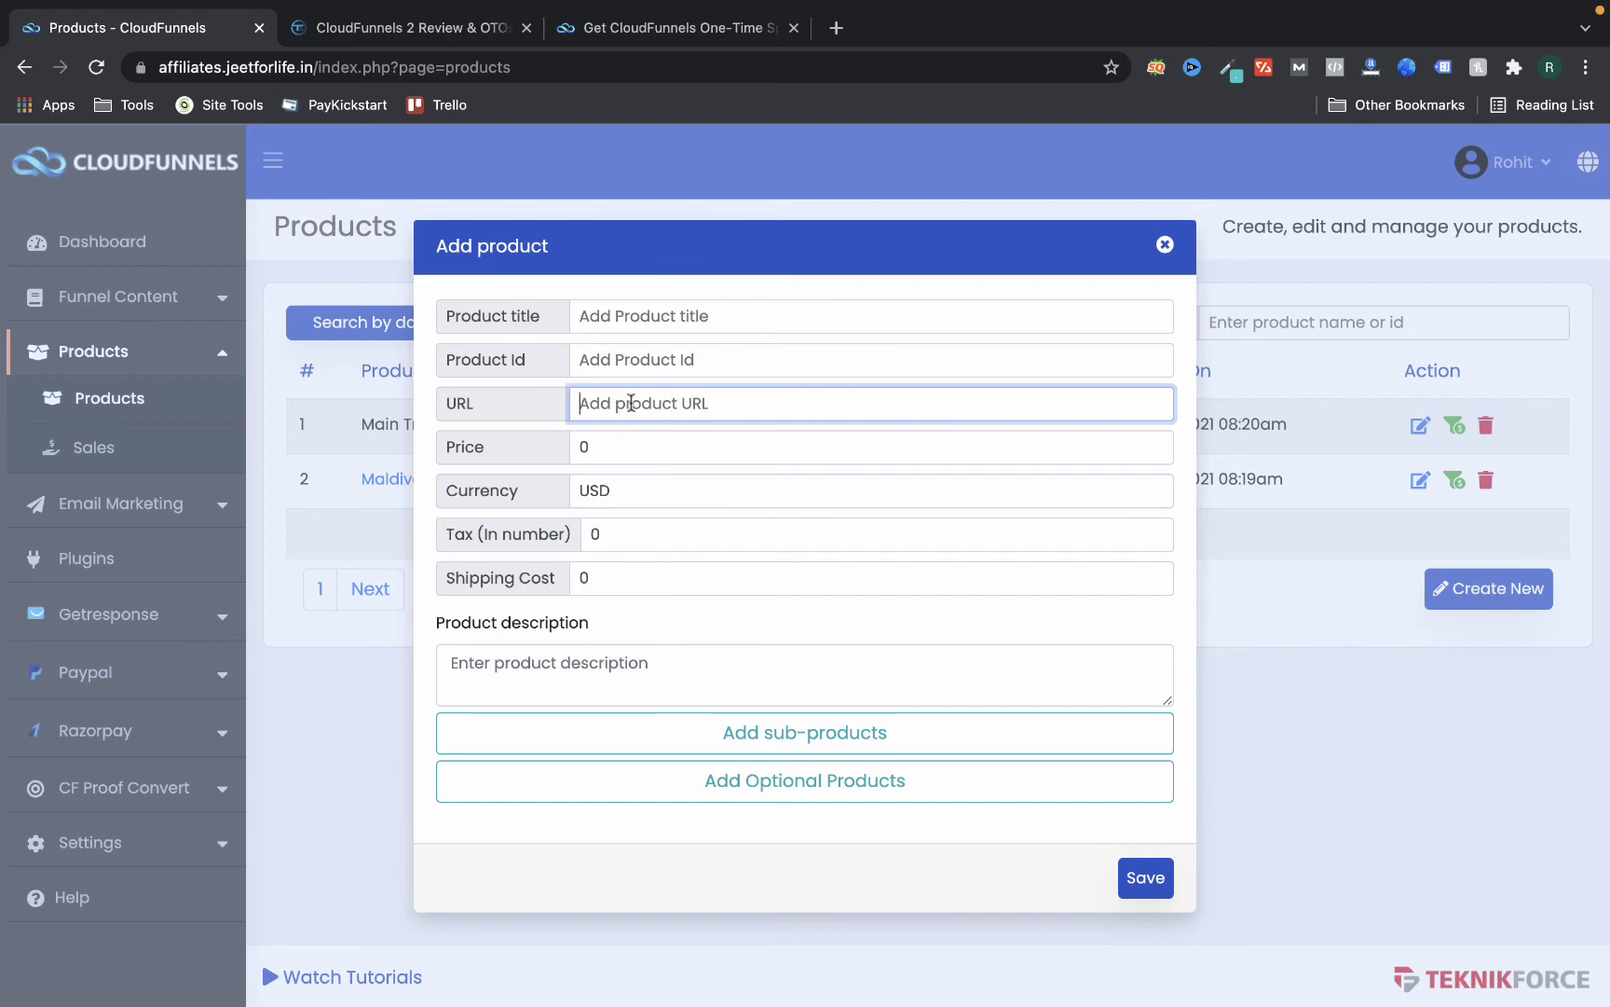
click(667, 447)
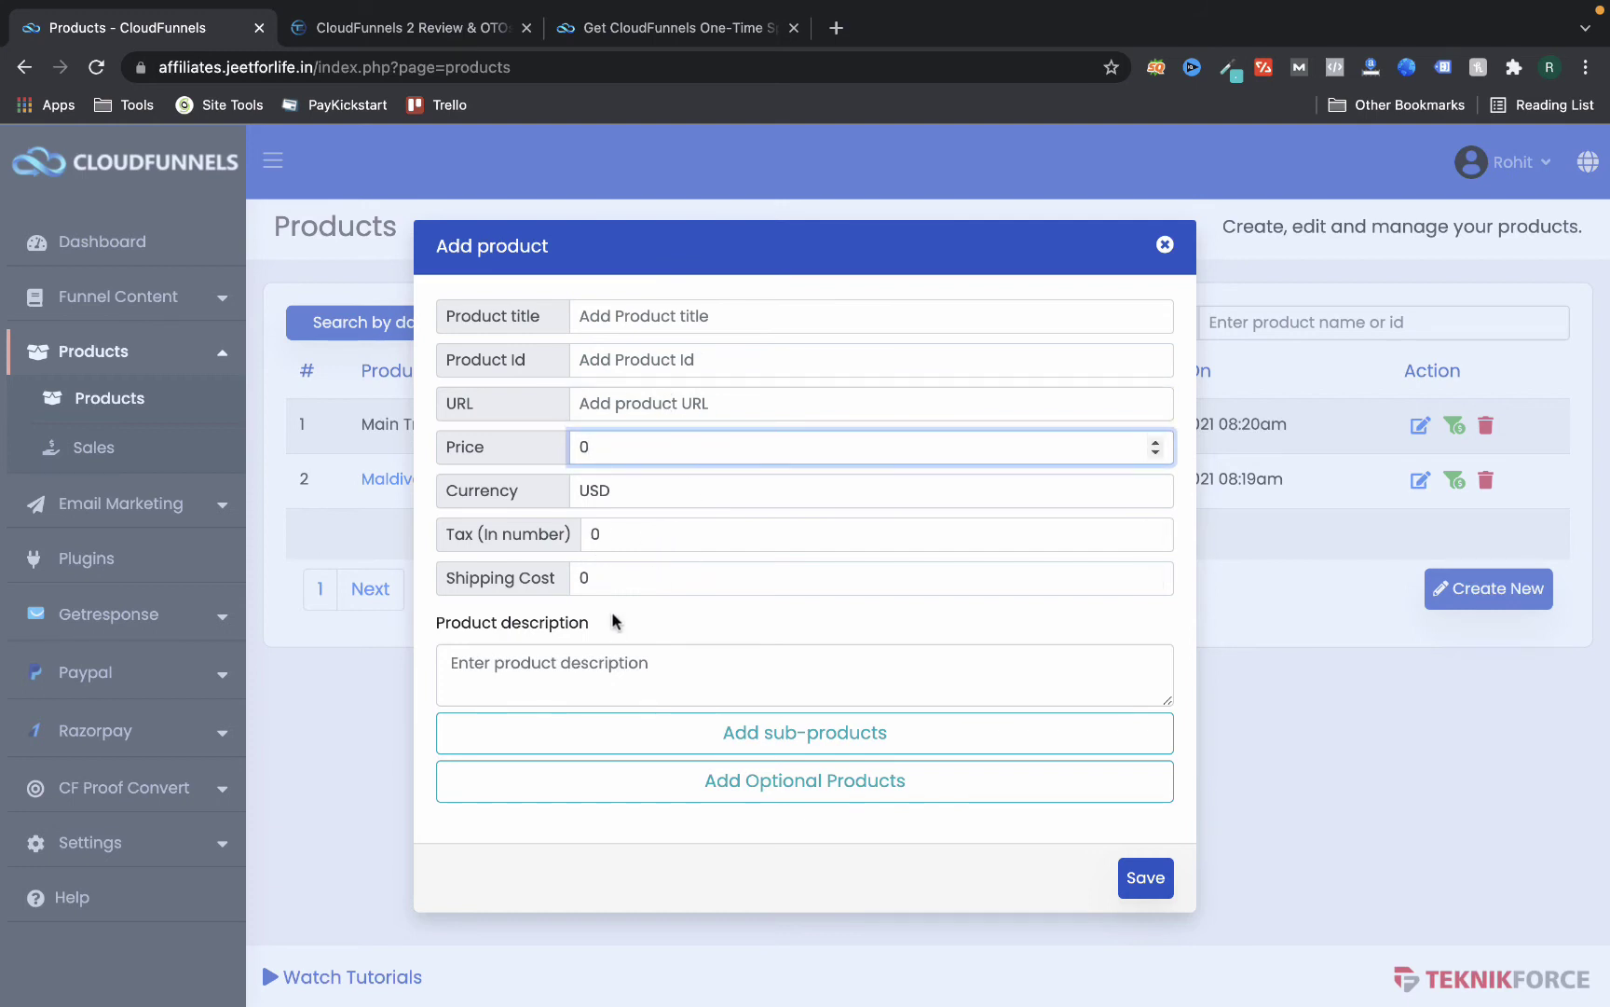
scroll(746, 694, down, 1)
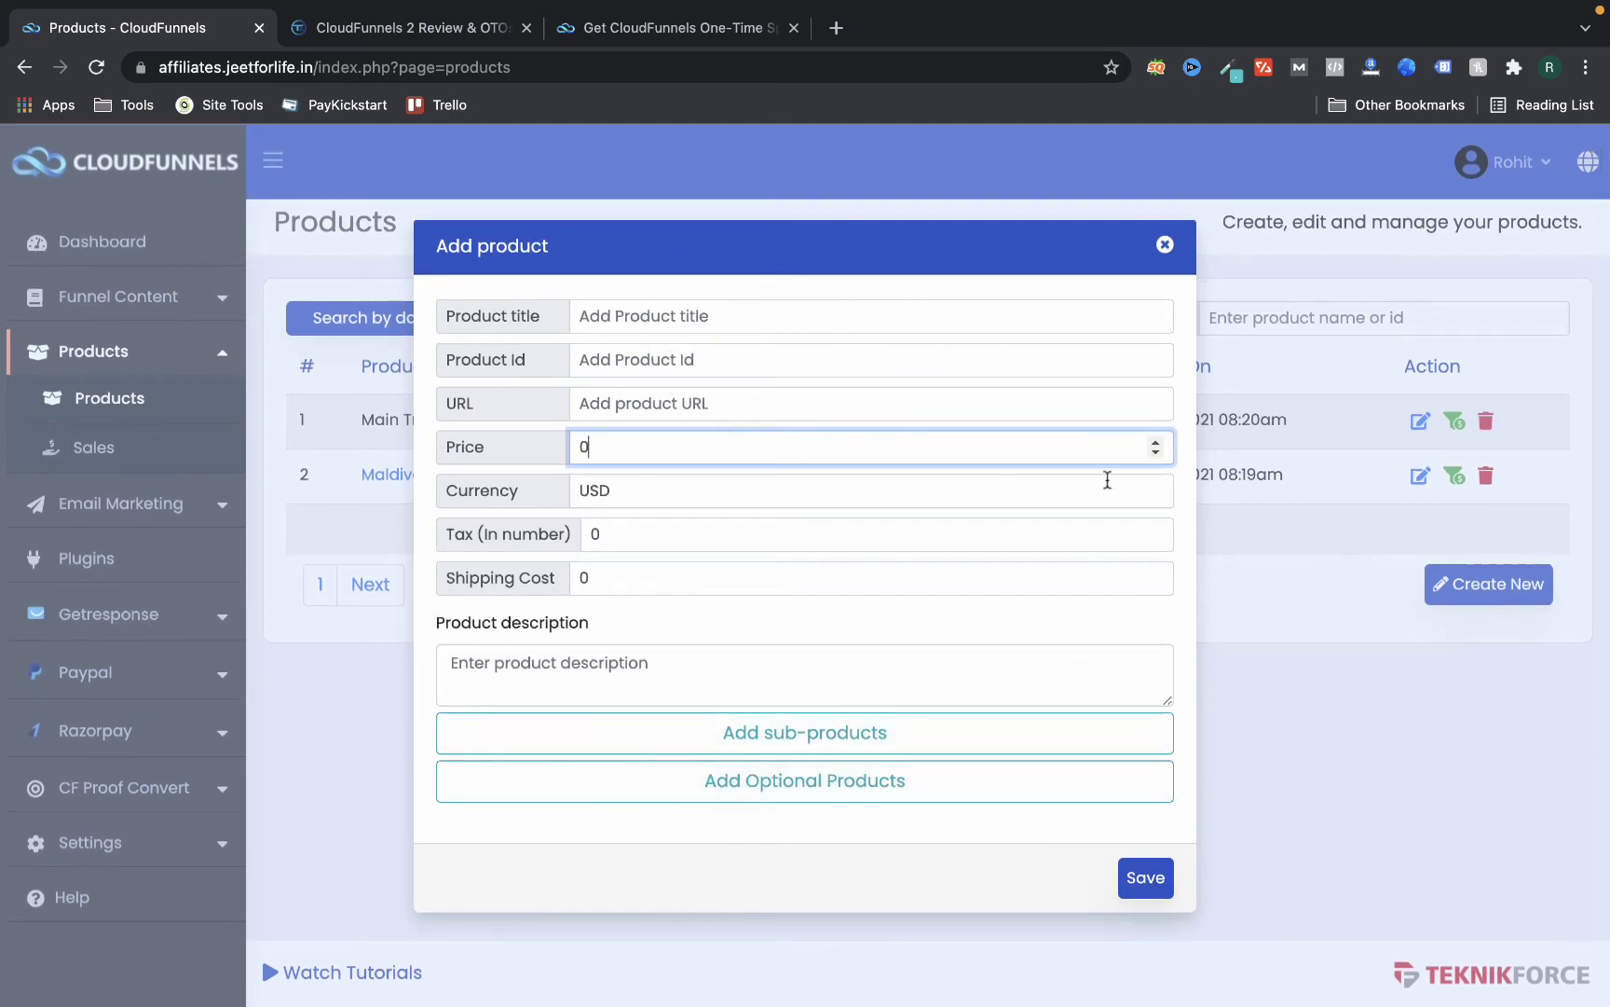
click(1165, 245)
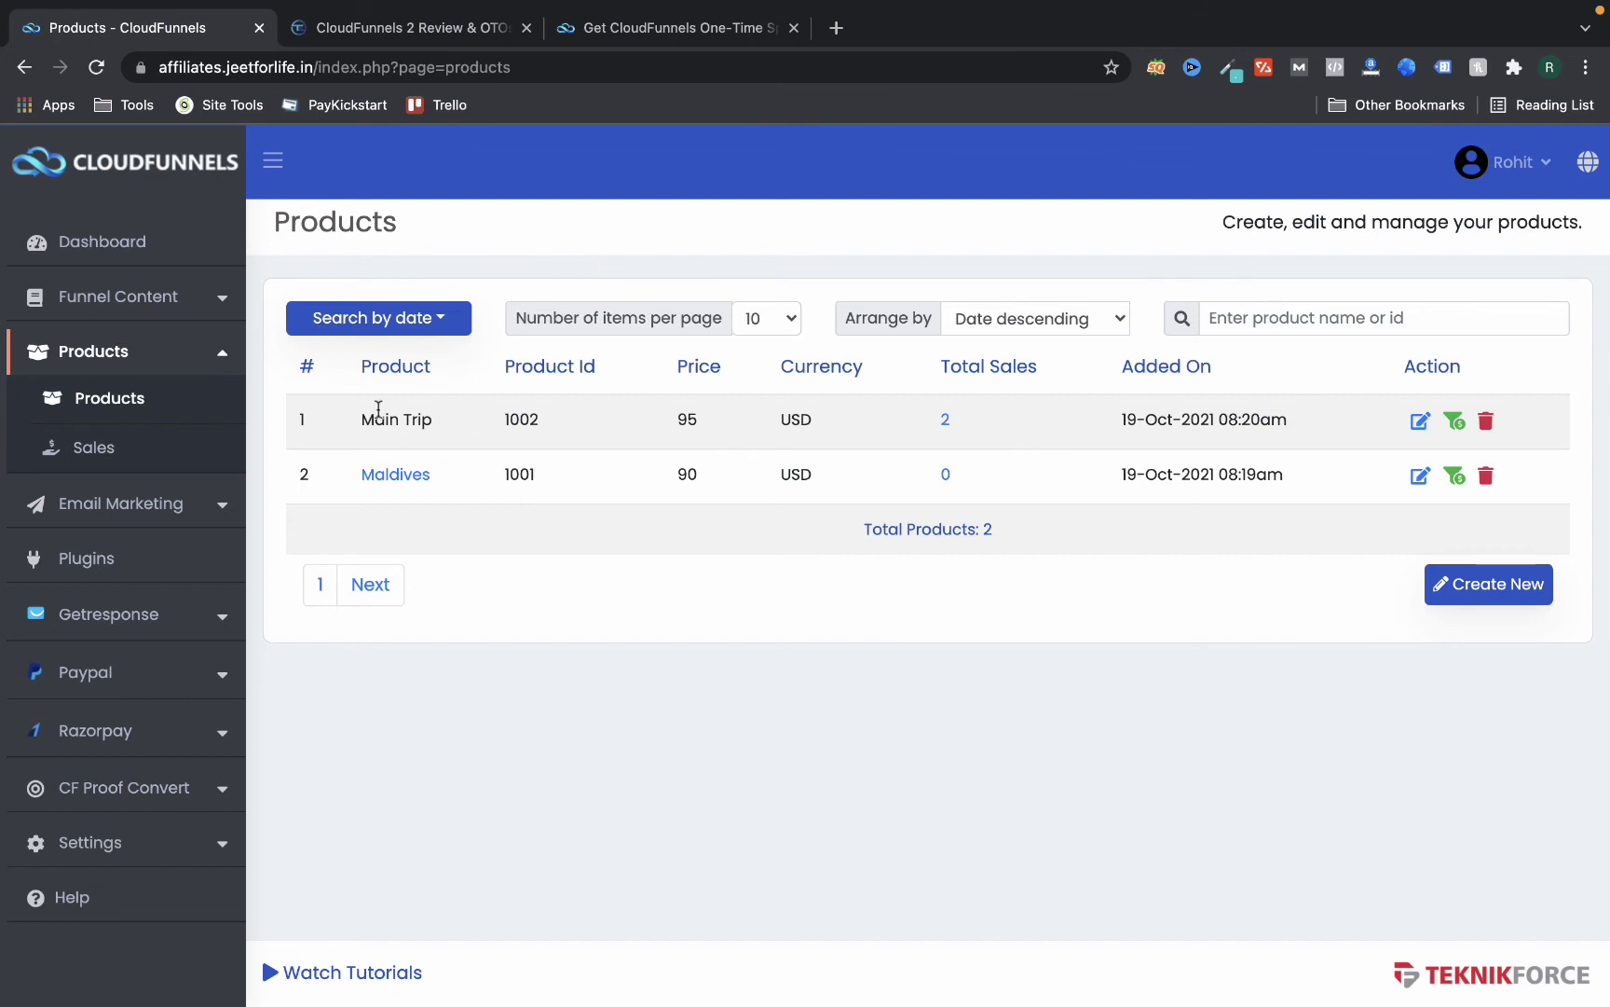
View the product sales records and the subscriber lists for email marketing
scroll(313, 833, up, 1)
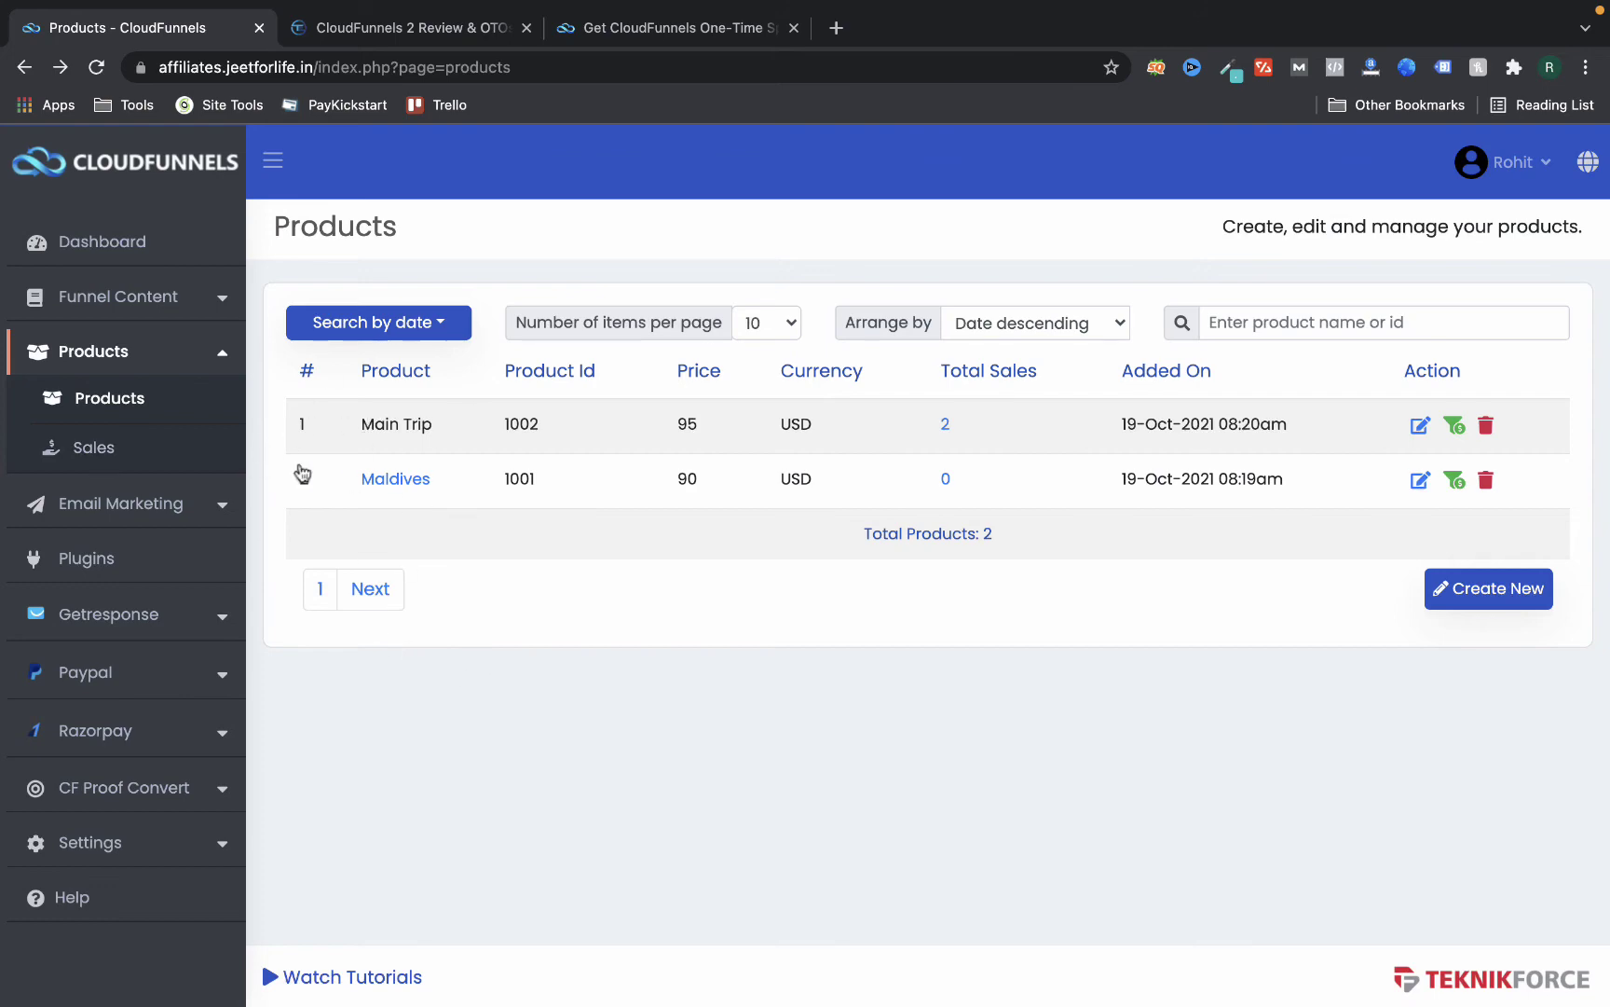
click(110, 455)
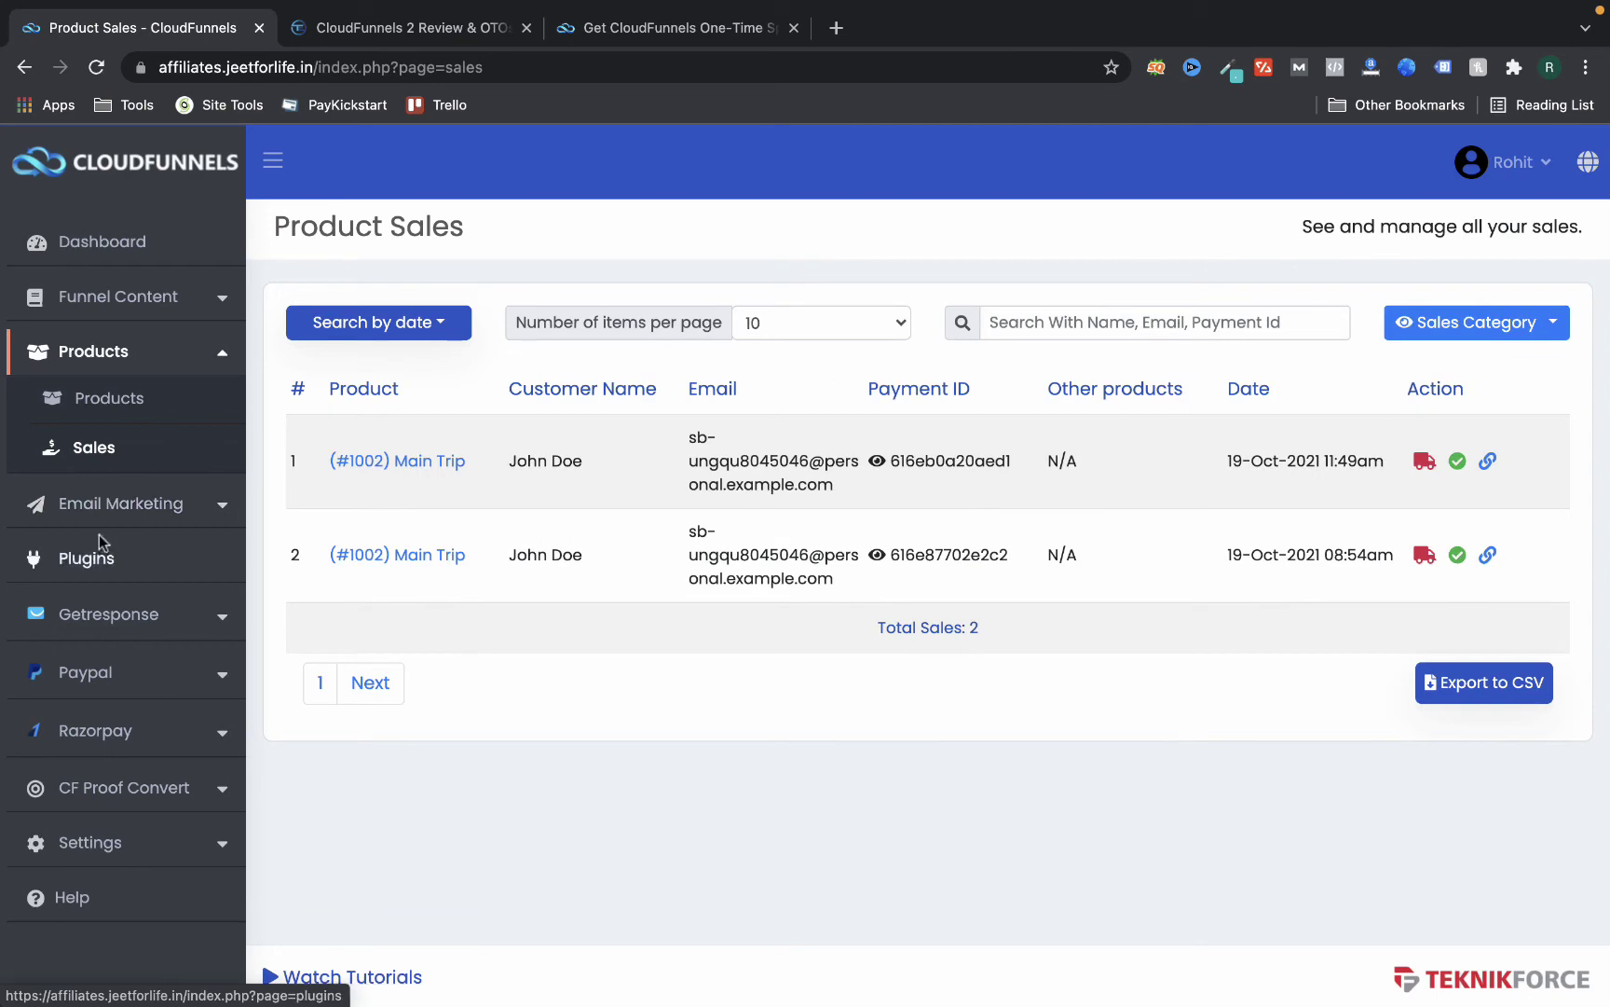
click(140, 512)
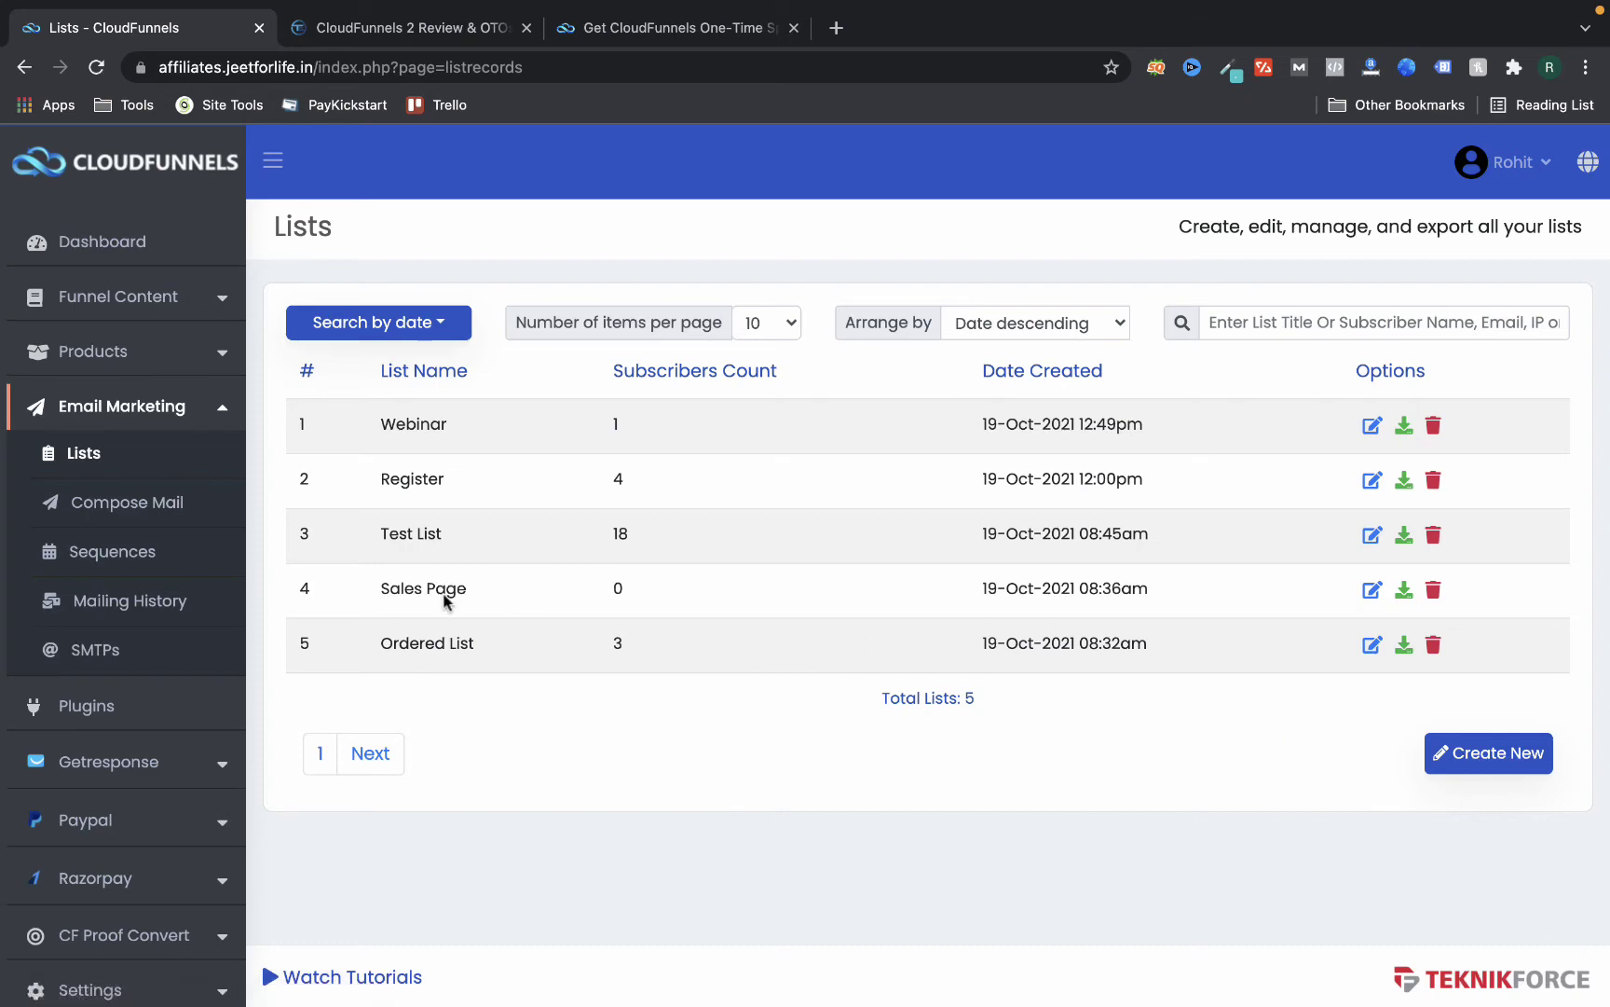
Open the mail composer and examine its list selection, custom emails, subject and email content fields, trying out the Webinar list
click(118, 510)
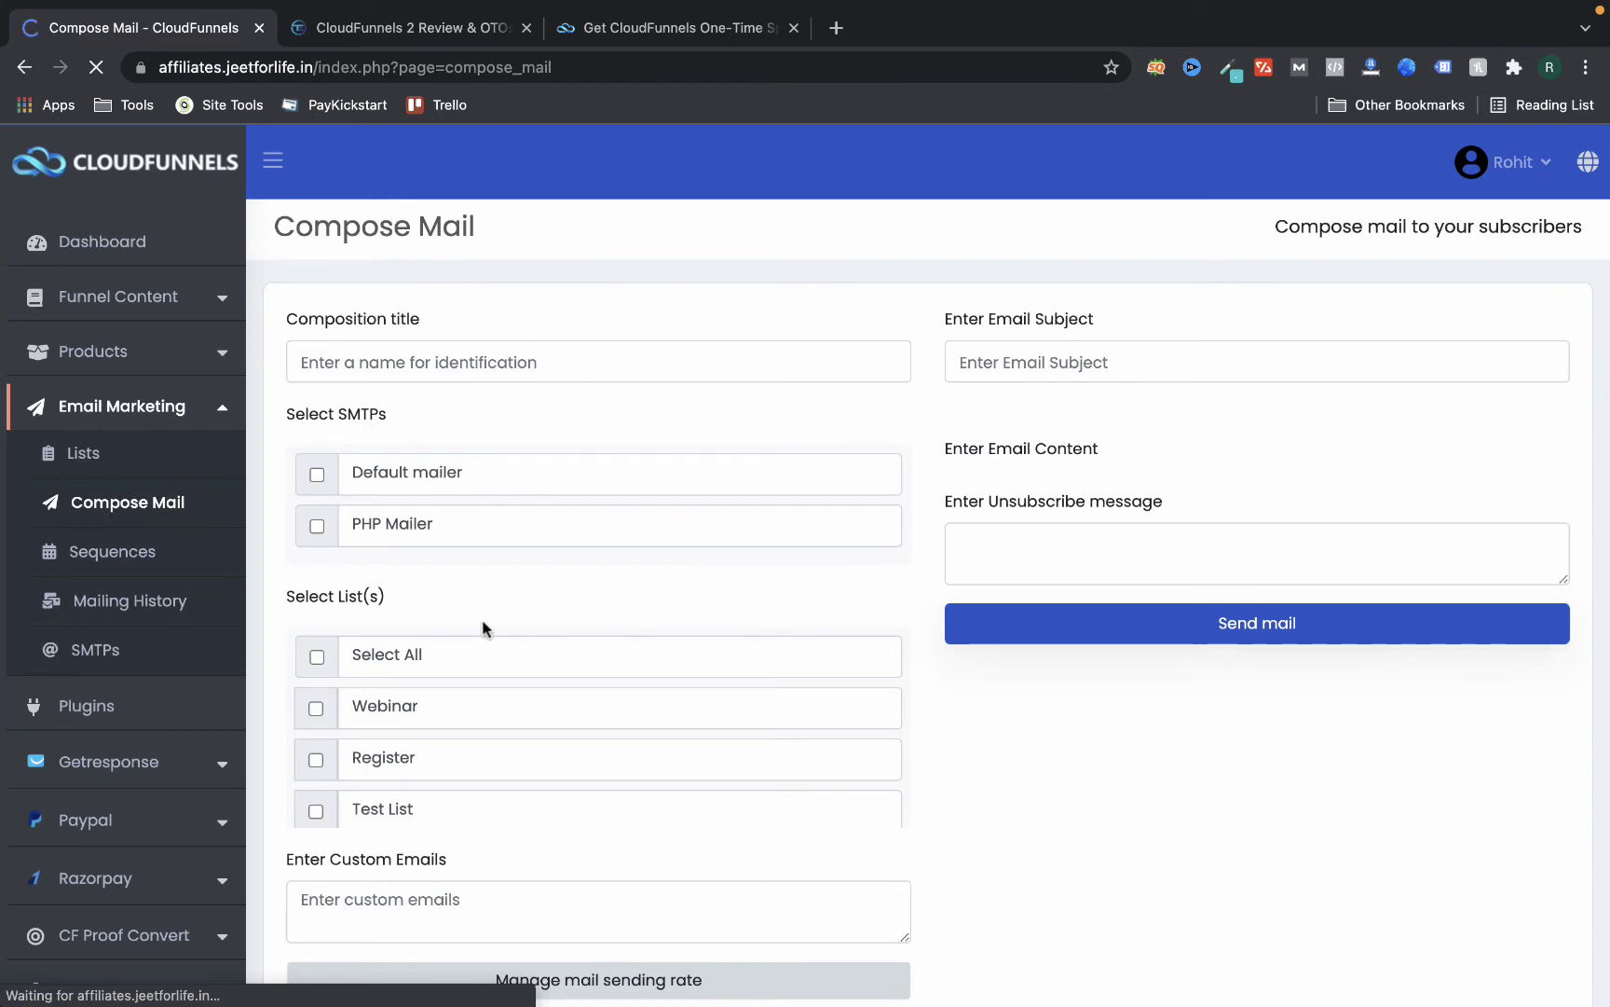
scroll(484, 628, down, 2)
click(317, 619)
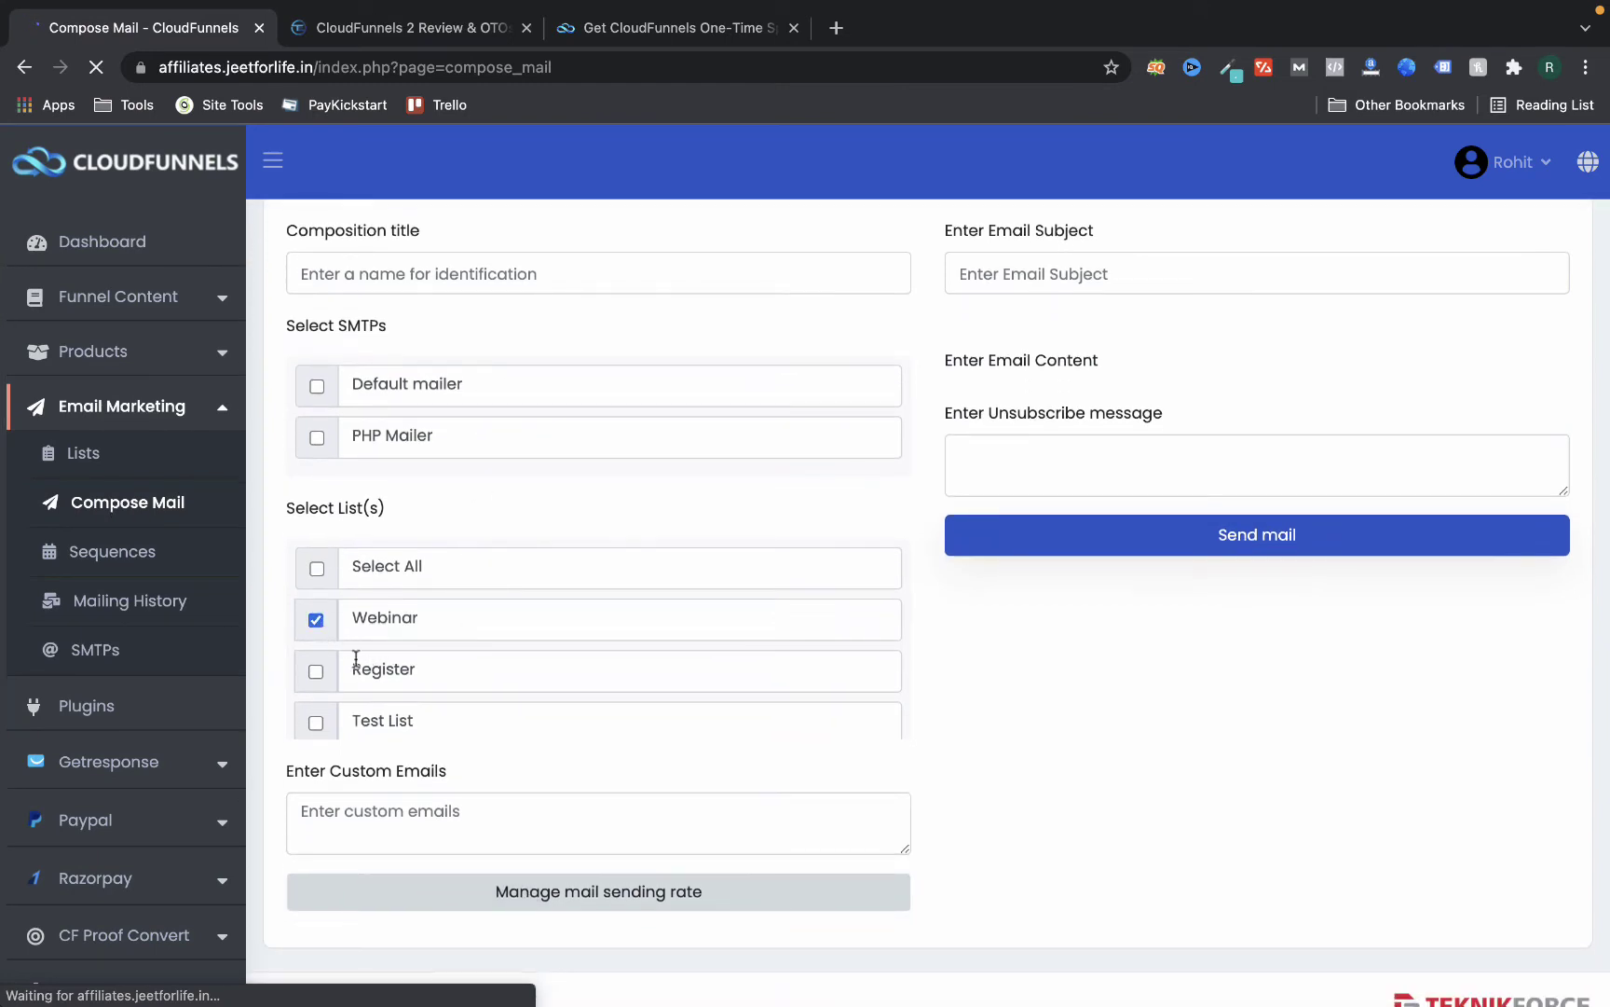
scroll(550, 821, up, 2)
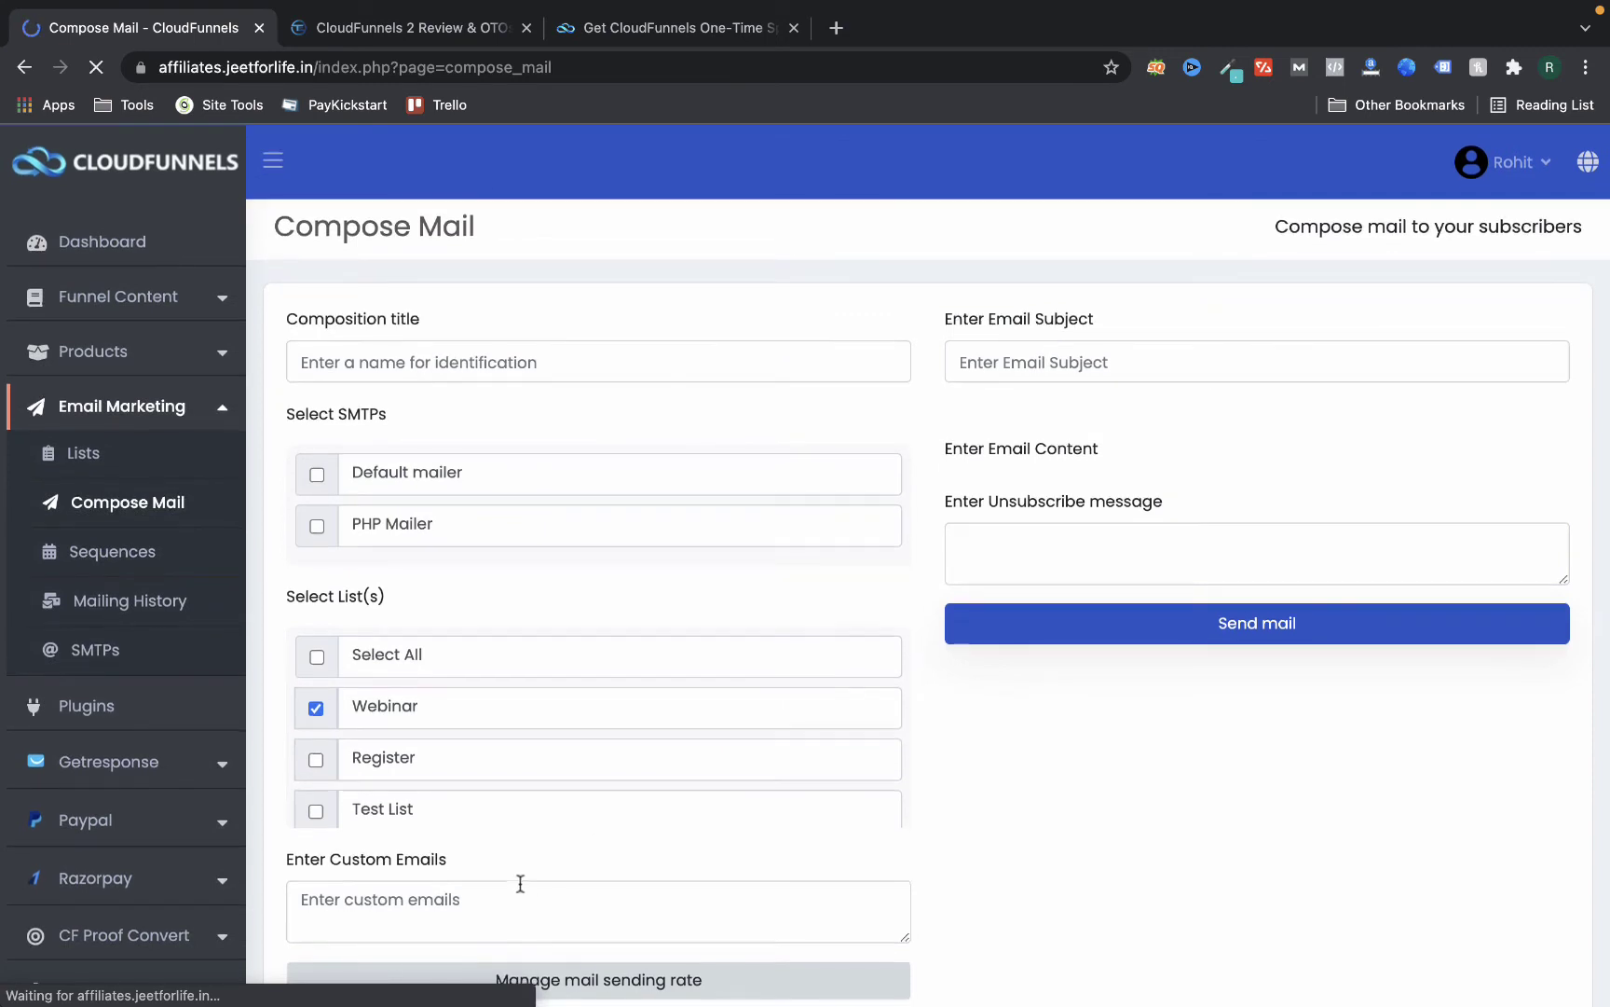
click(520, 883)
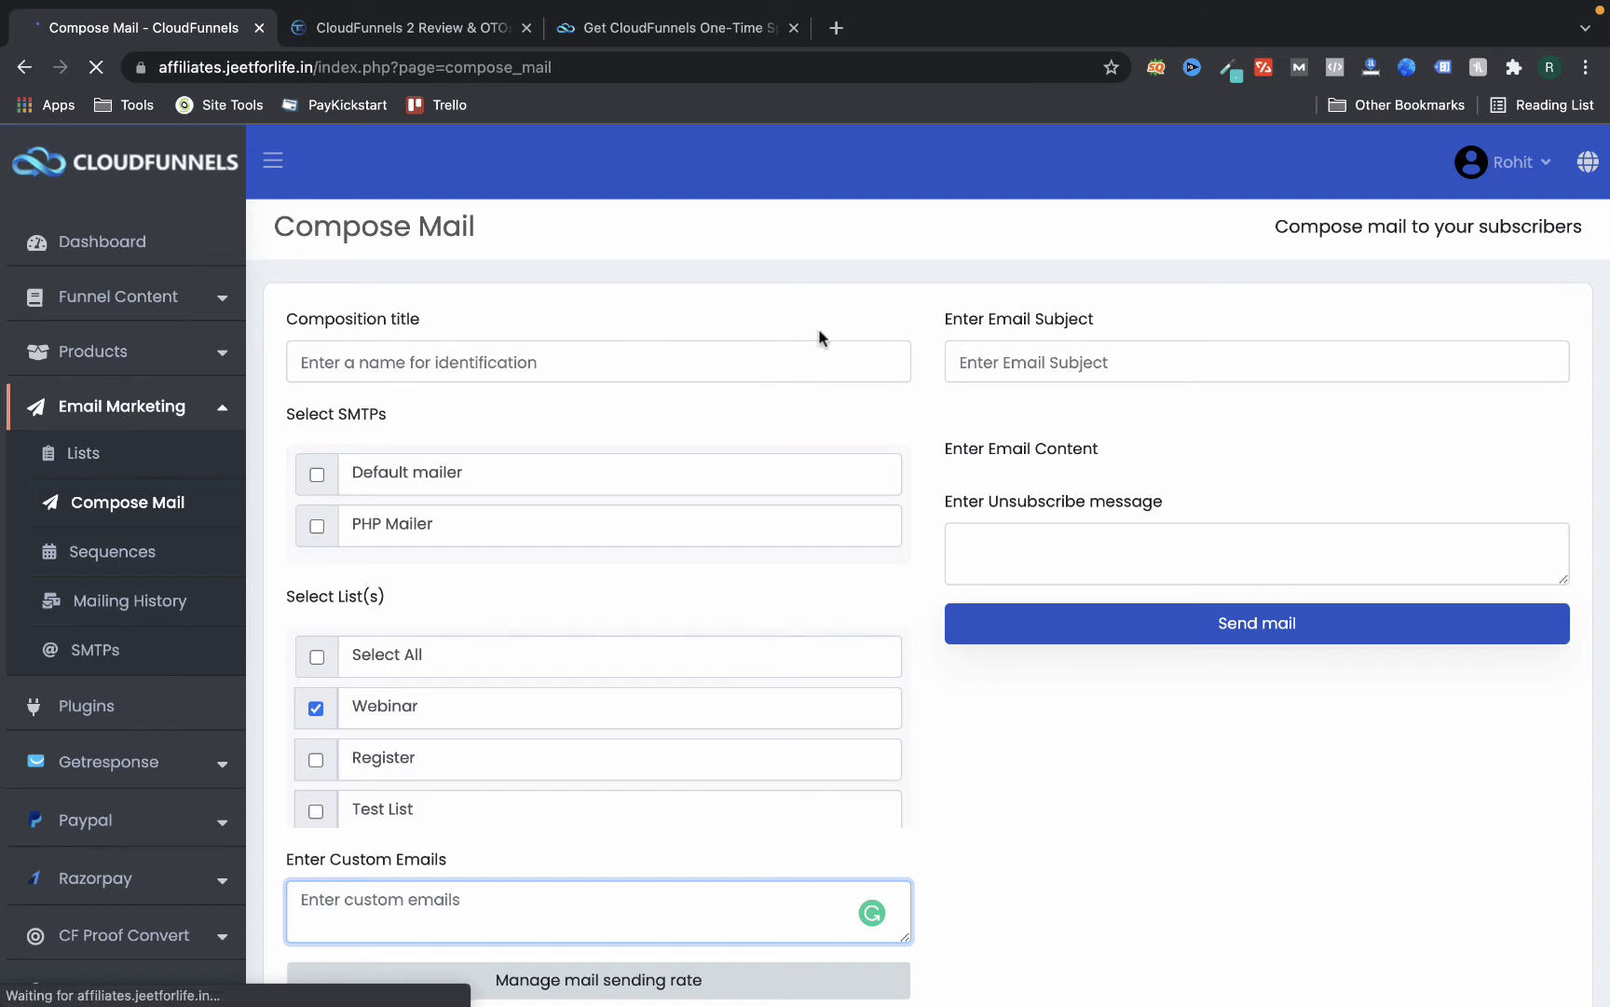
click(1025, 357)
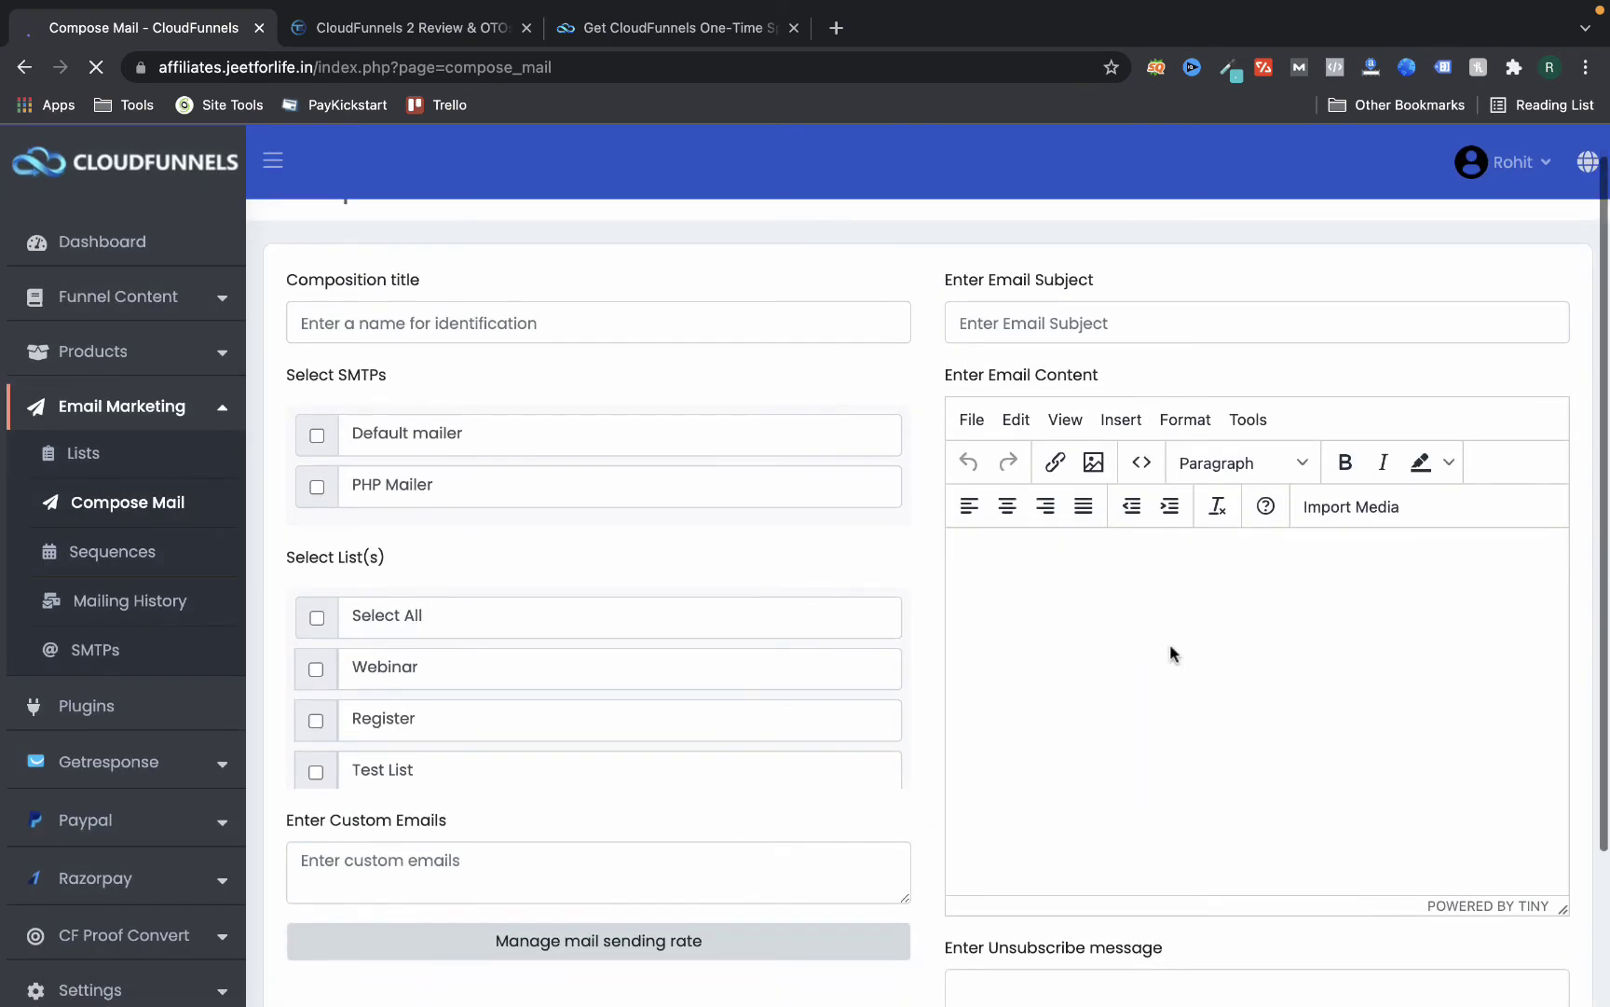
click(1171, 653)
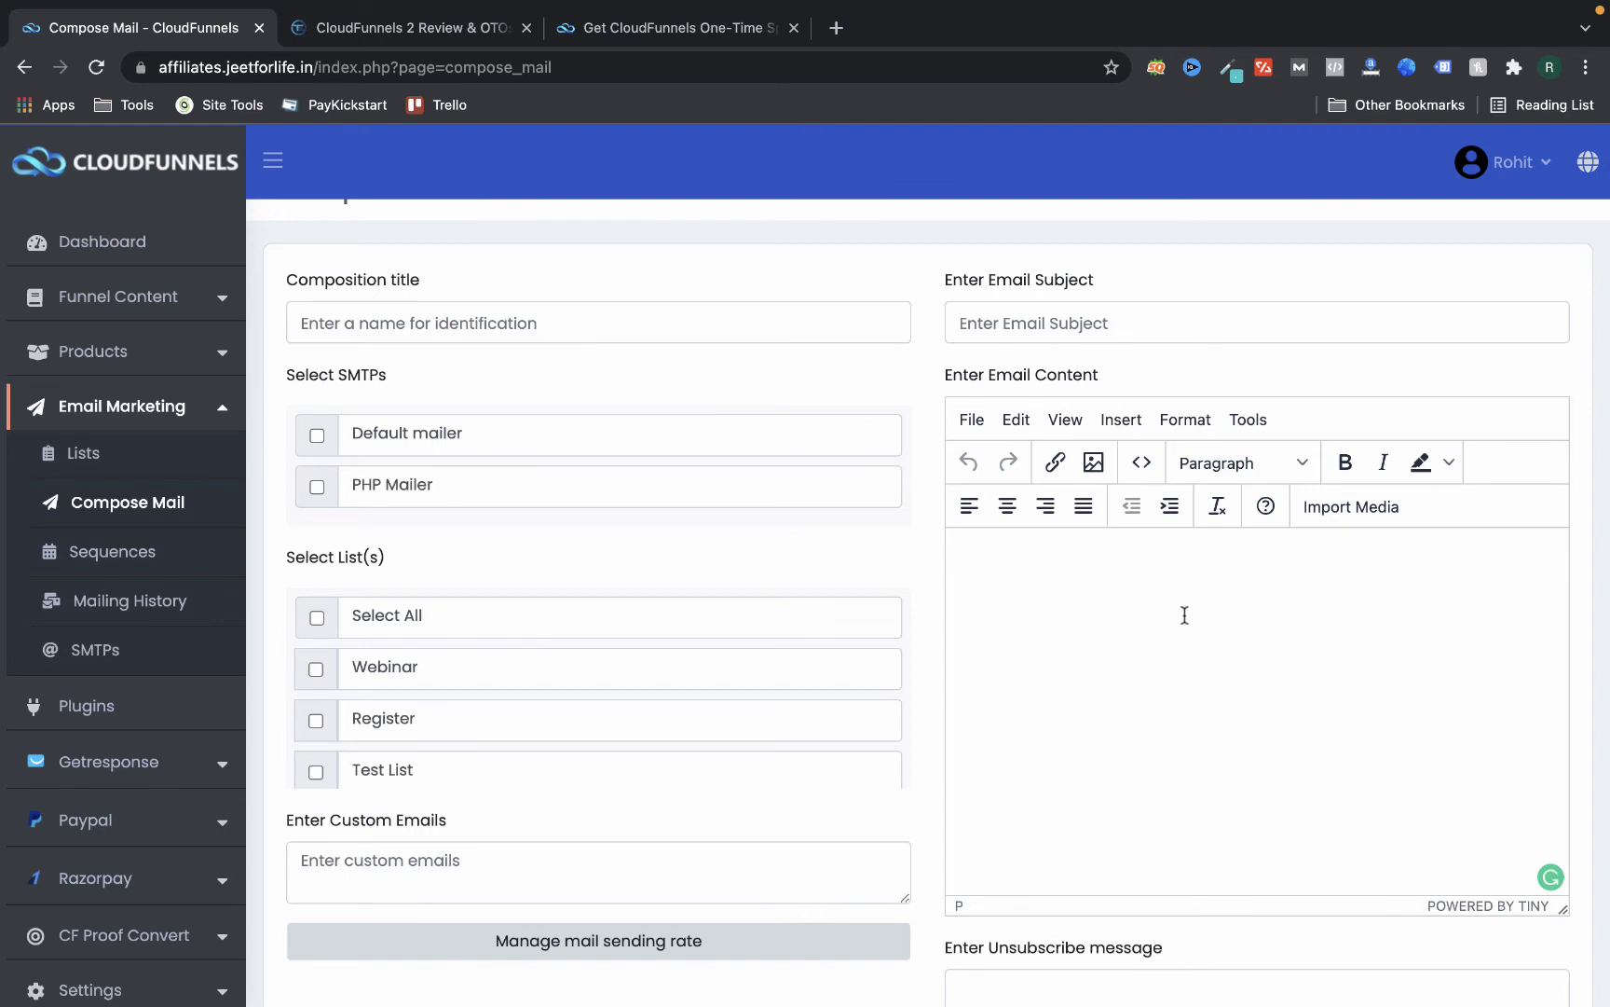
scroll(1108, 616, down, 1)
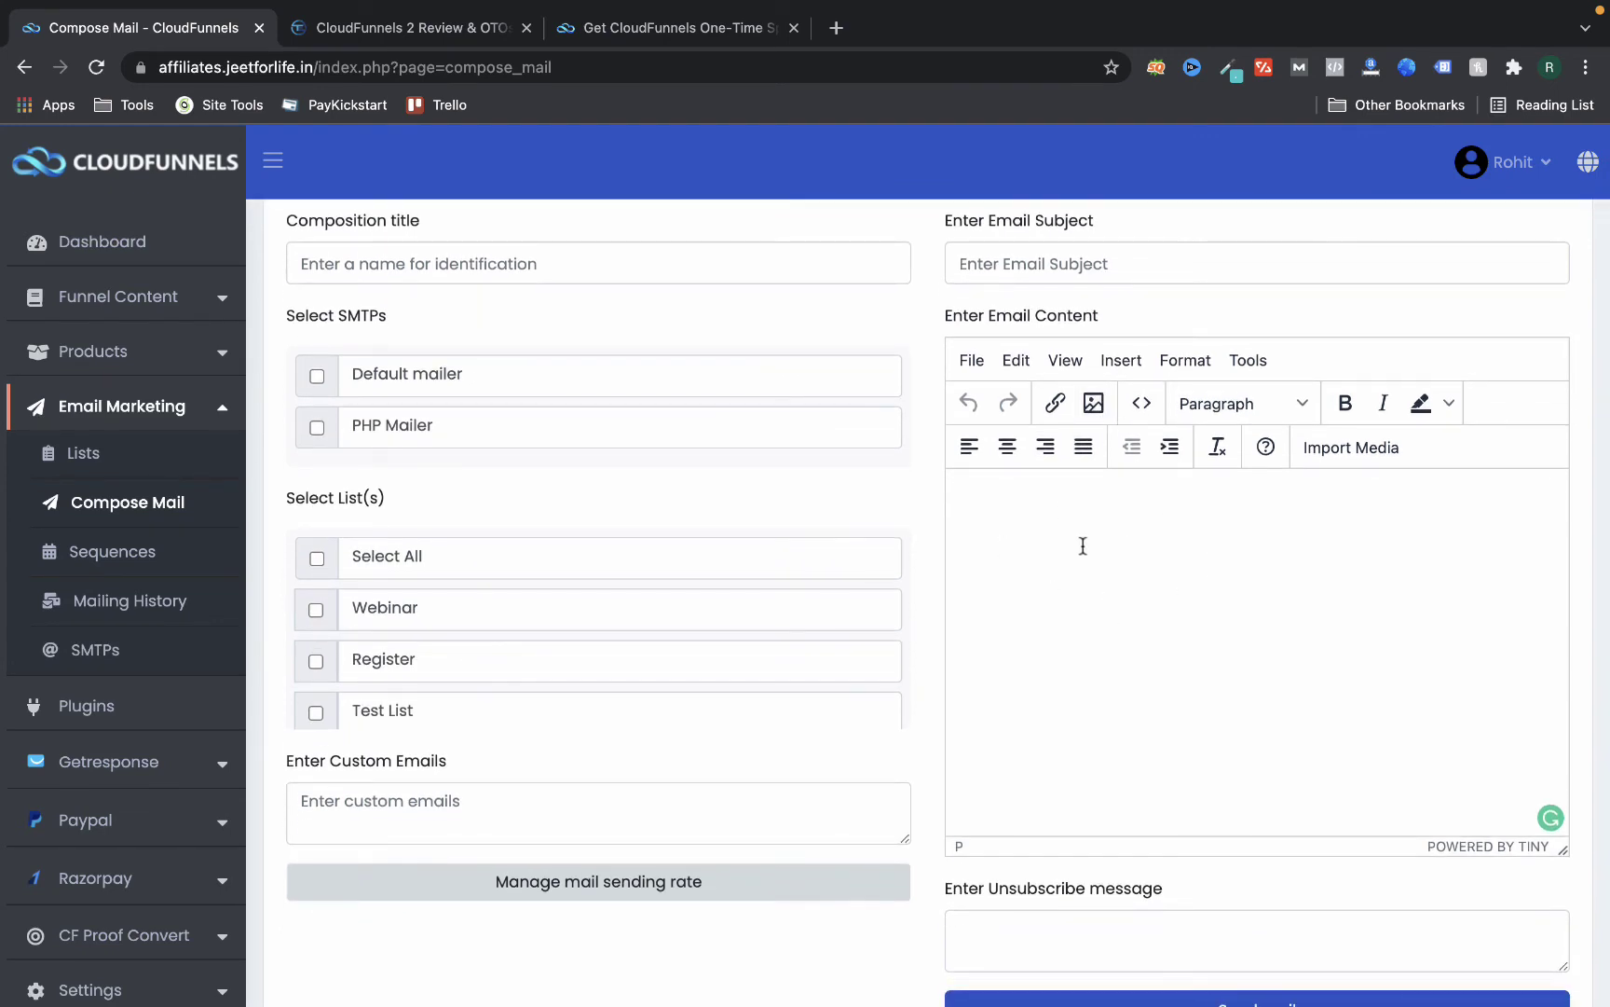
scroll(1082, 547, down, 2)
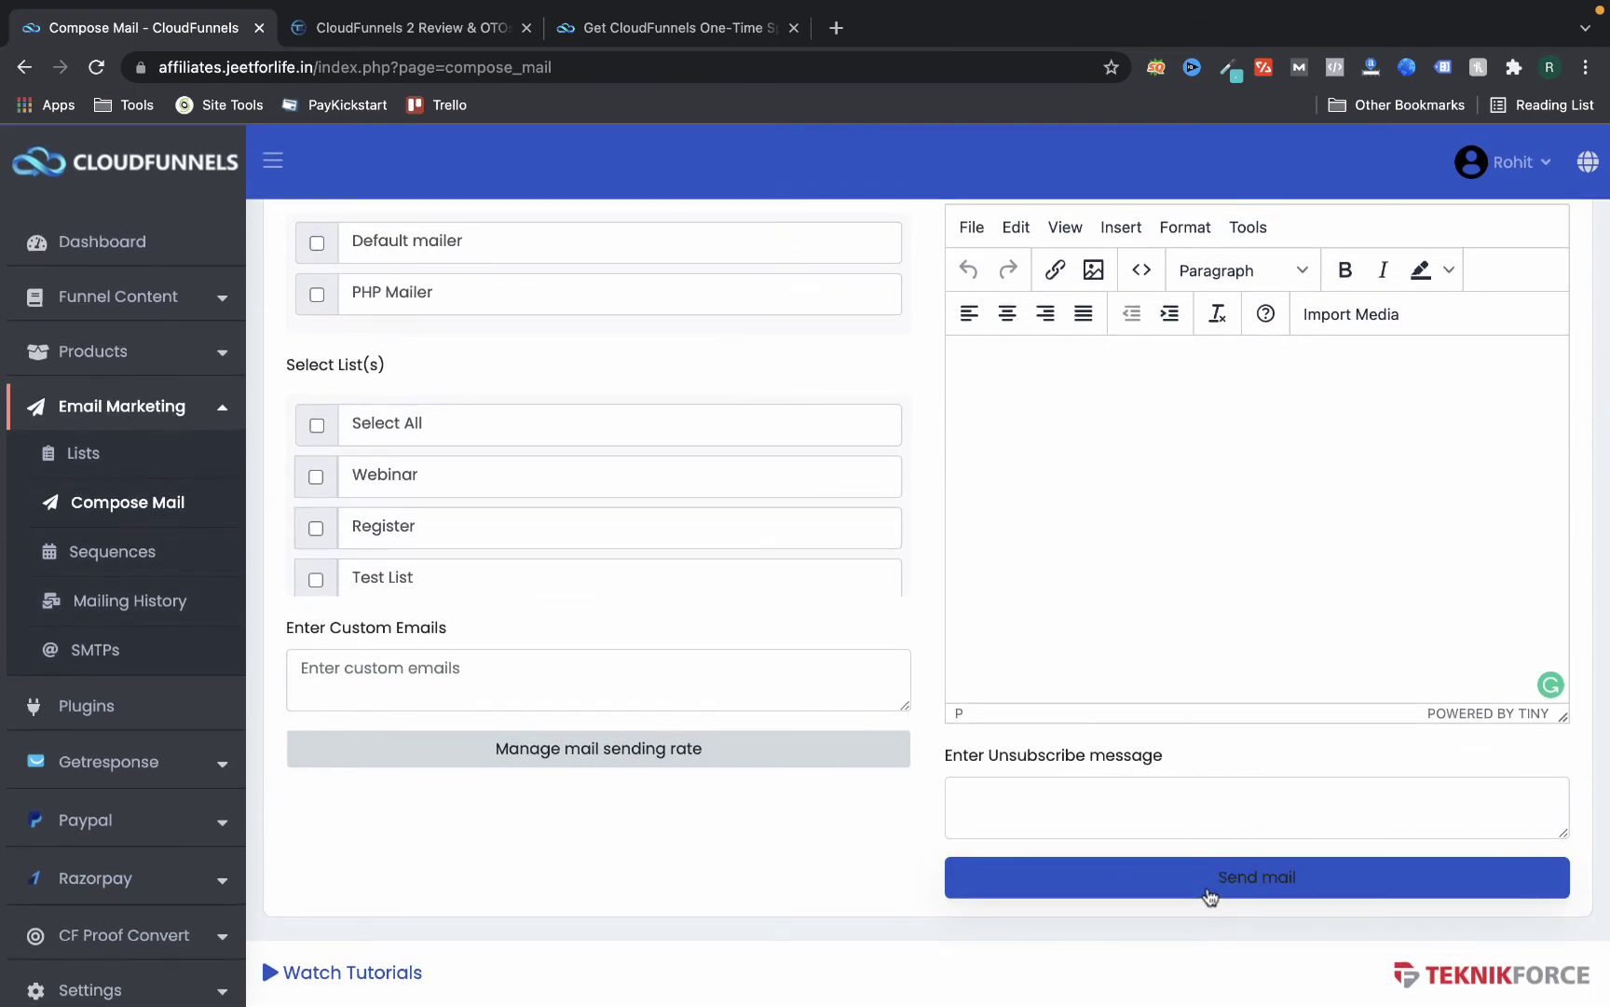
View the email sequence records and the mailing history reports
click(163, 549)
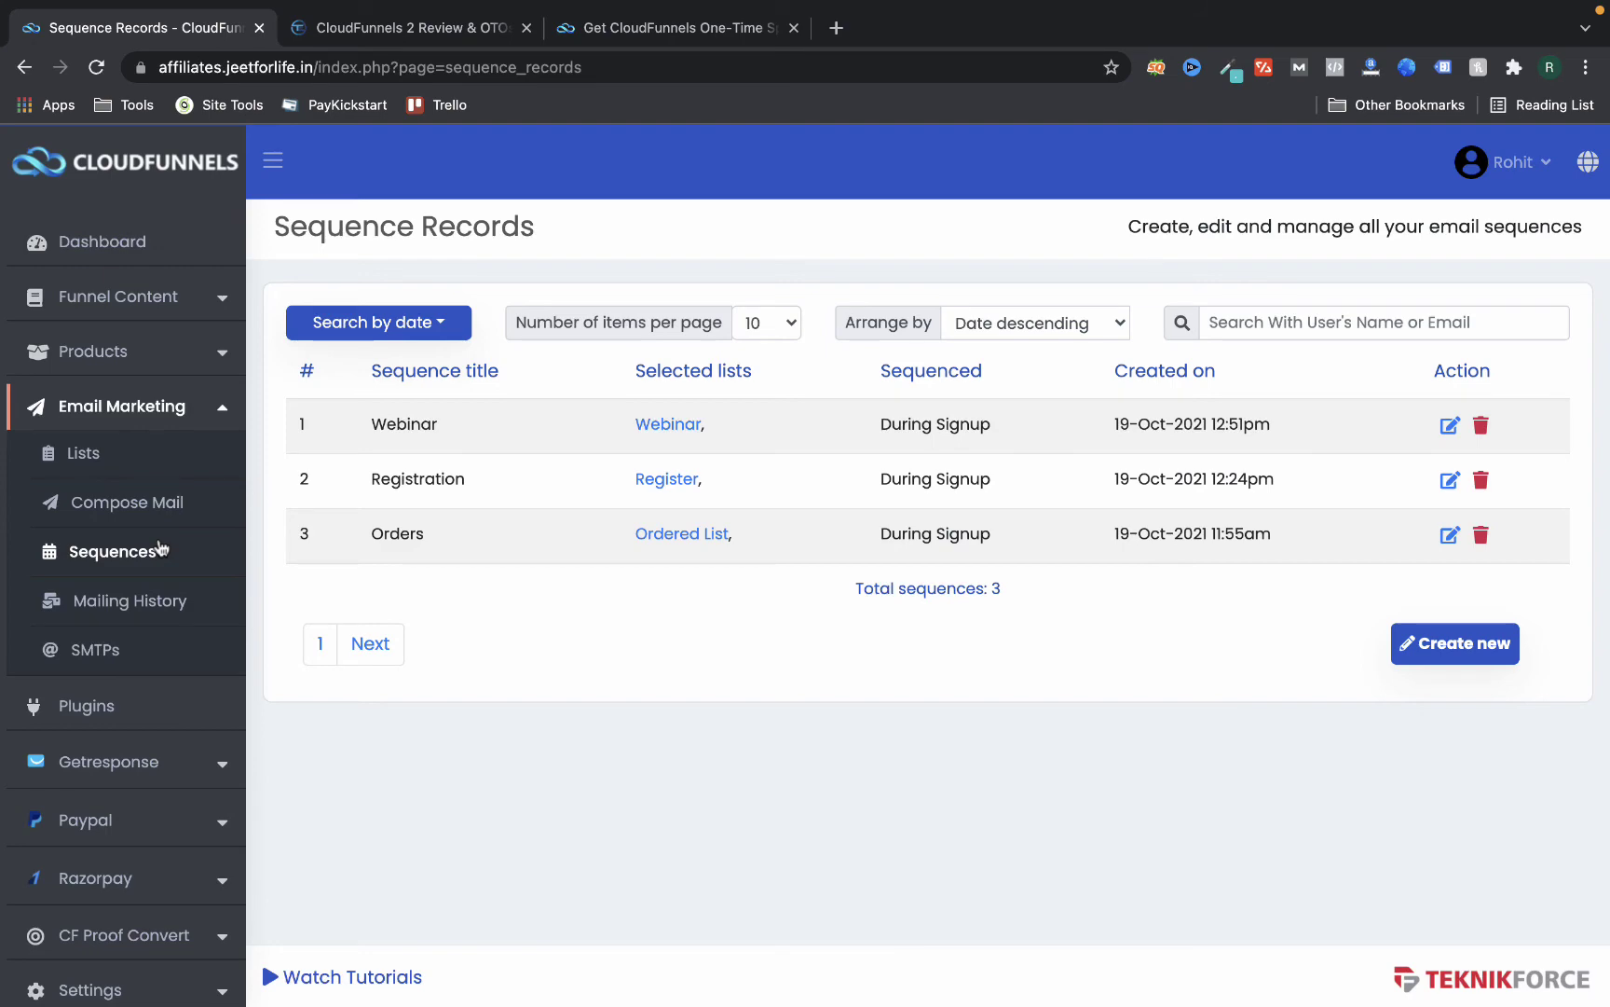
click(112, 606)
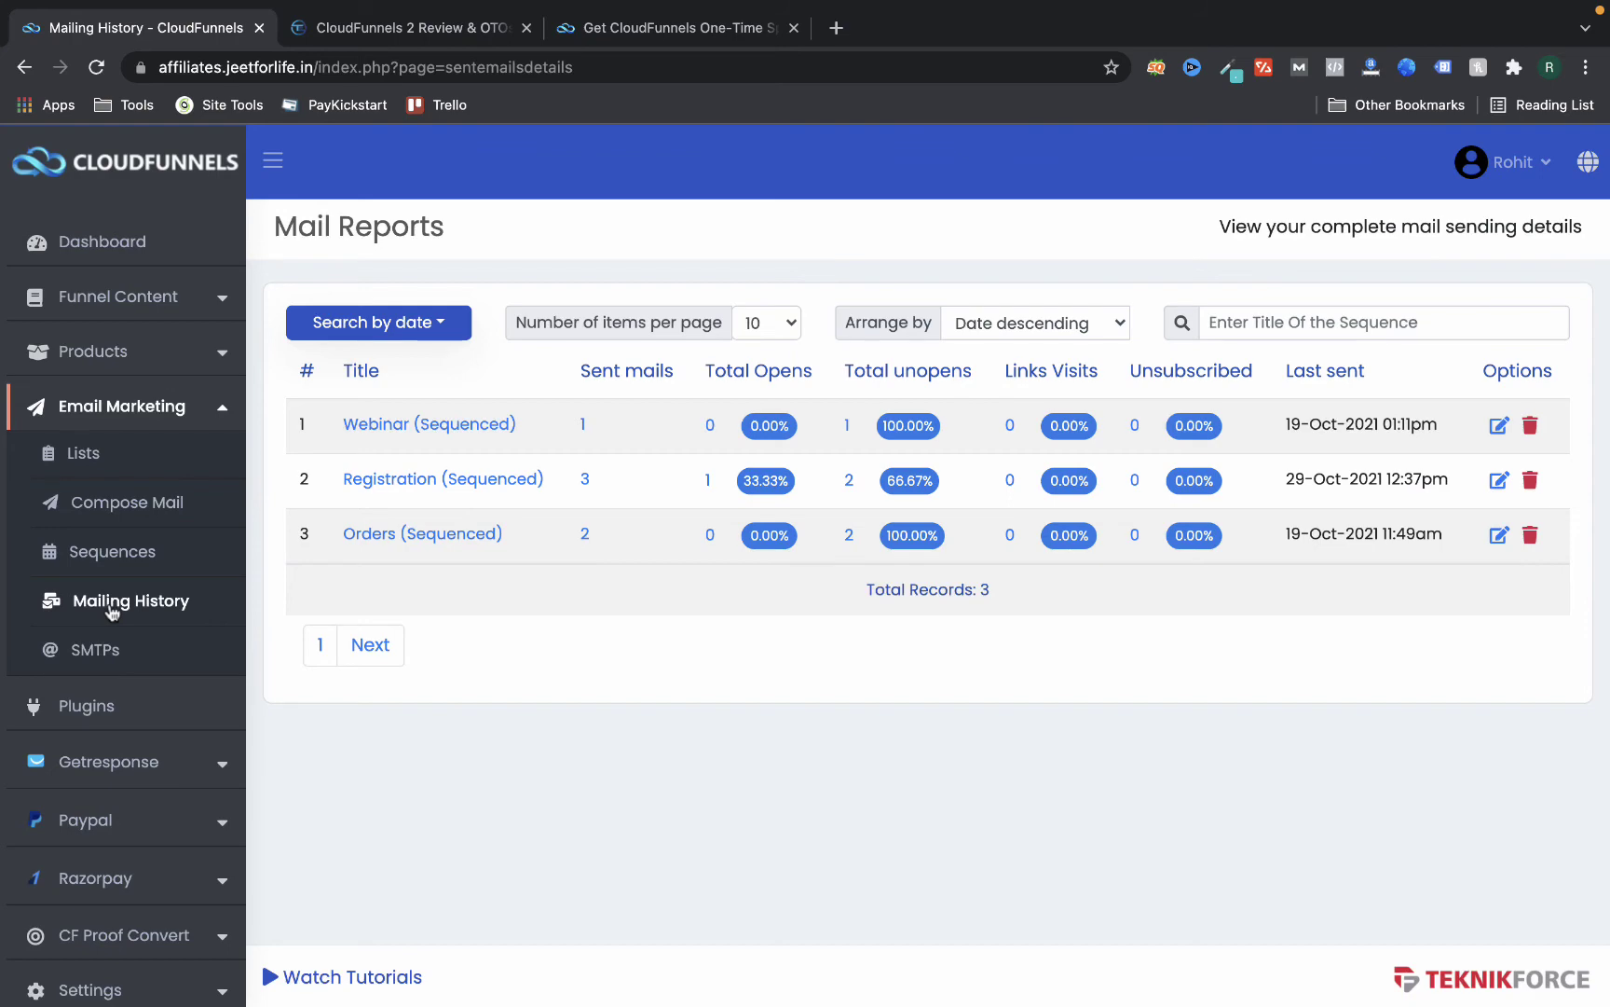
Open the SMTP records and examine the form for creating a new SMTP configuration
click(136, 652)
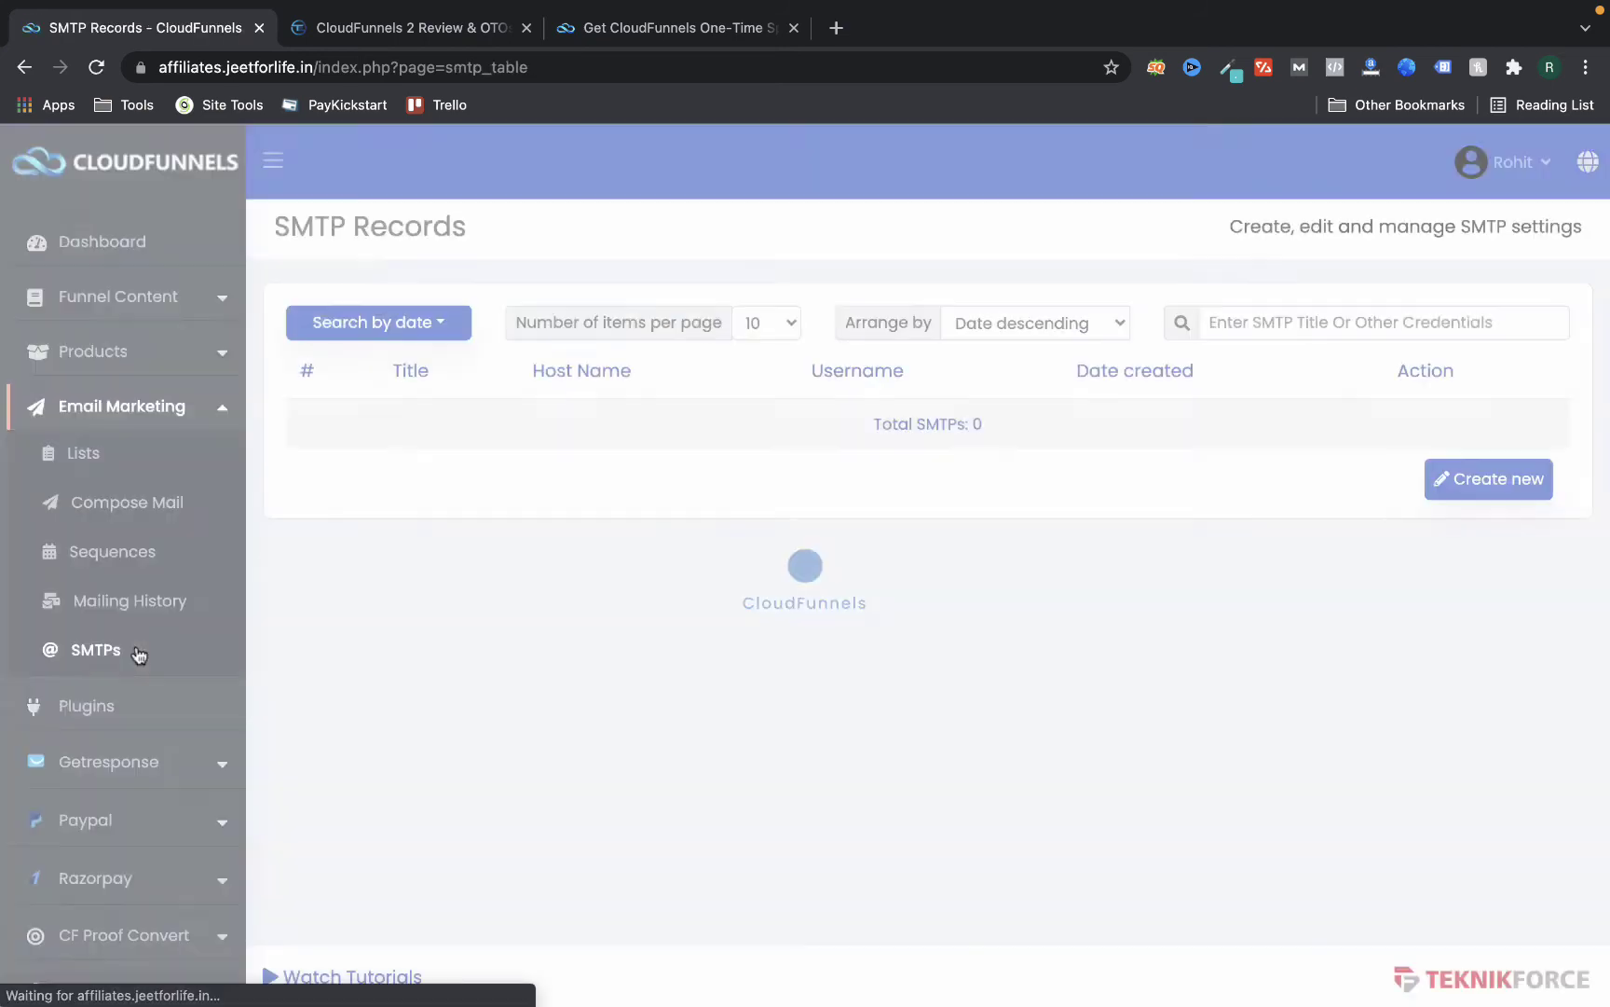
click(1480, 484)
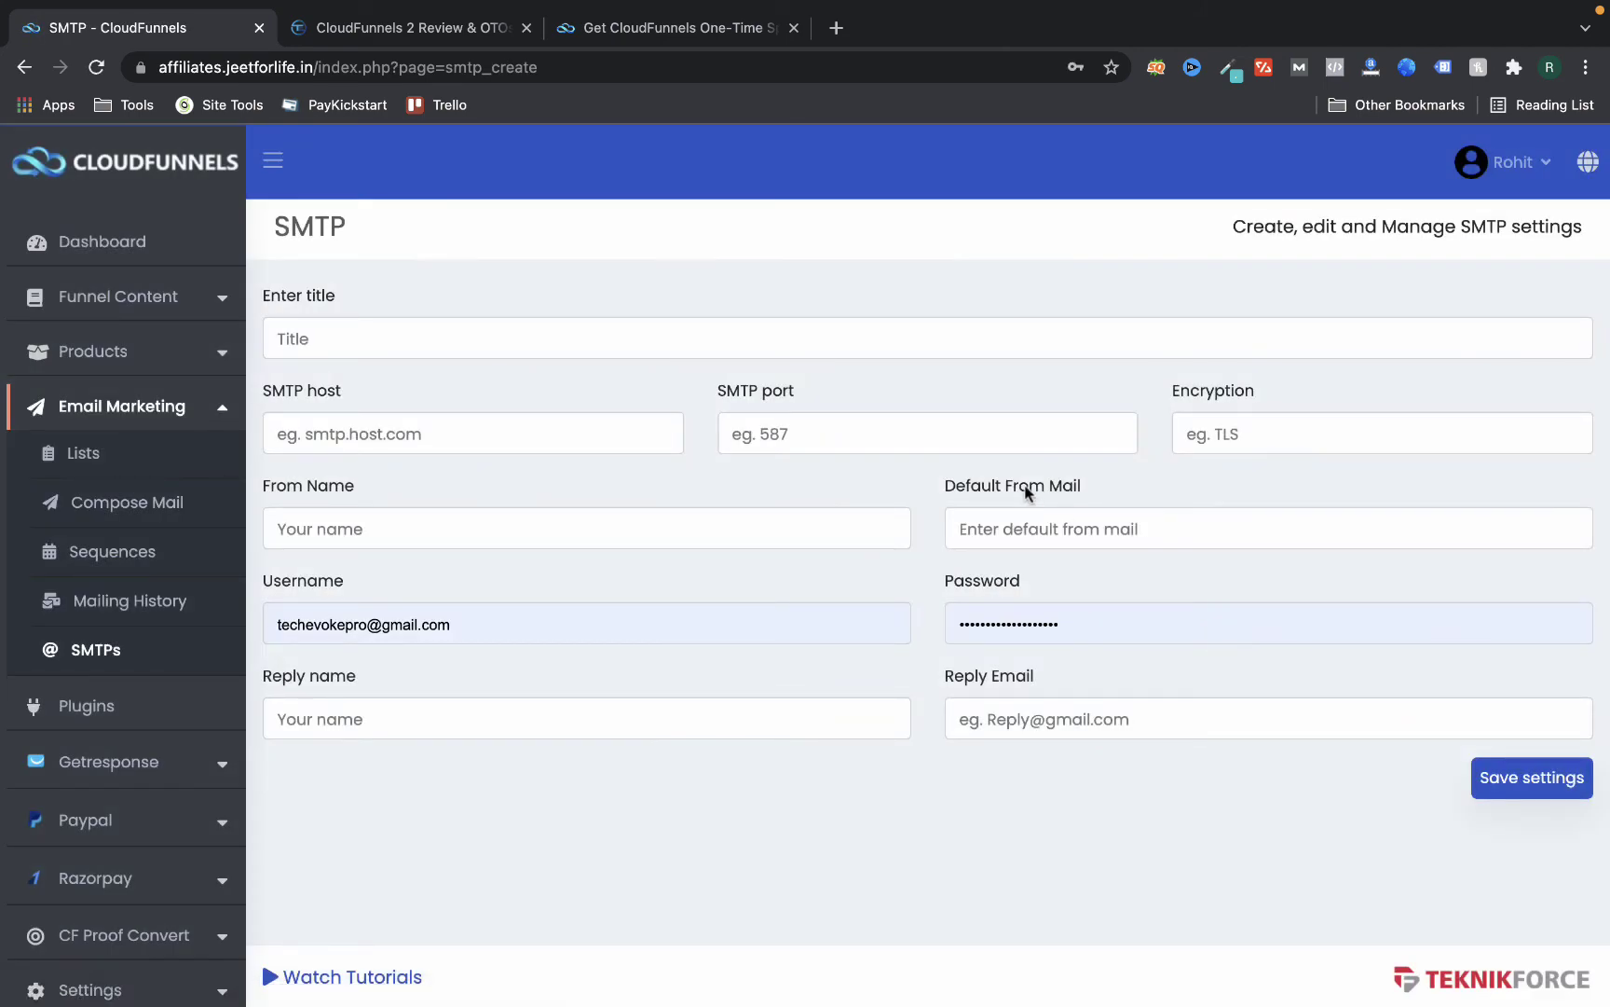
scroll(122, 578, down, 2)
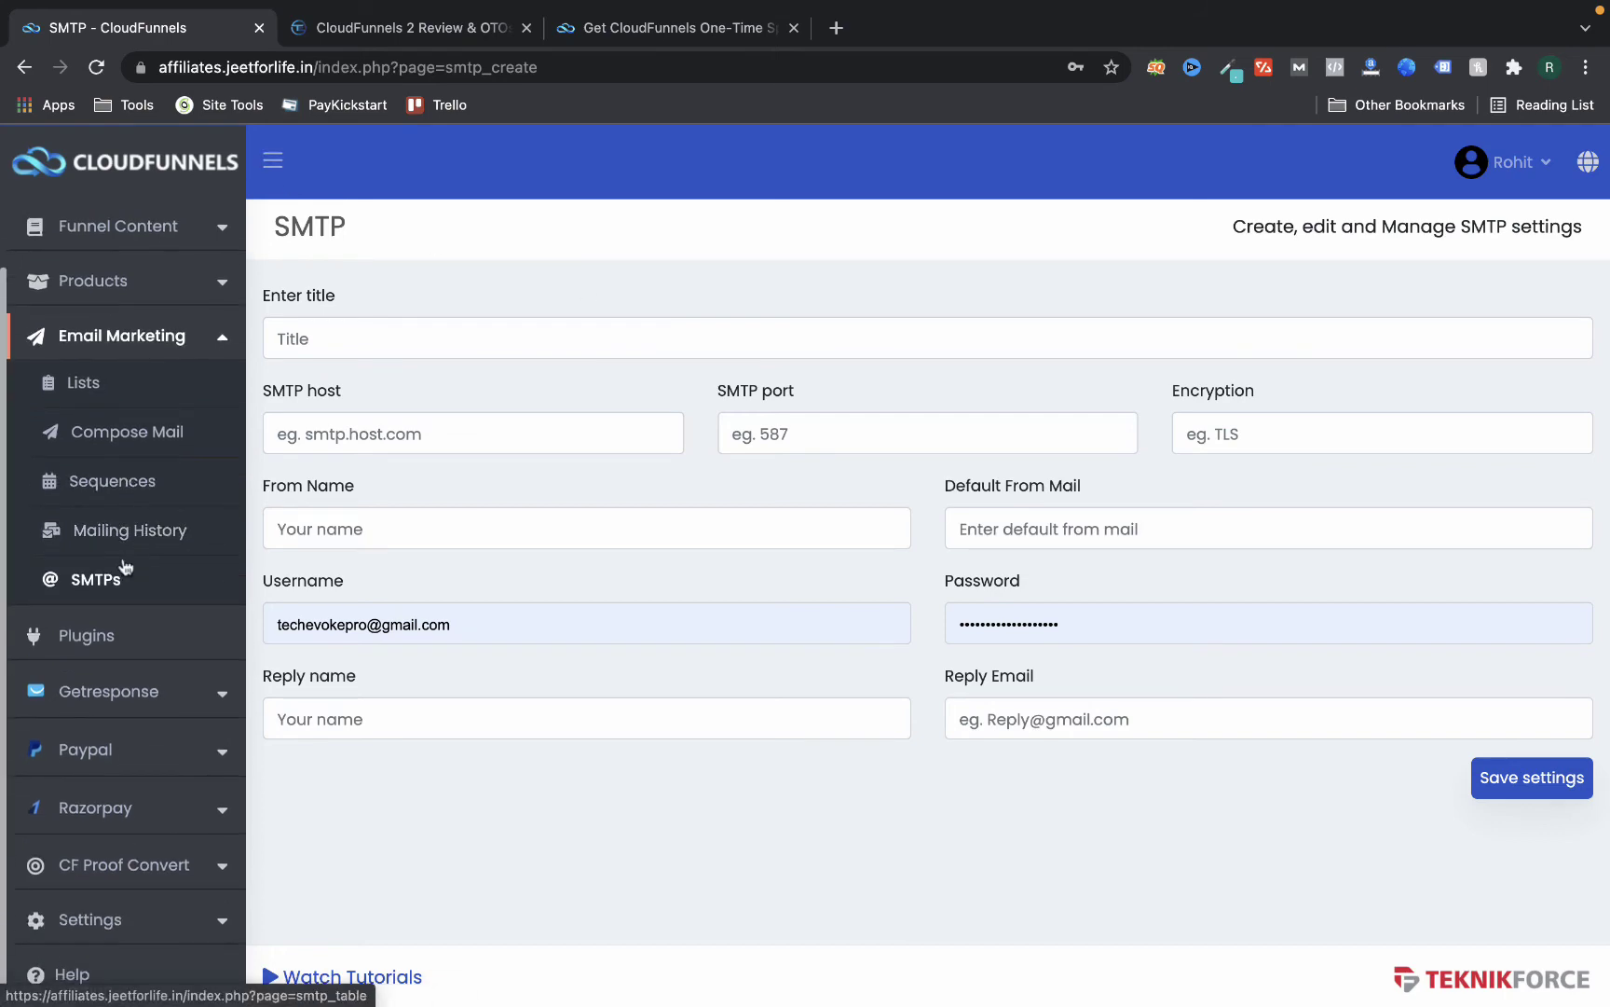
Open the Plugins page and look through the installed plugins
click(128, 640)
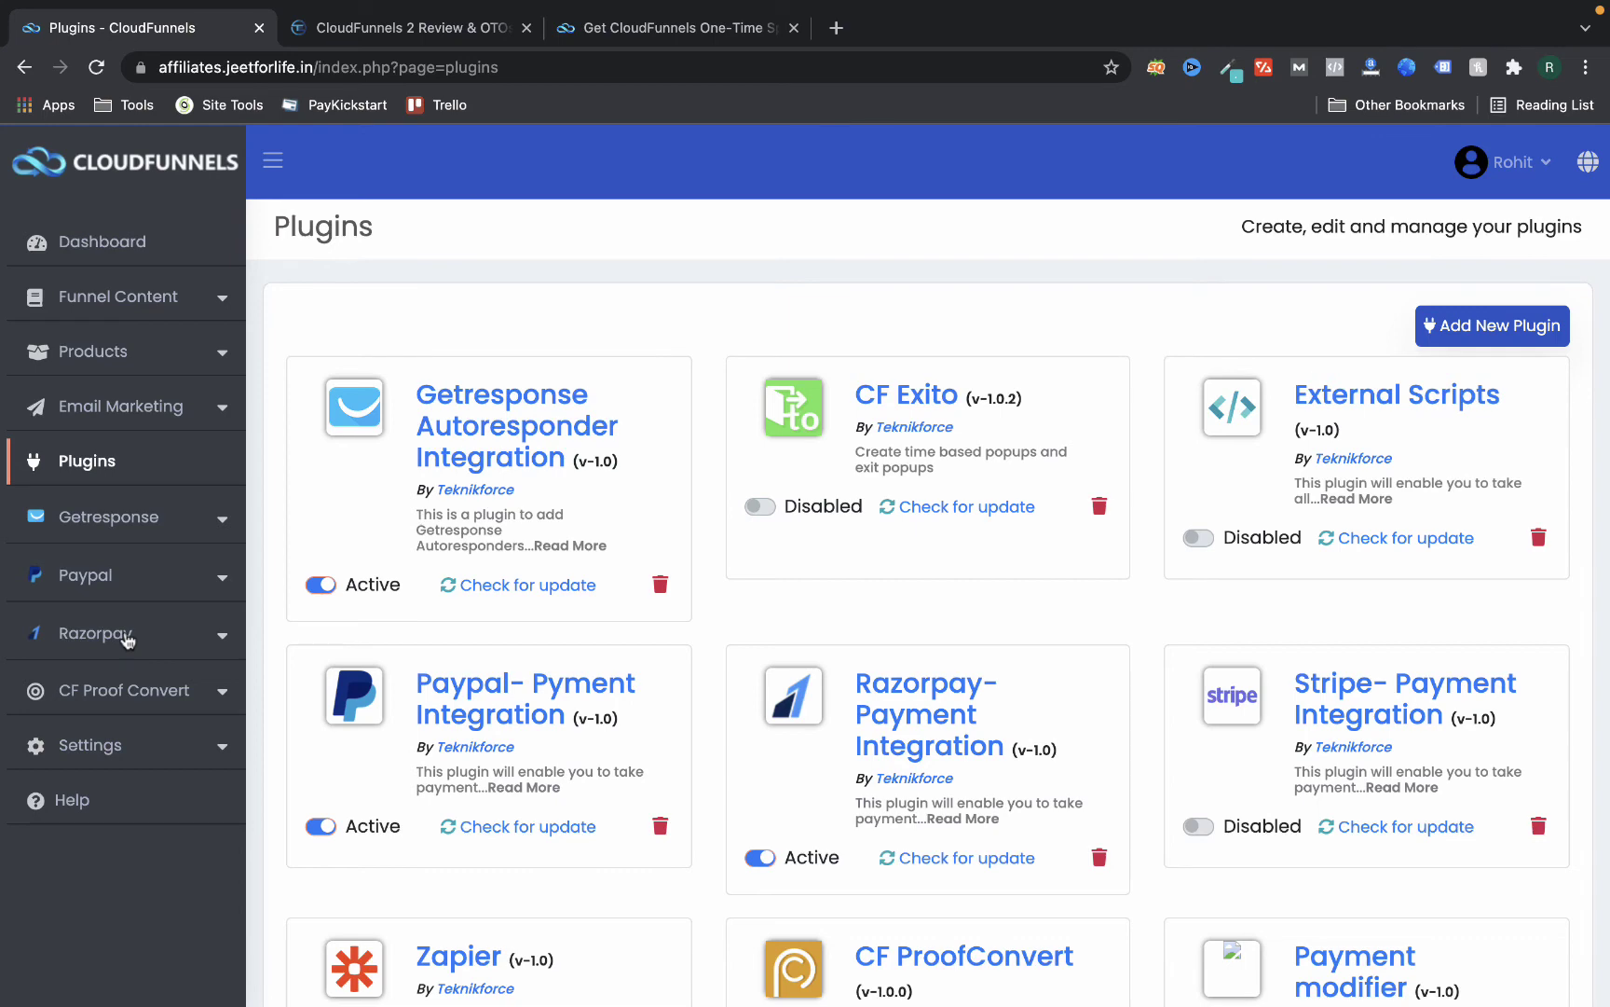
scroll(128, 639, down, 5)
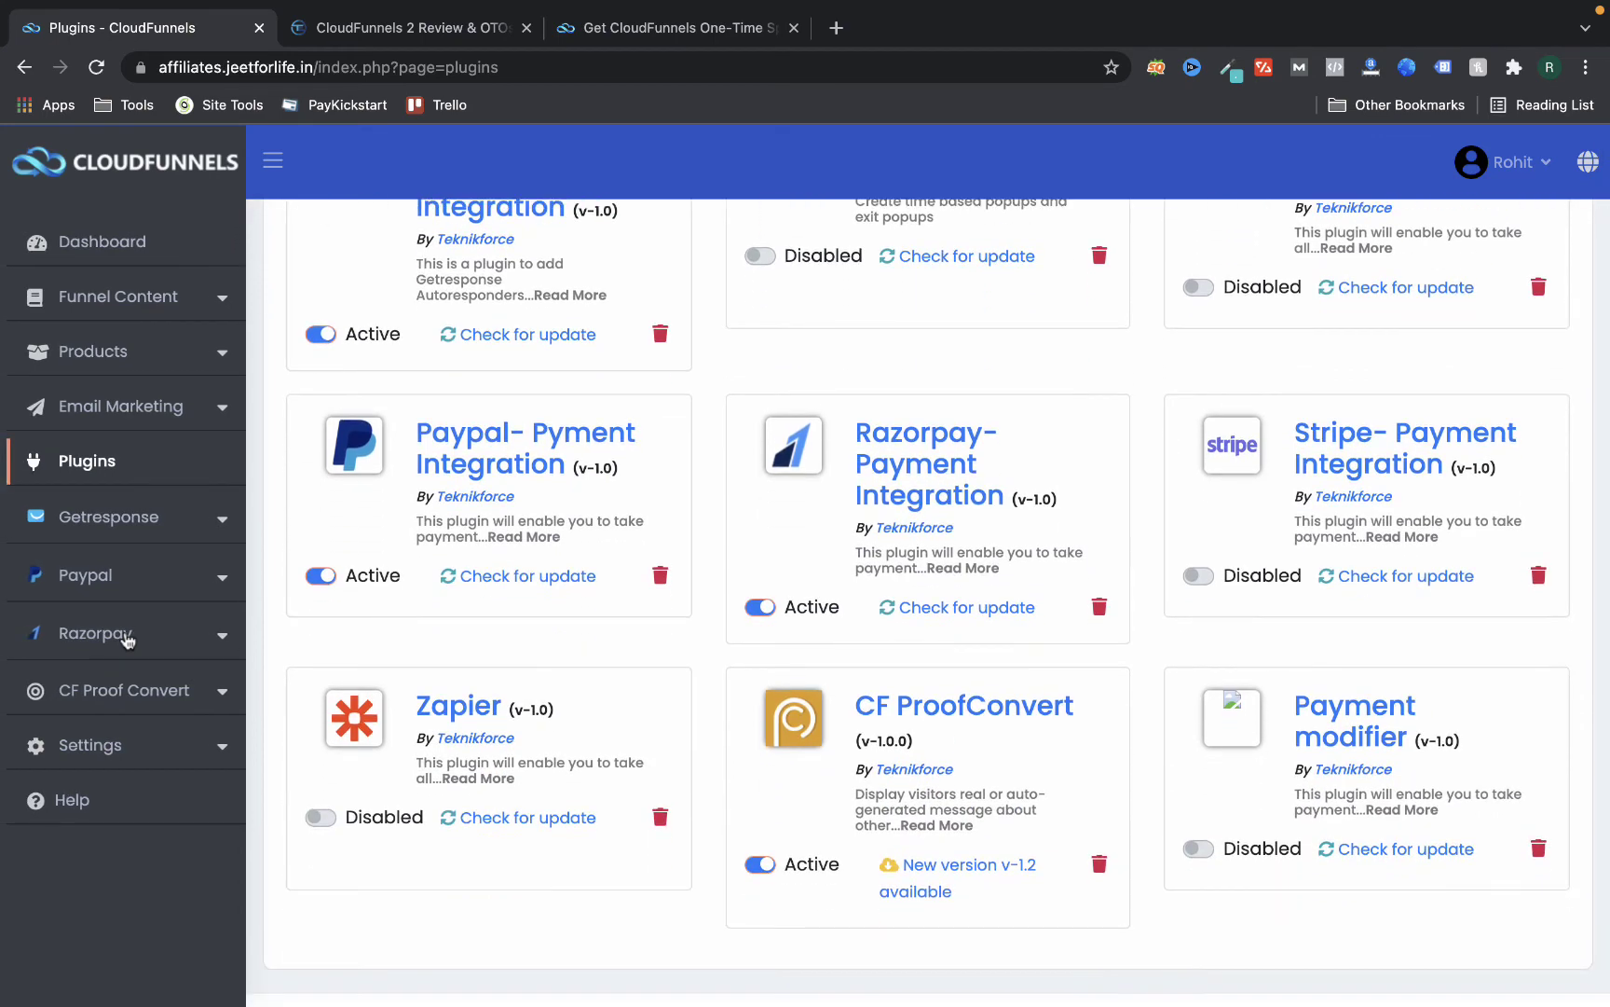
scroll(128, 639, up, 5)
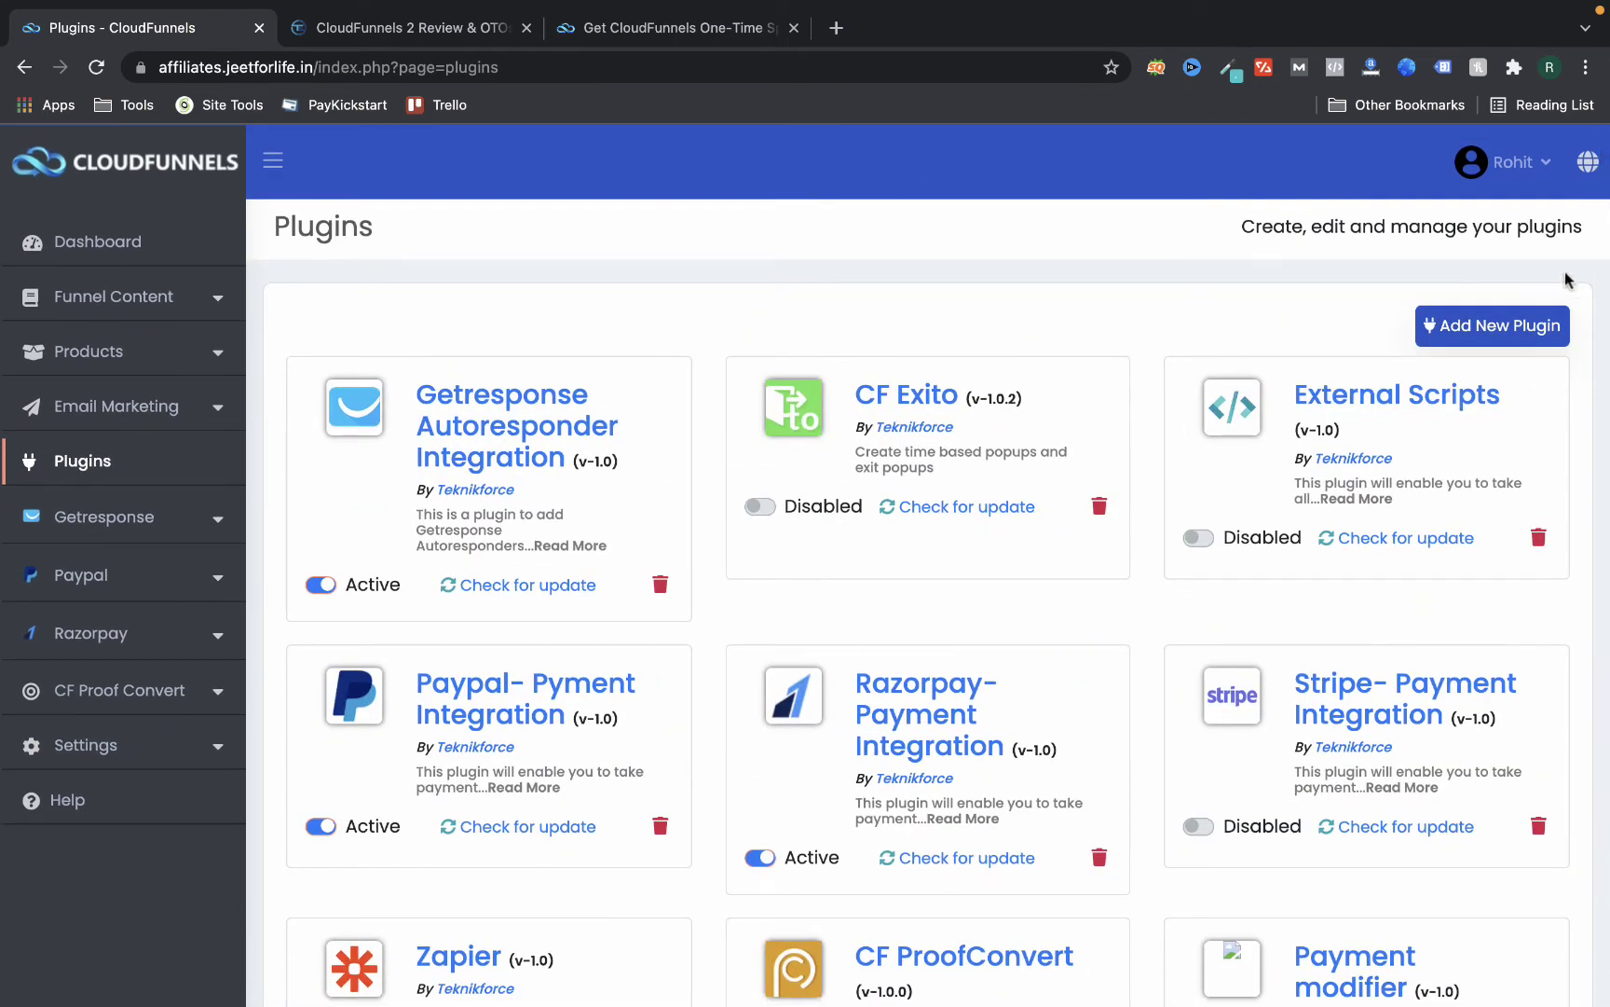
Open the plugin marketplace from the option to add a new plugin and browse its Top Picks section
click(1542, 322)
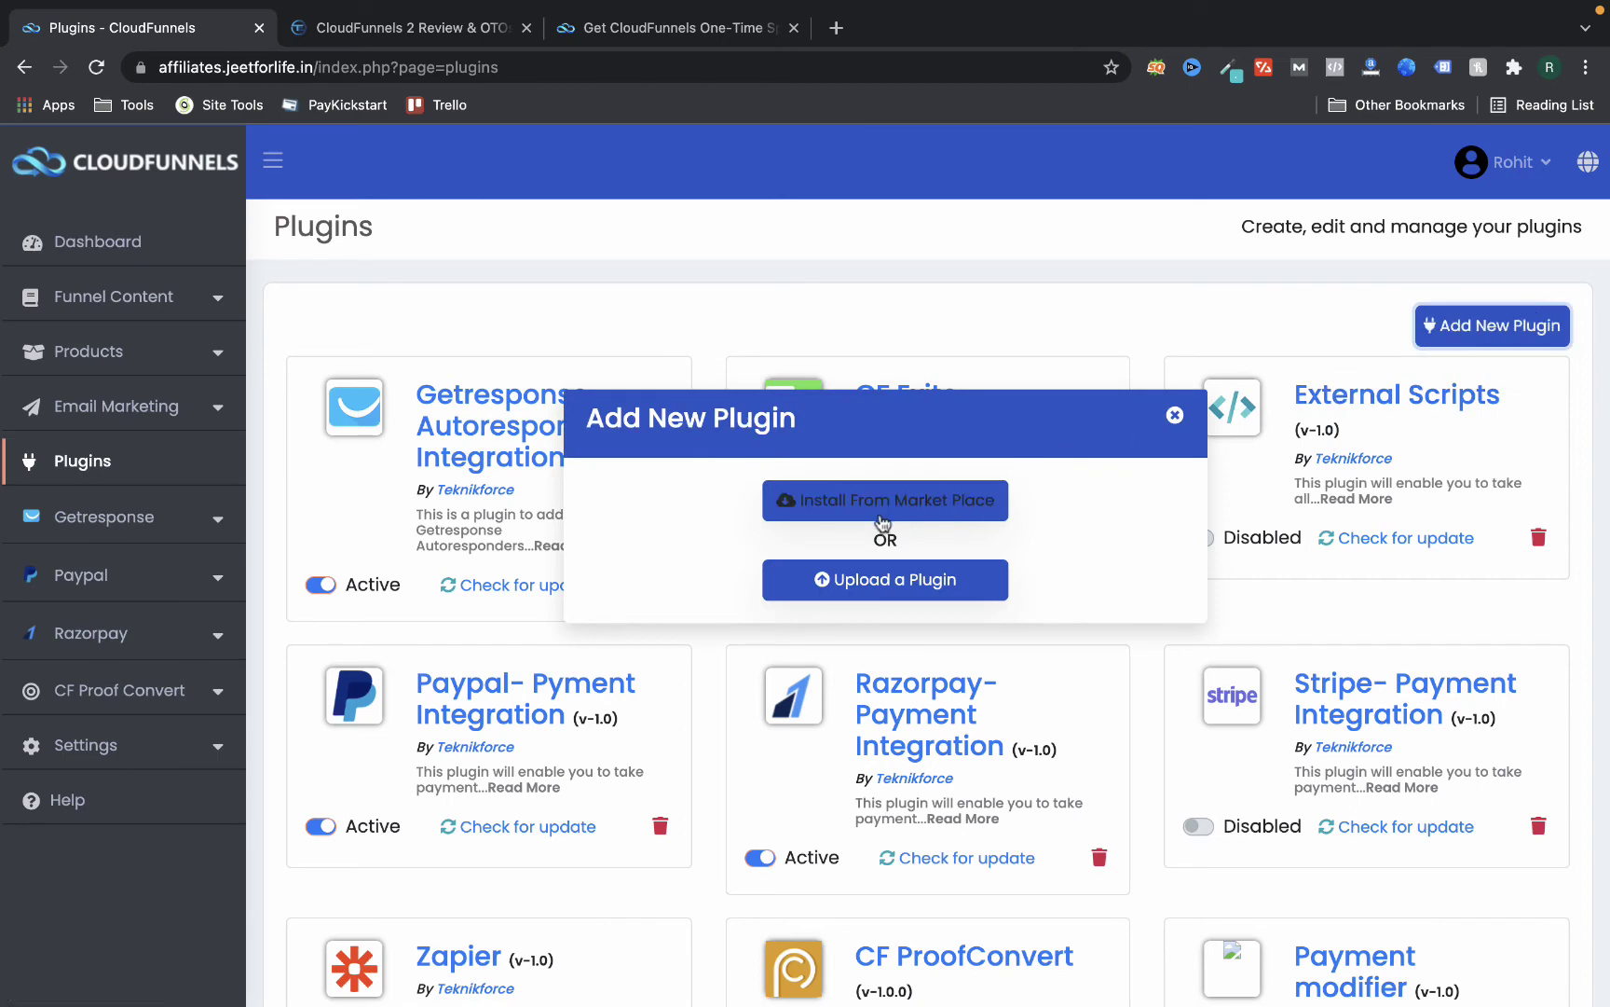
click(916, 502)
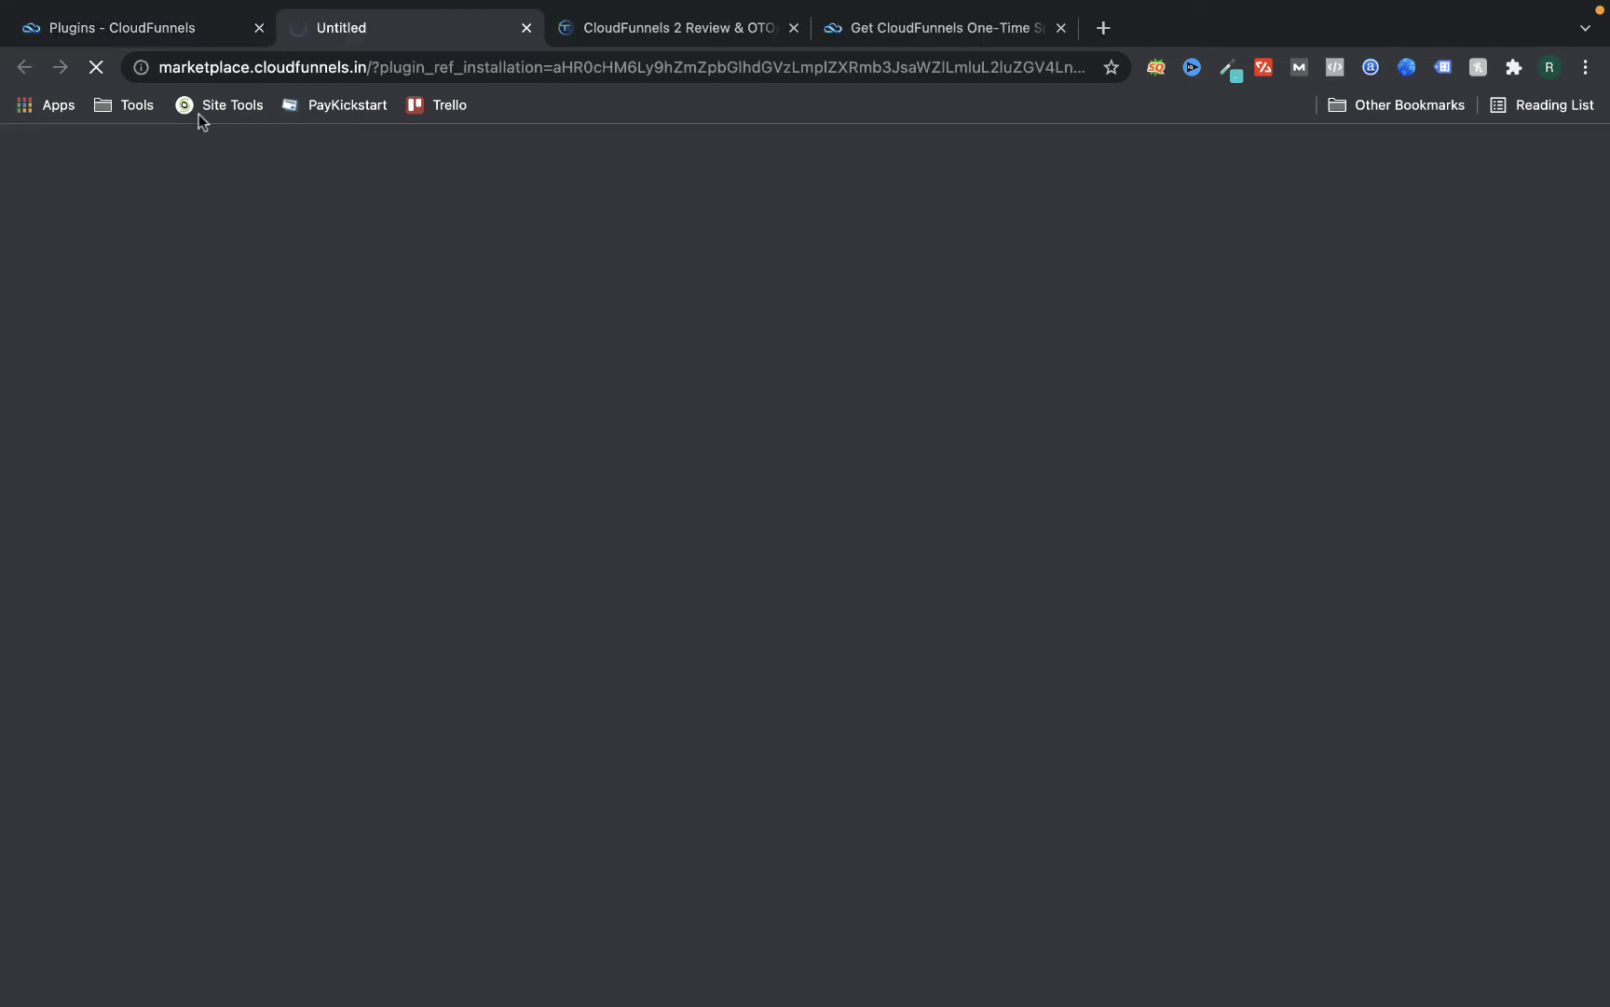
click(206, 40)
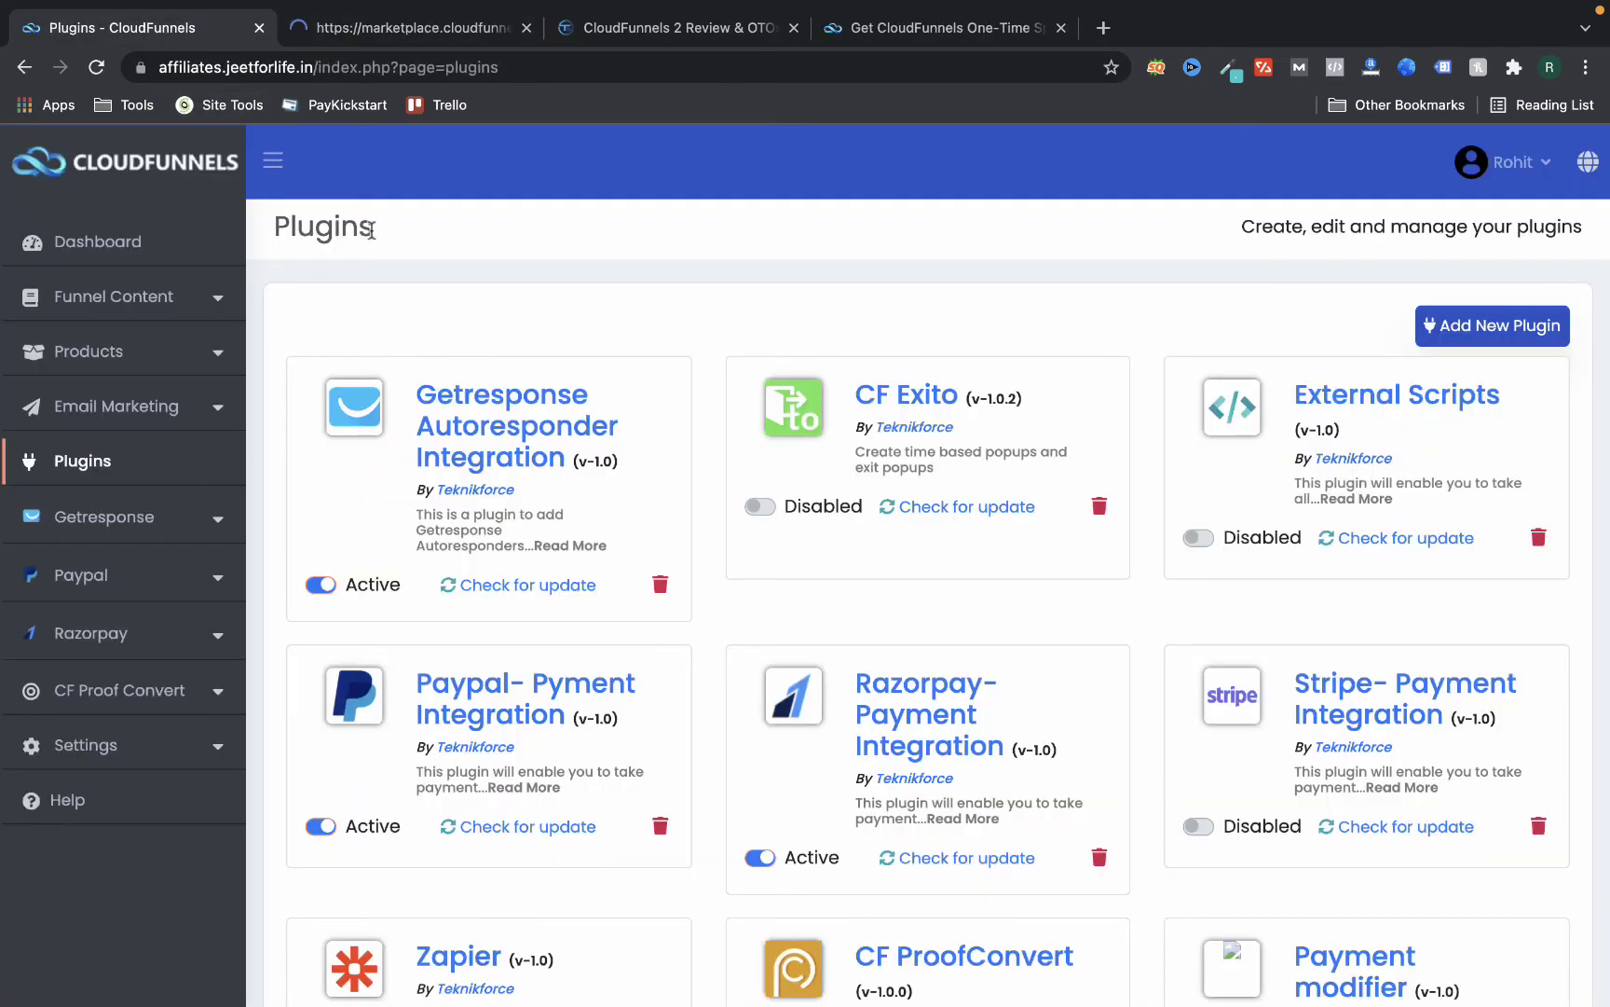
click(373, 37)
scroll(423, 303, down, 2)
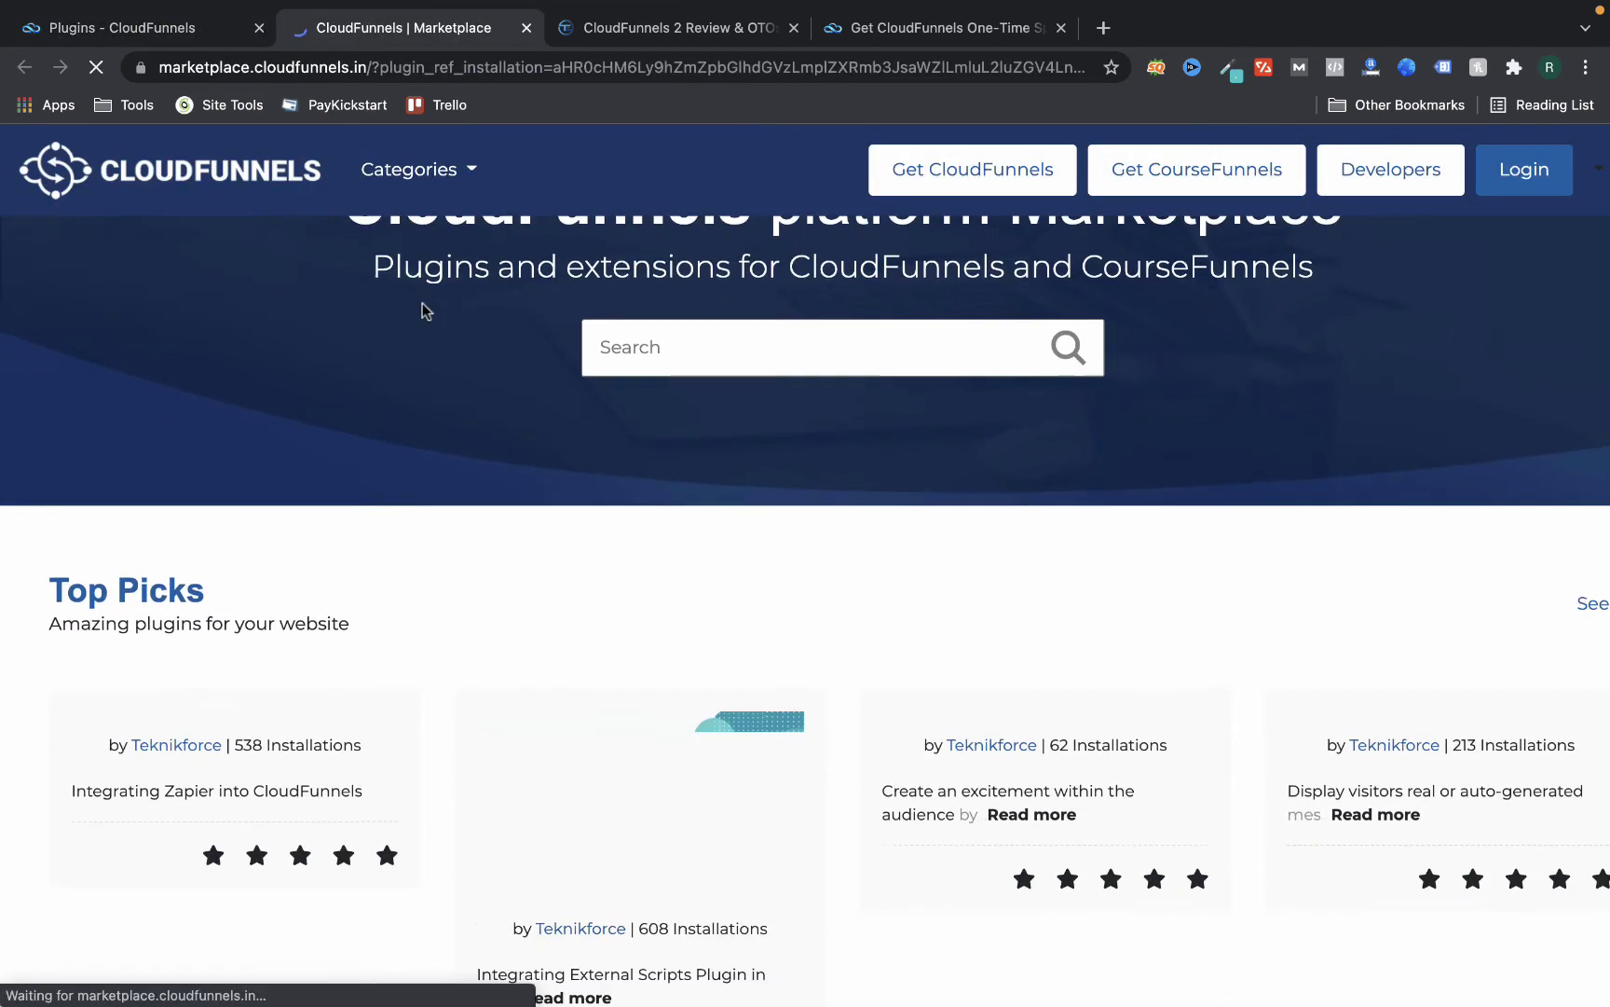
scroll(423, 303, down, 4)
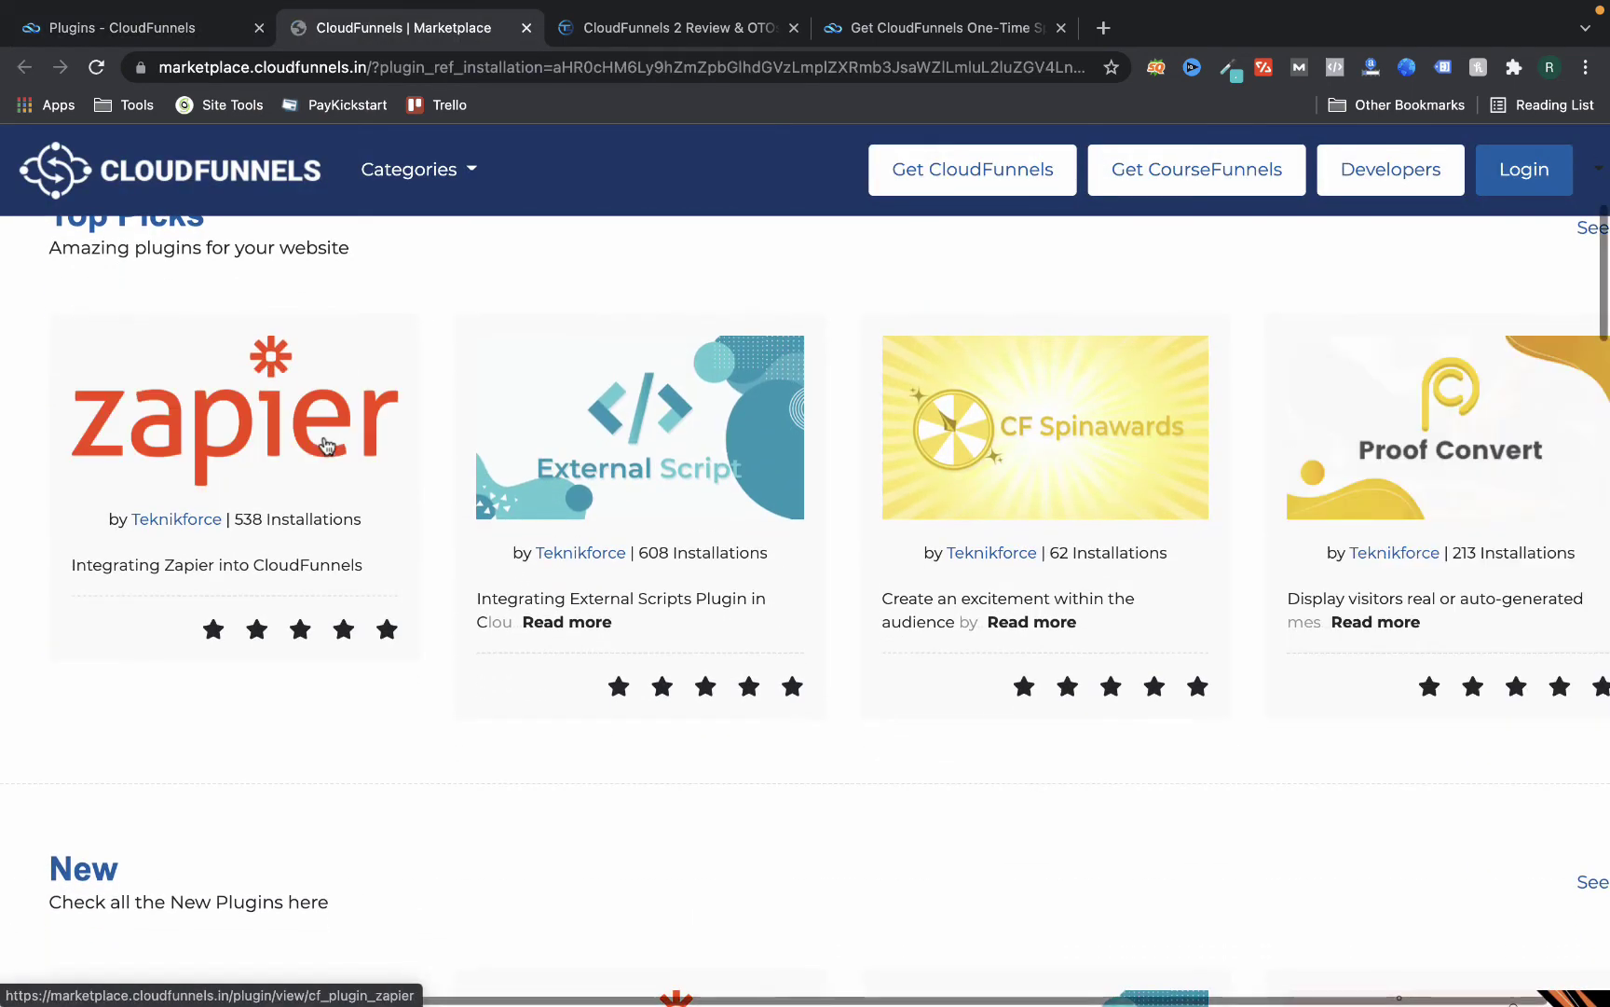
Look through the marketplace's Top Picks, New and Sales plugin sections
scroll(325, 445, down, 3)
scroll(325, 443, up, 2)
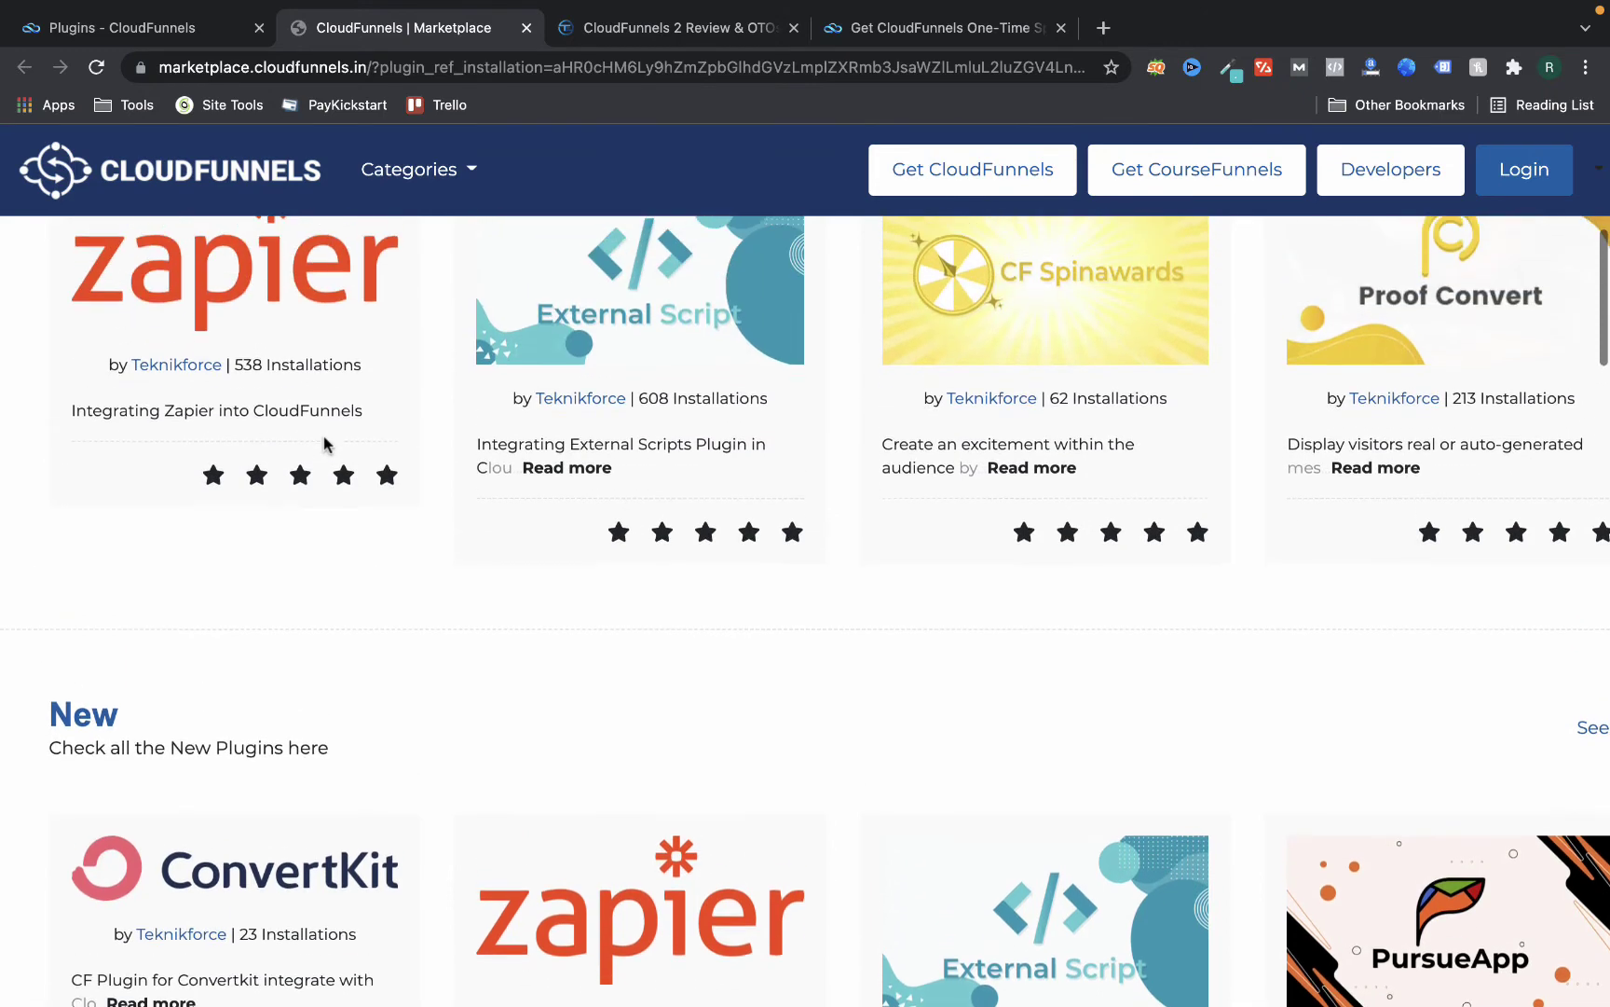
scroll(325, 445, up, 1)
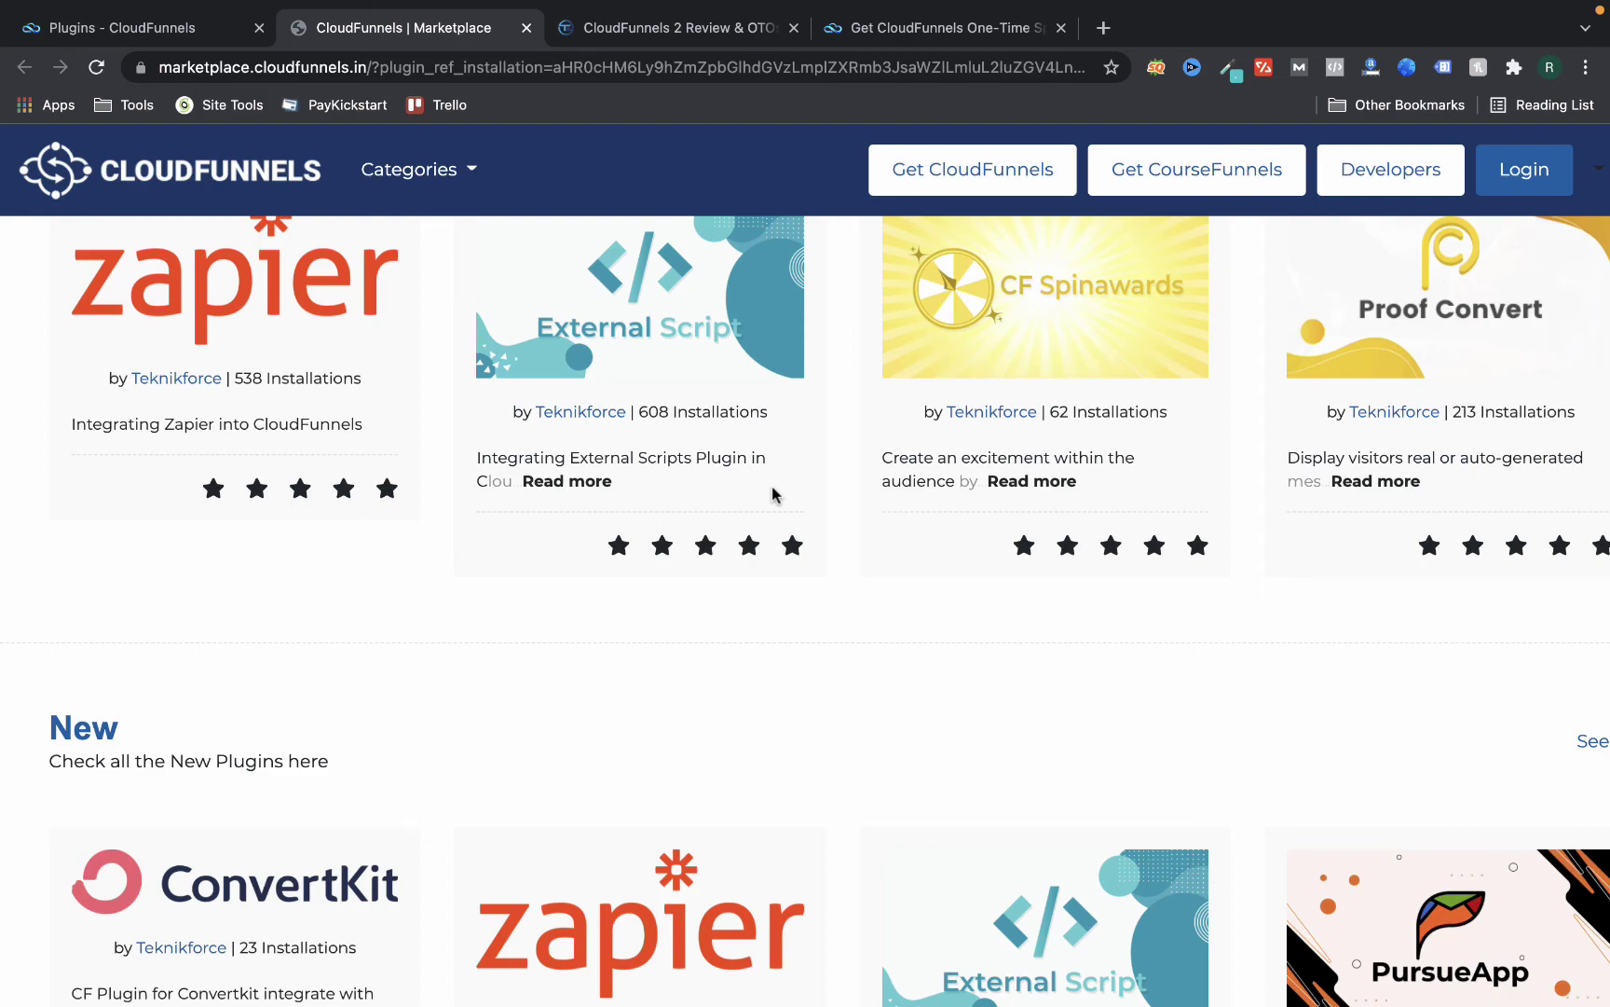
scroll(771, 494, down, 6)
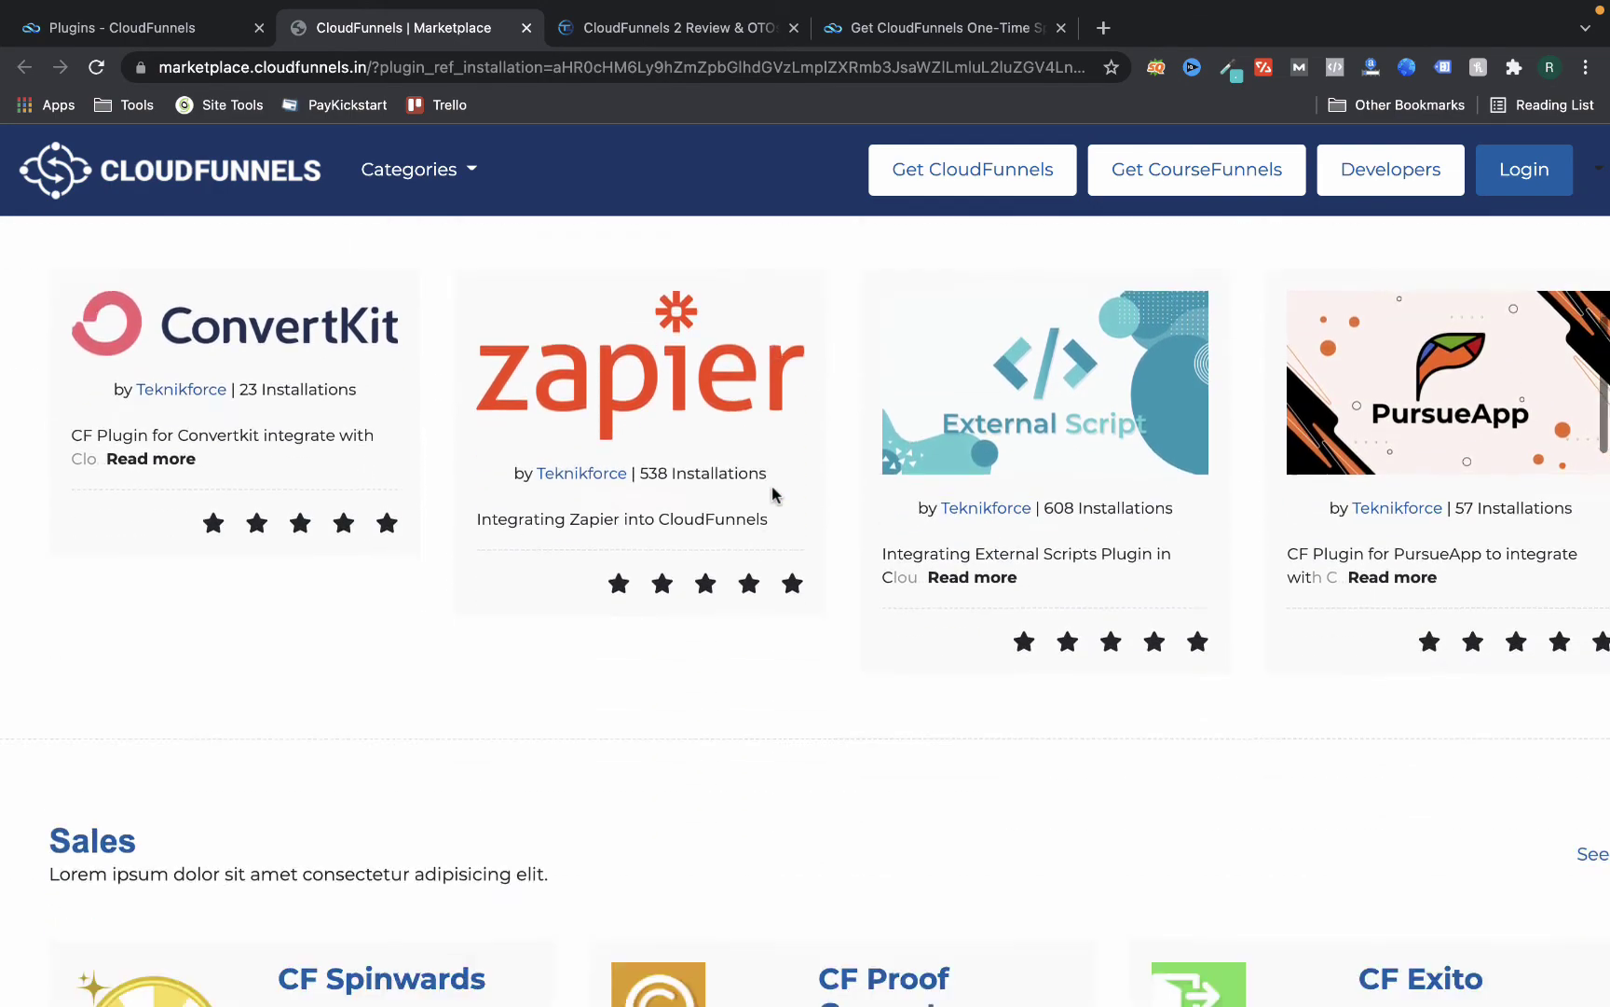
scroll(772, 494, down, 1)
scroll(771, 494, up, 2)
scroll(772, 494, down, 4)
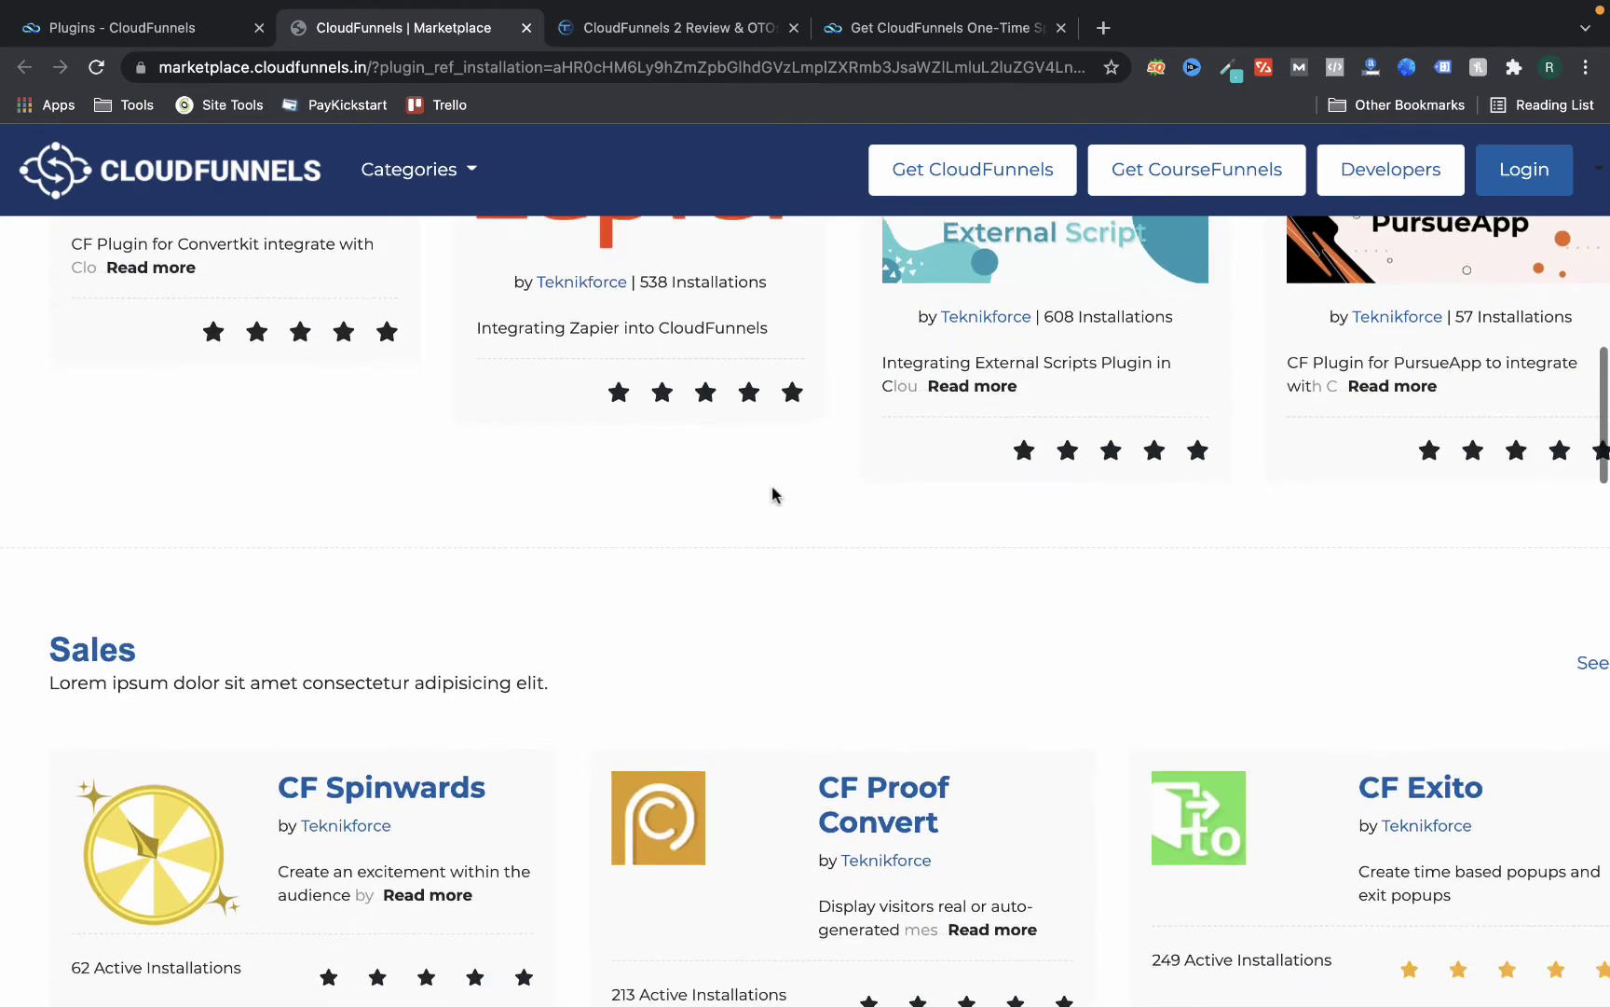
scroll(514, 683, down, 2)
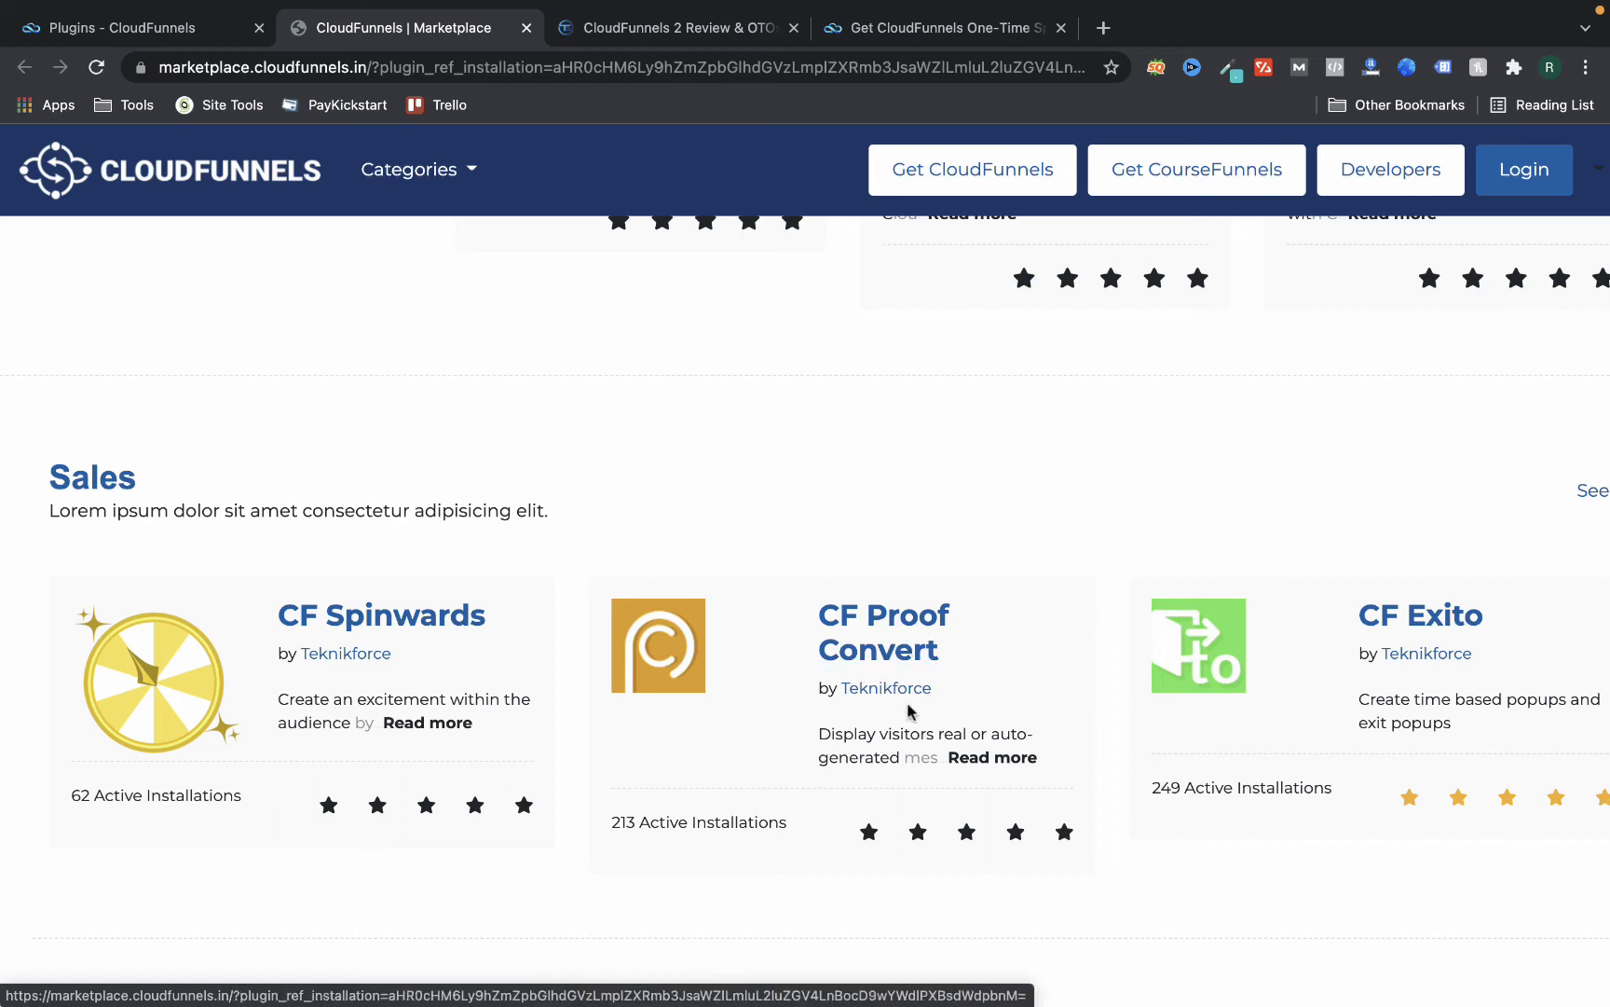
Go back to the start of the marketplace page and browse down to the Payment Method plugins
scroll(969, 652, up, 3)
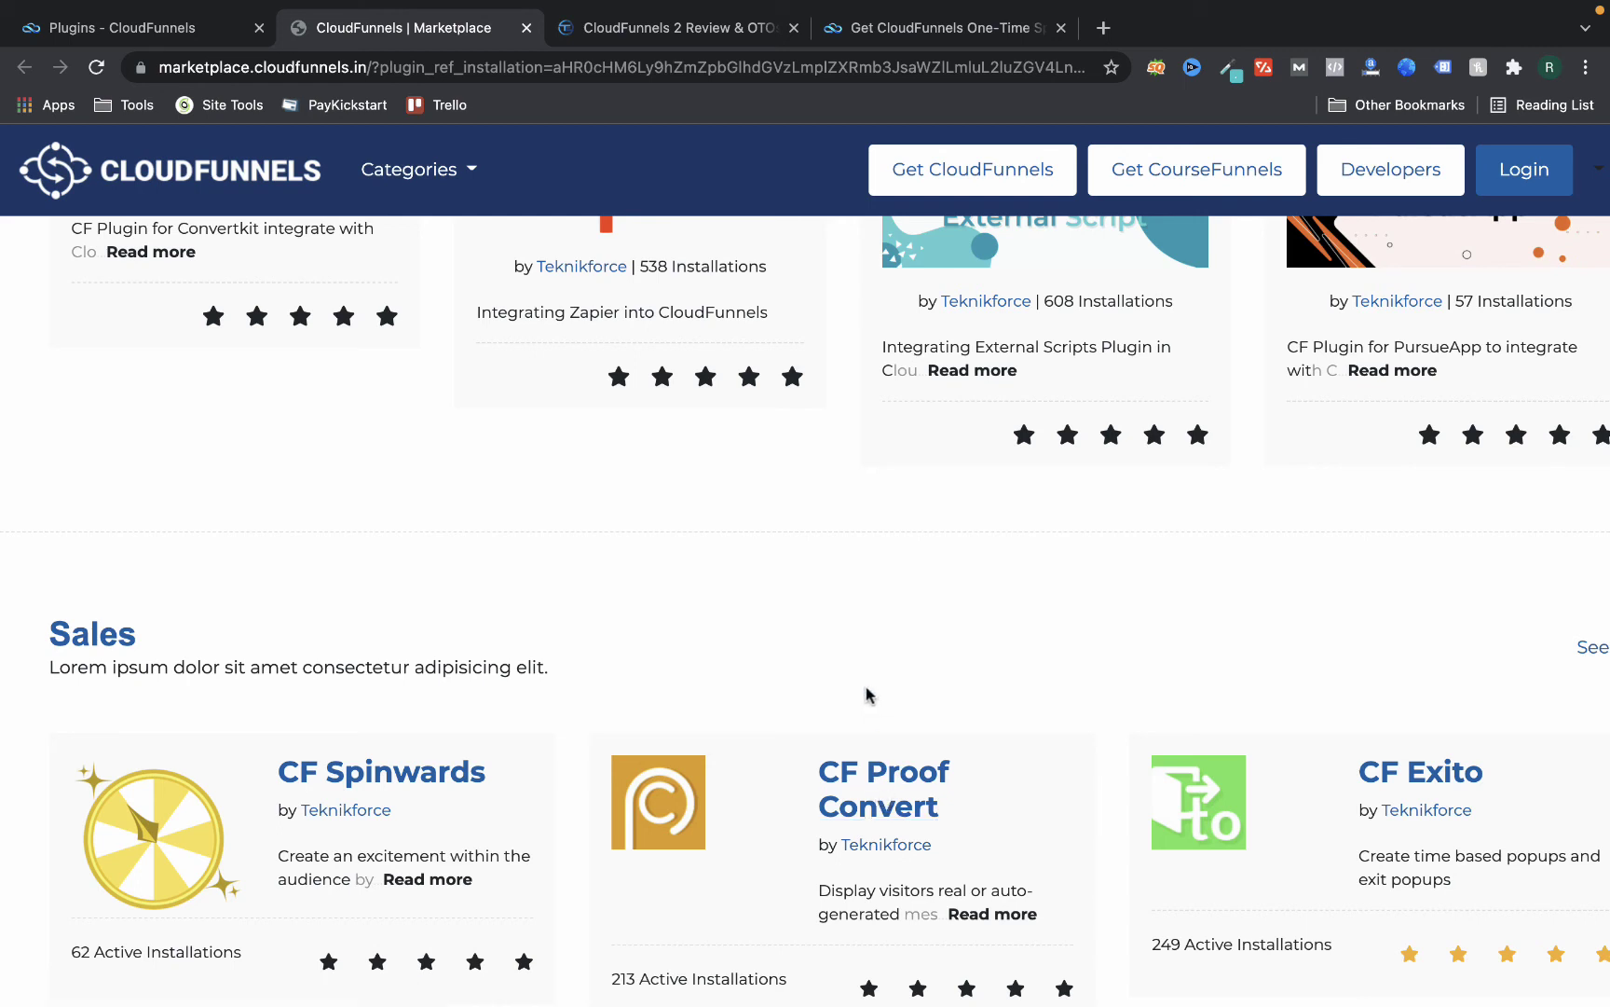
scroll(866, 695, up, 10)
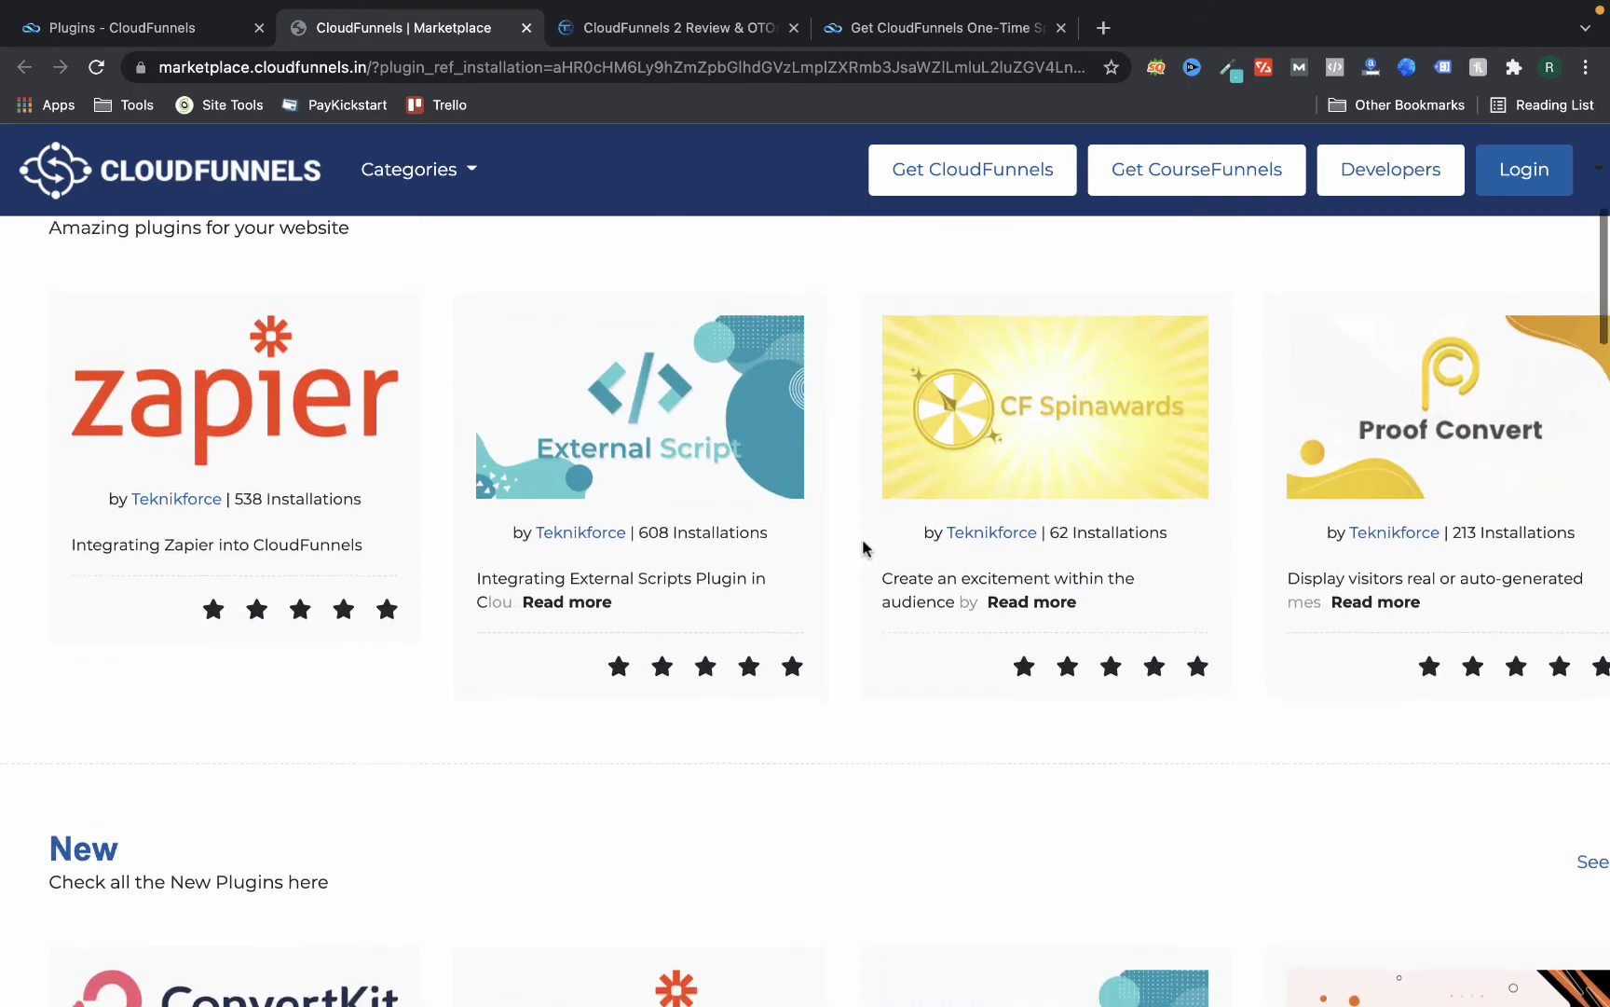
scroll(866, 550, up, 4)
scroll(633, 553, up, 2)
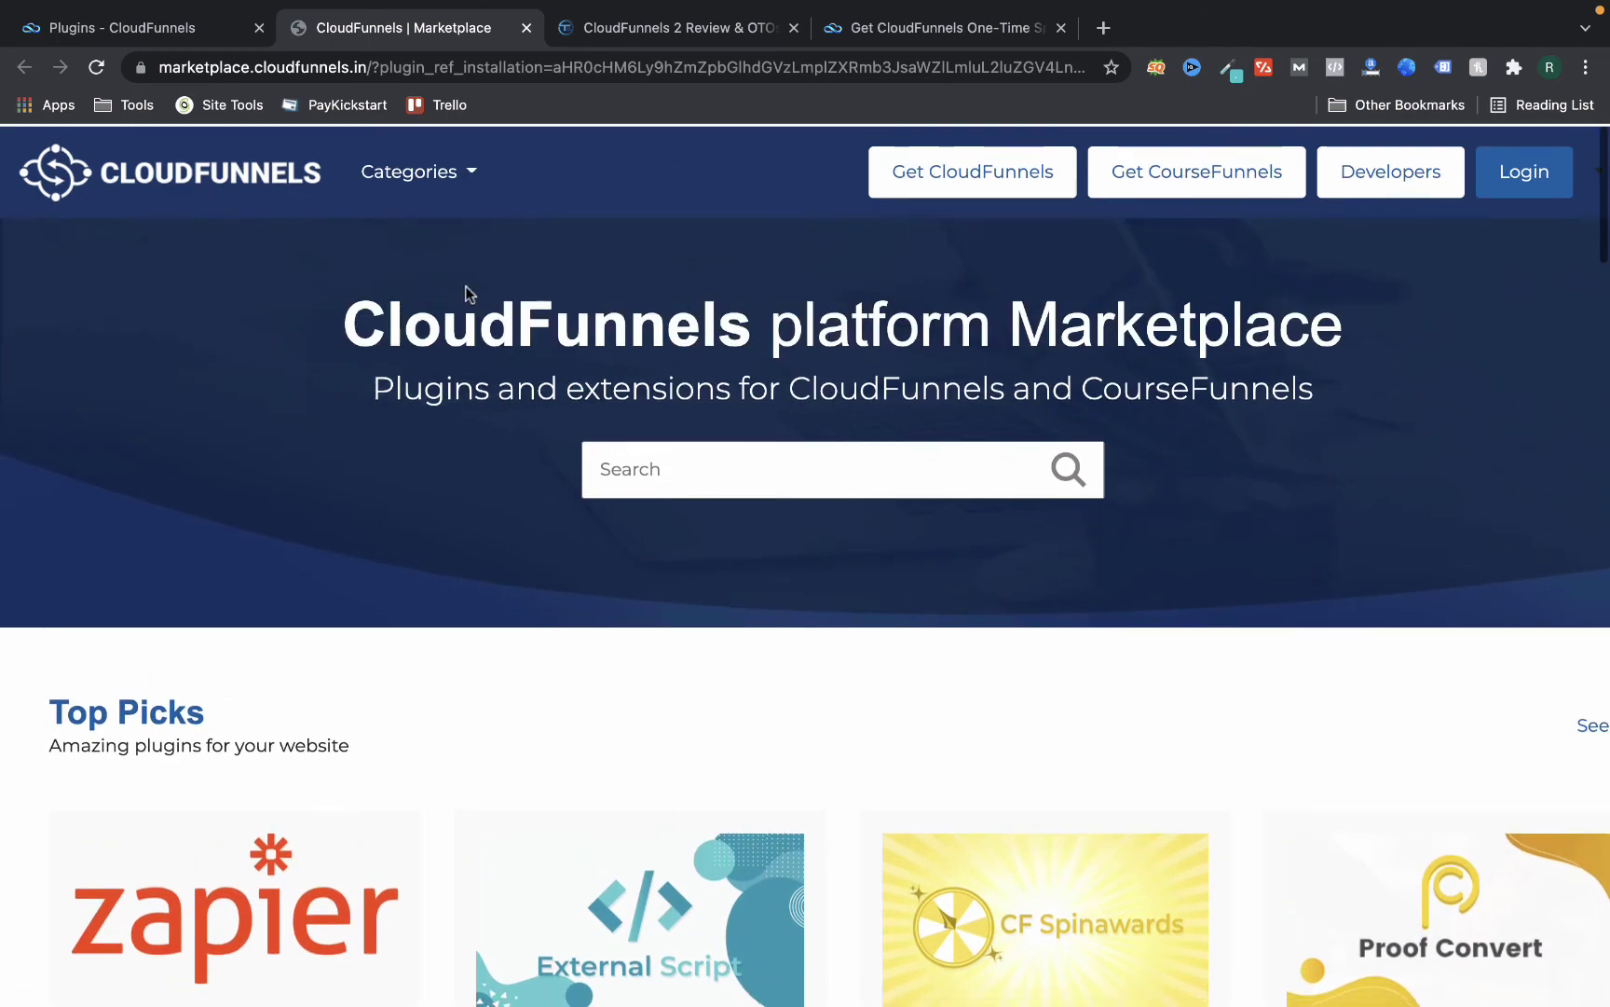
scroll(514, 417, down, 10)
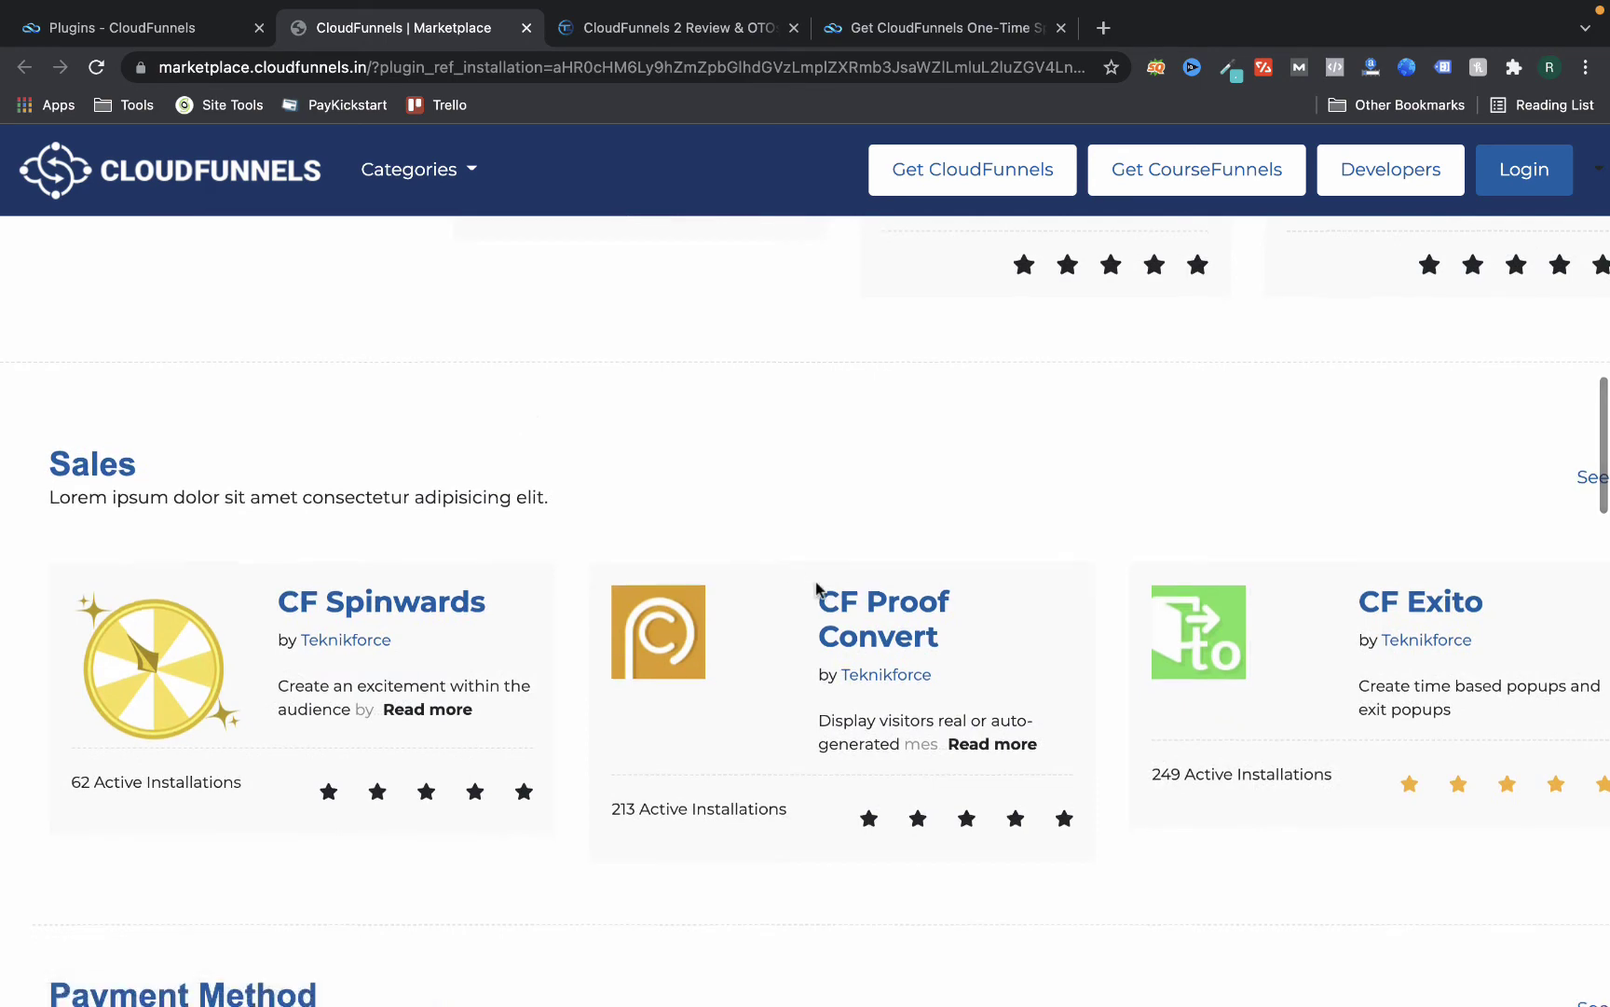
scroll(817, 588, down, 8)
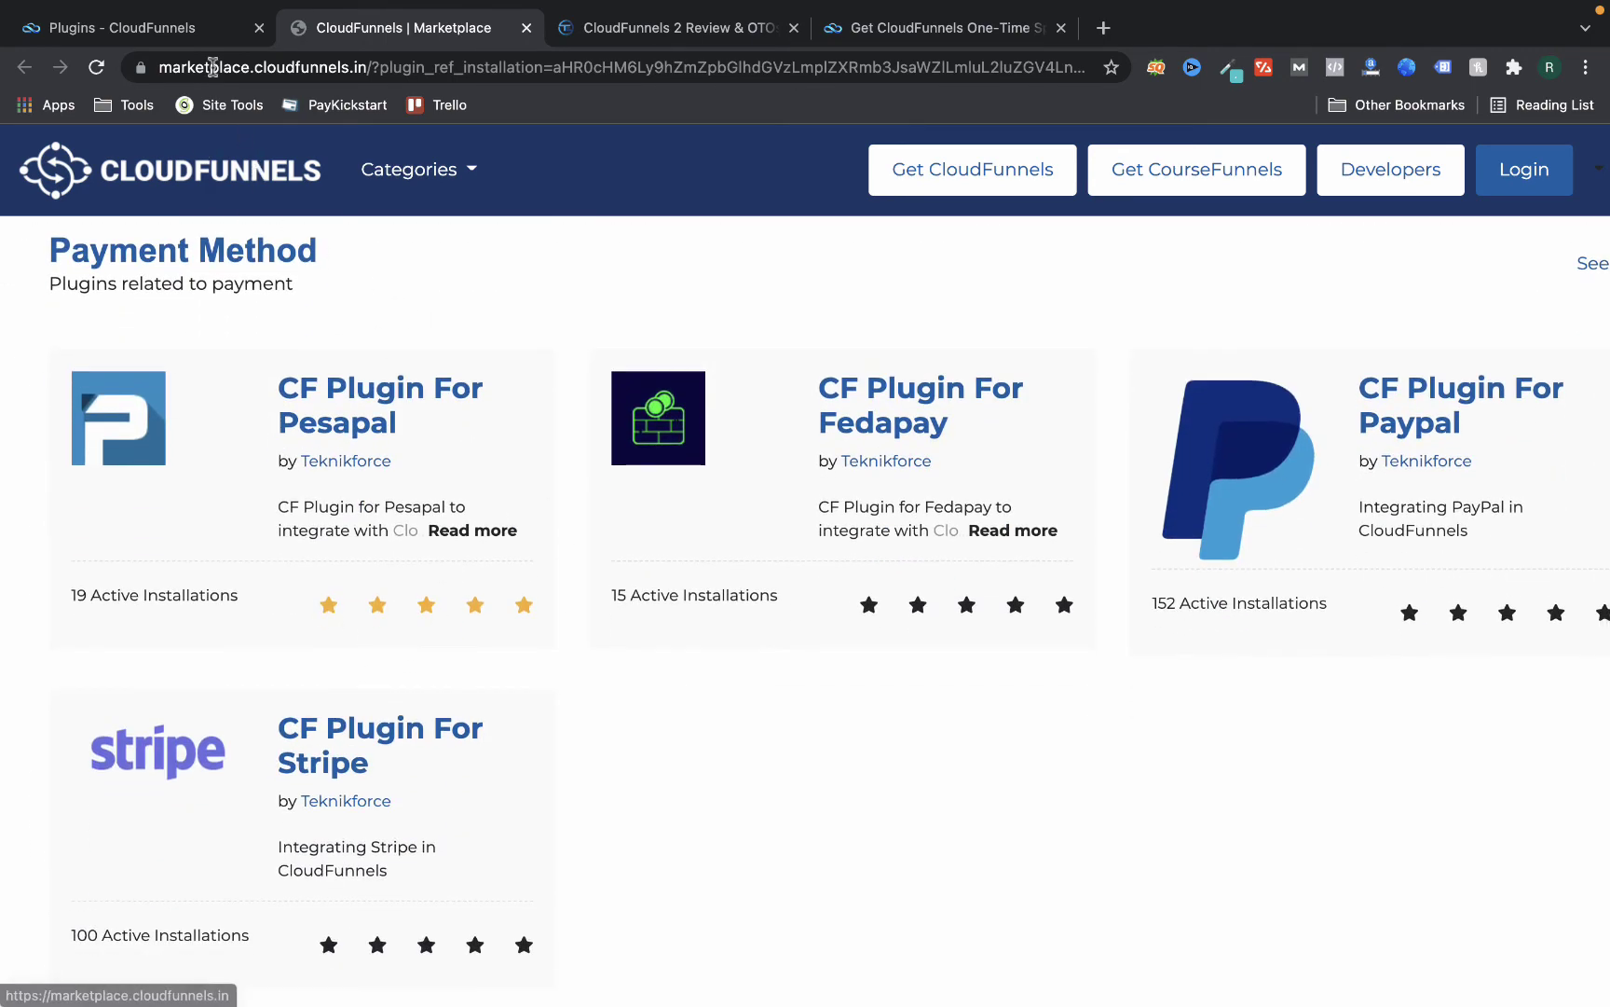
Return to the installed Plugins page and view the setup options offered for the active Getresponse plugin
click(140, 28)
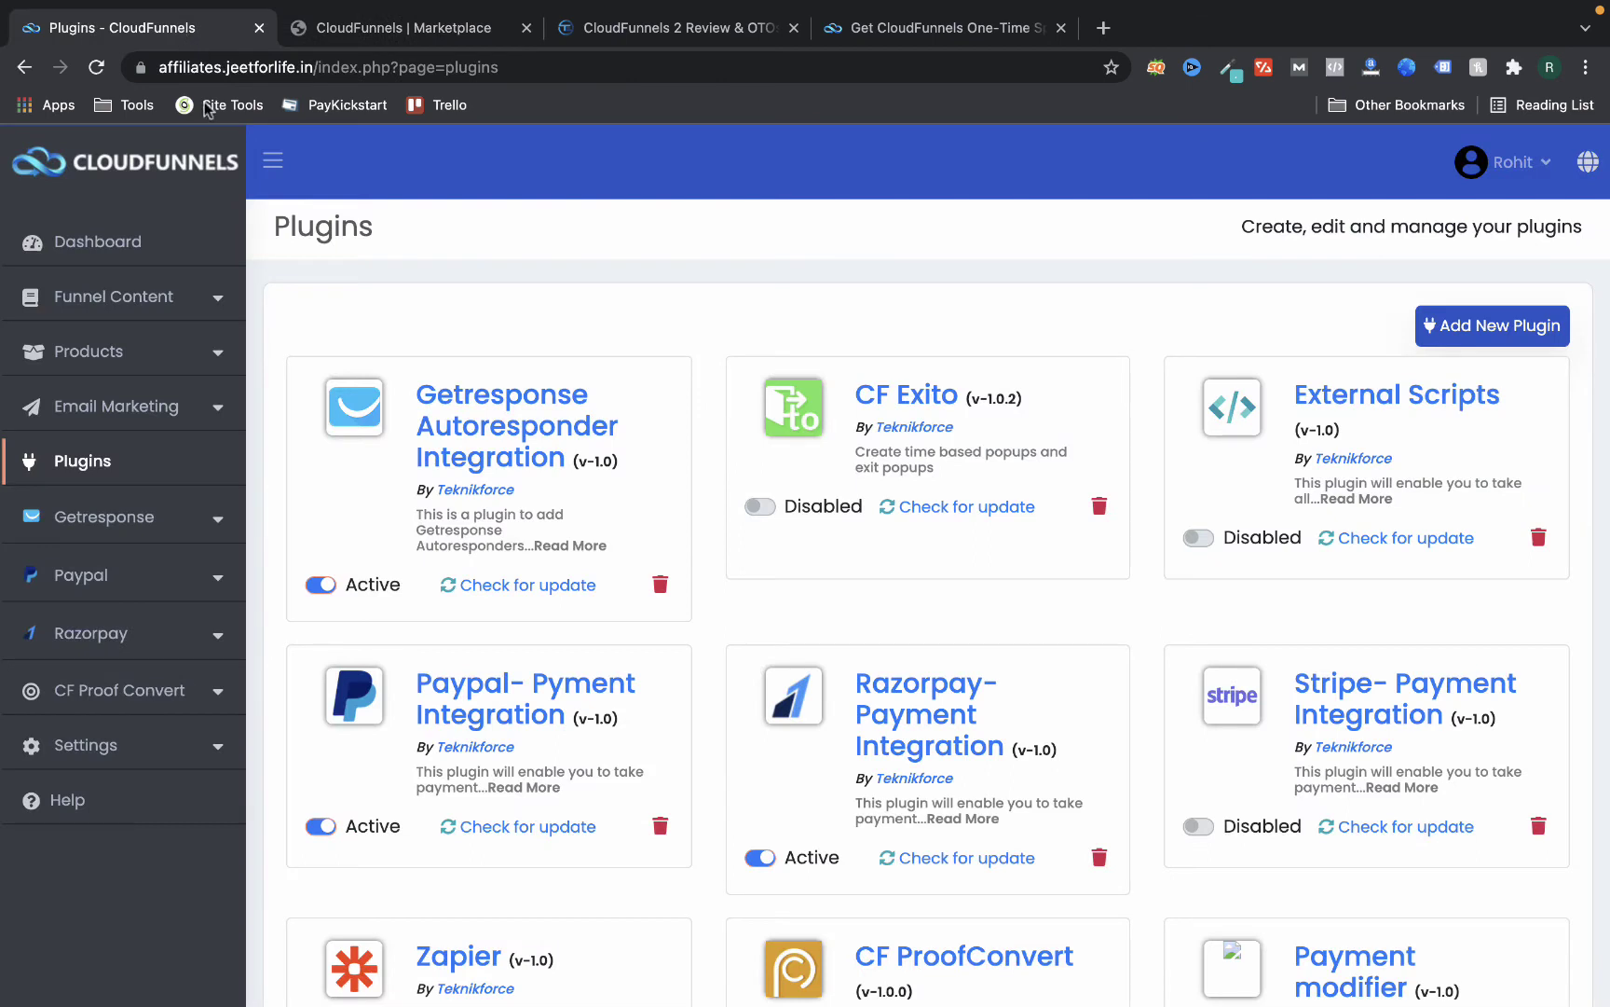
scroll(395, 395, down, 1)
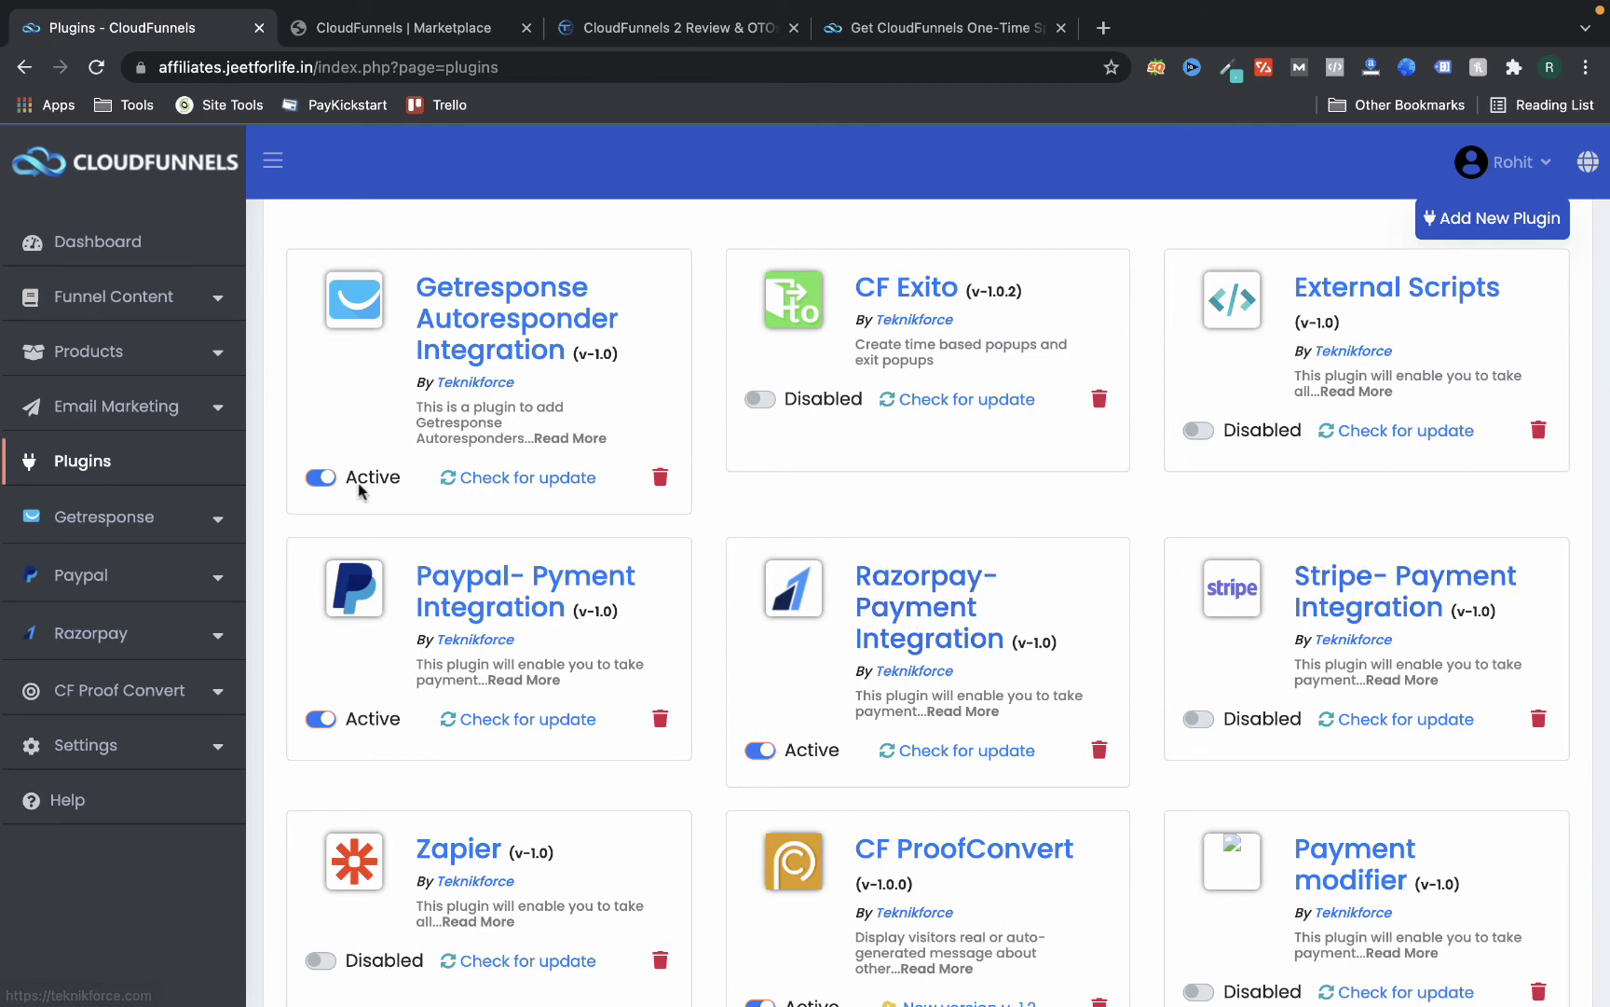
click(184, 519)
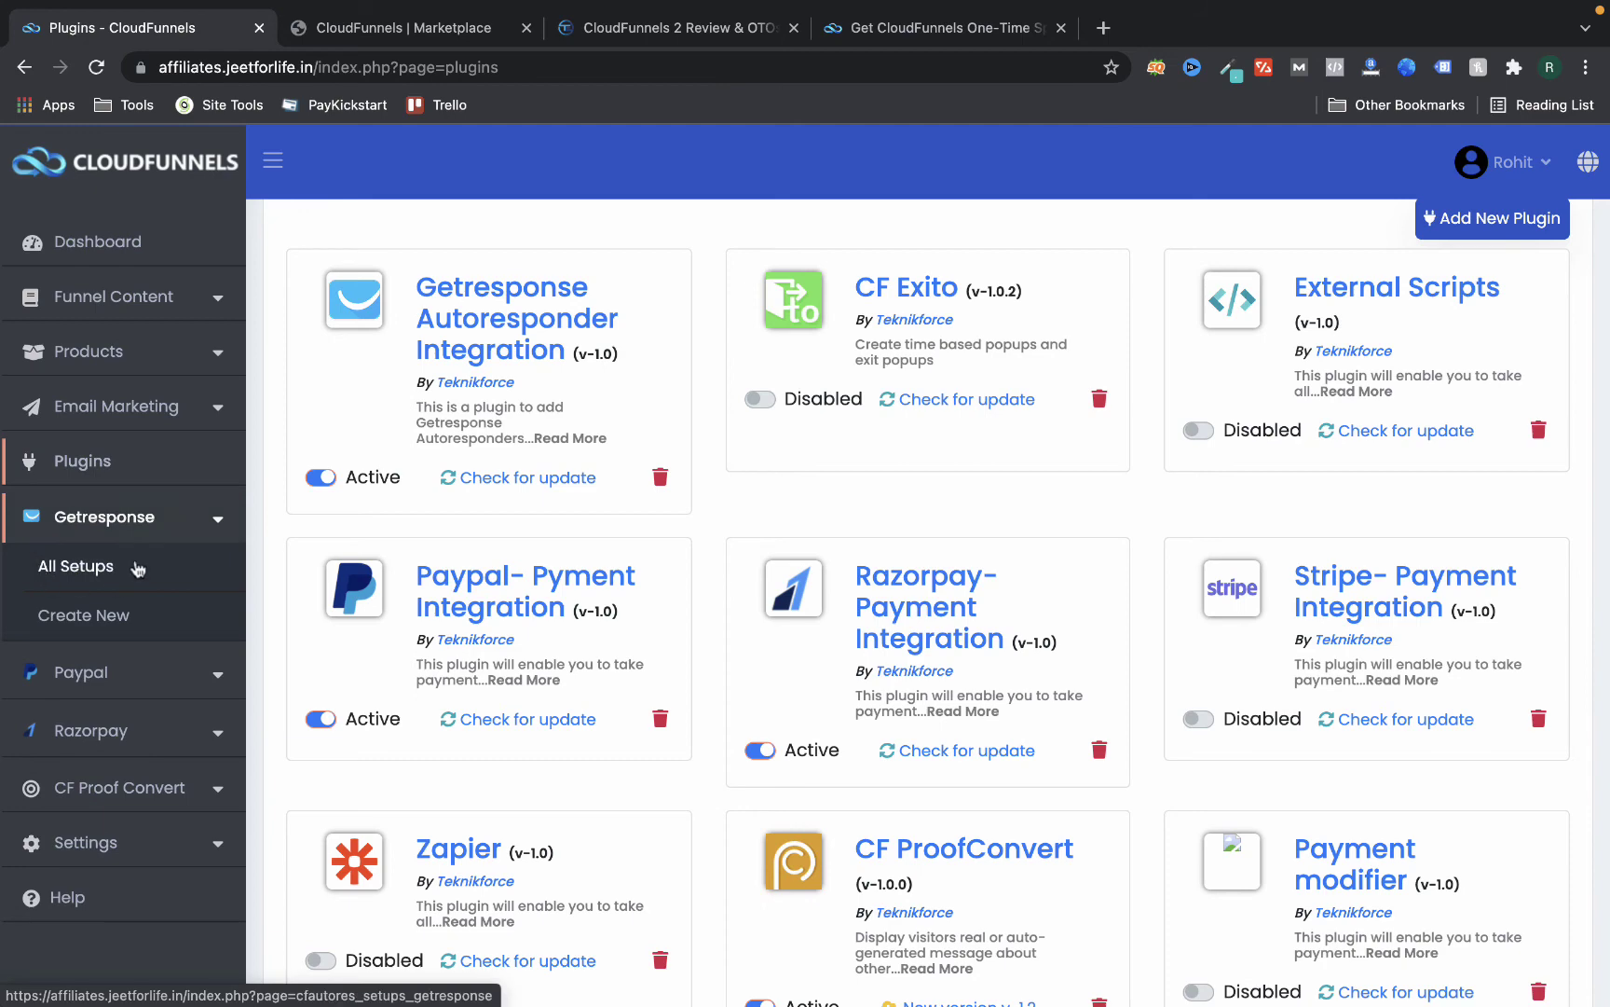
click(145, 529)
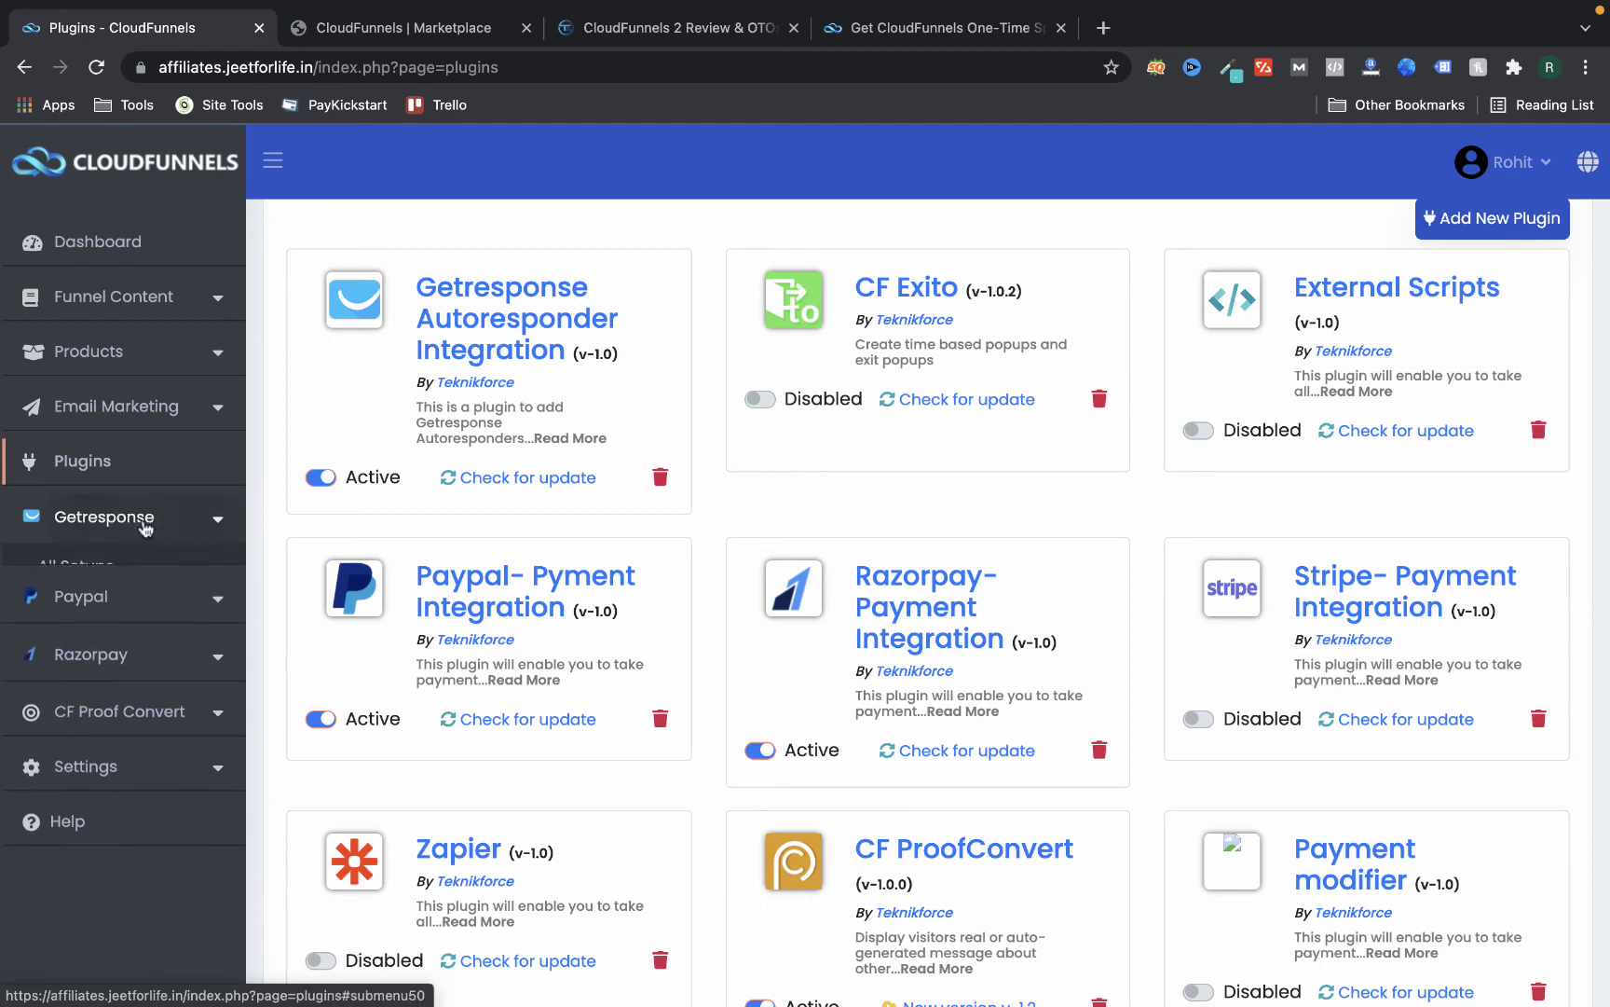
scroll(578, 345, up, 2)
scroll(577, 344, up, 2)
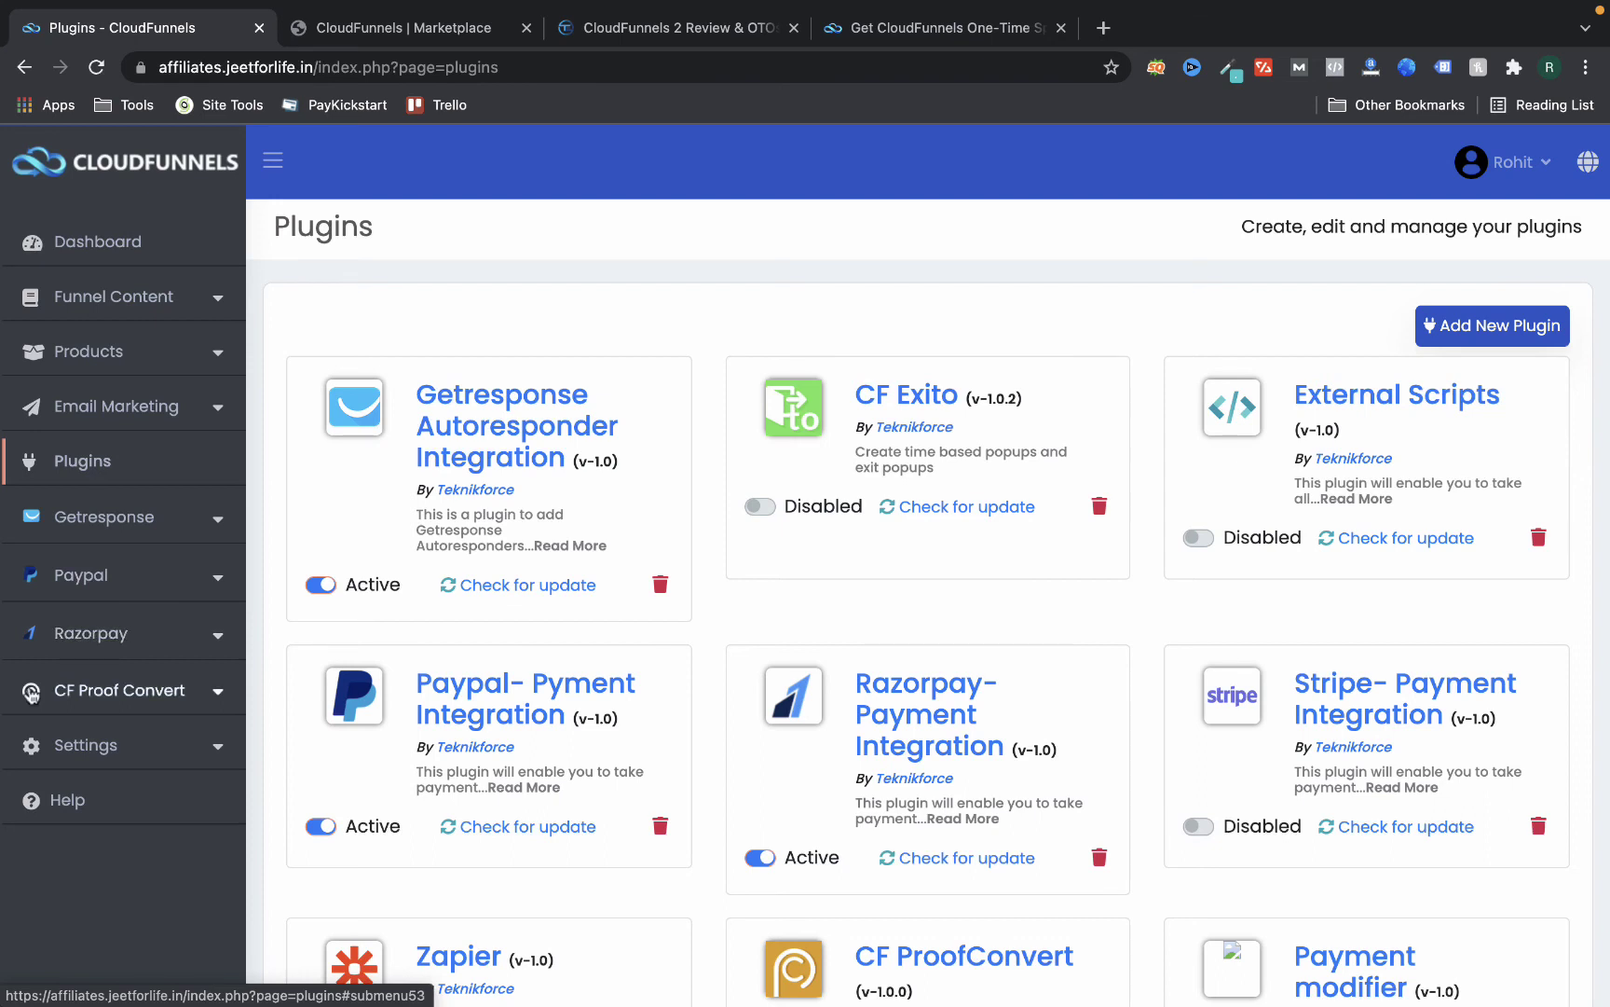
Reopen the marketplace from the option to add a new plugin, search for "Active" and view the CF Plugin For ActiveCampaign details
click(1454, 326)
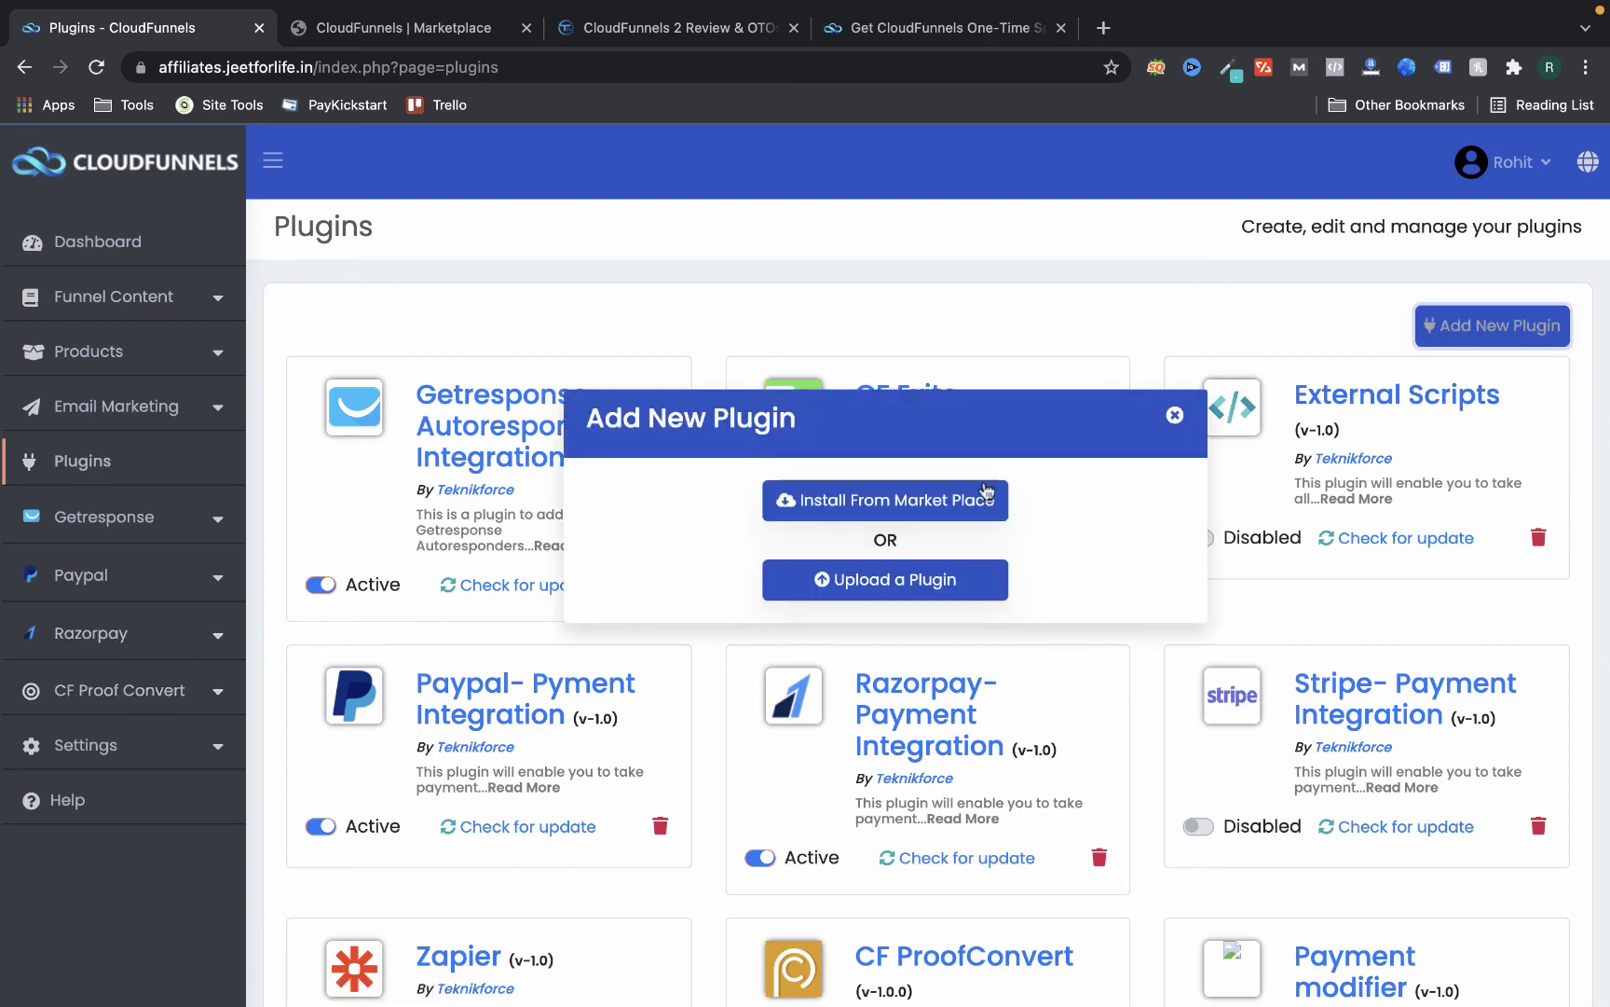
click(906, 503)
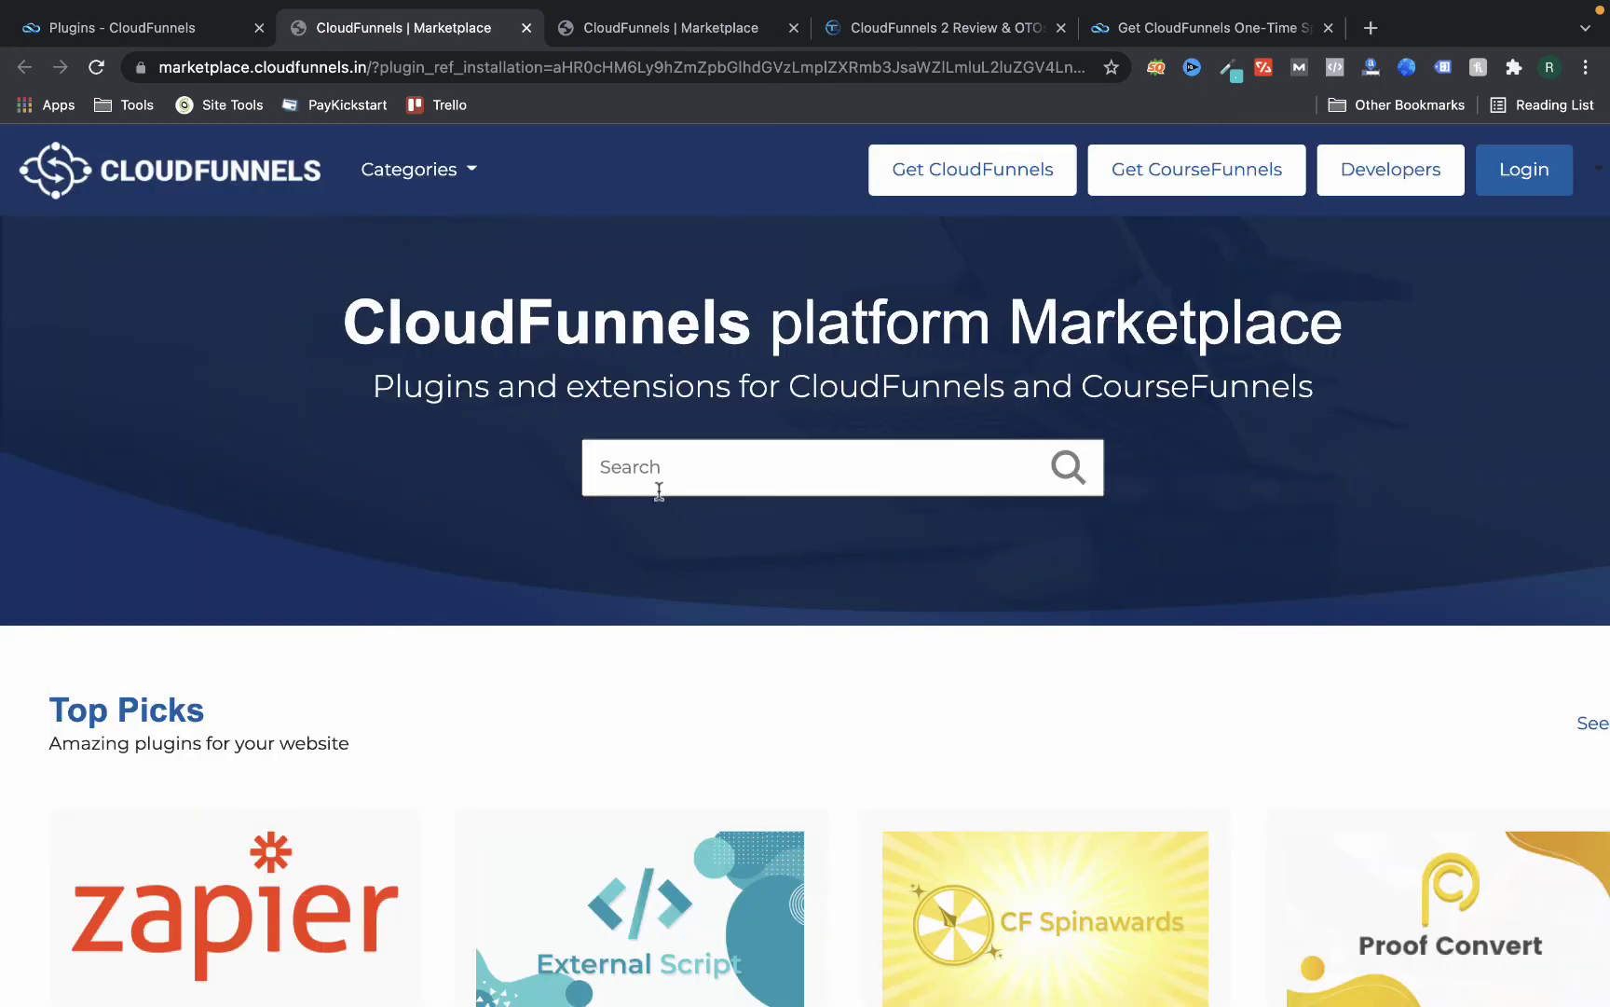
click(698, 463)
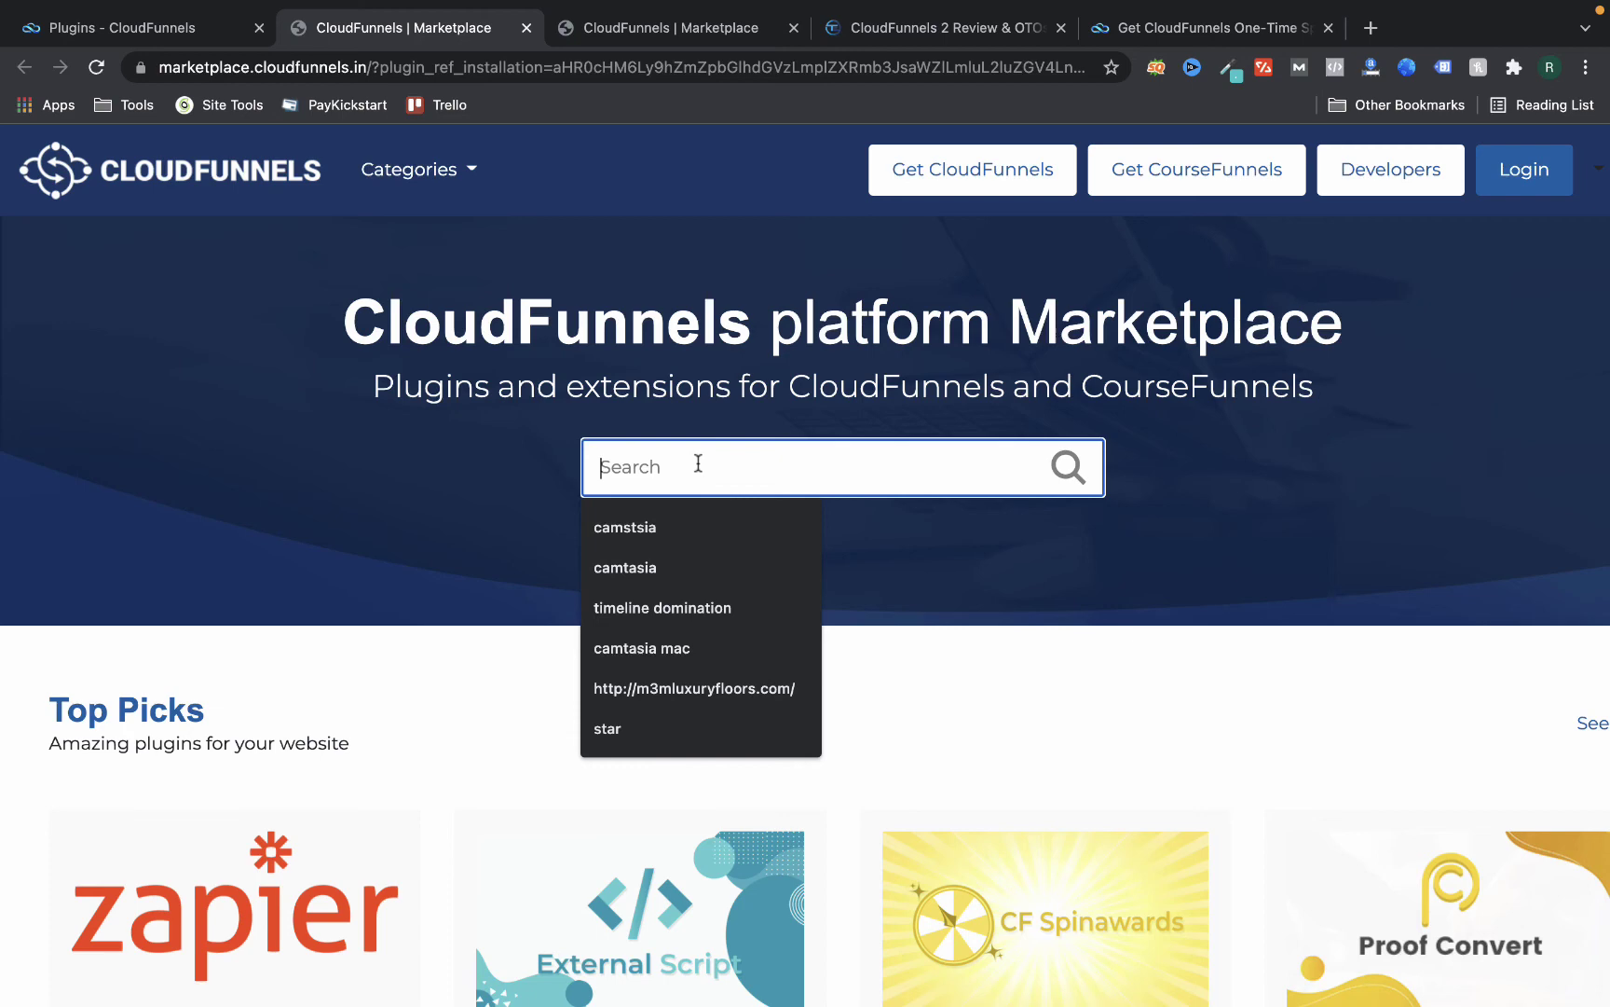
text(Active)
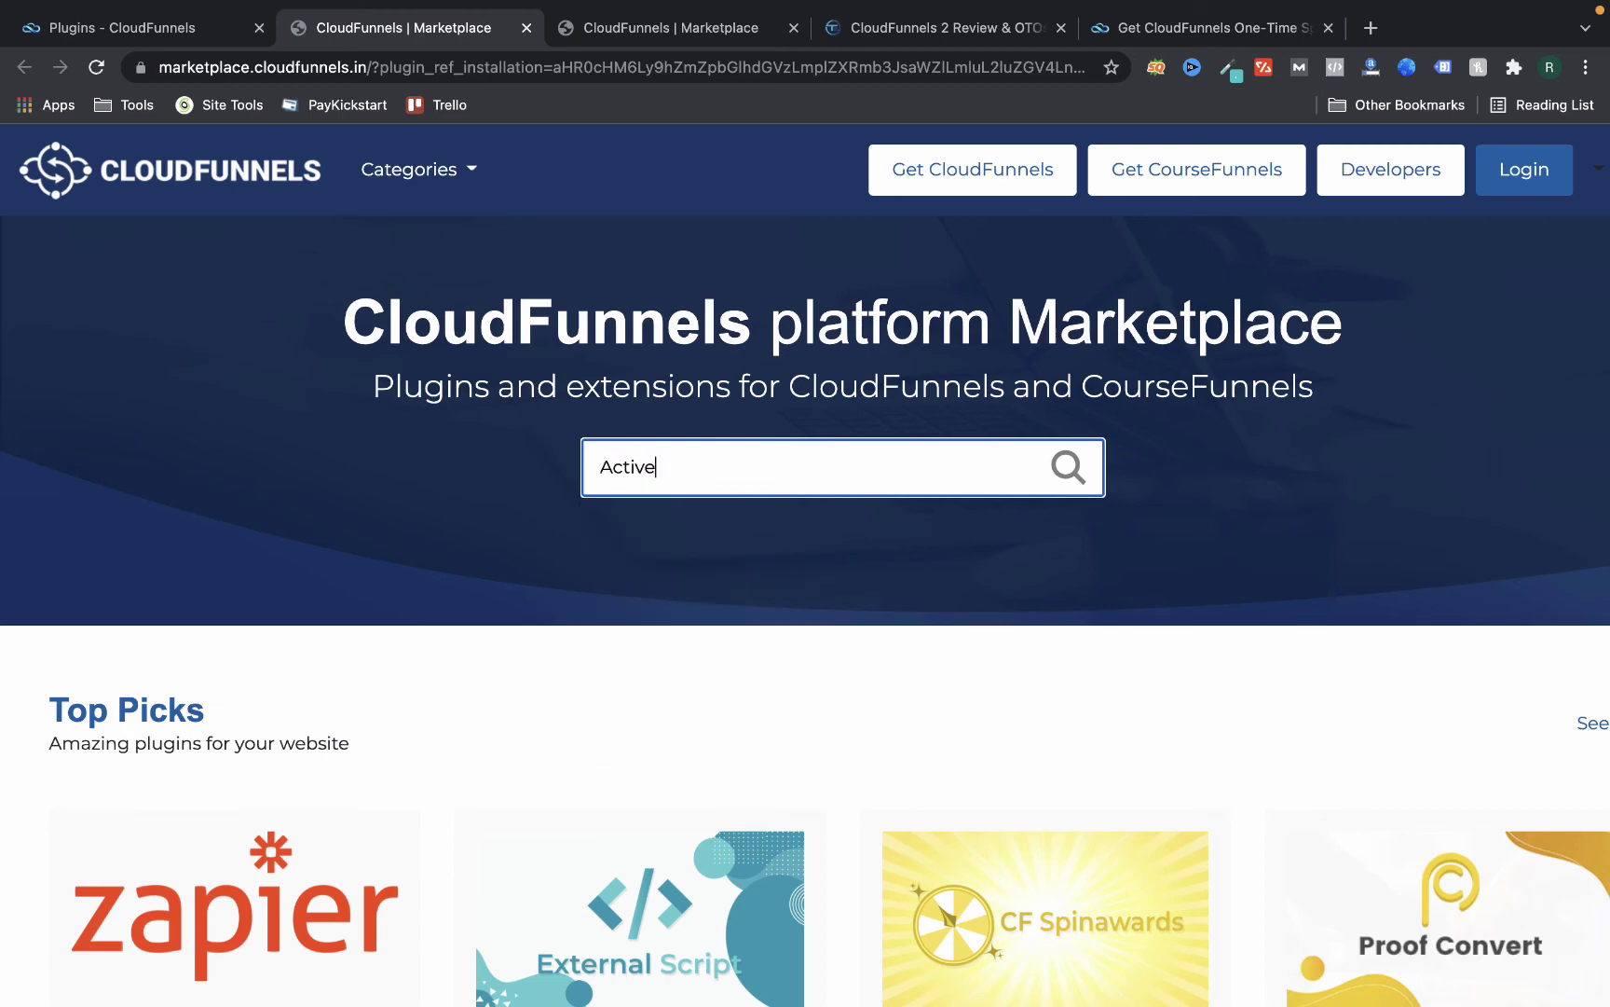
key(Return)
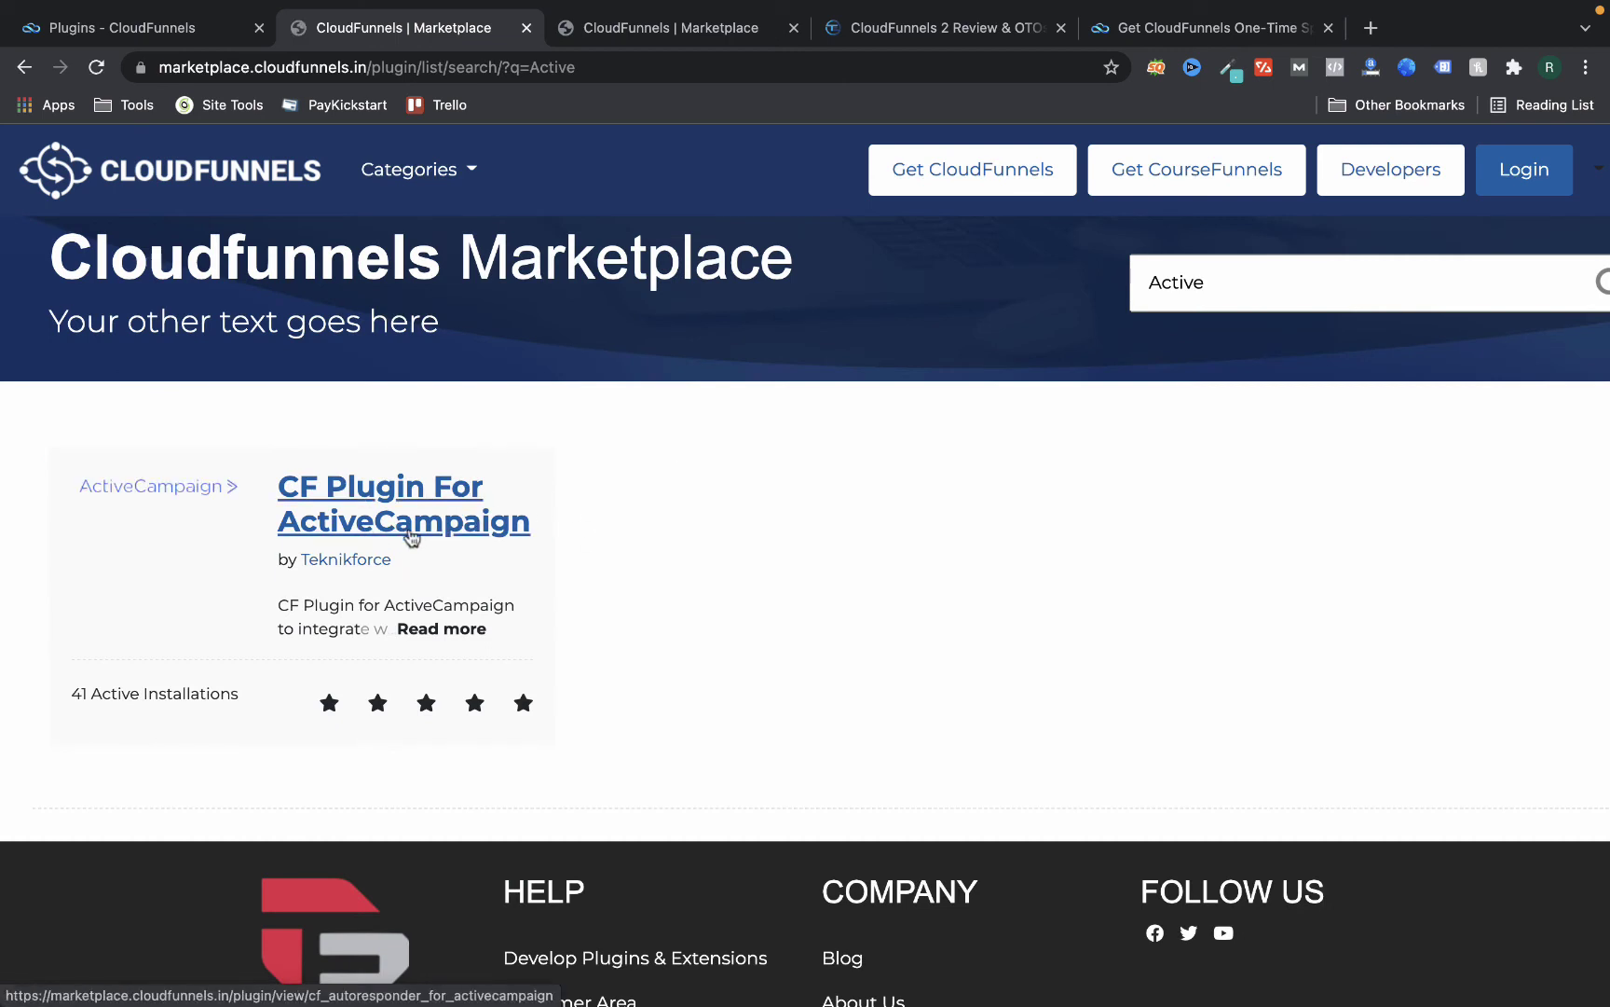
click(410, 535)
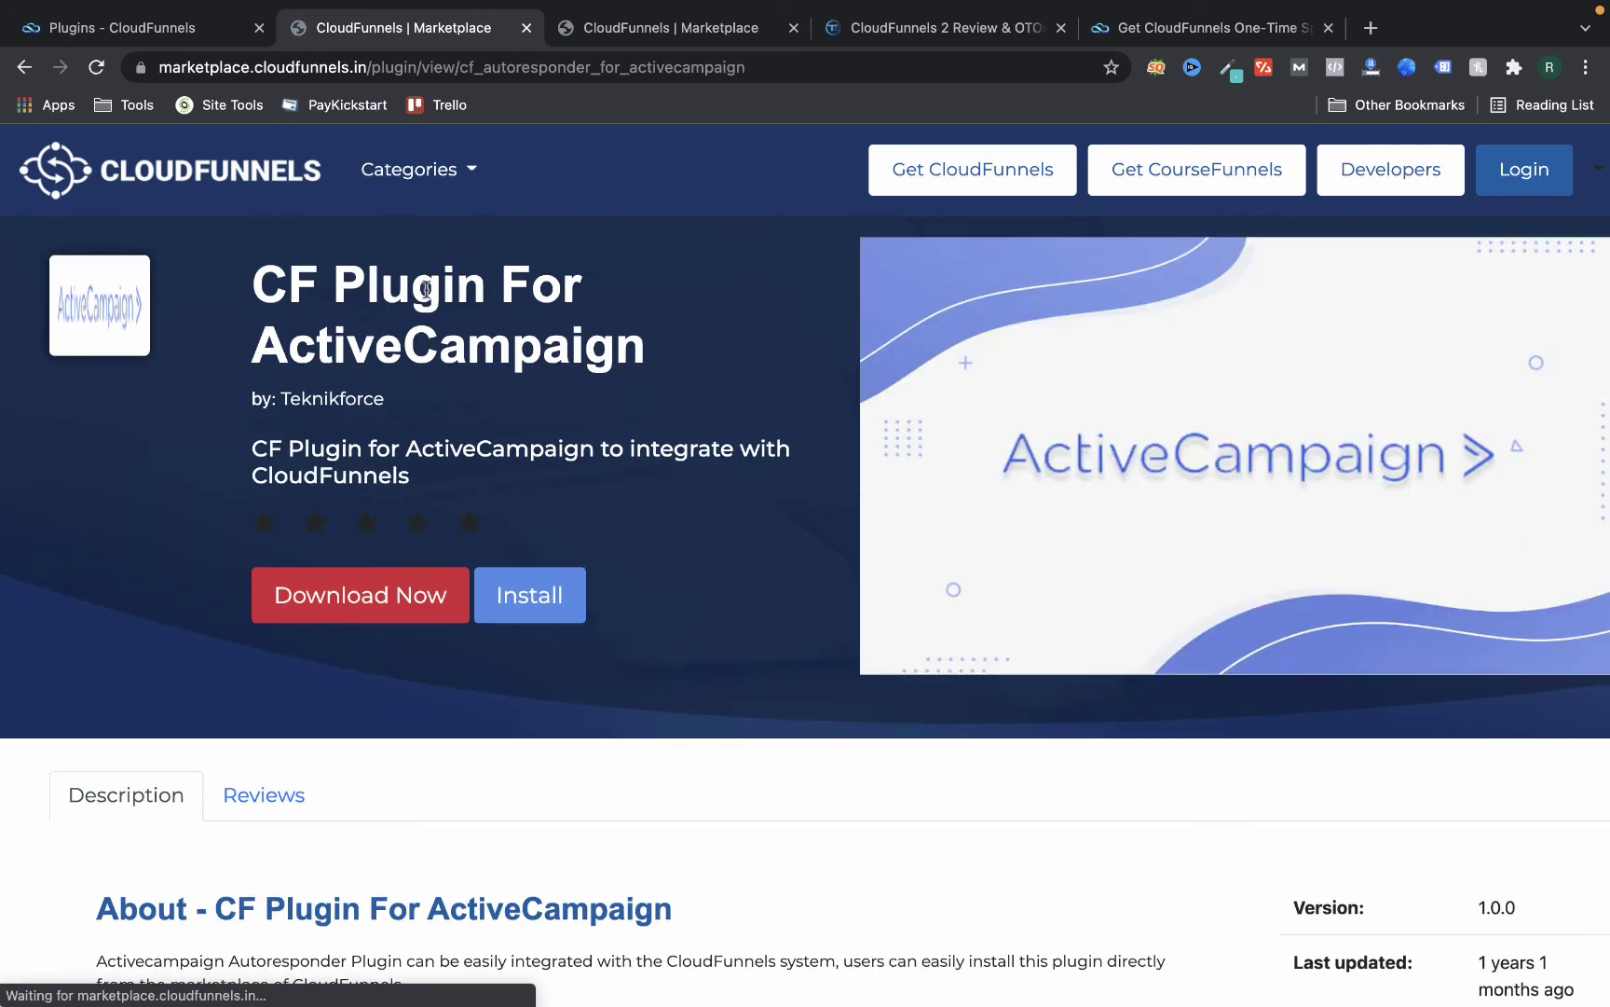
Return to the CloudFunnels application, open its Settings page and examine the General Settings options
click(169, 33)
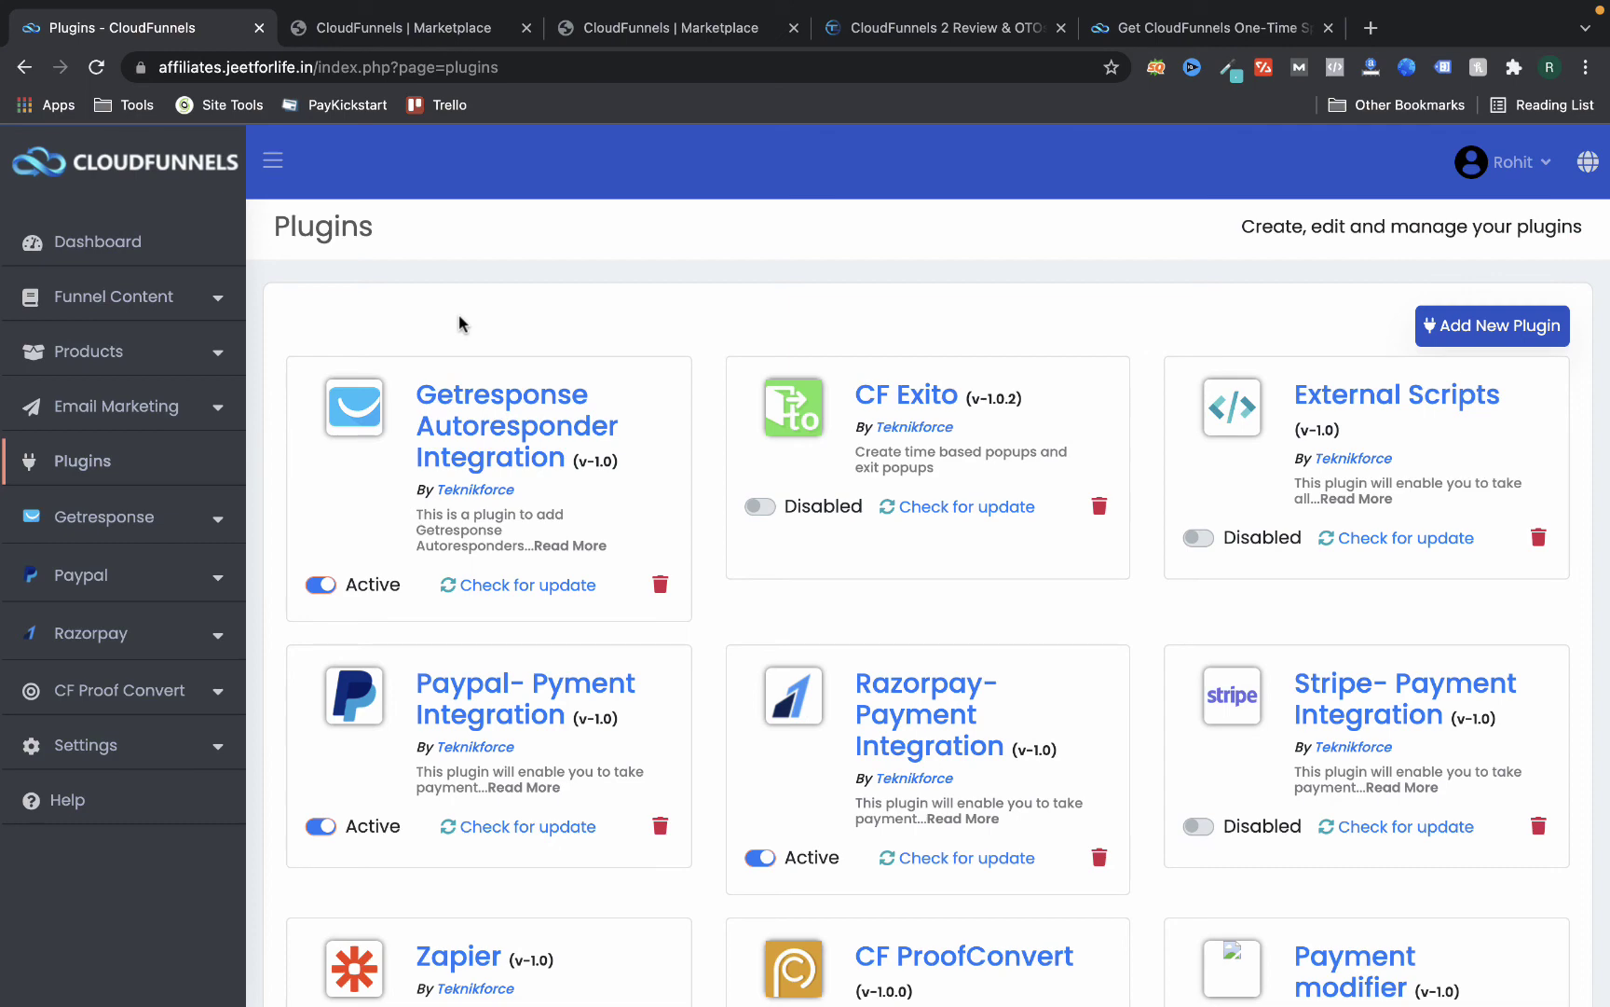
click(128, 741)
click(116, 795)
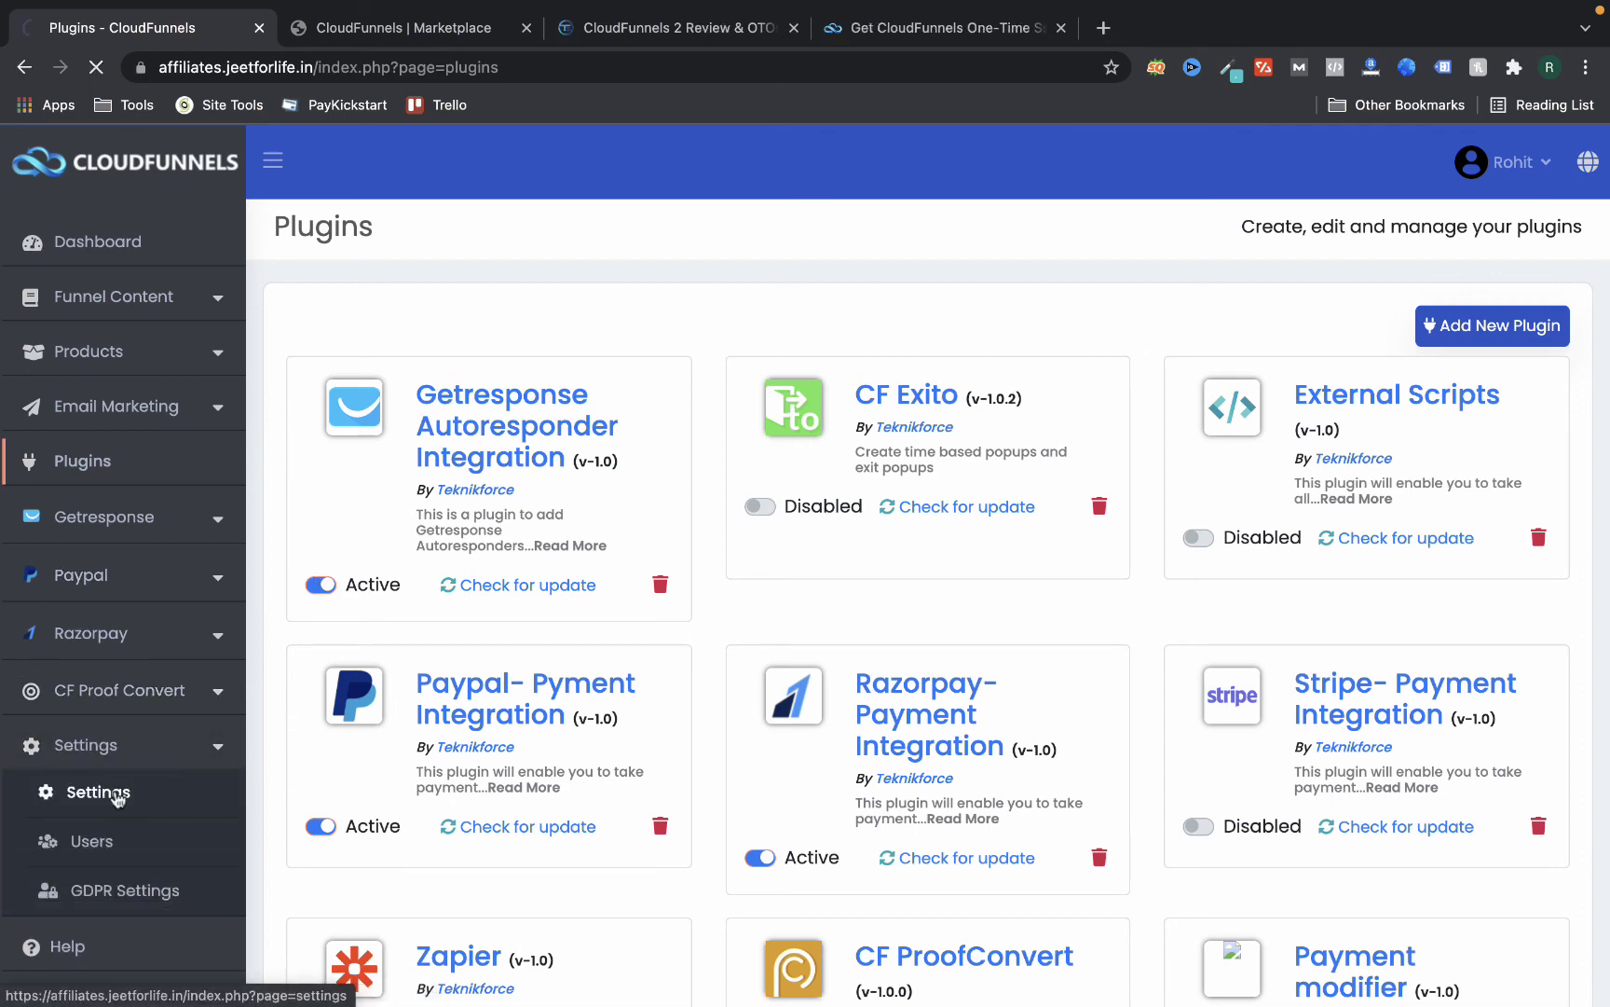
scroll(343, 677, down, 1)
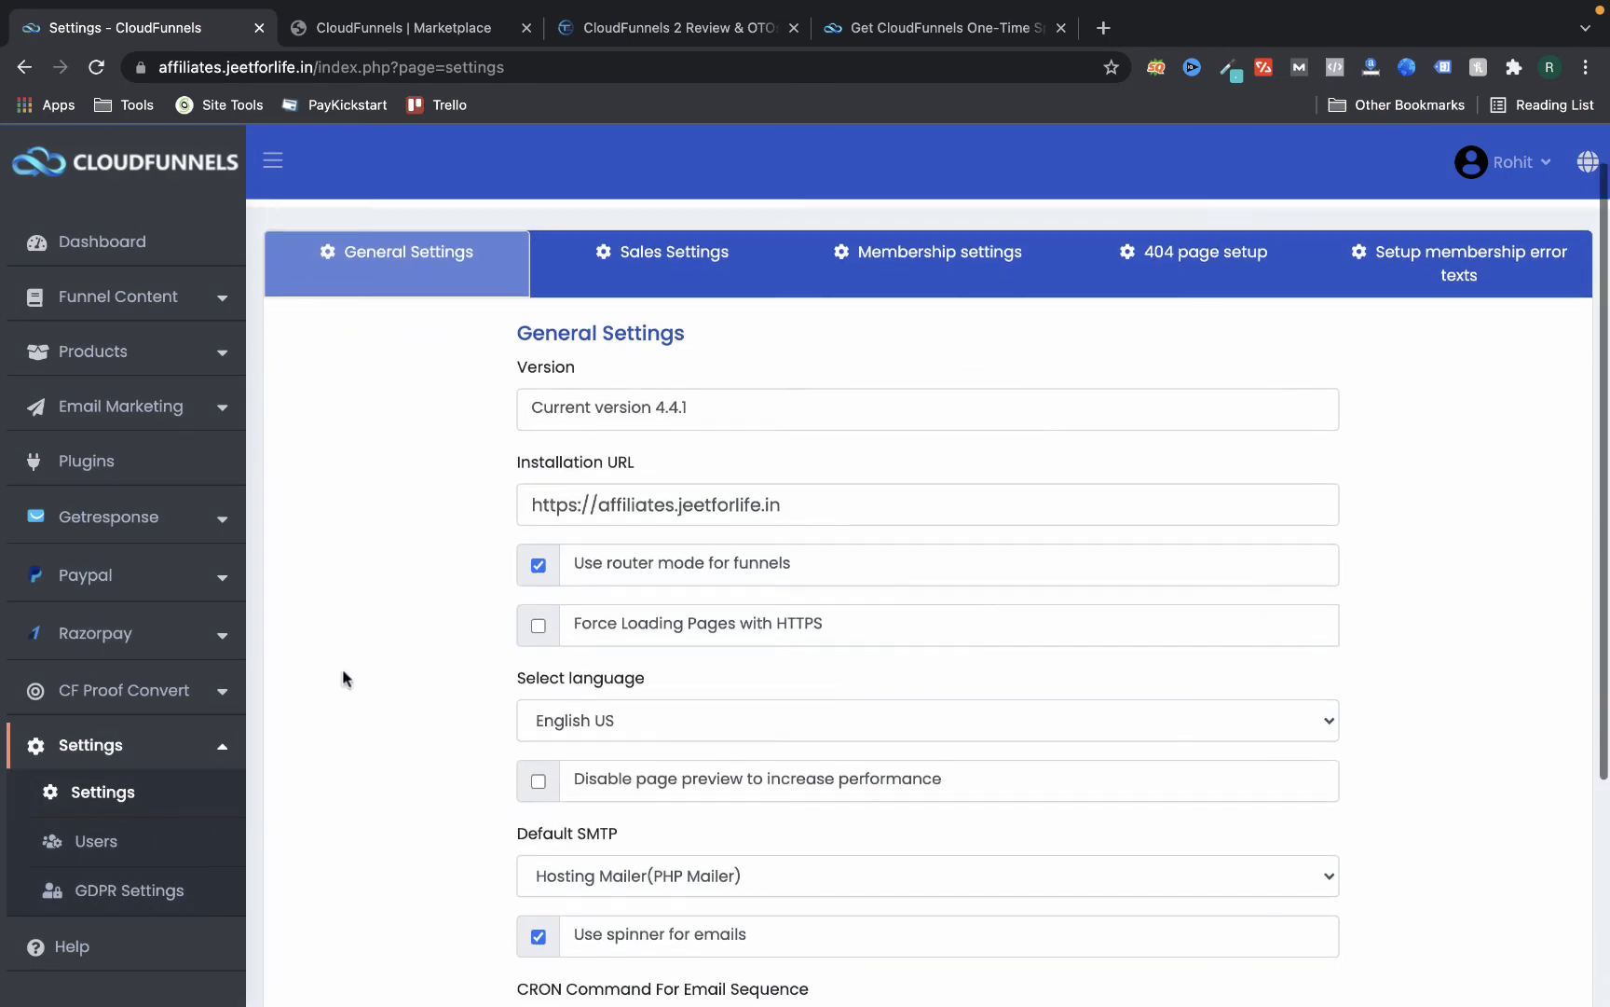
scroll(349, 478, up, 1)
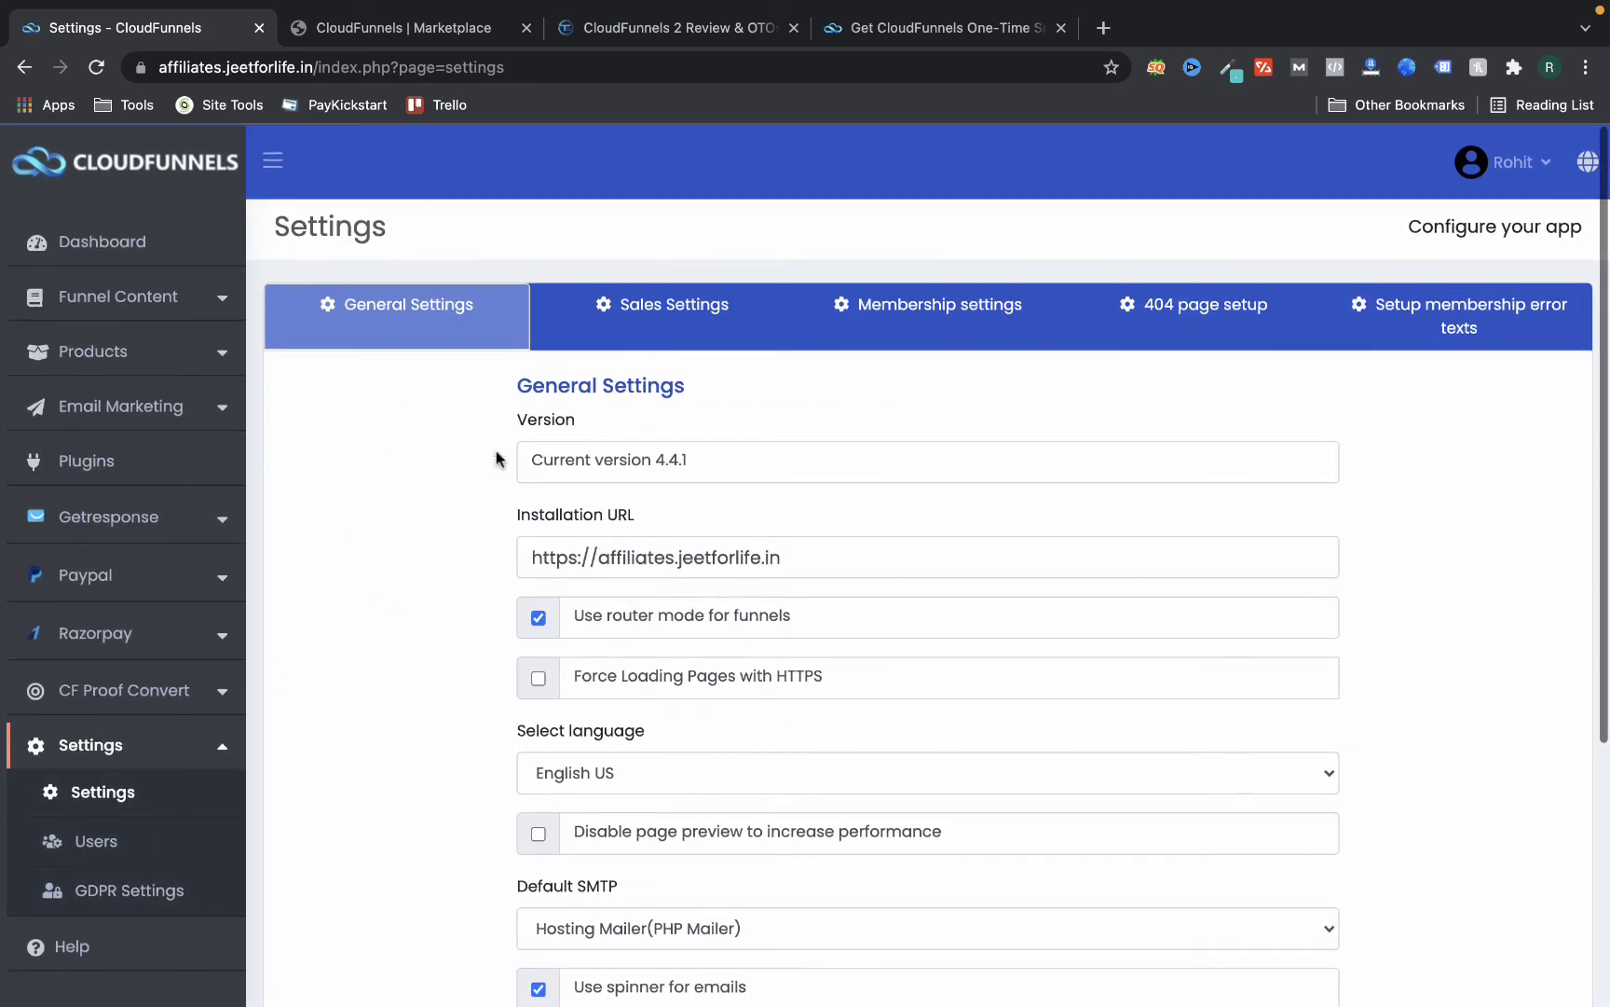
scroll(427, 512, down, 2)
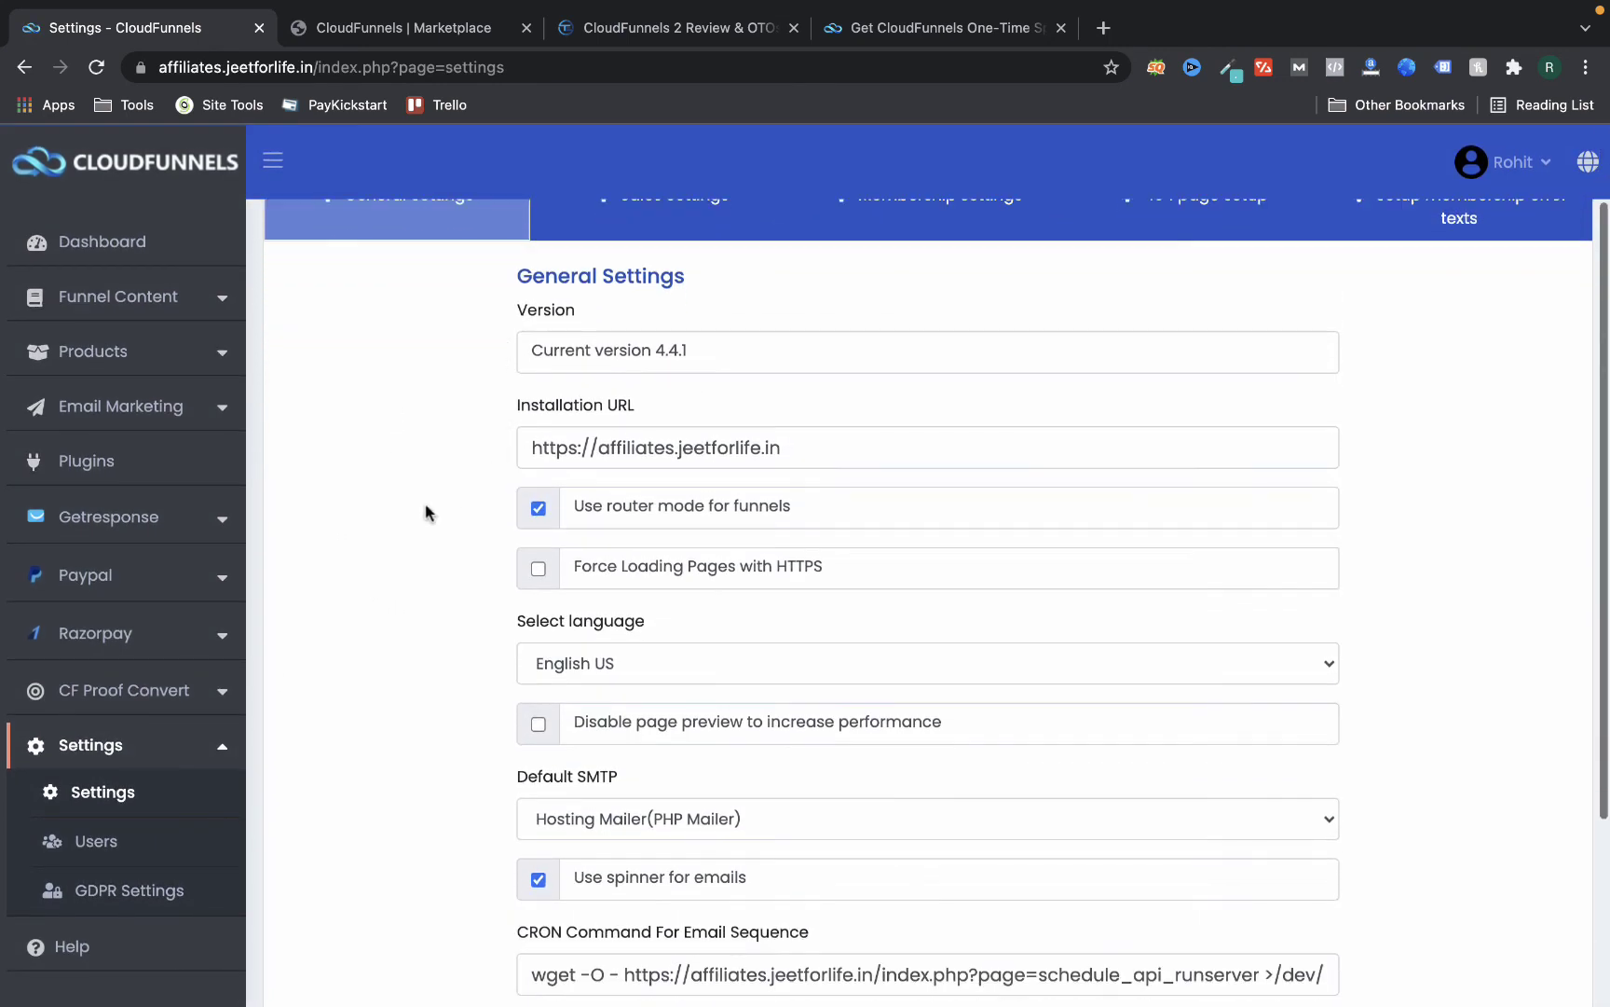
scroll(492, 601, down, 5)
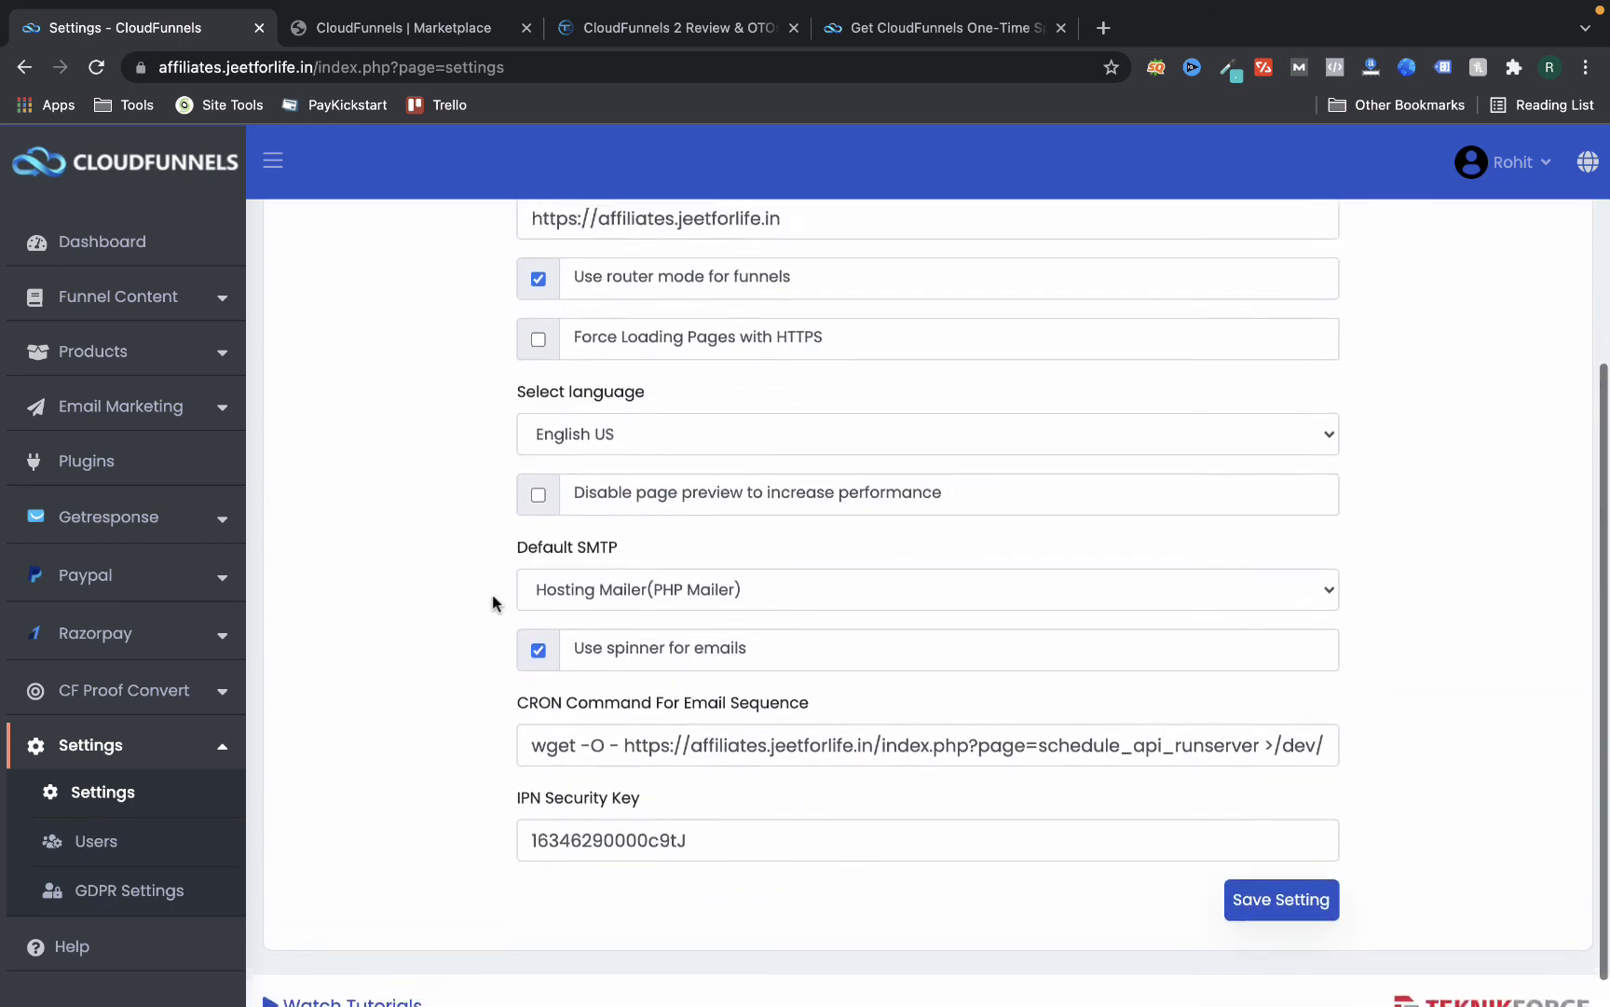
scroll(492, 601, up, 1)
scroll(492, 601, up, 3)
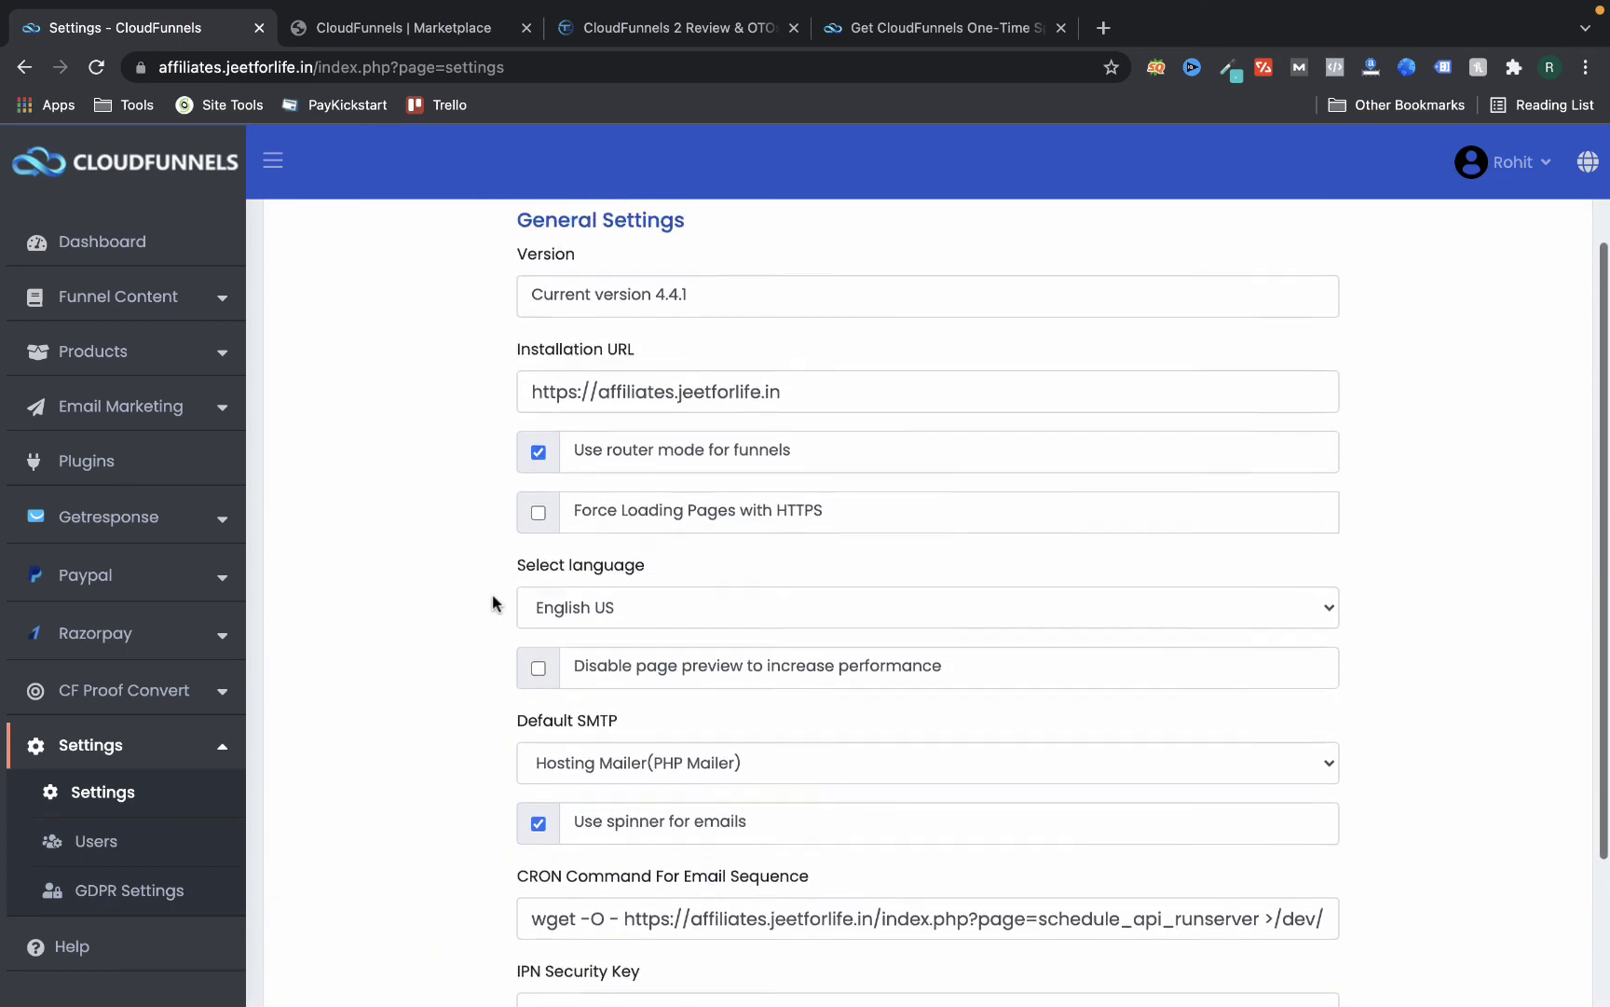
scroll(492, 601, up, 1)
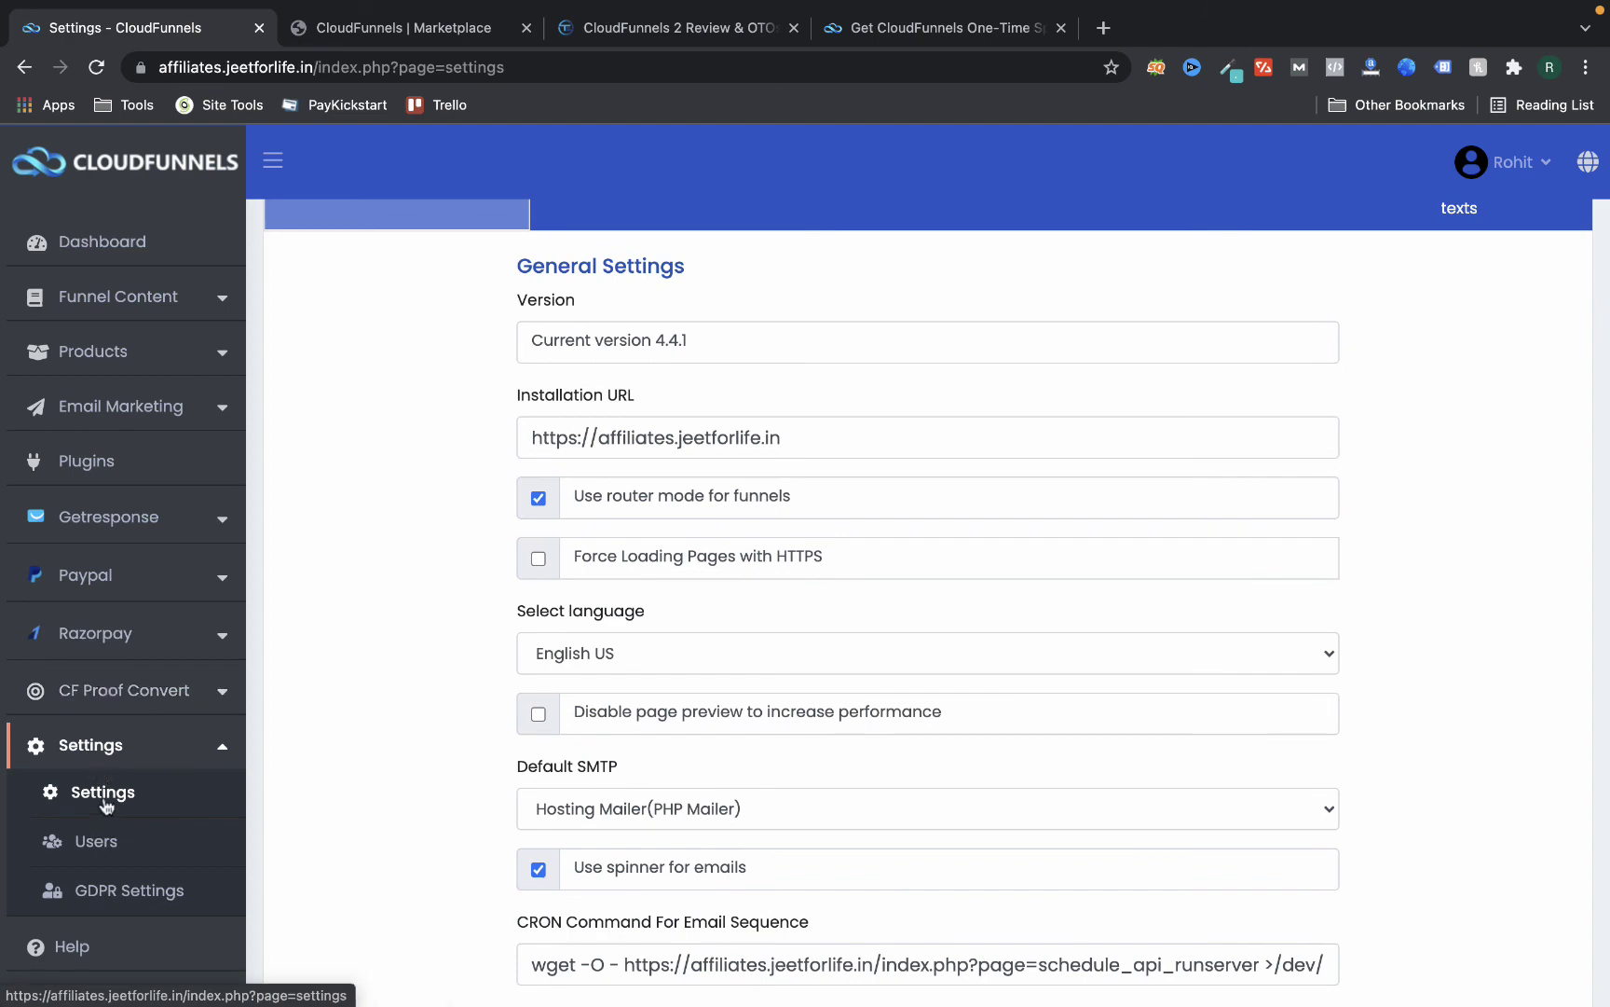
View the Users list and examine the cookie consent and data request options in GDPR Settings
click(97, 839)
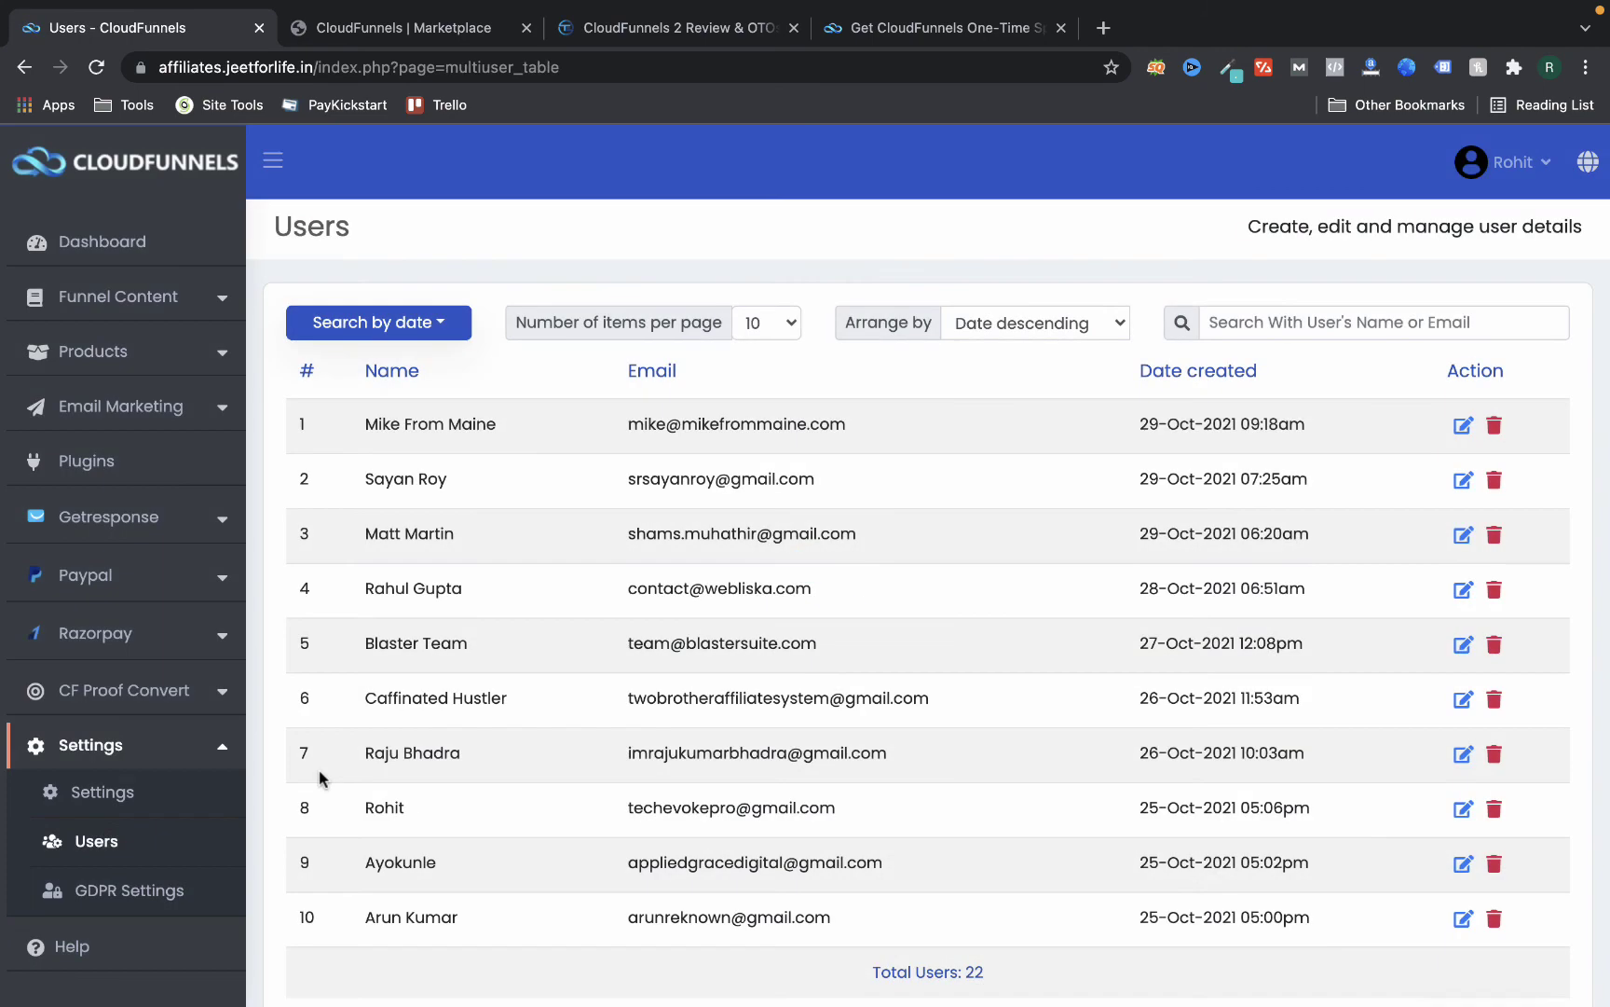
click(126, 890)
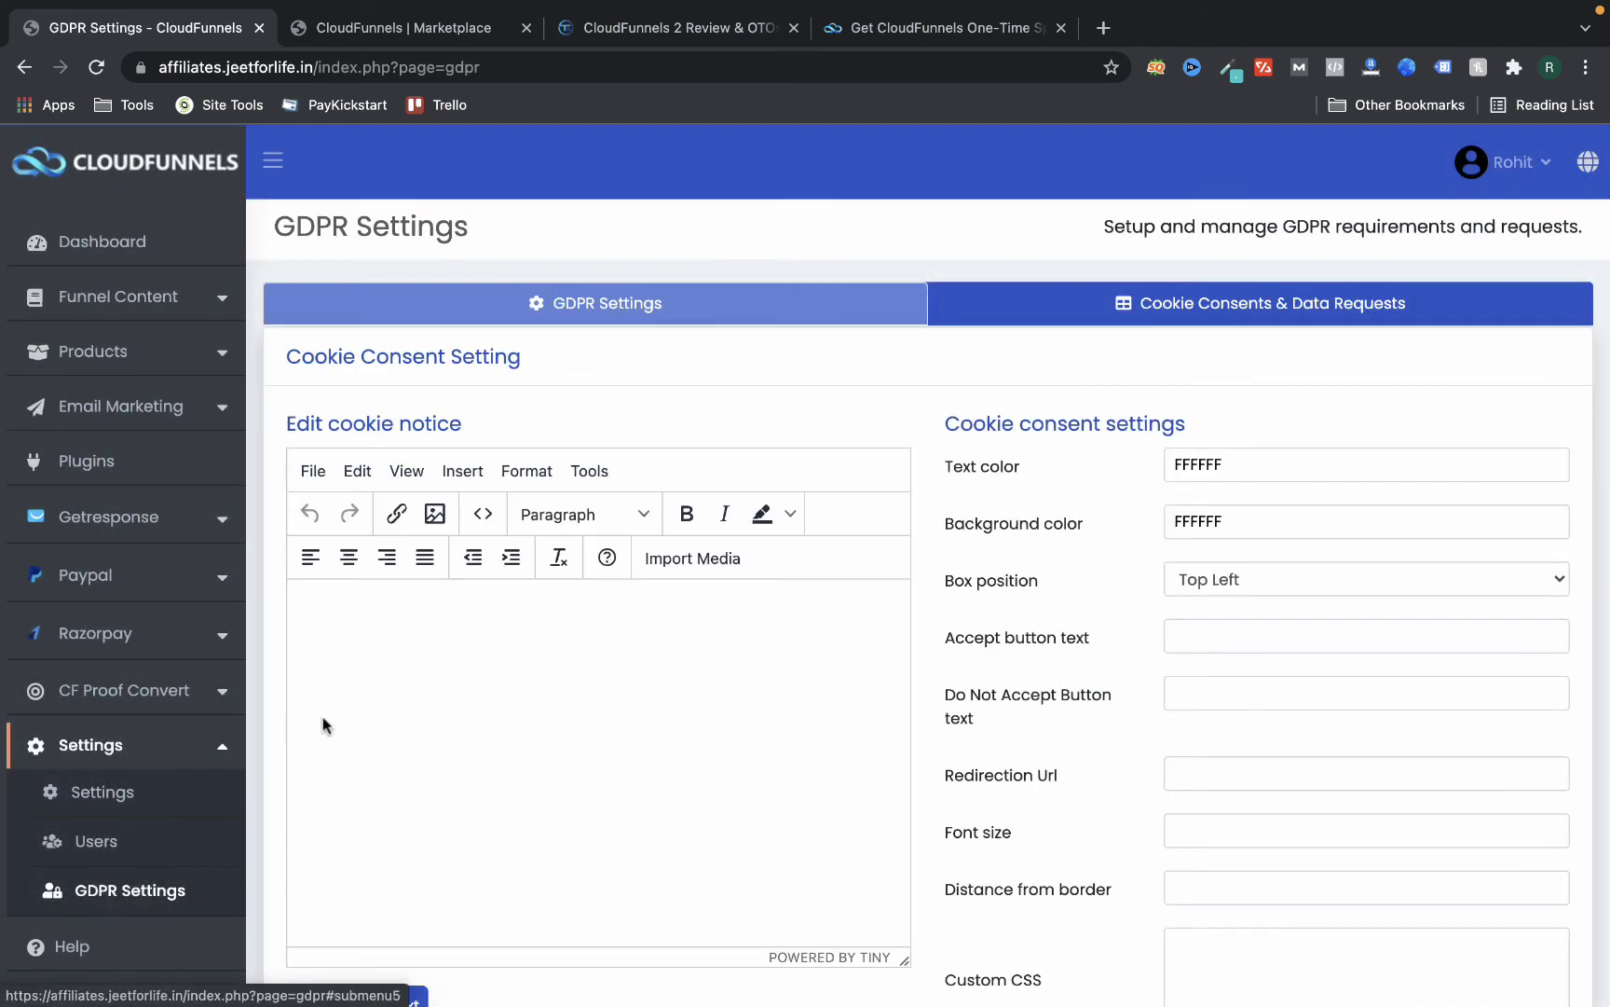
scroll(186, 802, down, 2)
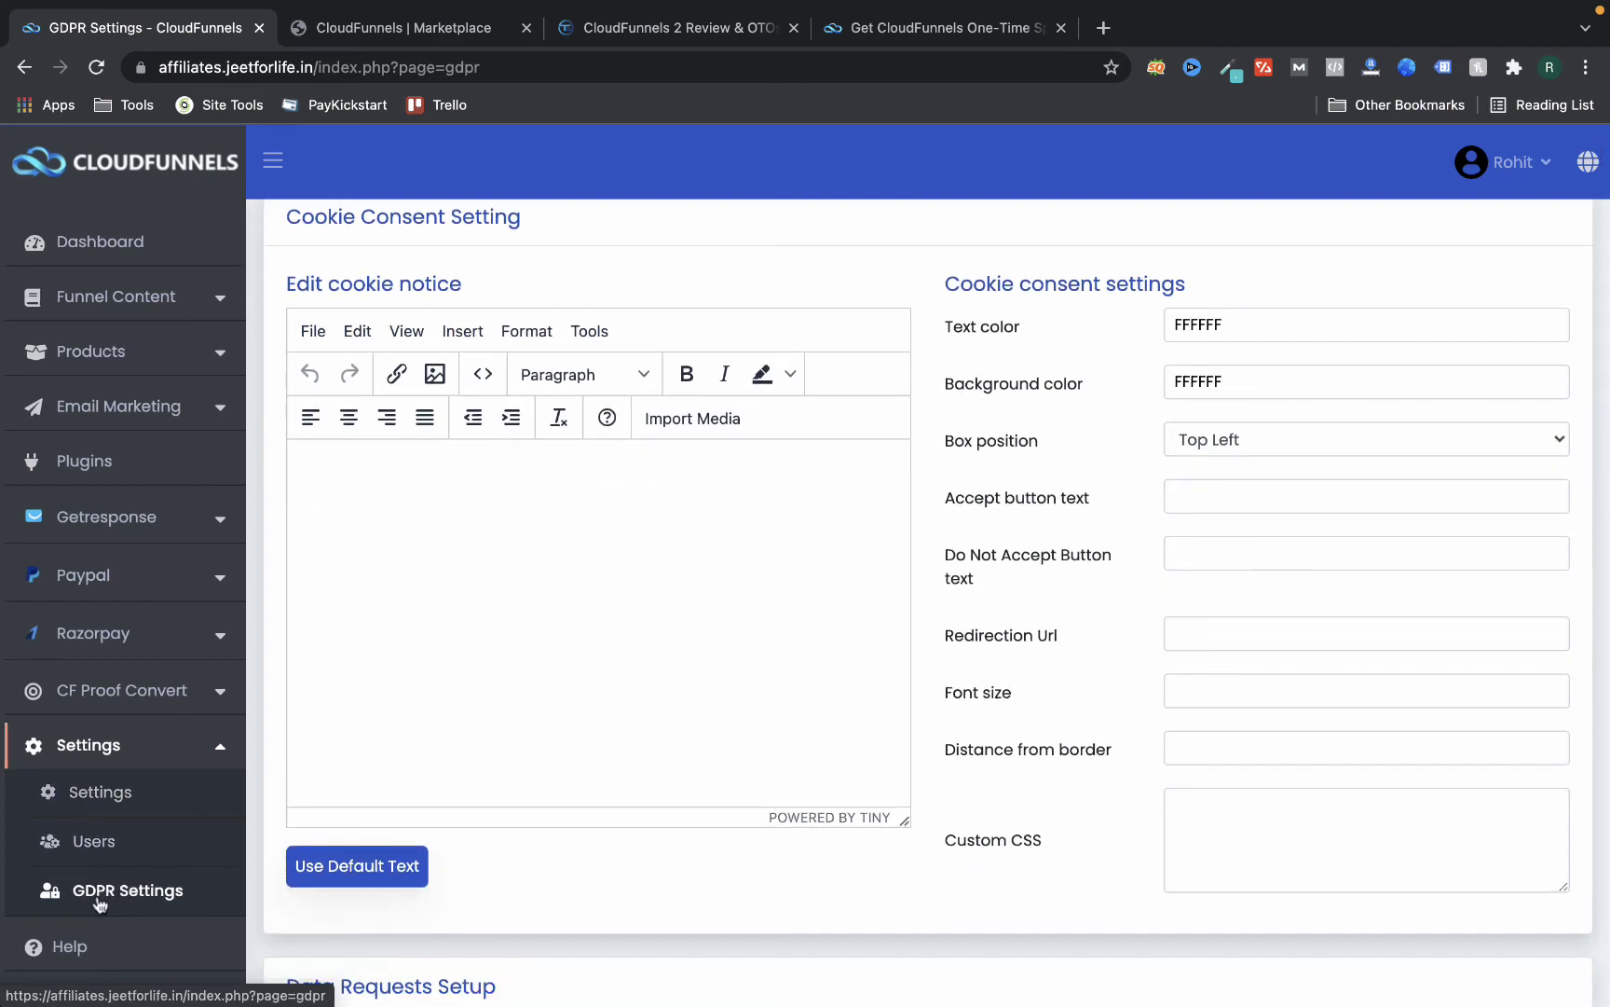
scroll(385, 663, down, 3)
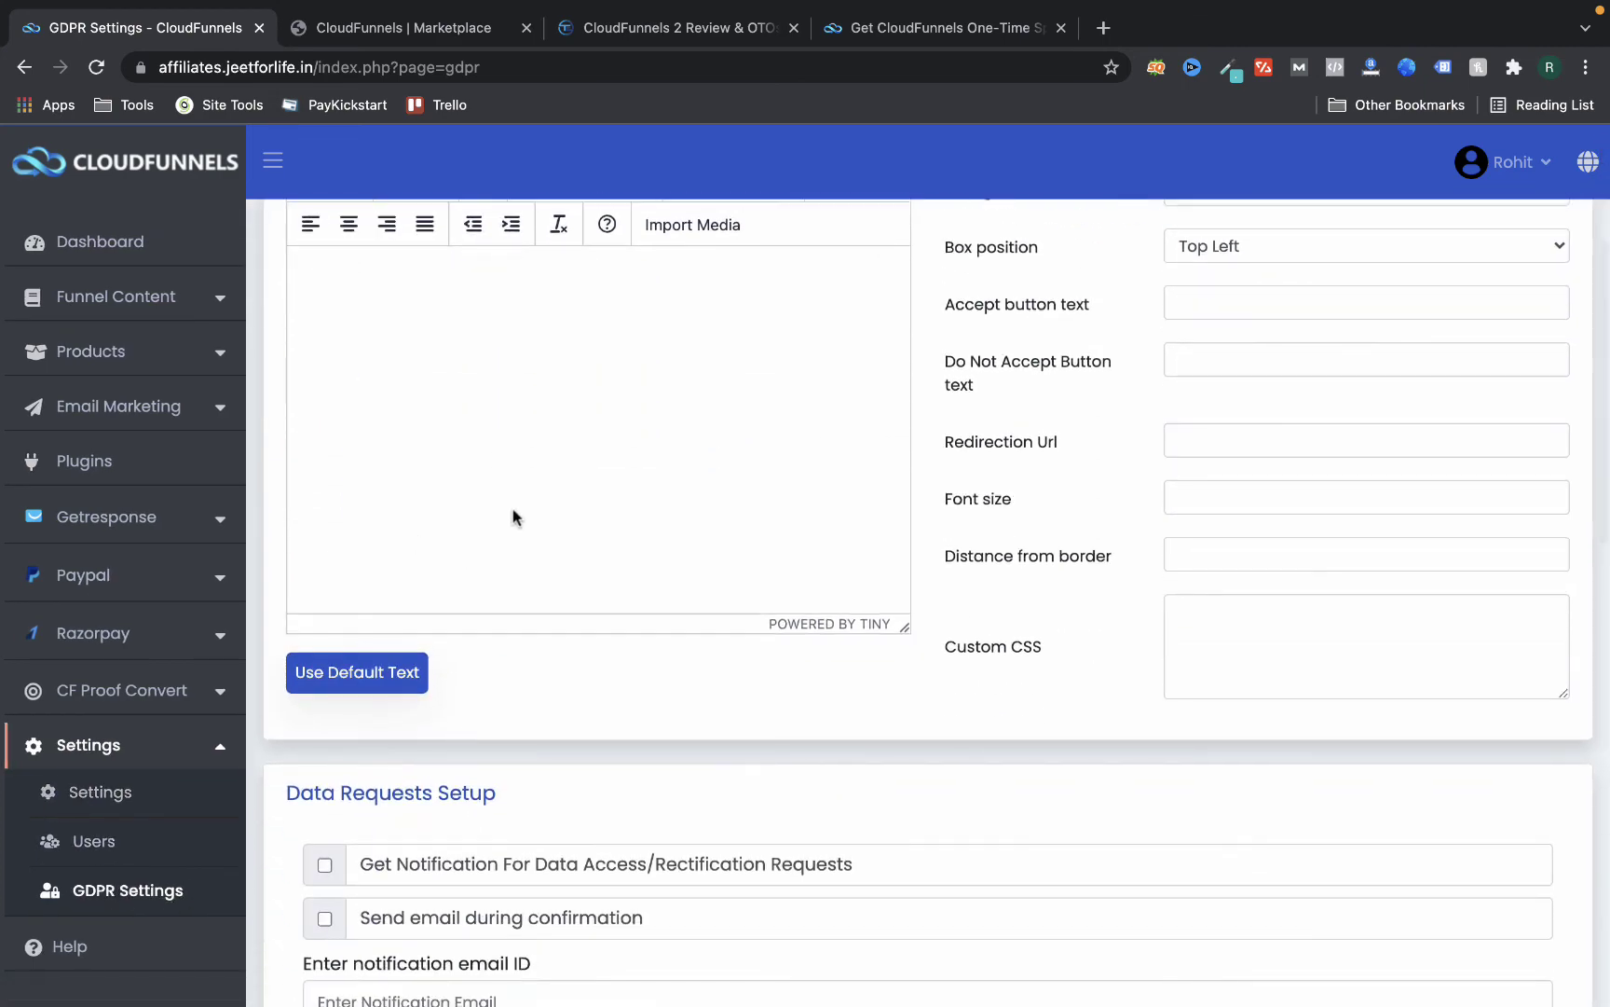
scroll(517, 517, down, 4)
scroll(456, 756, down, 4)
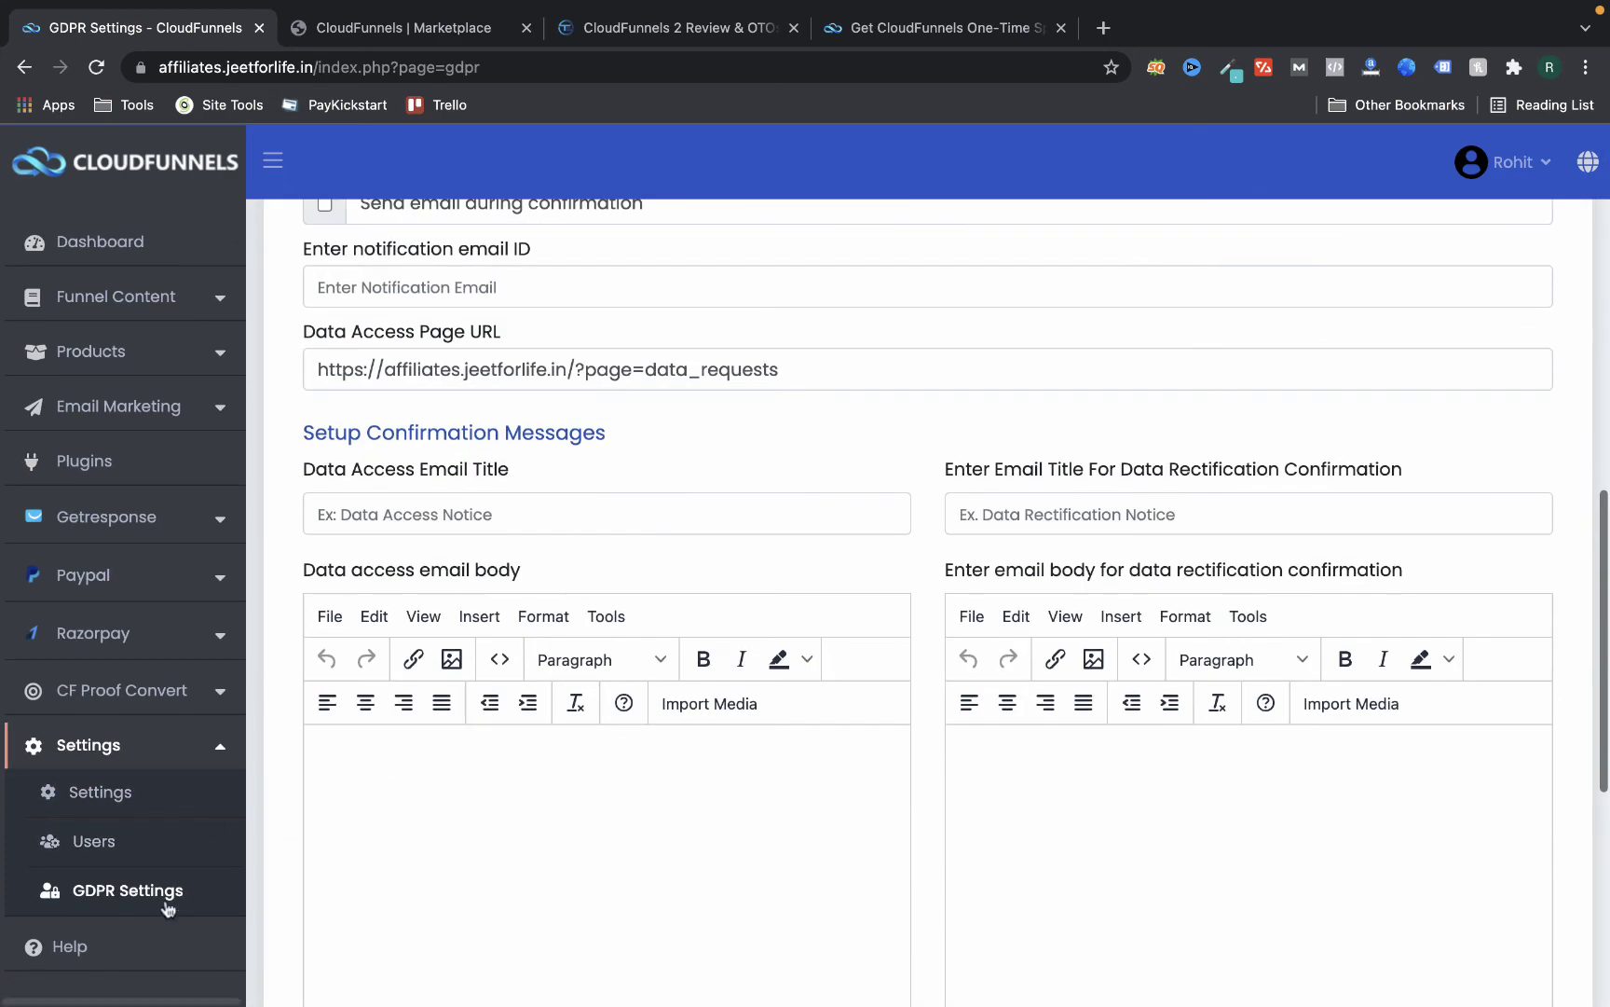
scroll(504, 611, up, 10)
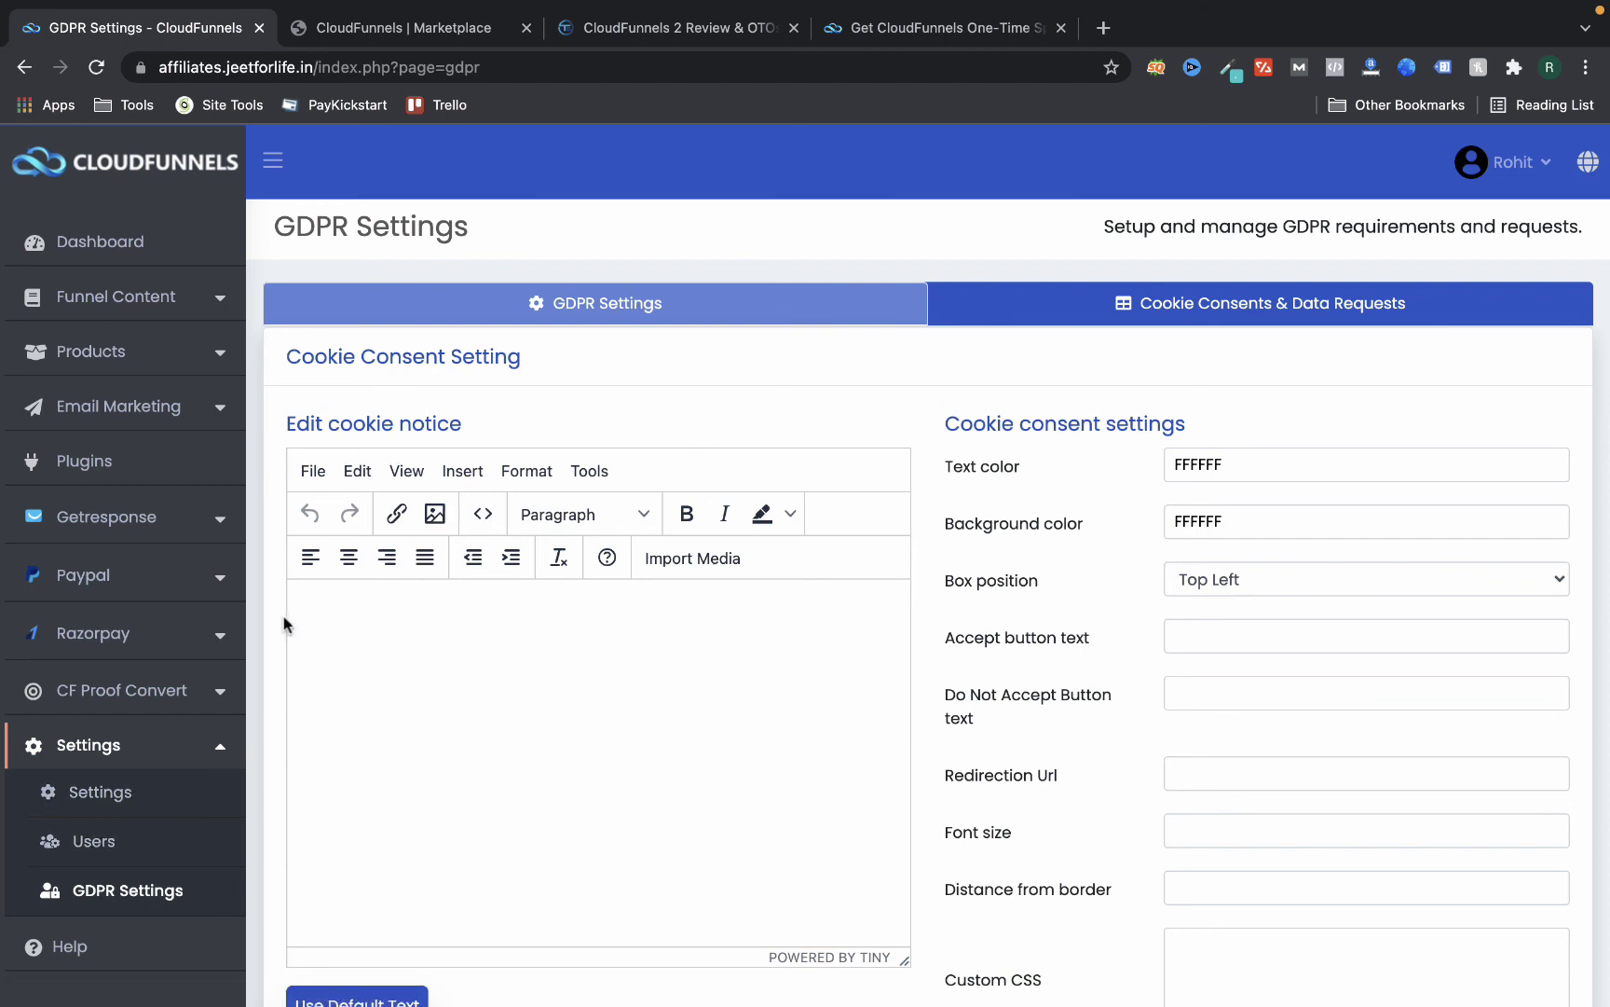
Open the Help page and view the guide on the product template for email & membership area, collapsing it when finished
scroll(93, 832, down, 1)
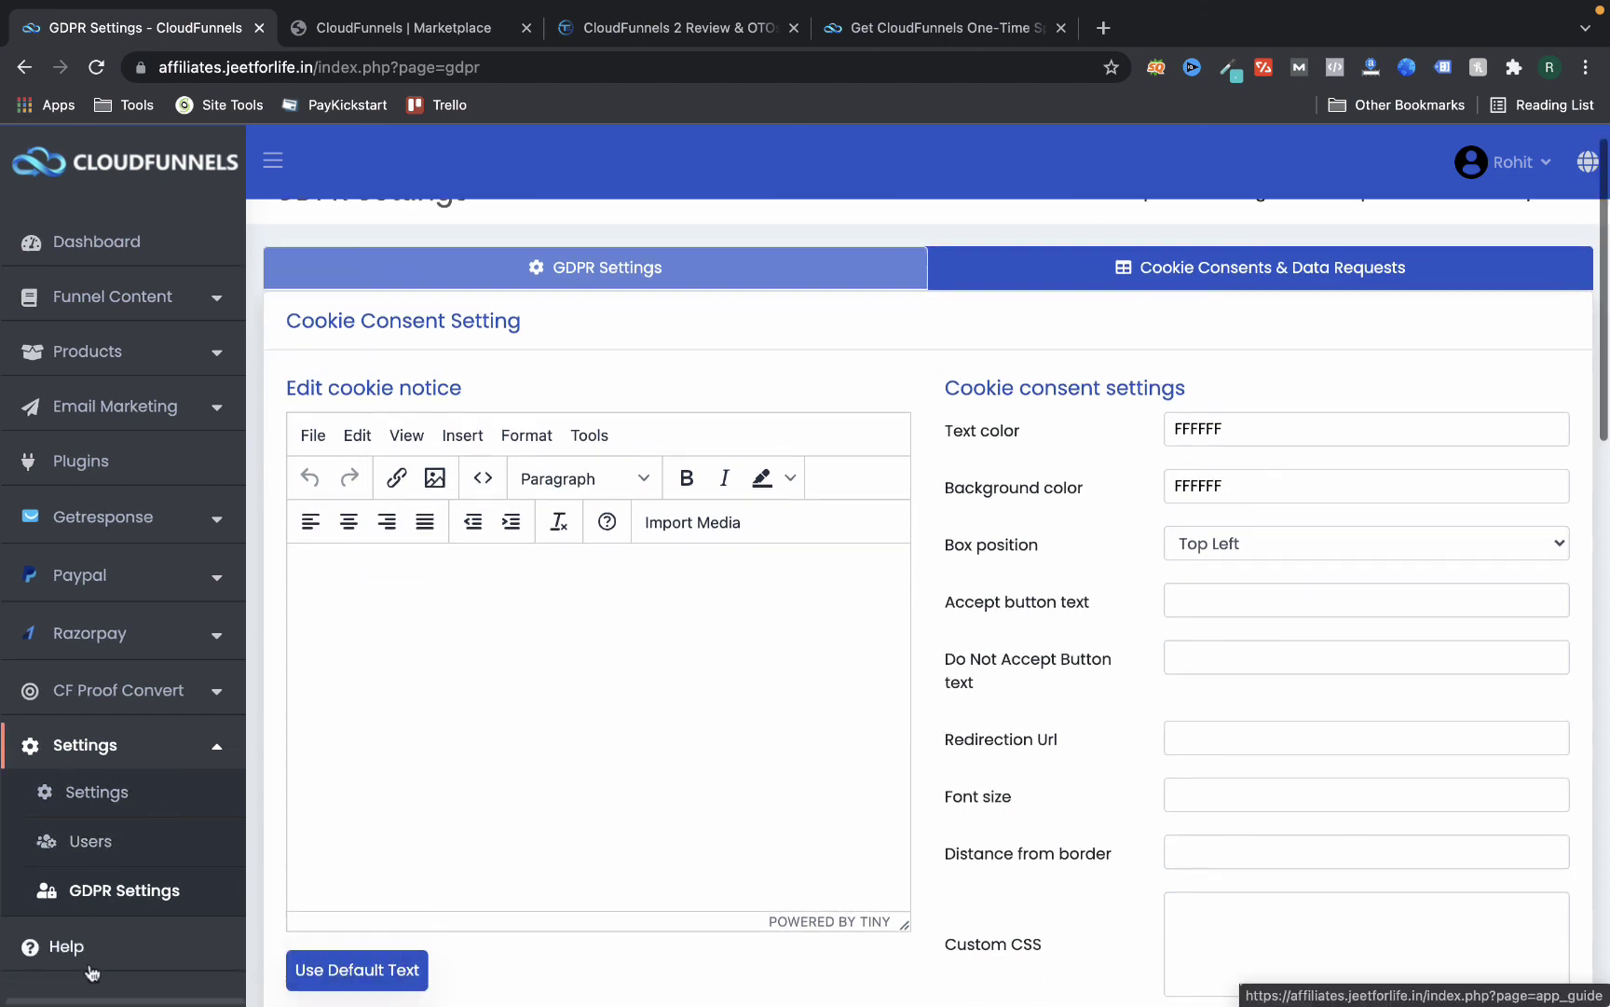
click(67, 948)
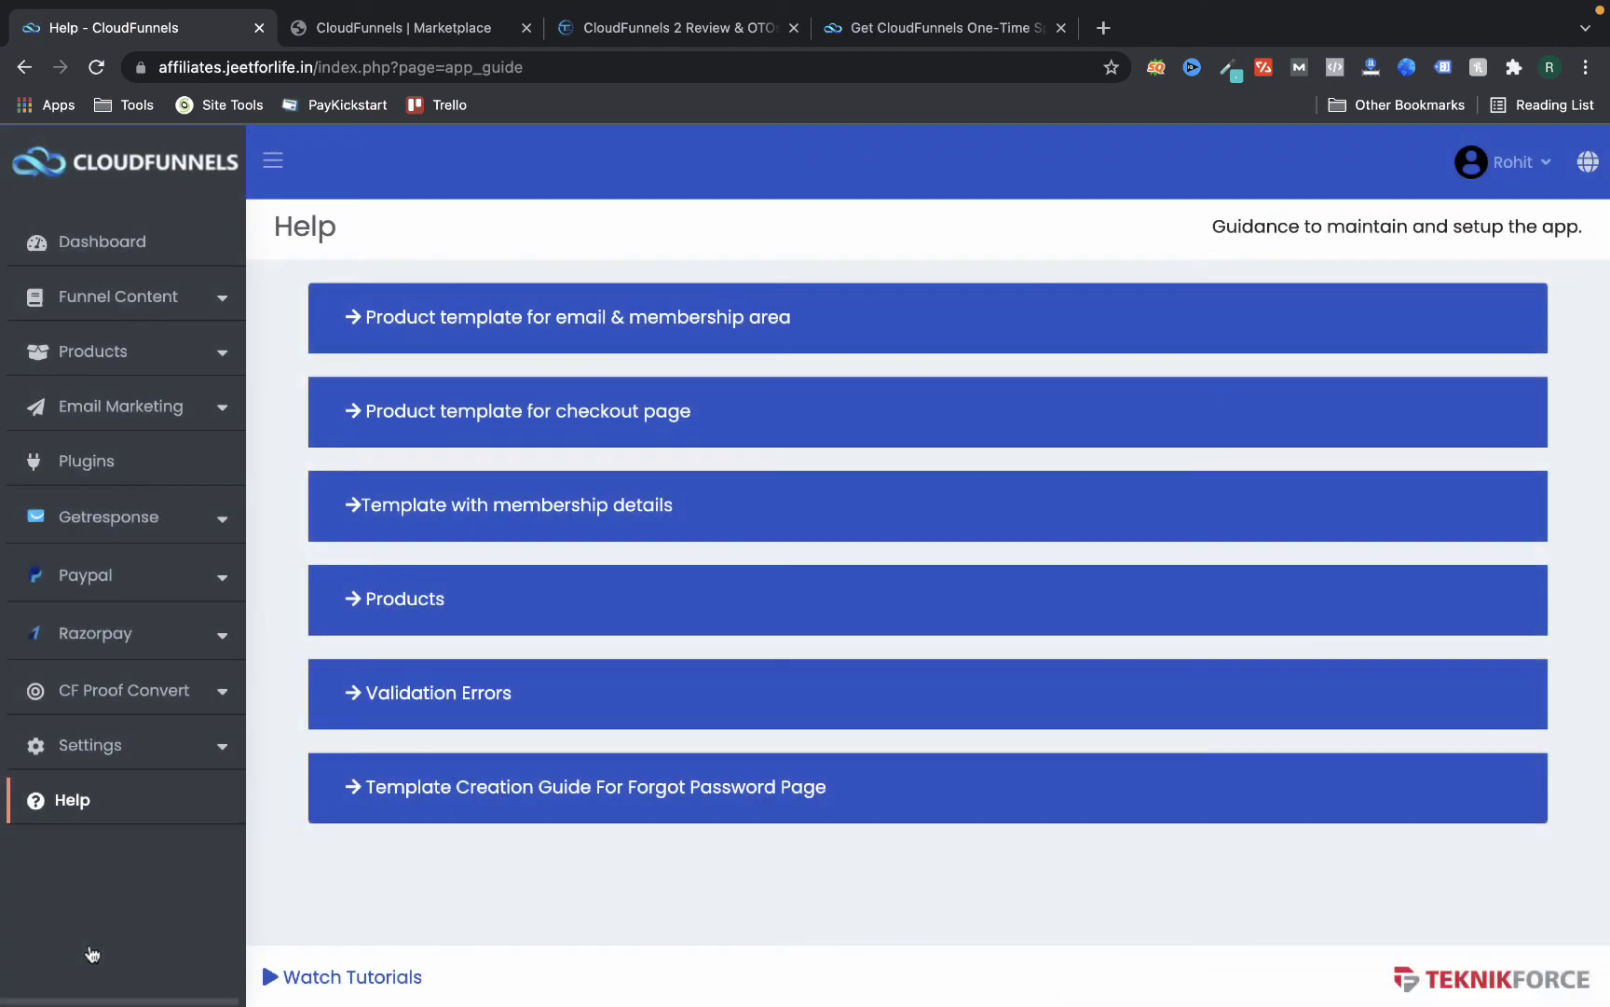
click(633, 297)
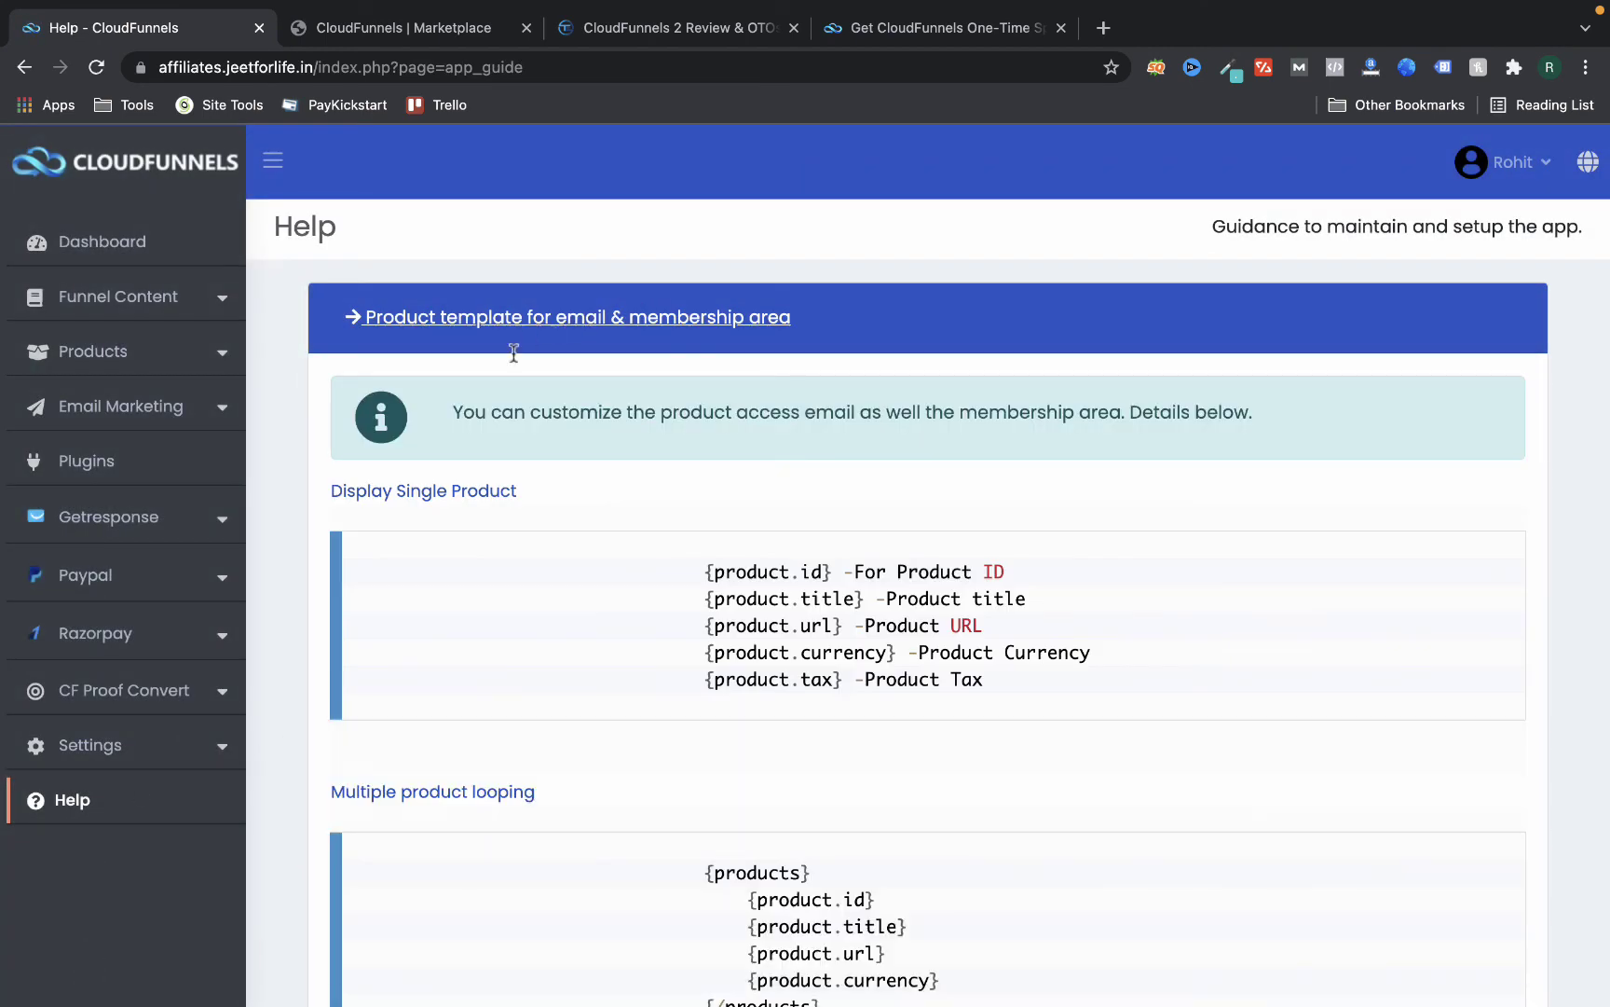
scroll(618, 503, down, 3)
scroll(559, 438, up, 2)
click(540, 331)
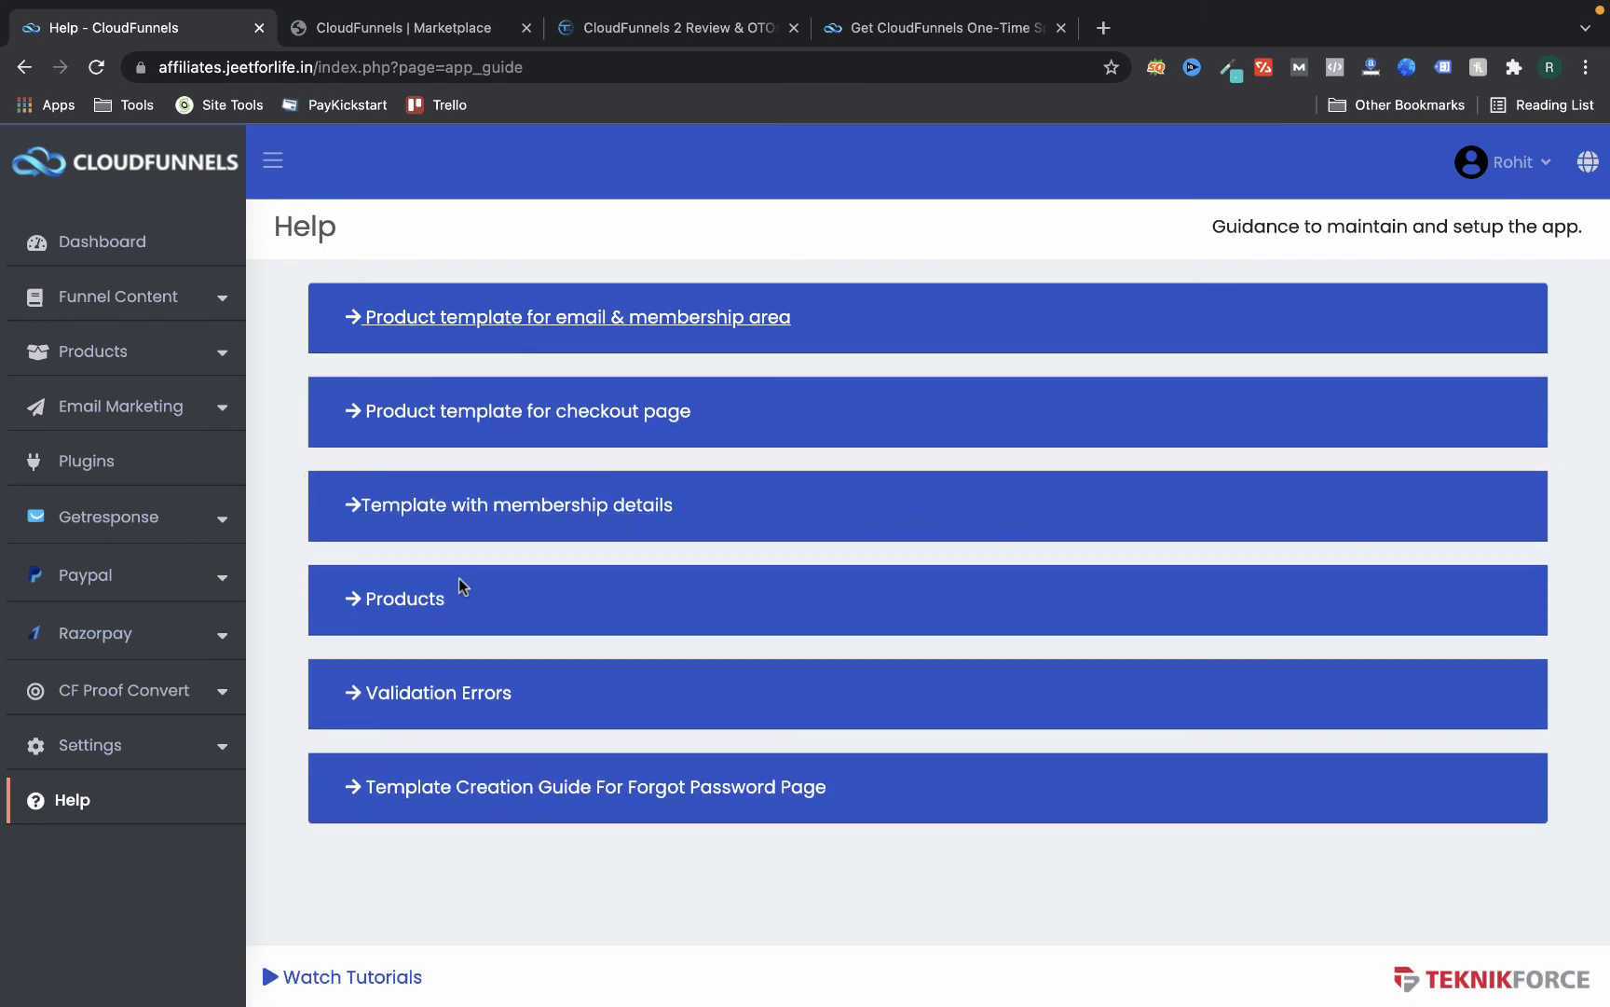
Return to the Dashboard and close the CloudFunnels Marketplace page to get to the CloudFunnels 2 review article
click(161, 253)
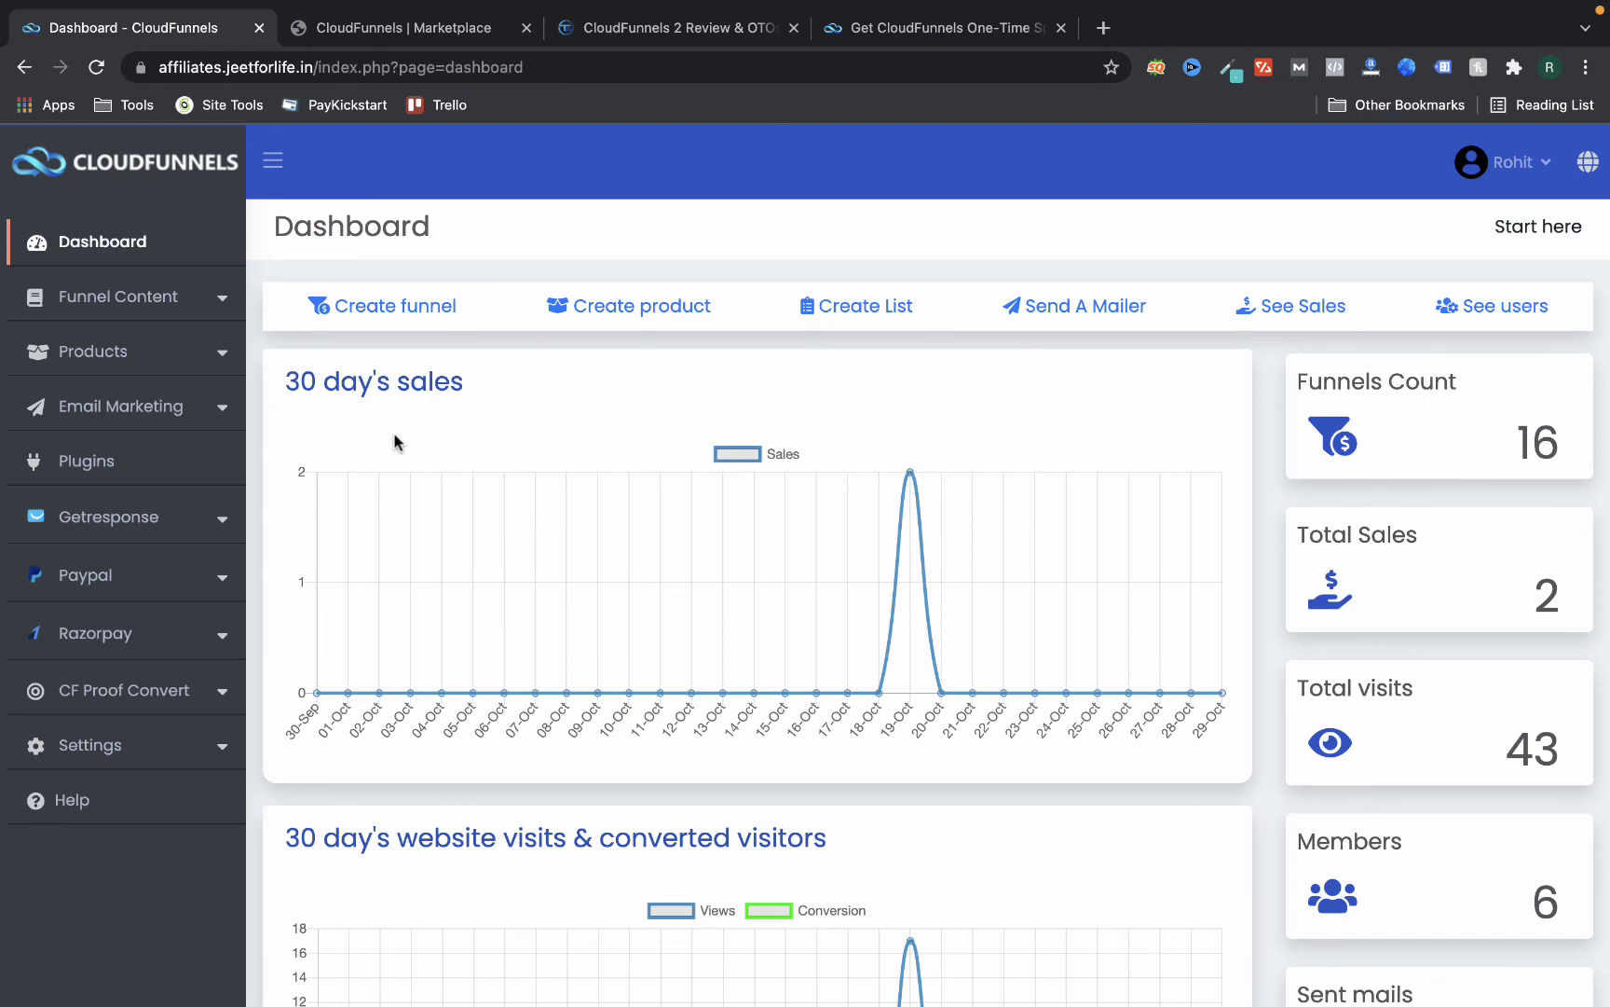
click(366, 42)
click(526, 28)
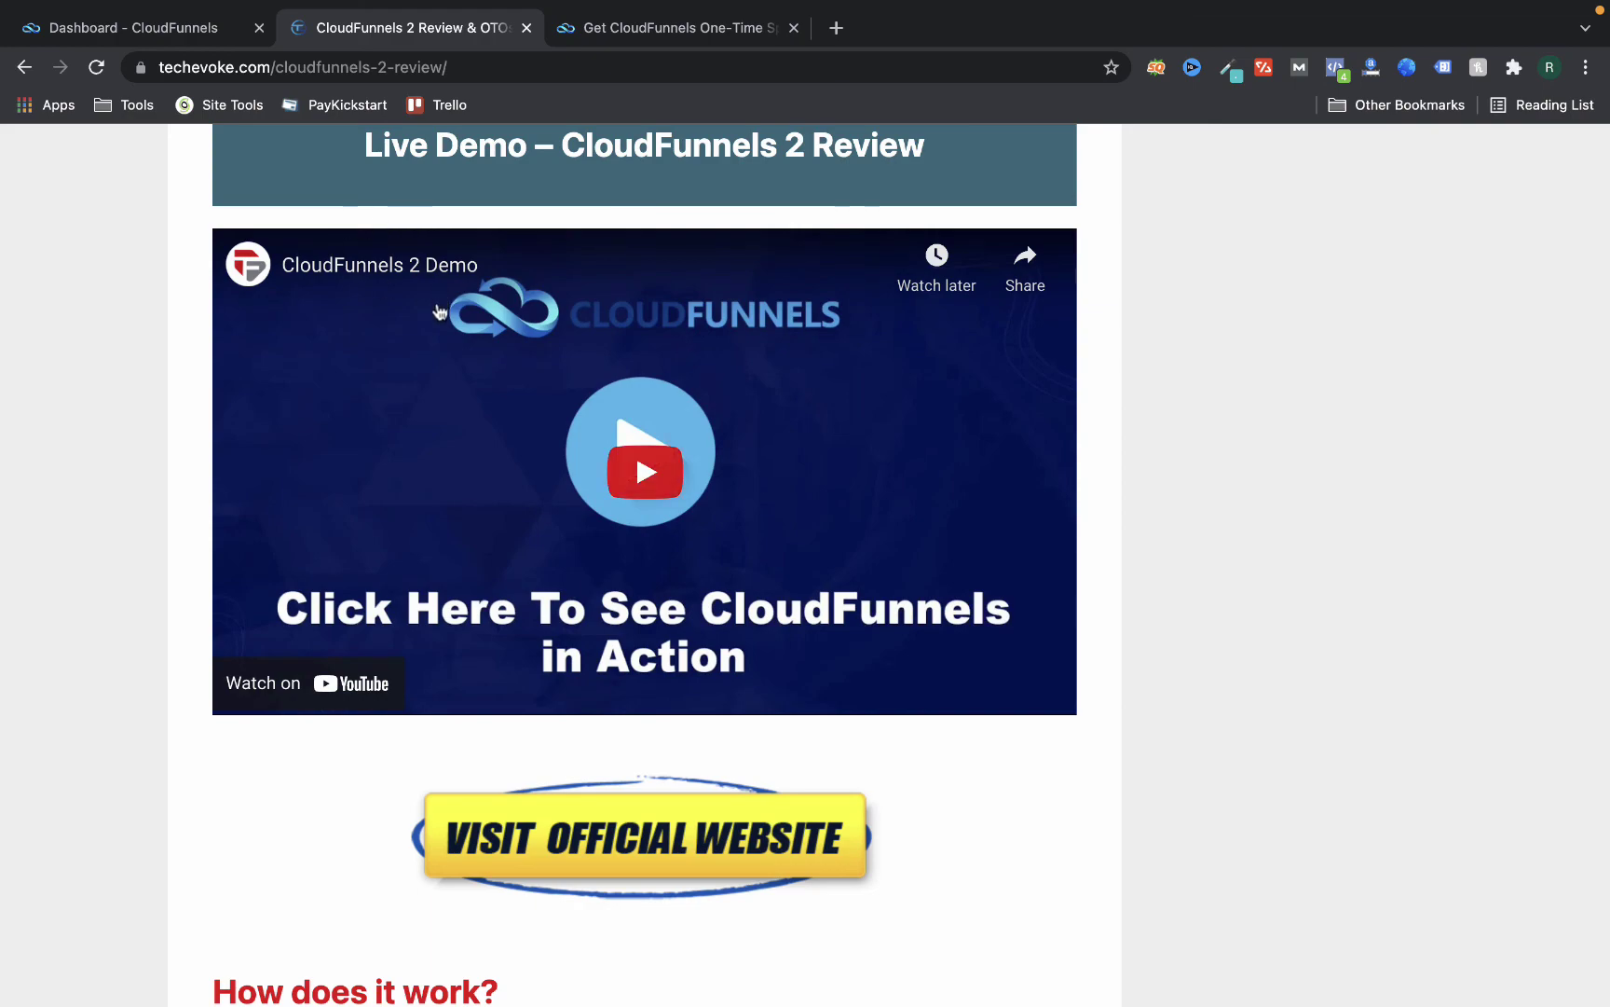
Examine the review article's pros and cons, OTO upgrade details and Bundle Deal section
scroll(429, 498, down, 20)
scroll(429, 499, down, 20)
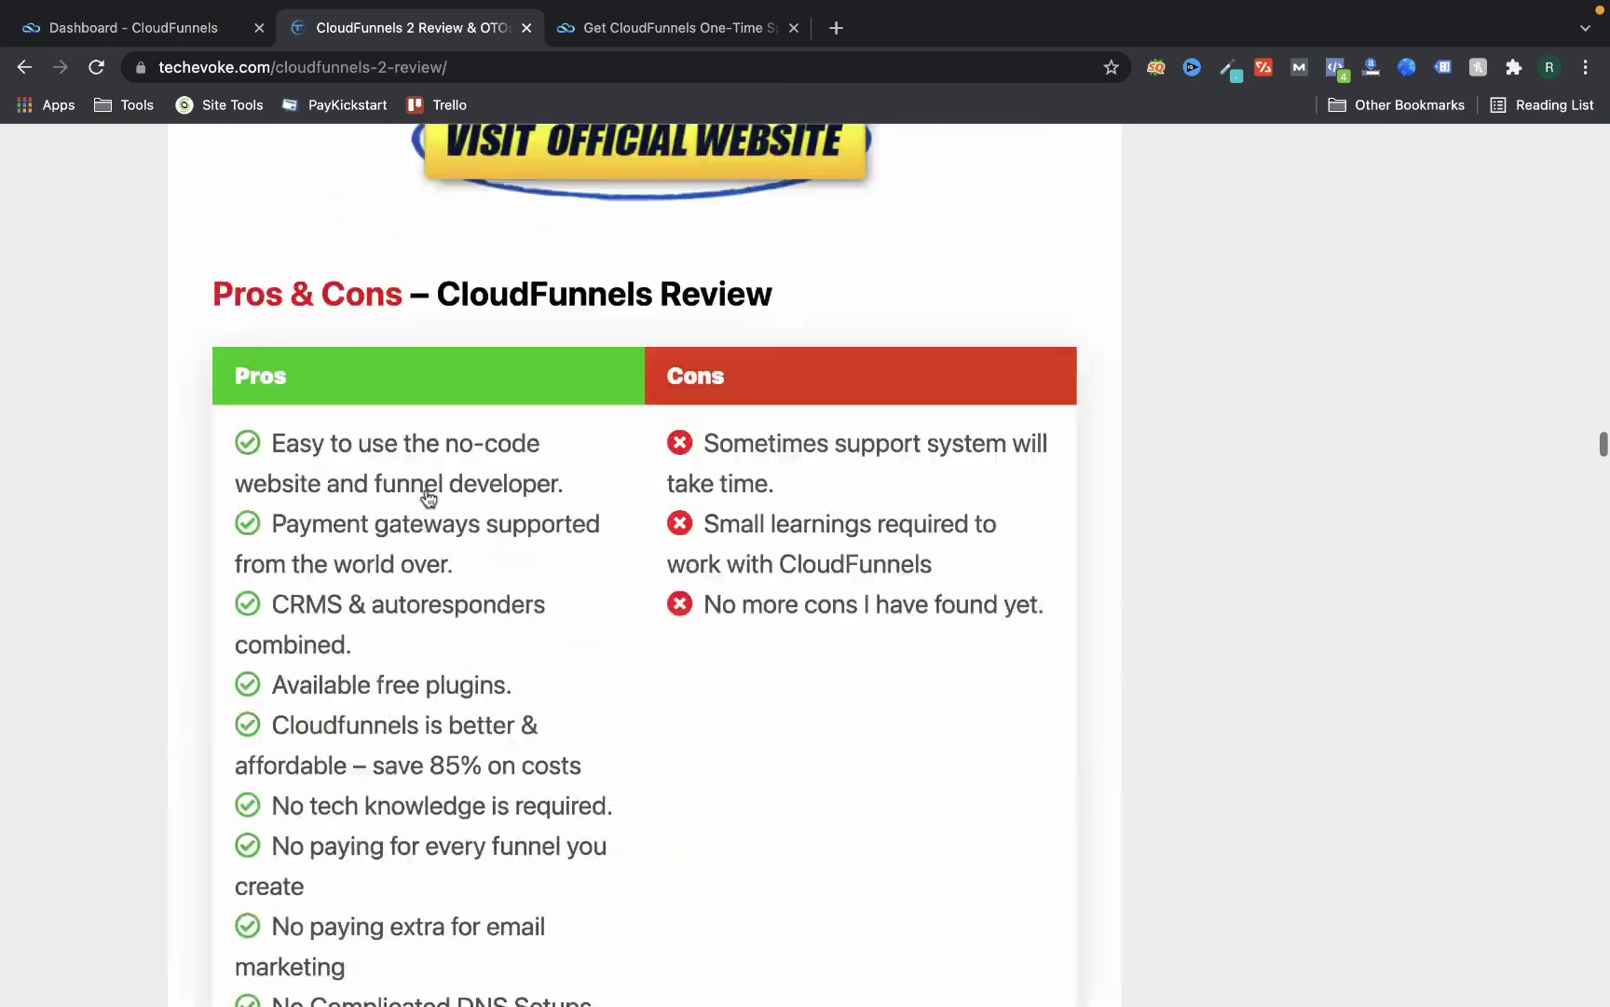
scroll(429, 498, up, 12)
scroll(428, 499, down, 15)
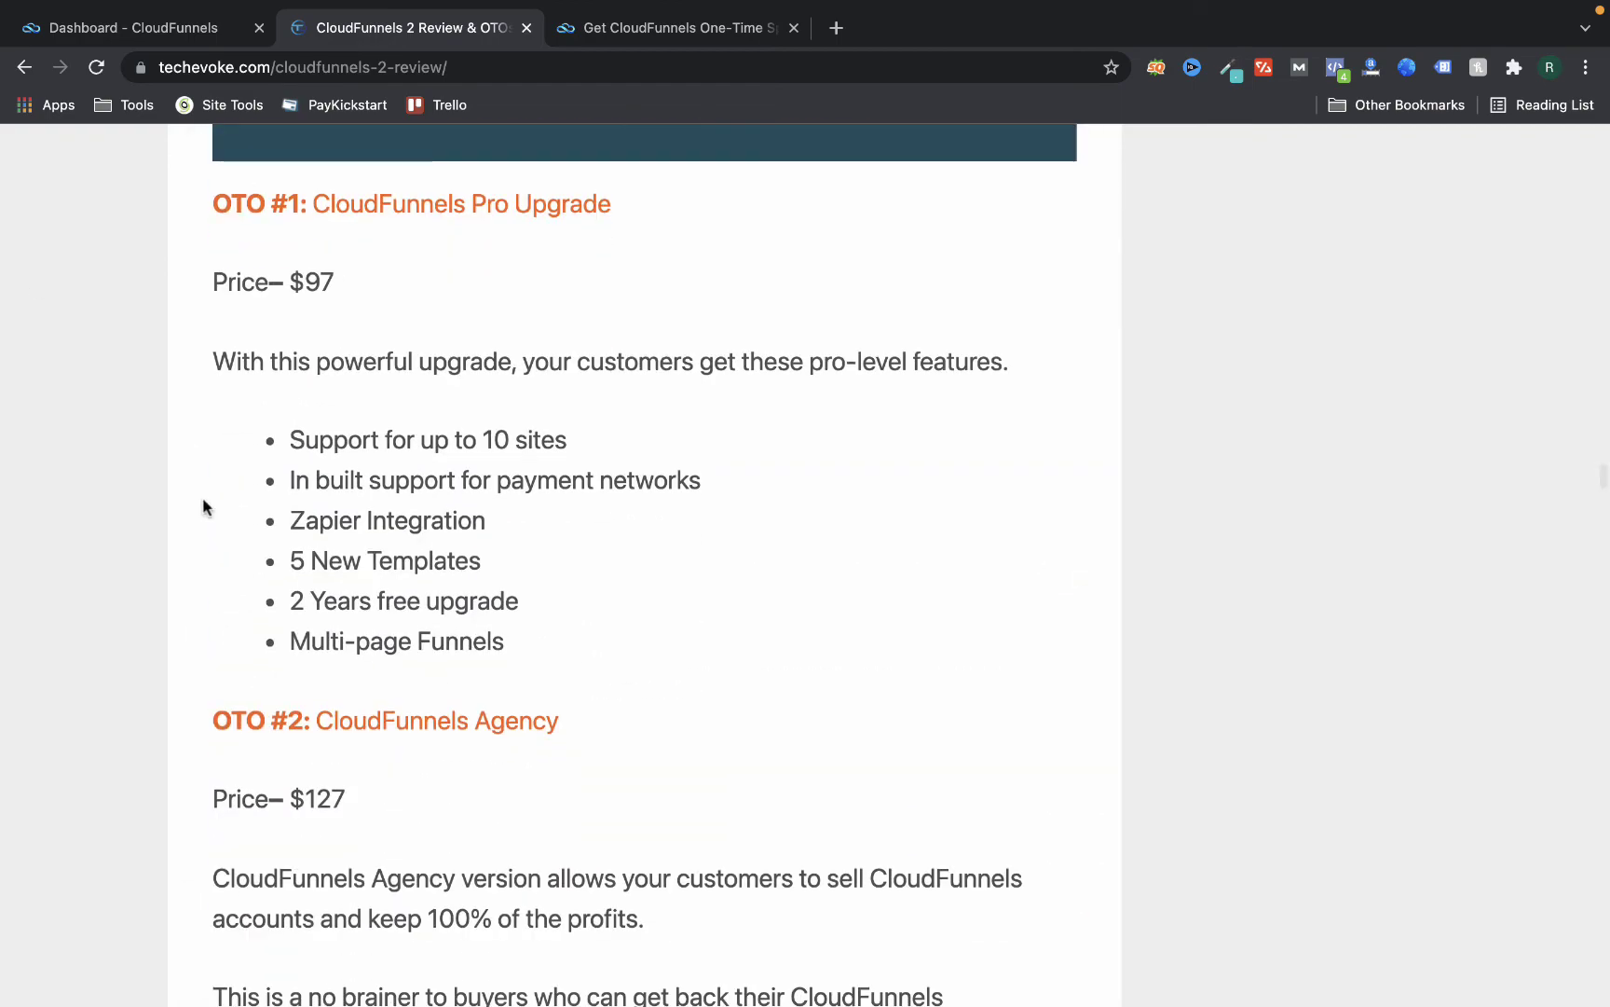
scroll(202, 497, down, 1)
scroll(126, 320, up, 3)
drag(168, 355, 575, 431)
scroll(580, 423, down, 5)
scroll(580, 423, up, 10)
scroll(580, 432, up, 20)
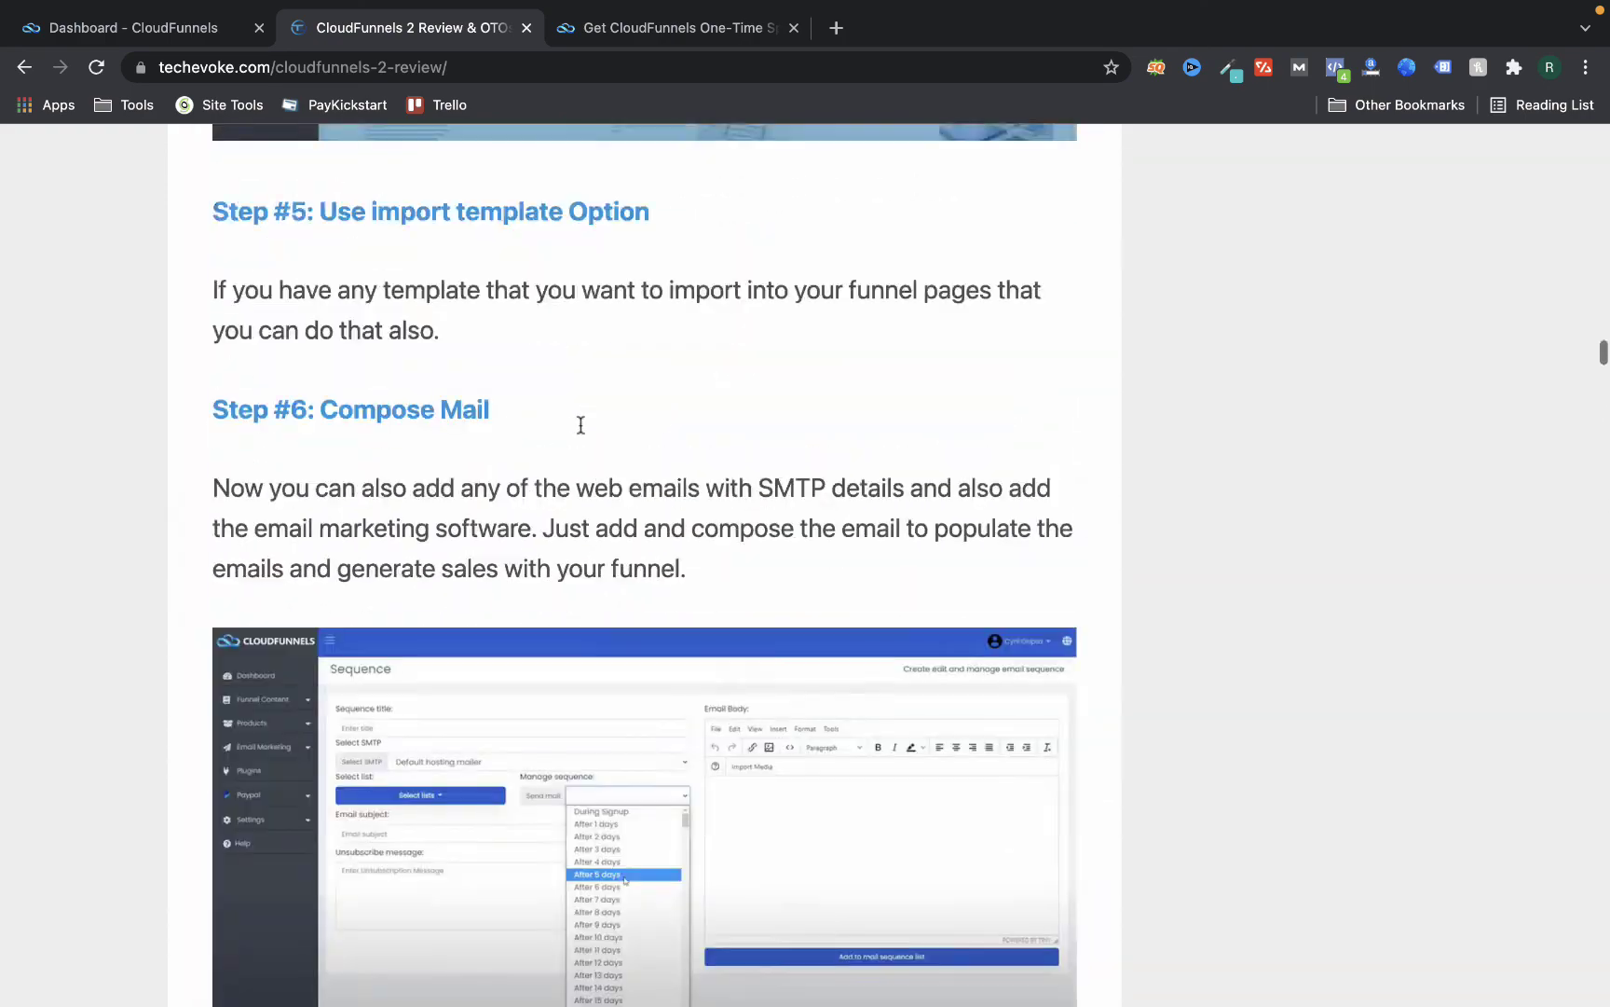
scroll(579, 423, up, 20)
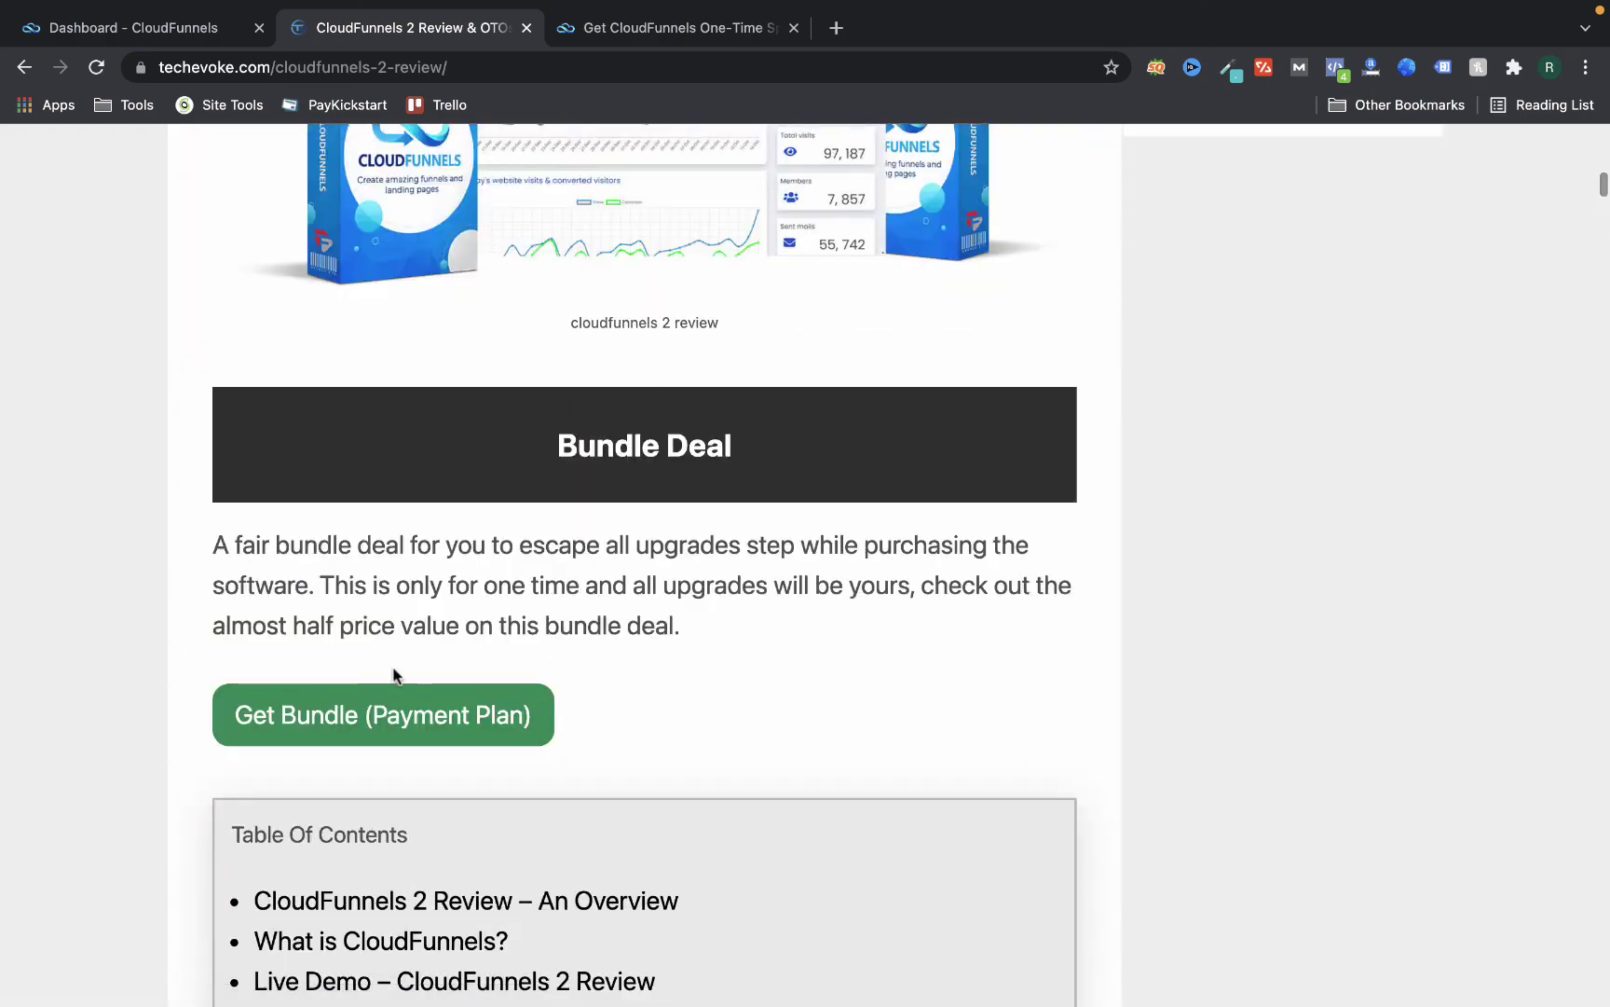
Open the Get Bundle (Payment Plan) offer from the review article and look through the products included in it
click(401, 715)
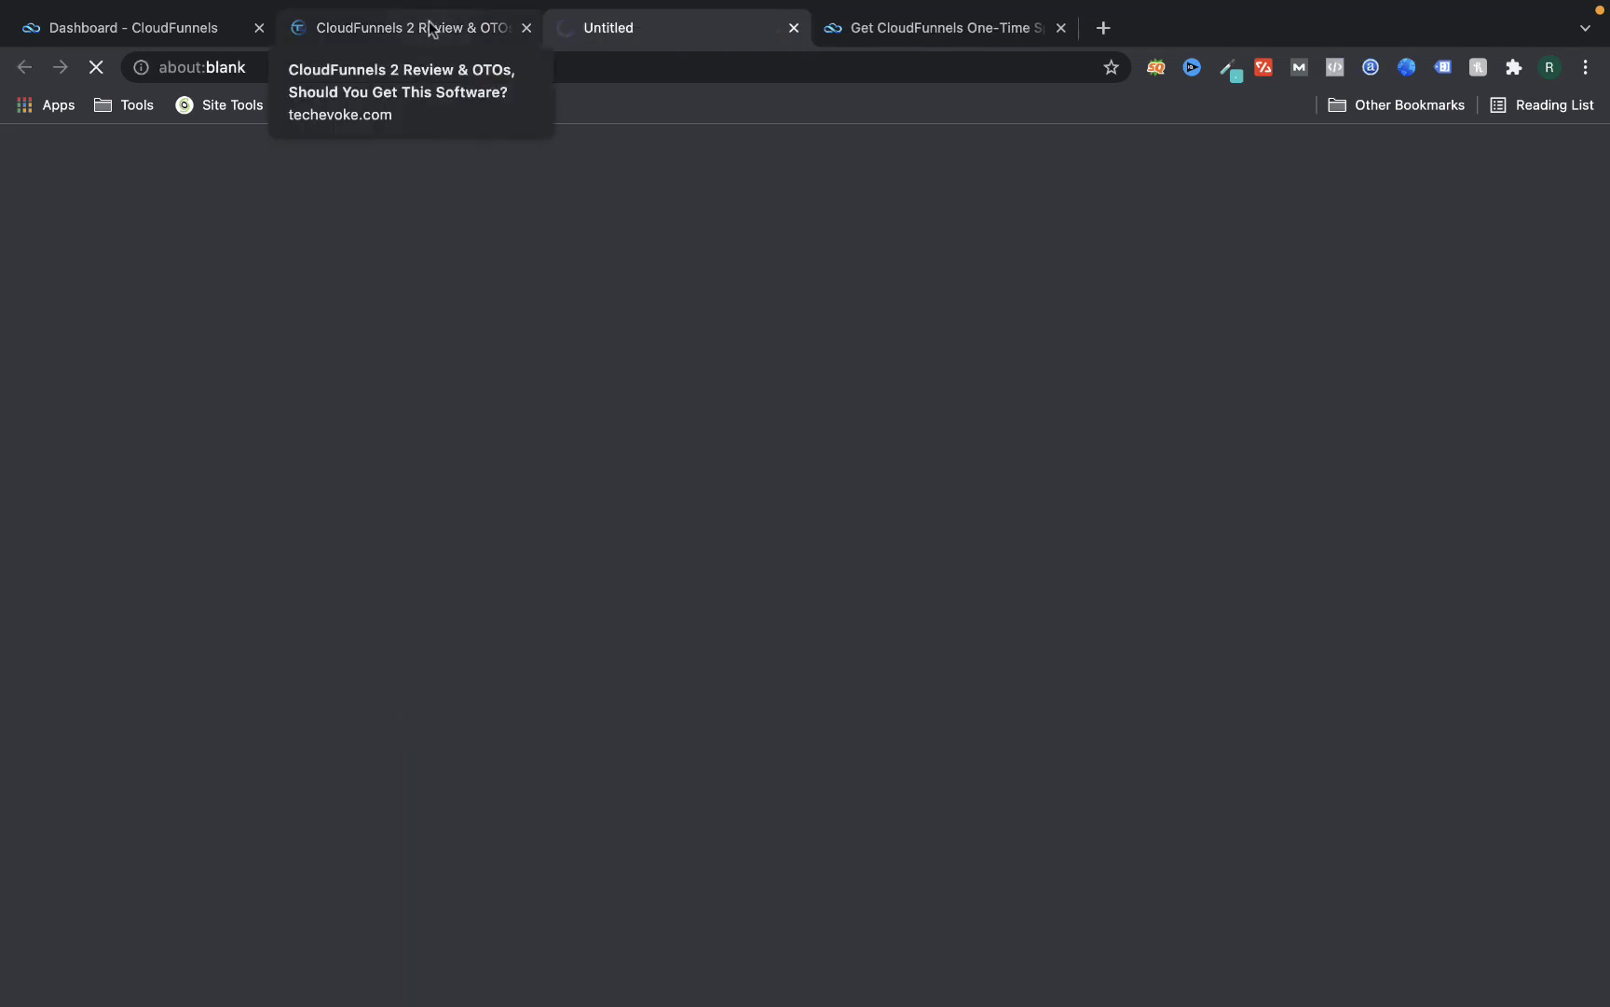
scroll(505, 388, down, 10)
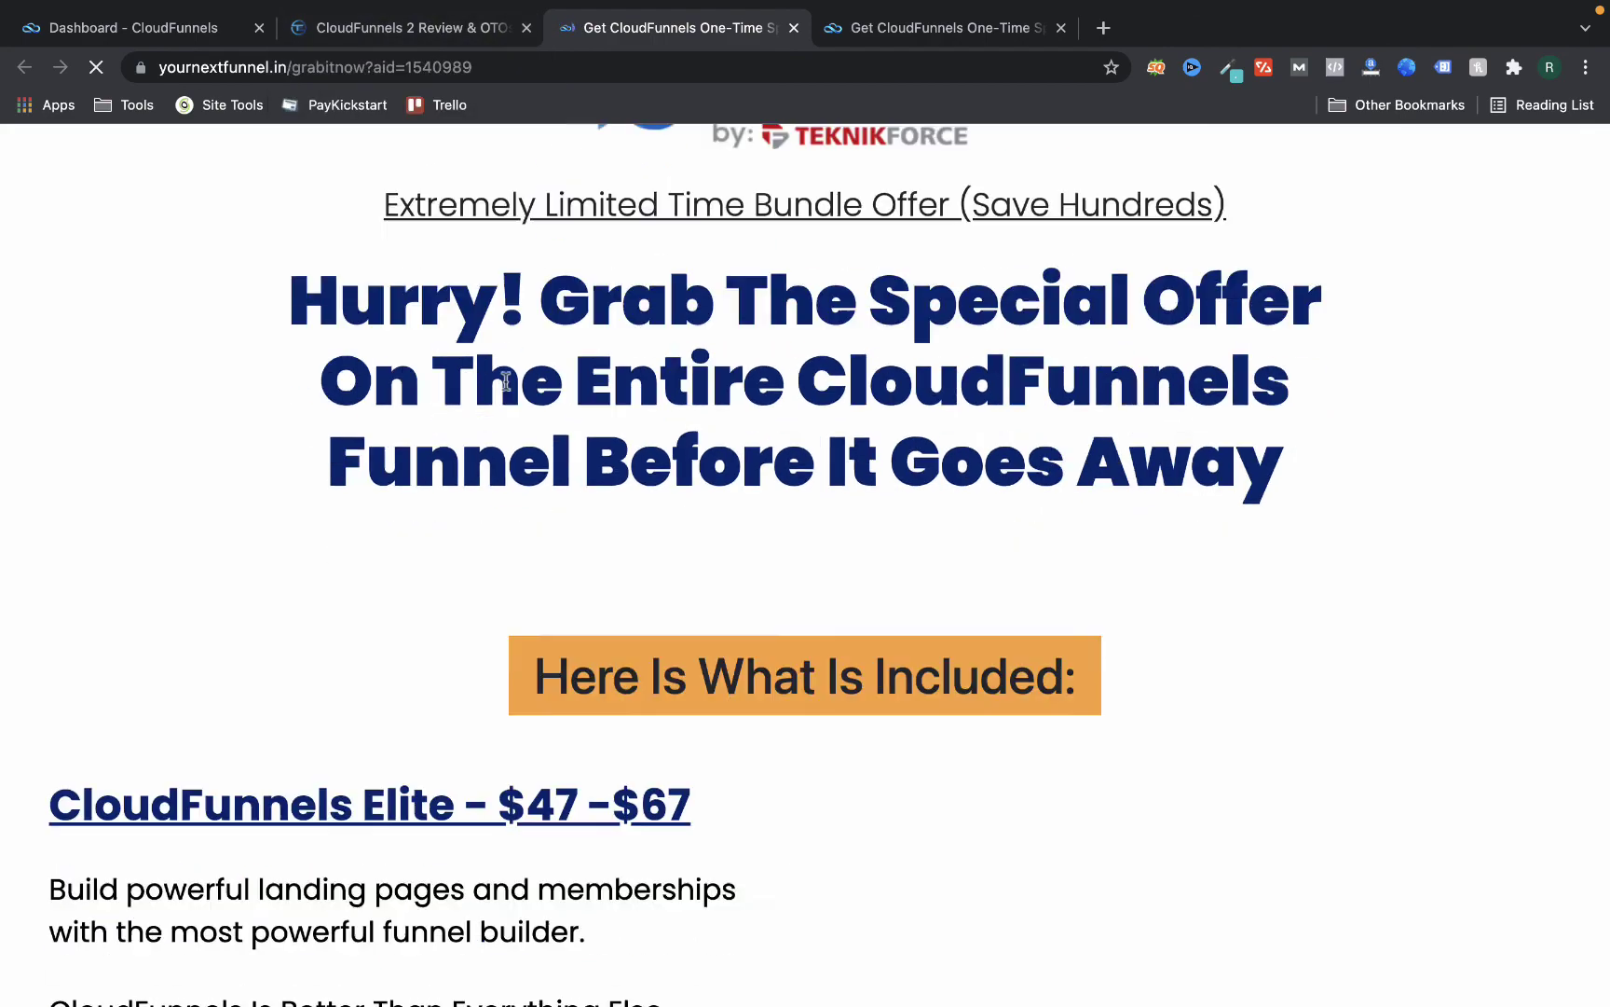
scroll(506, 387, down, 3)
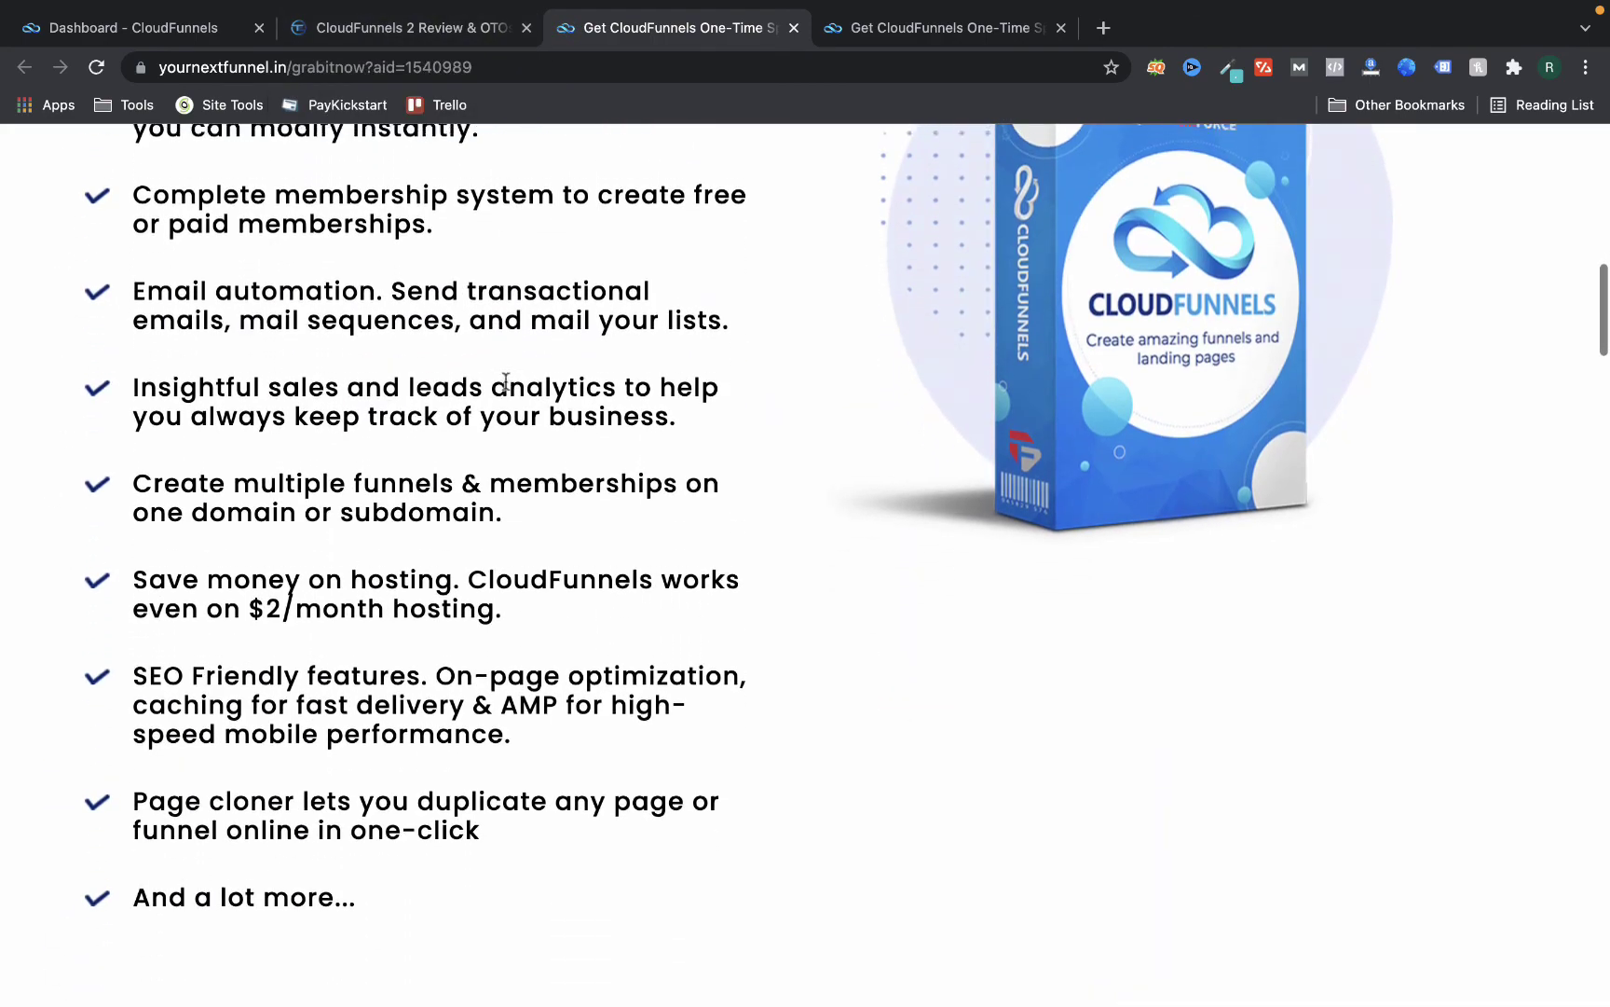
scroll(420, 456, down, 15)
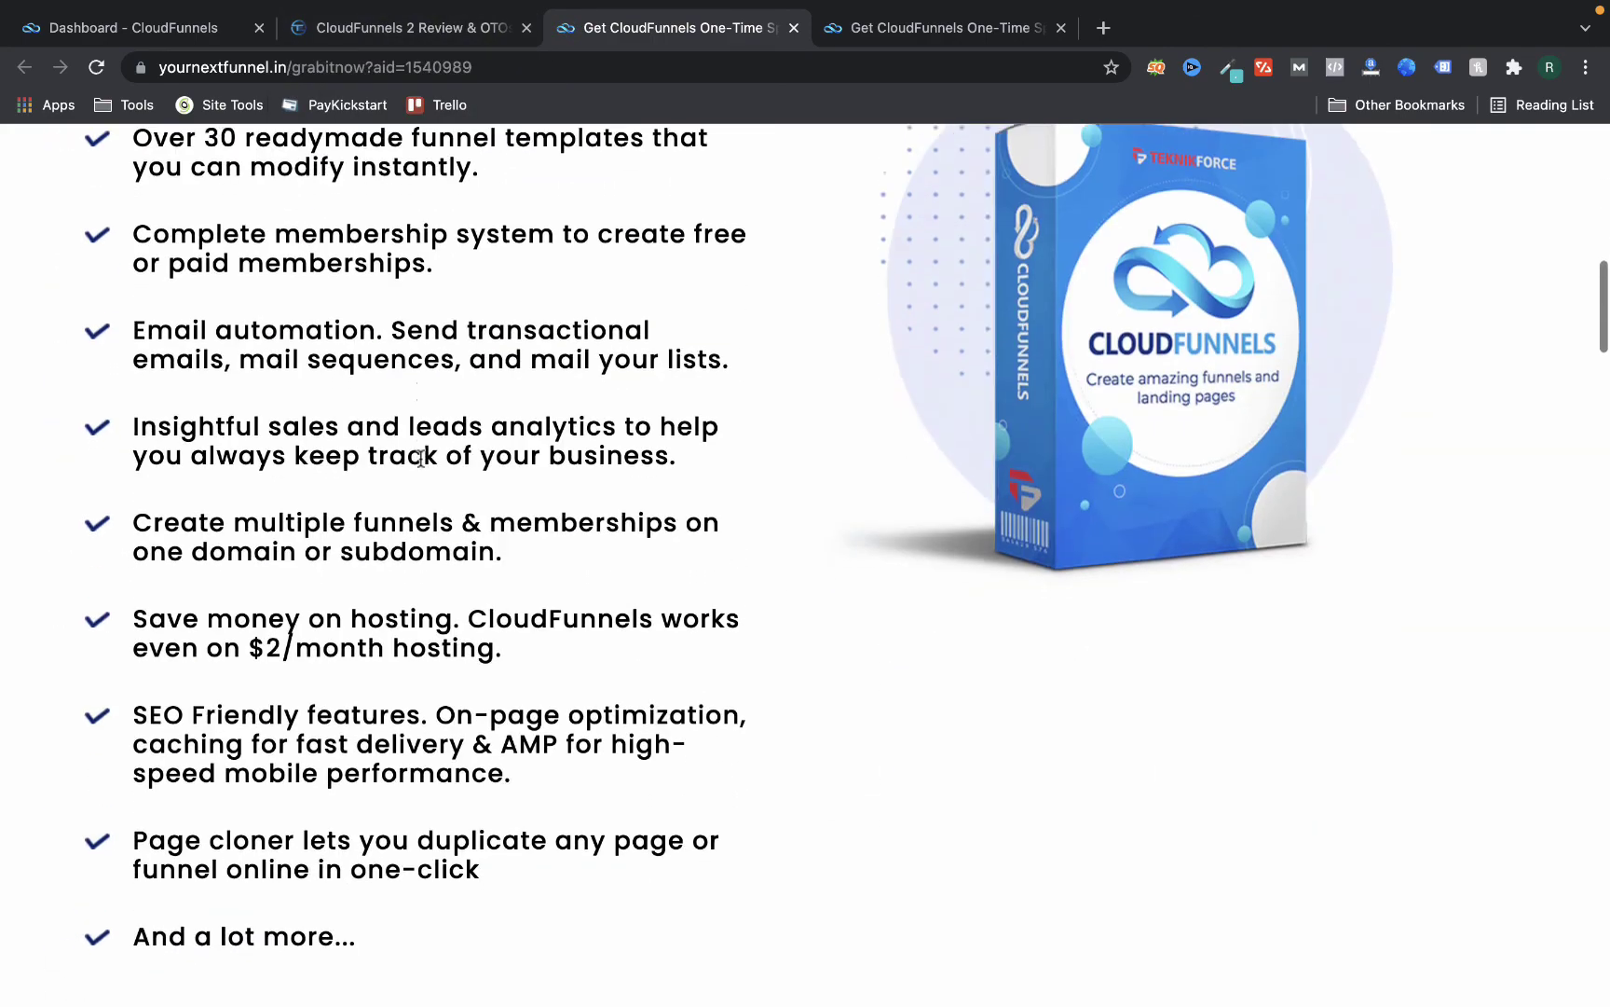
scroll(420, 457, down, 20)
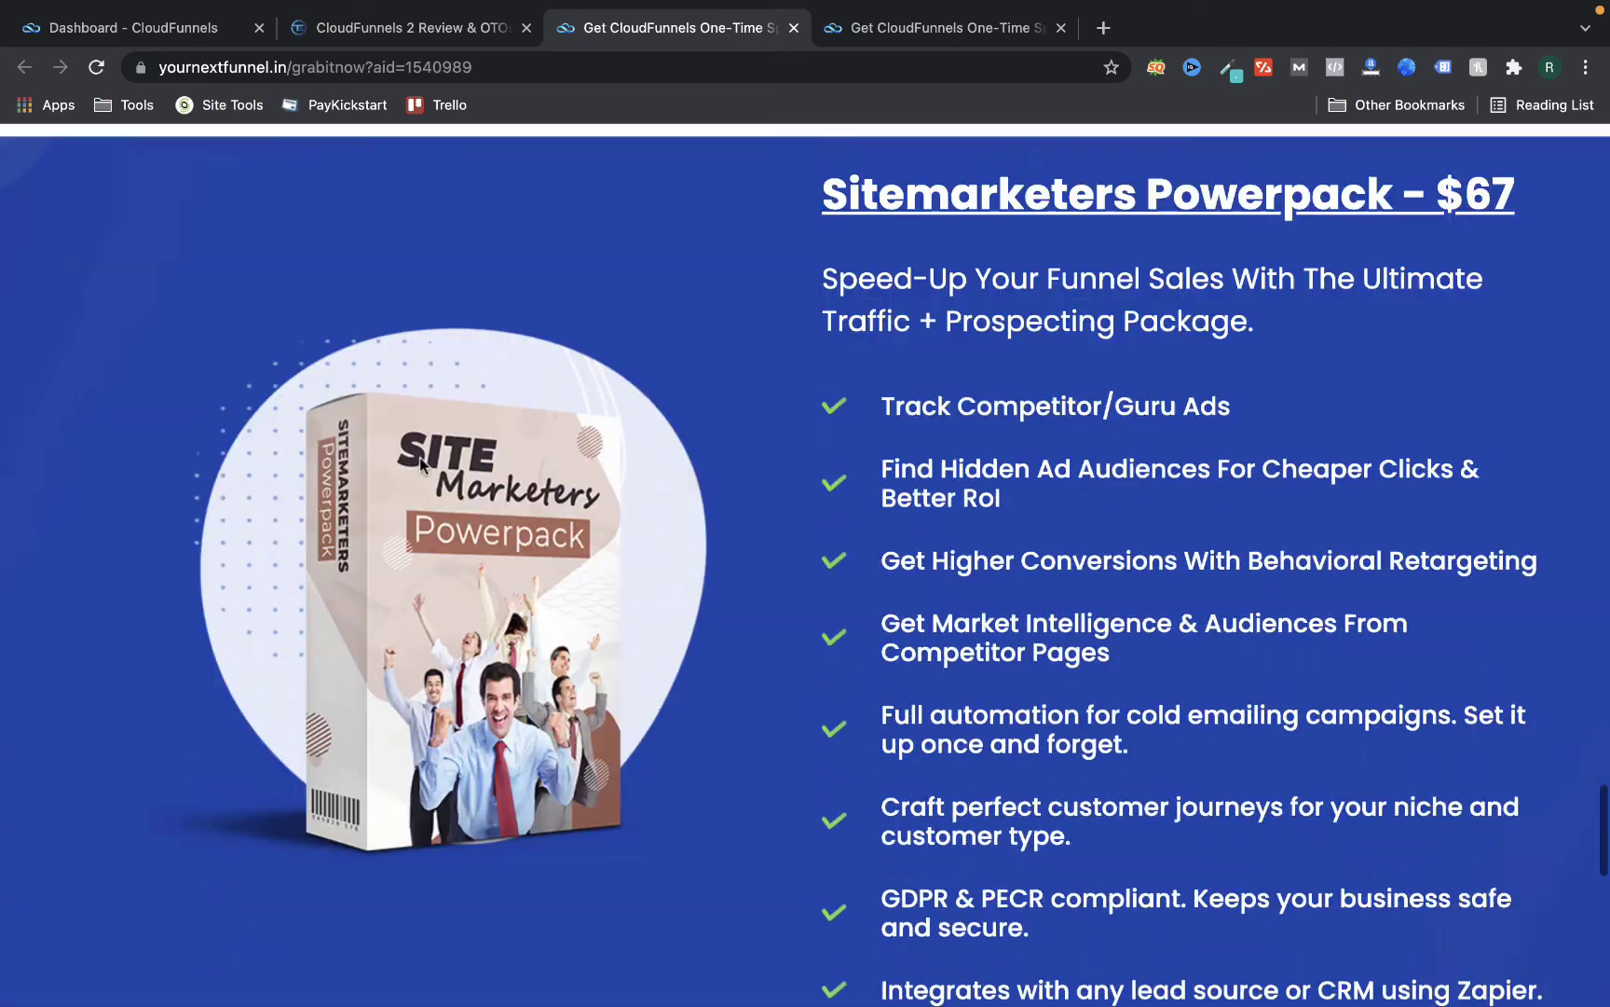
Examine the bundle offer's special deal pricing and included products, then close the offer page and return to the CloudFunnels dashboard
scroll(419, 463, up, 5)
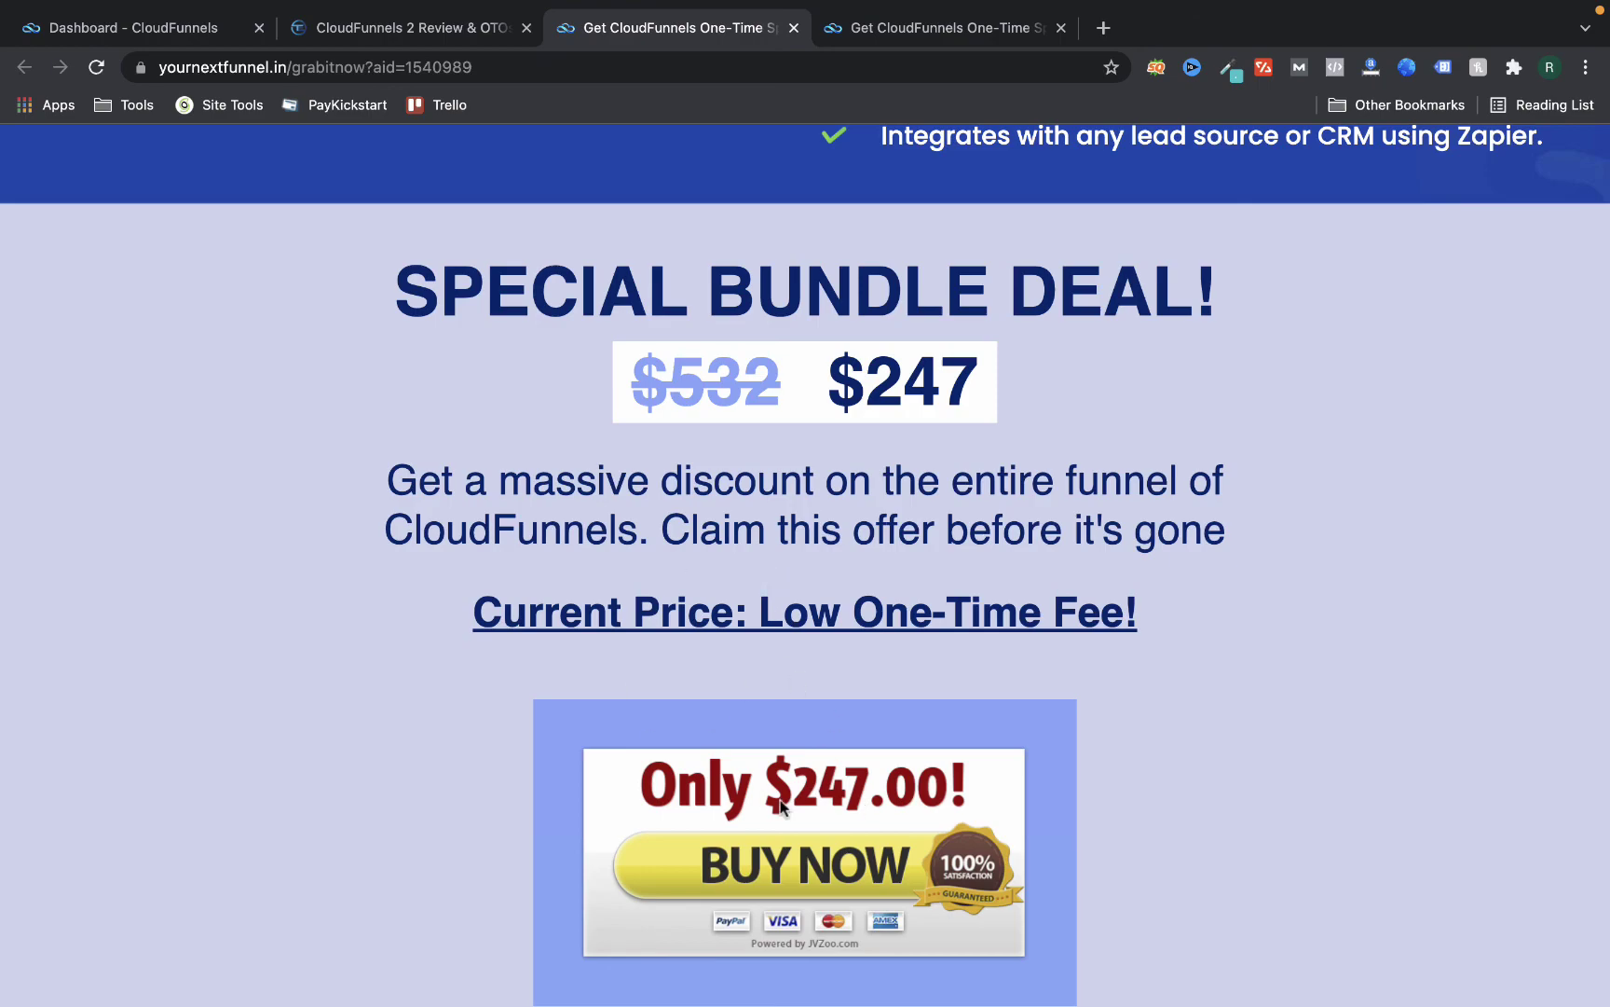
scroll(682, 400, up, 10)
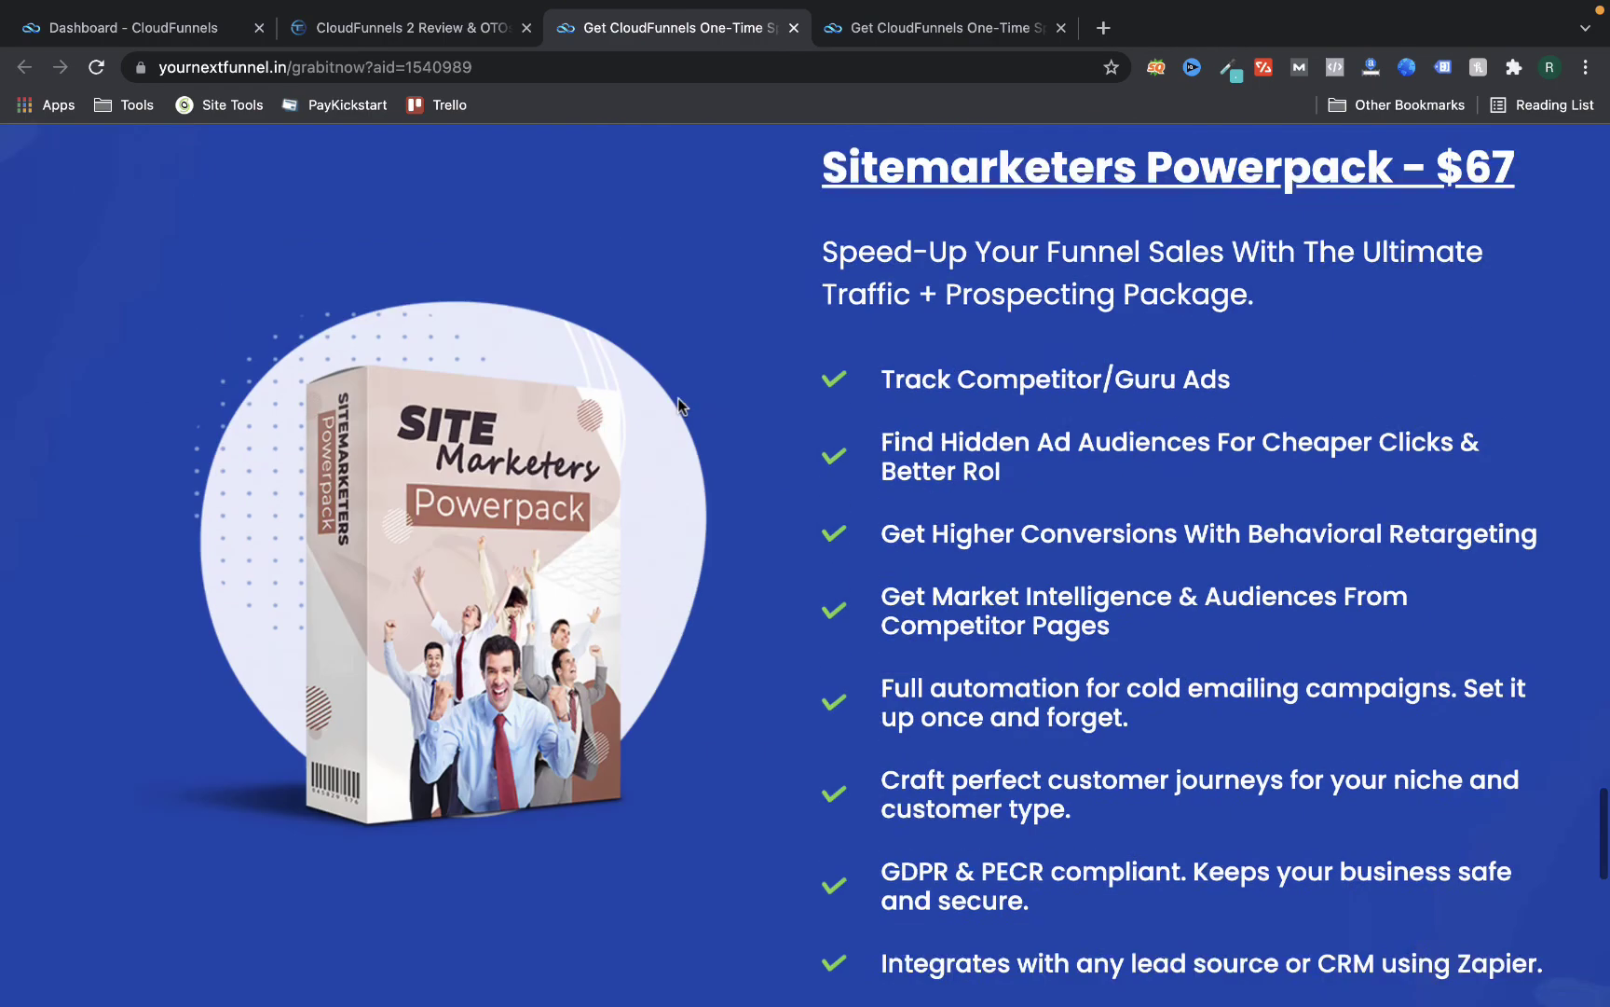
scroll(622, 550, down, 13)
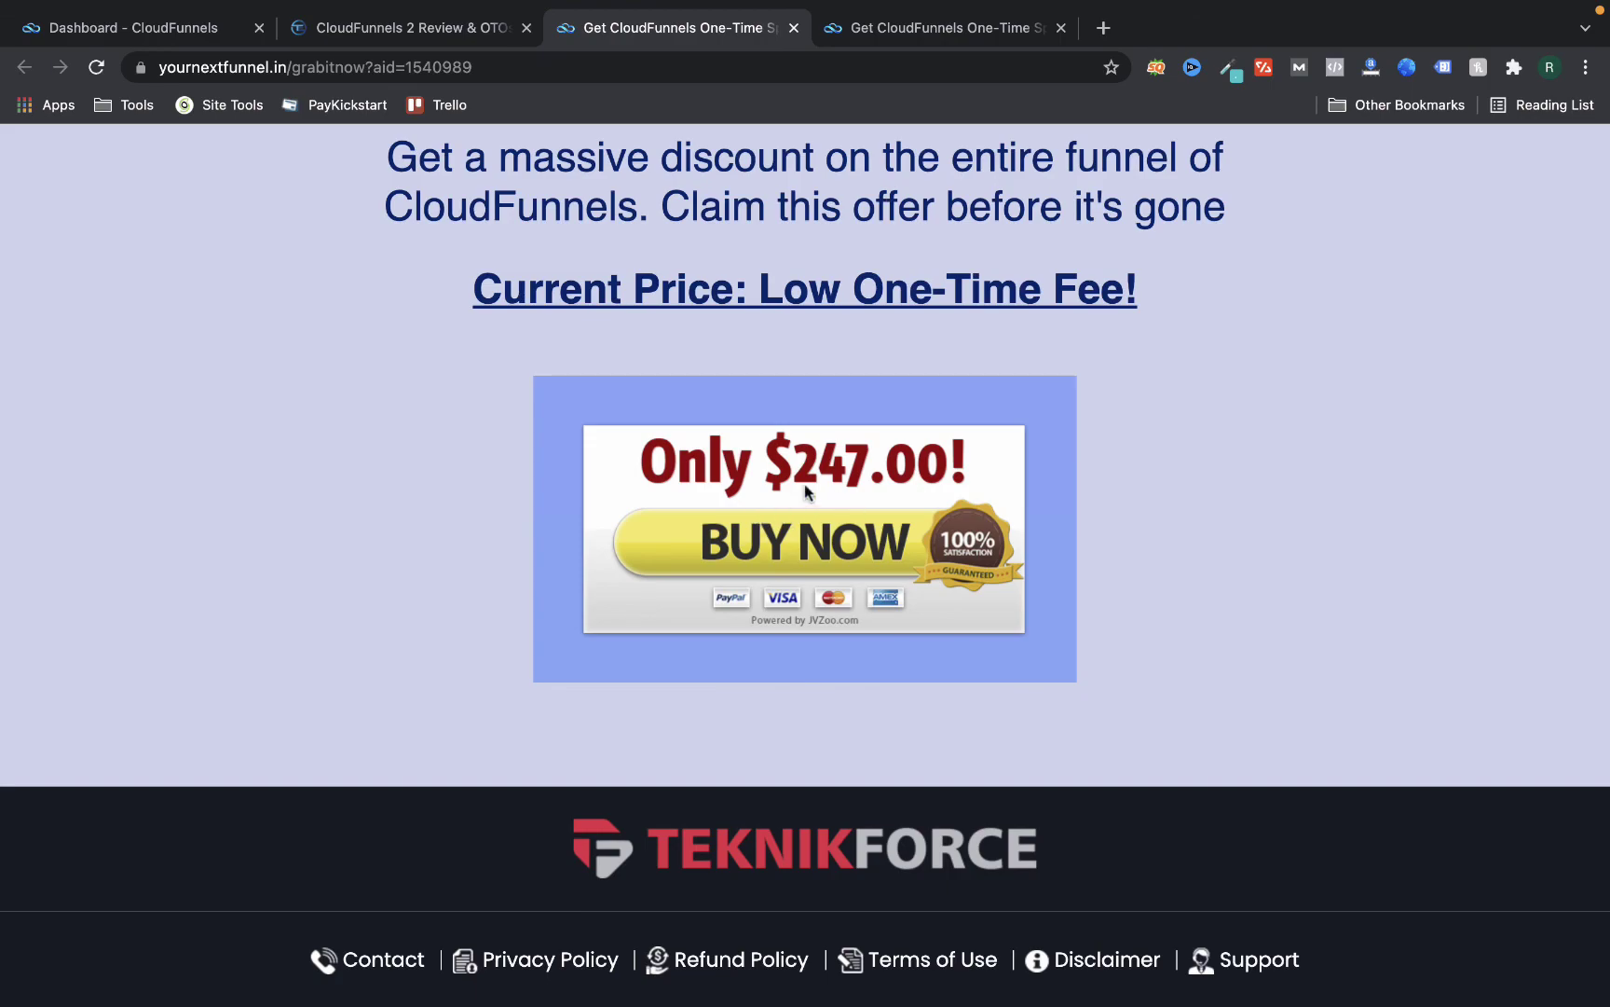
scroll(766, 475, up, 10)
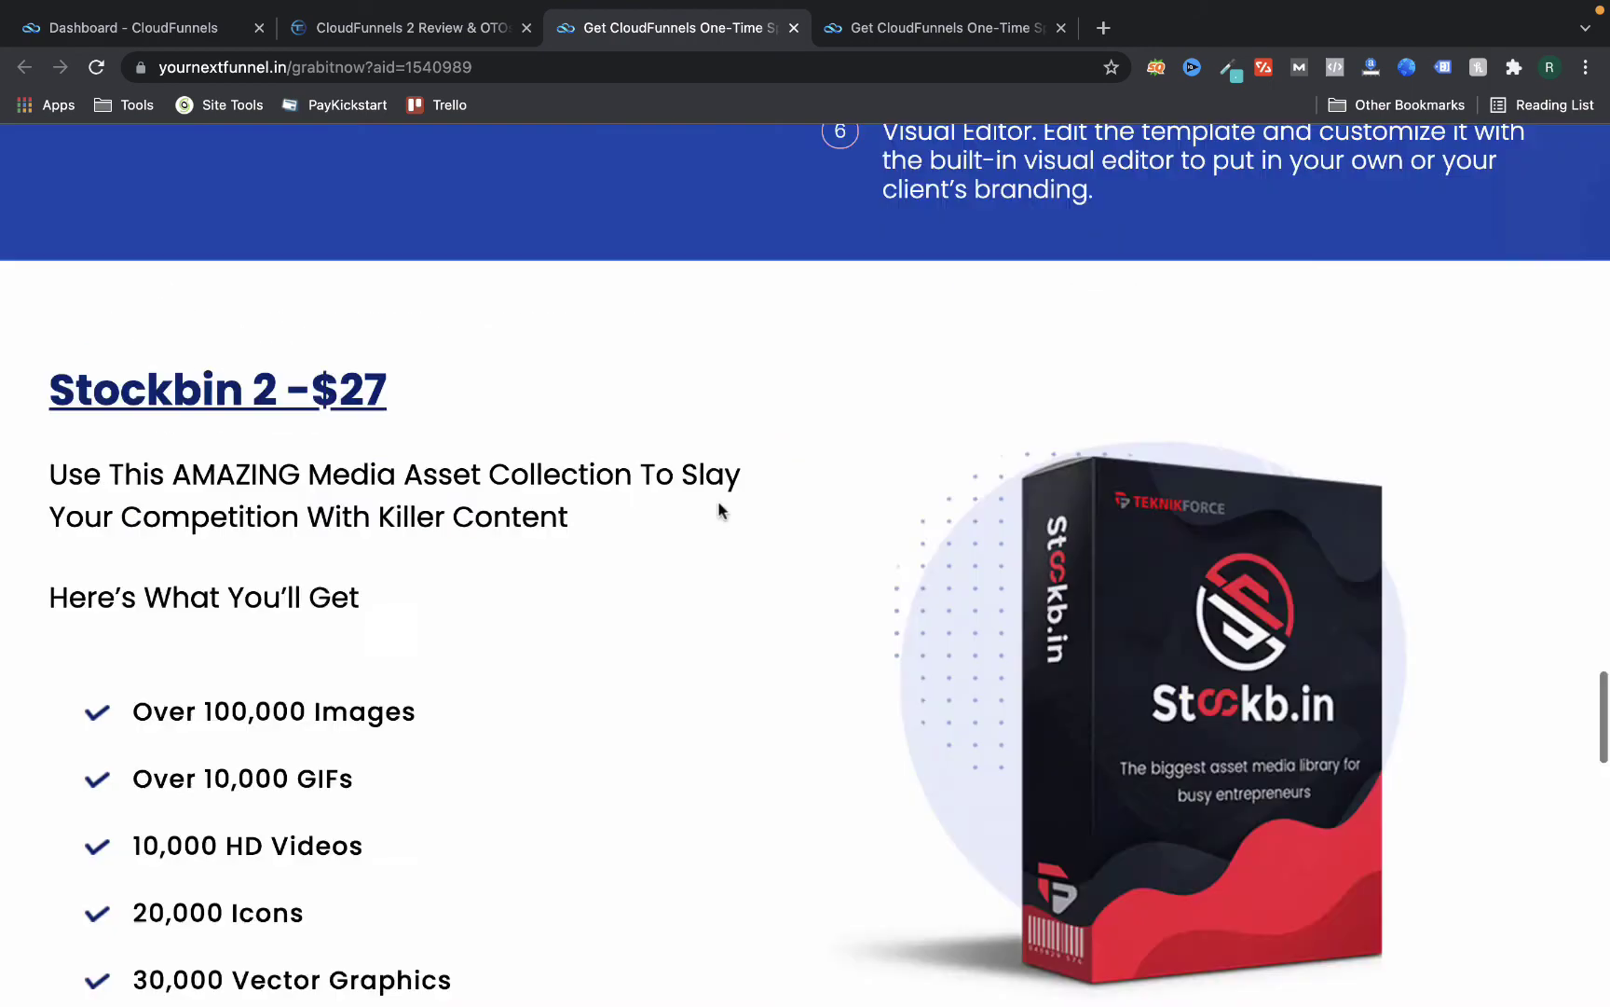
scroll(718, 510, up, 10)
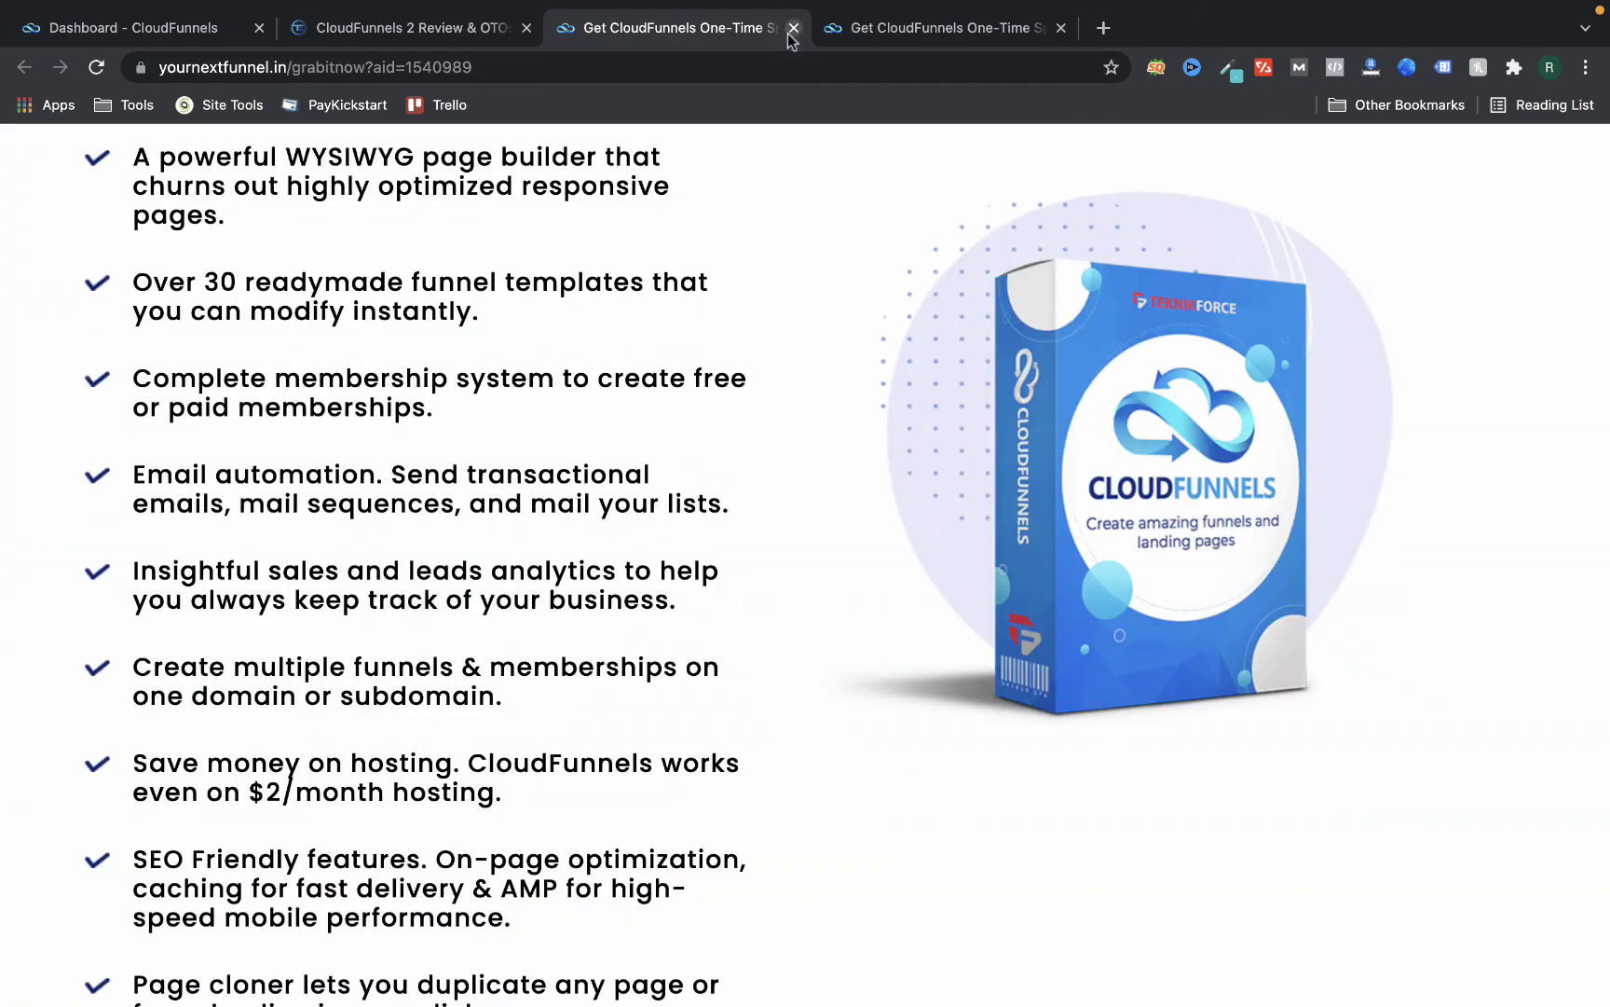
click(793, 28)
click(203, 28)
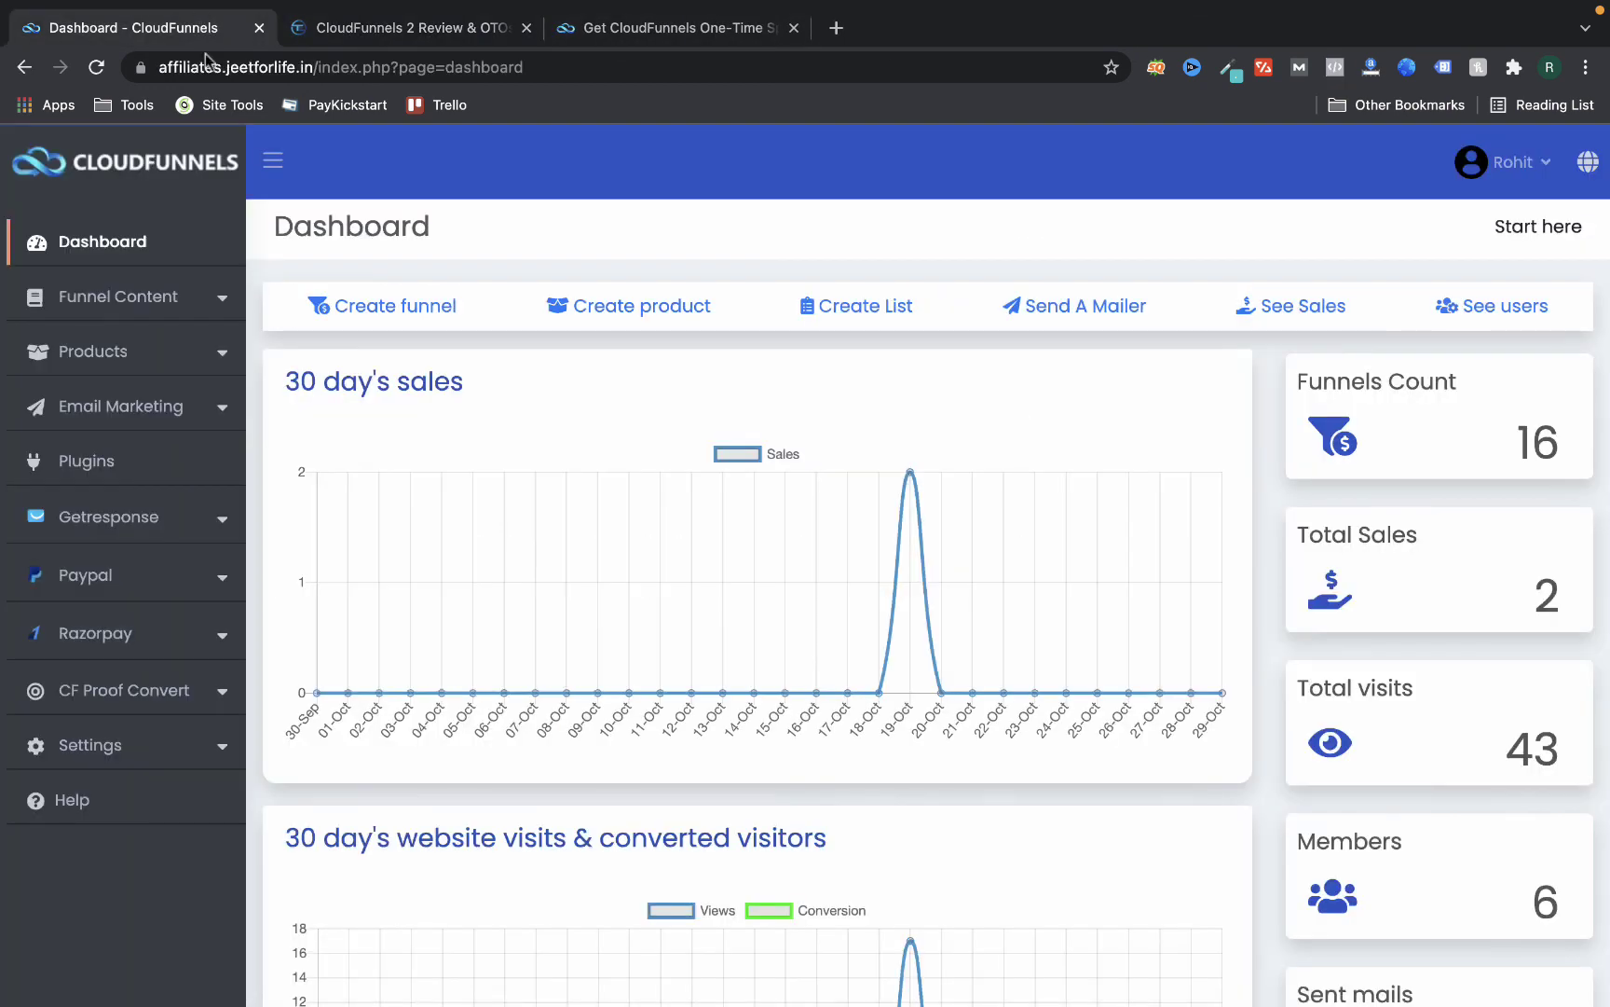